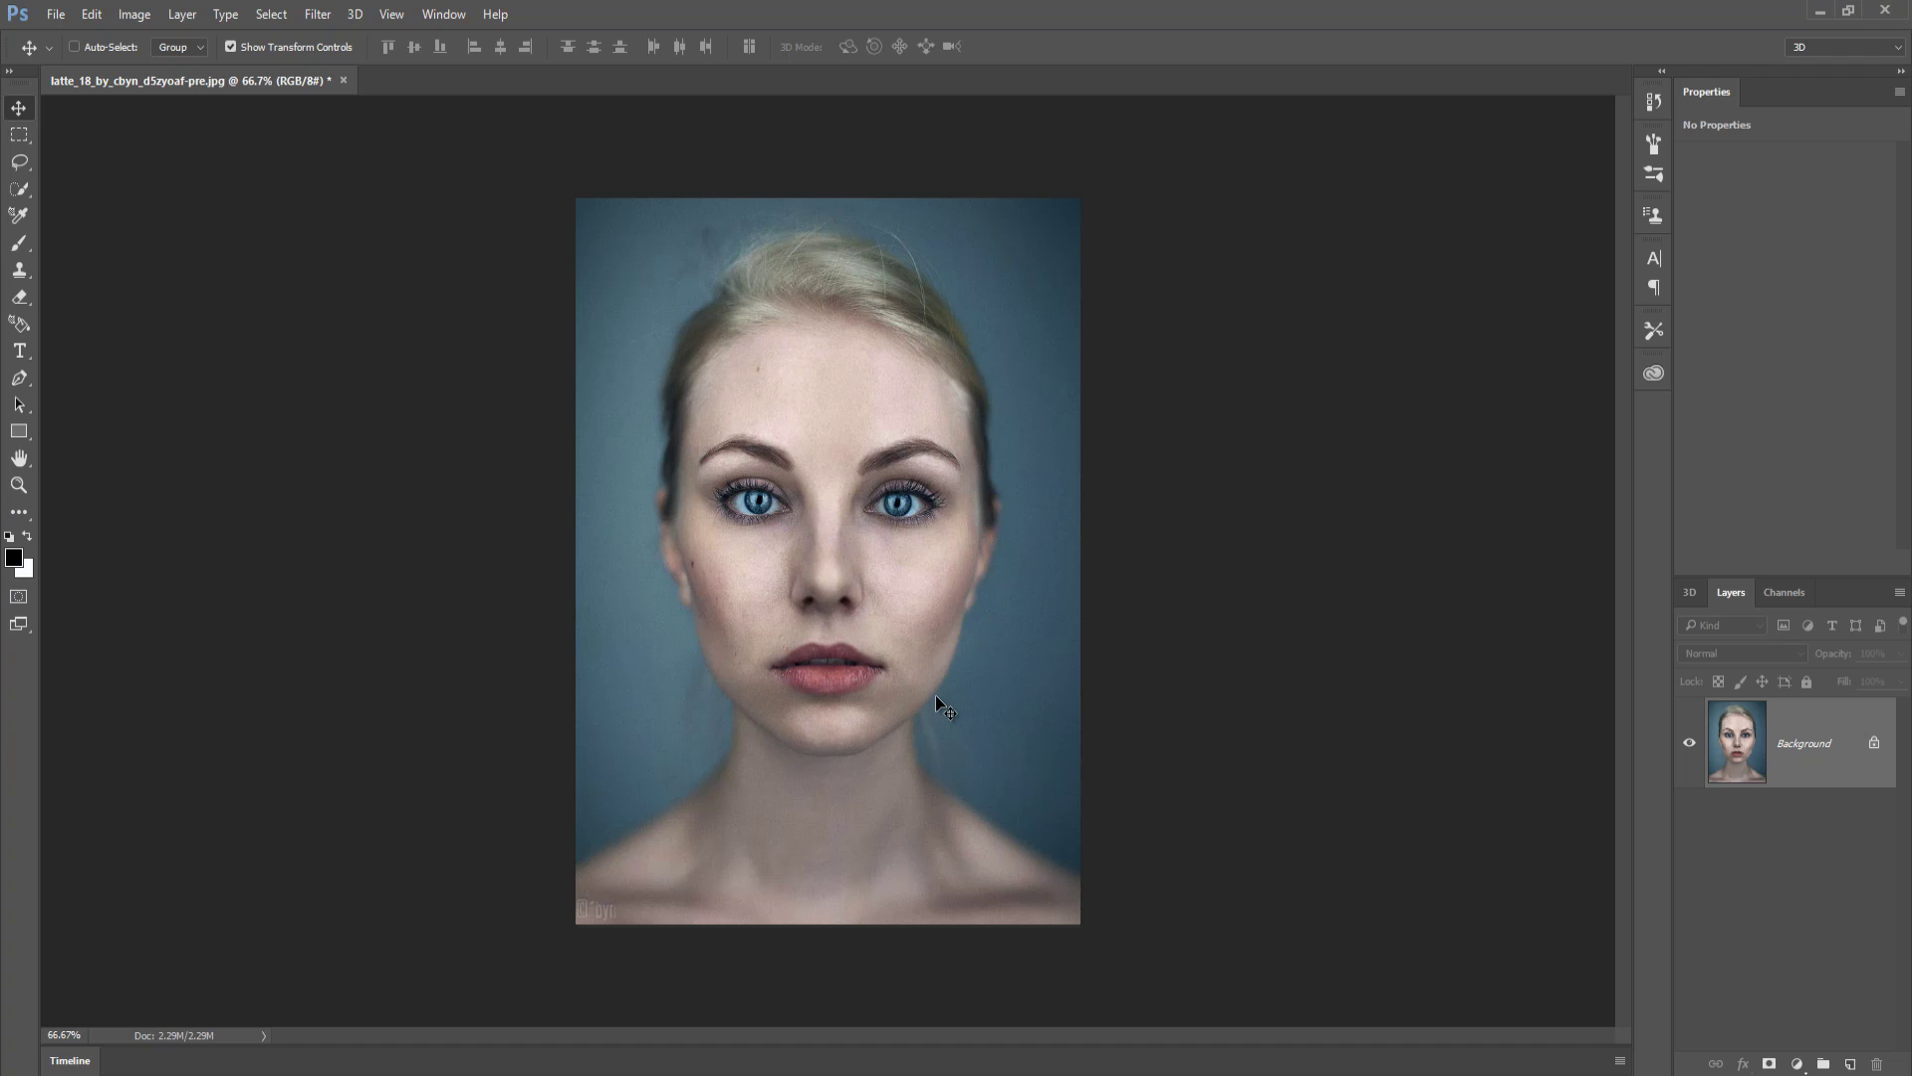
Step: Examine the skin on the cheeks, nose and mouth up close for spots and blemishes
key(ctrl+plus)
key(ctrl+plus)
key(ctrl+plus)
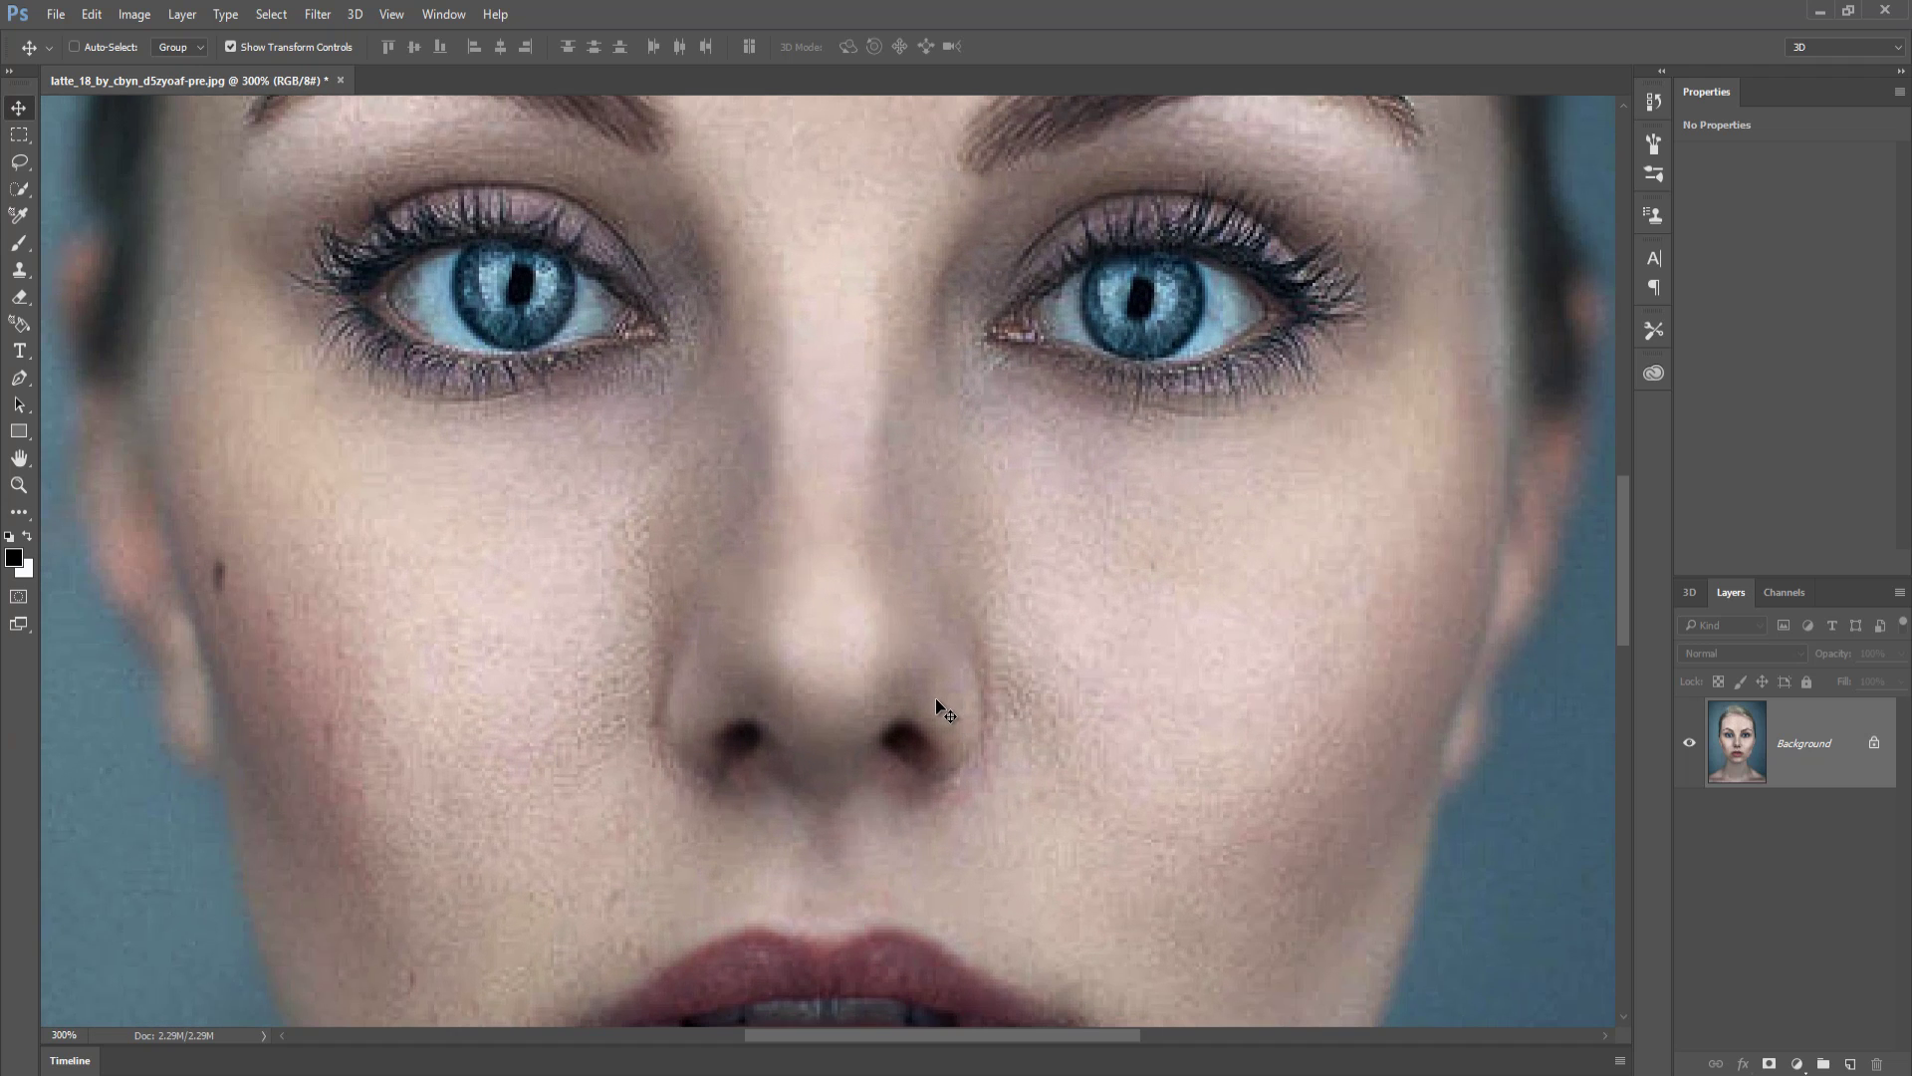
drag(726, 641, 1024, 841)
drag(1076, 696, 1086, 403)
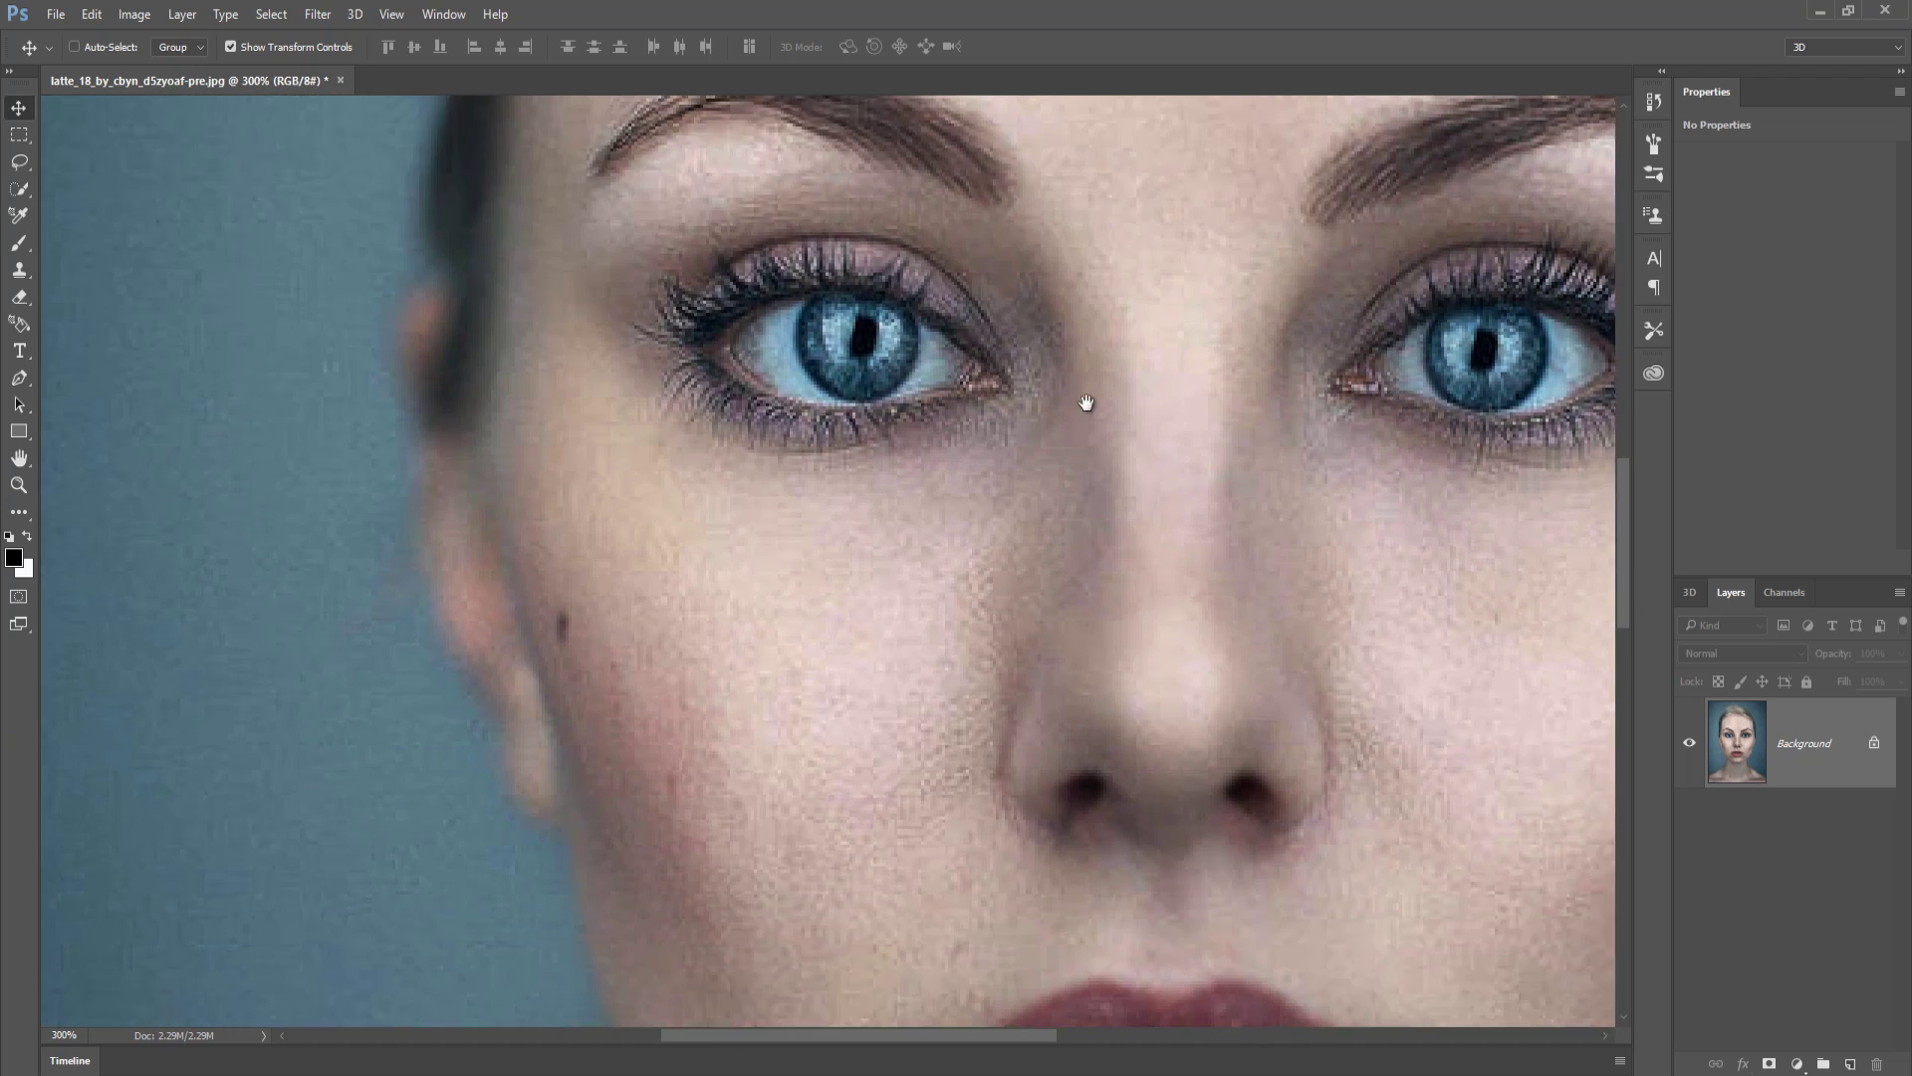
scroll(1086, 403, down, 3)
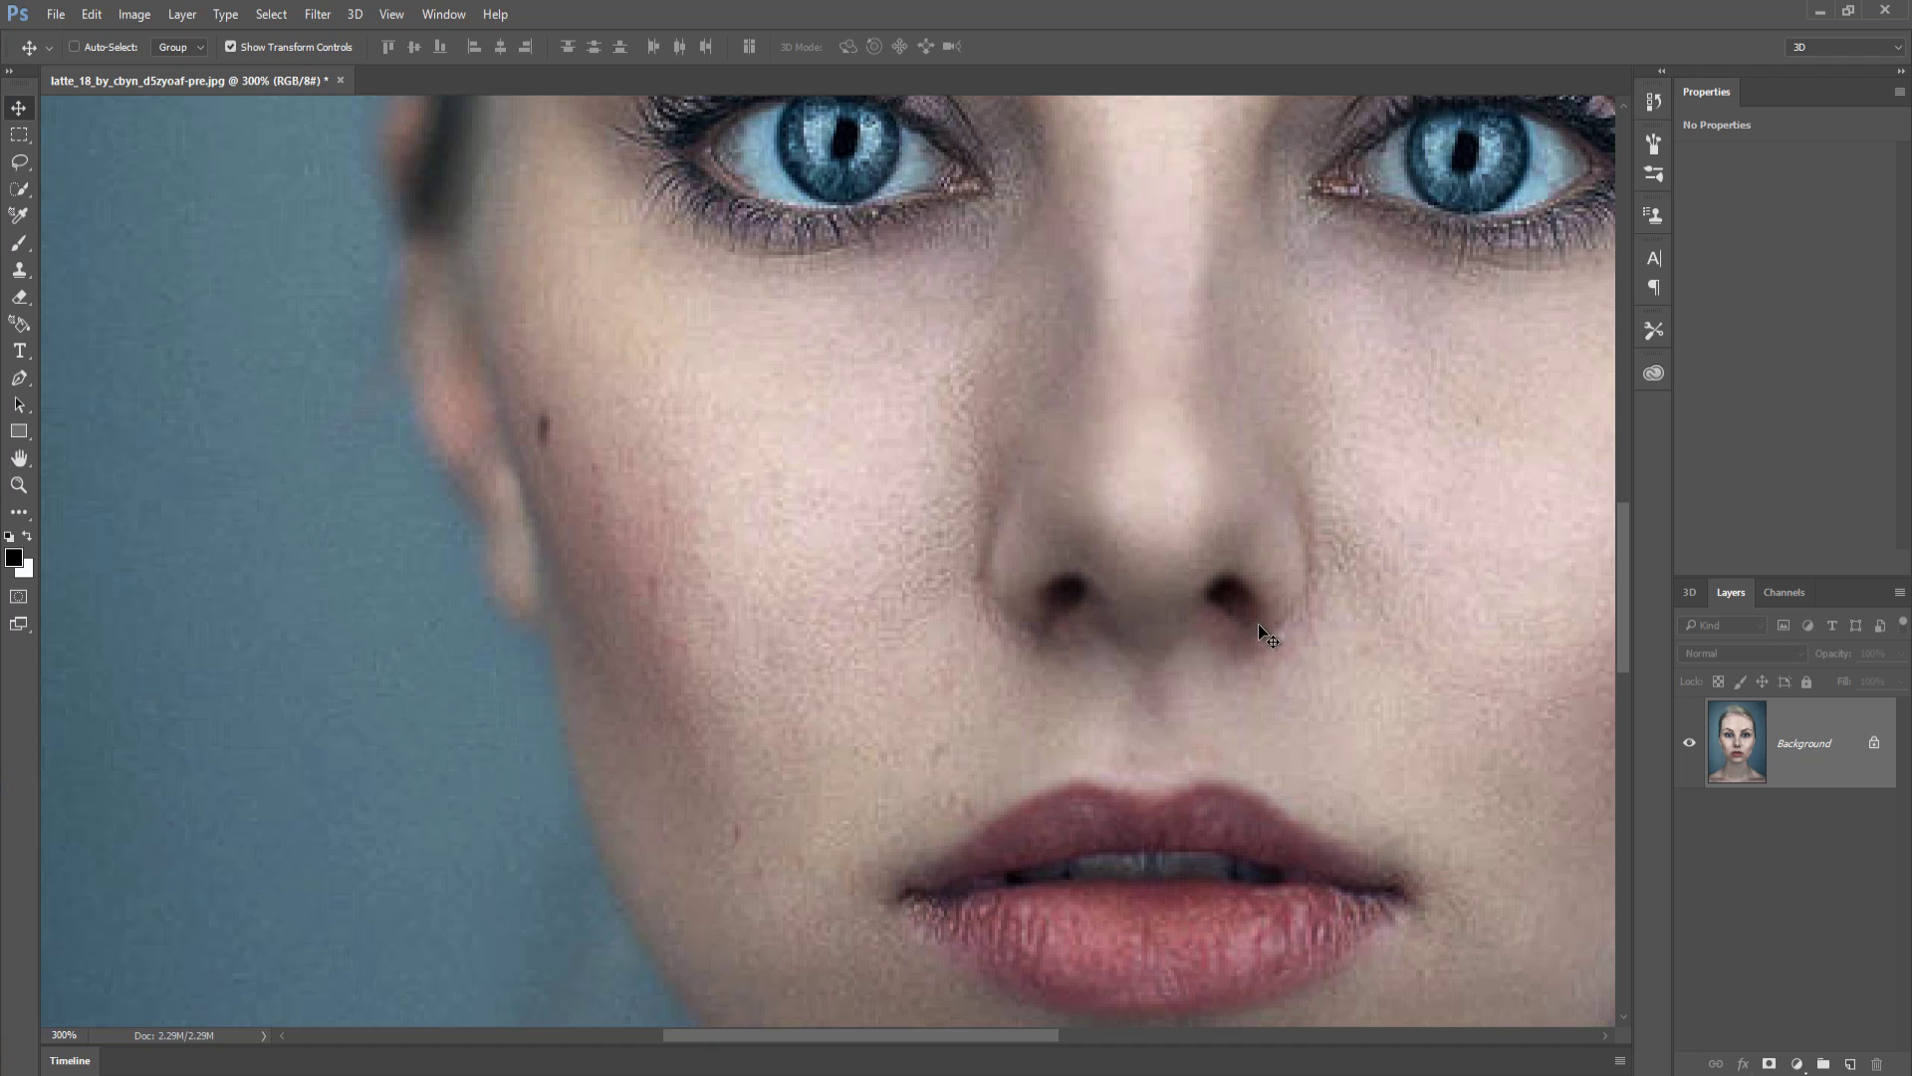
drag(1246, 670, 1025, 695)
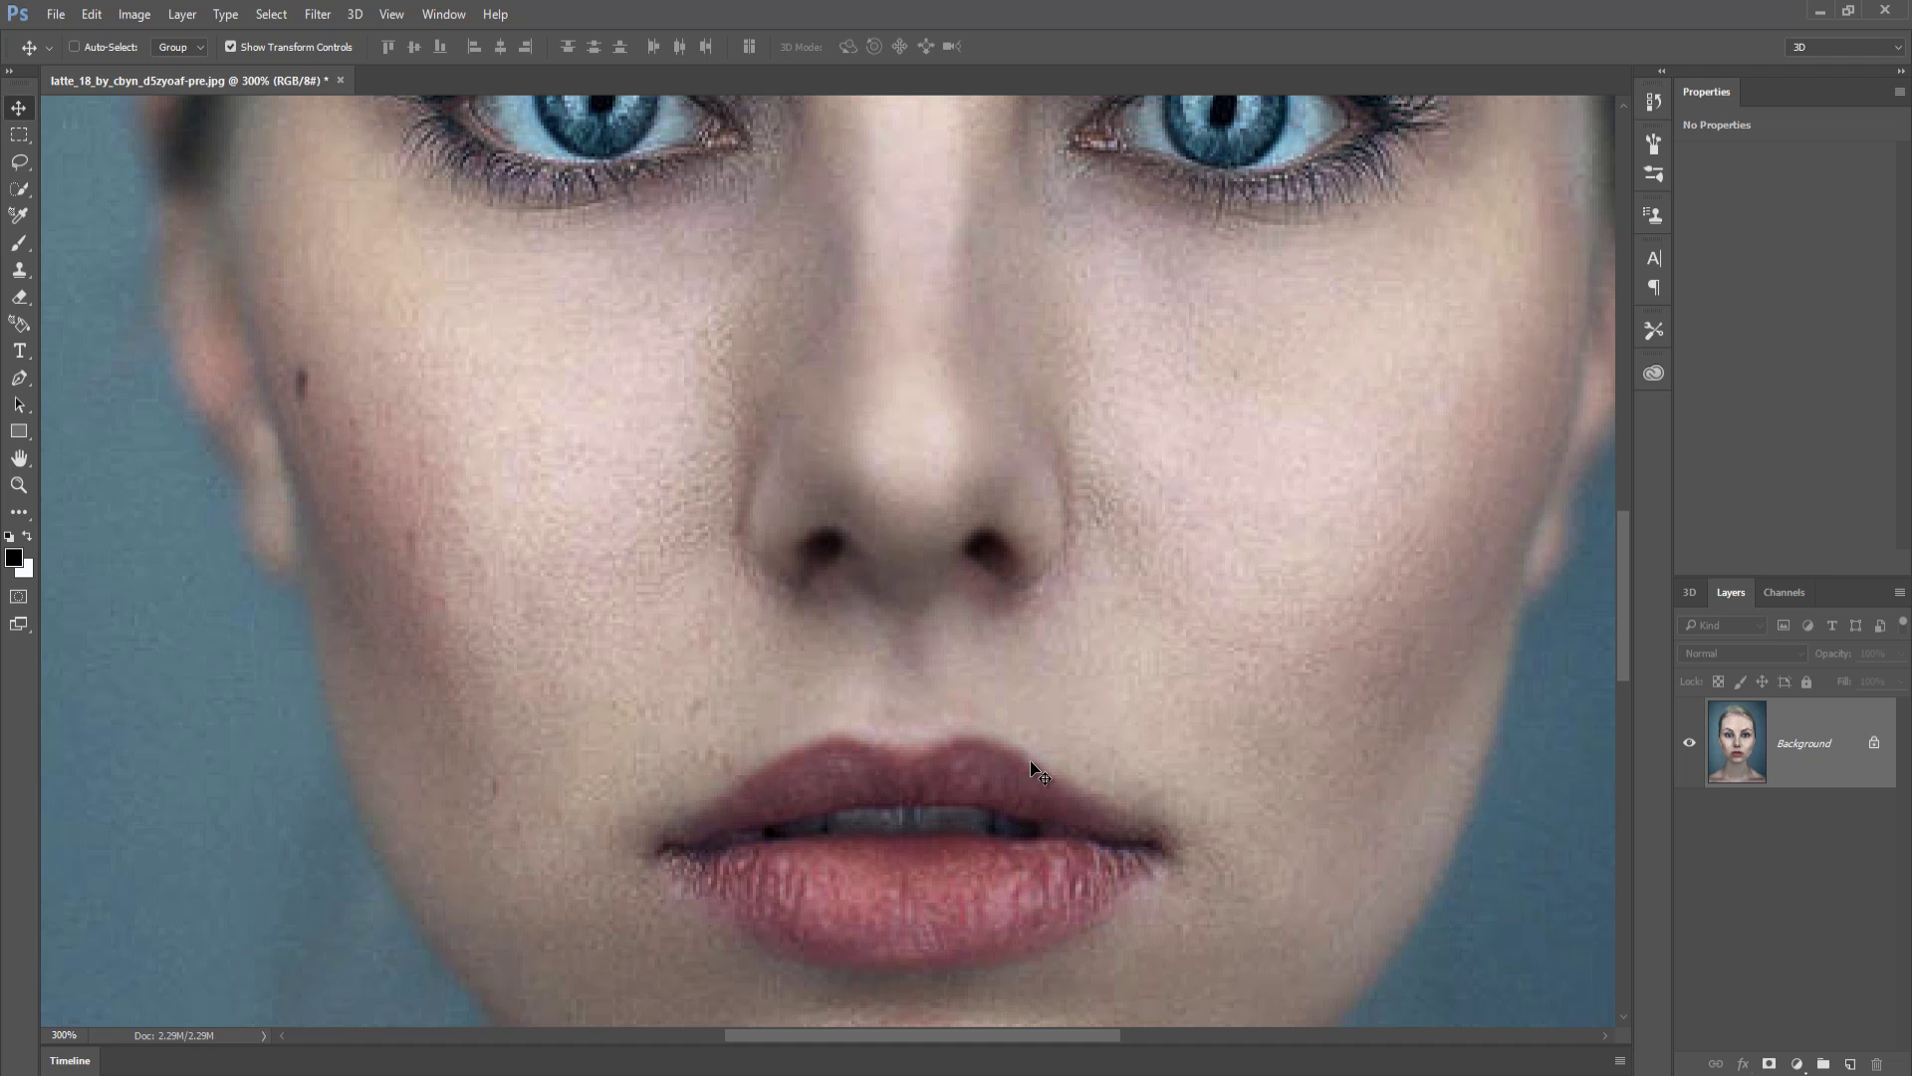
key(ctrl+minus)
key(ctrl+minus)
key(ctrl+minus)
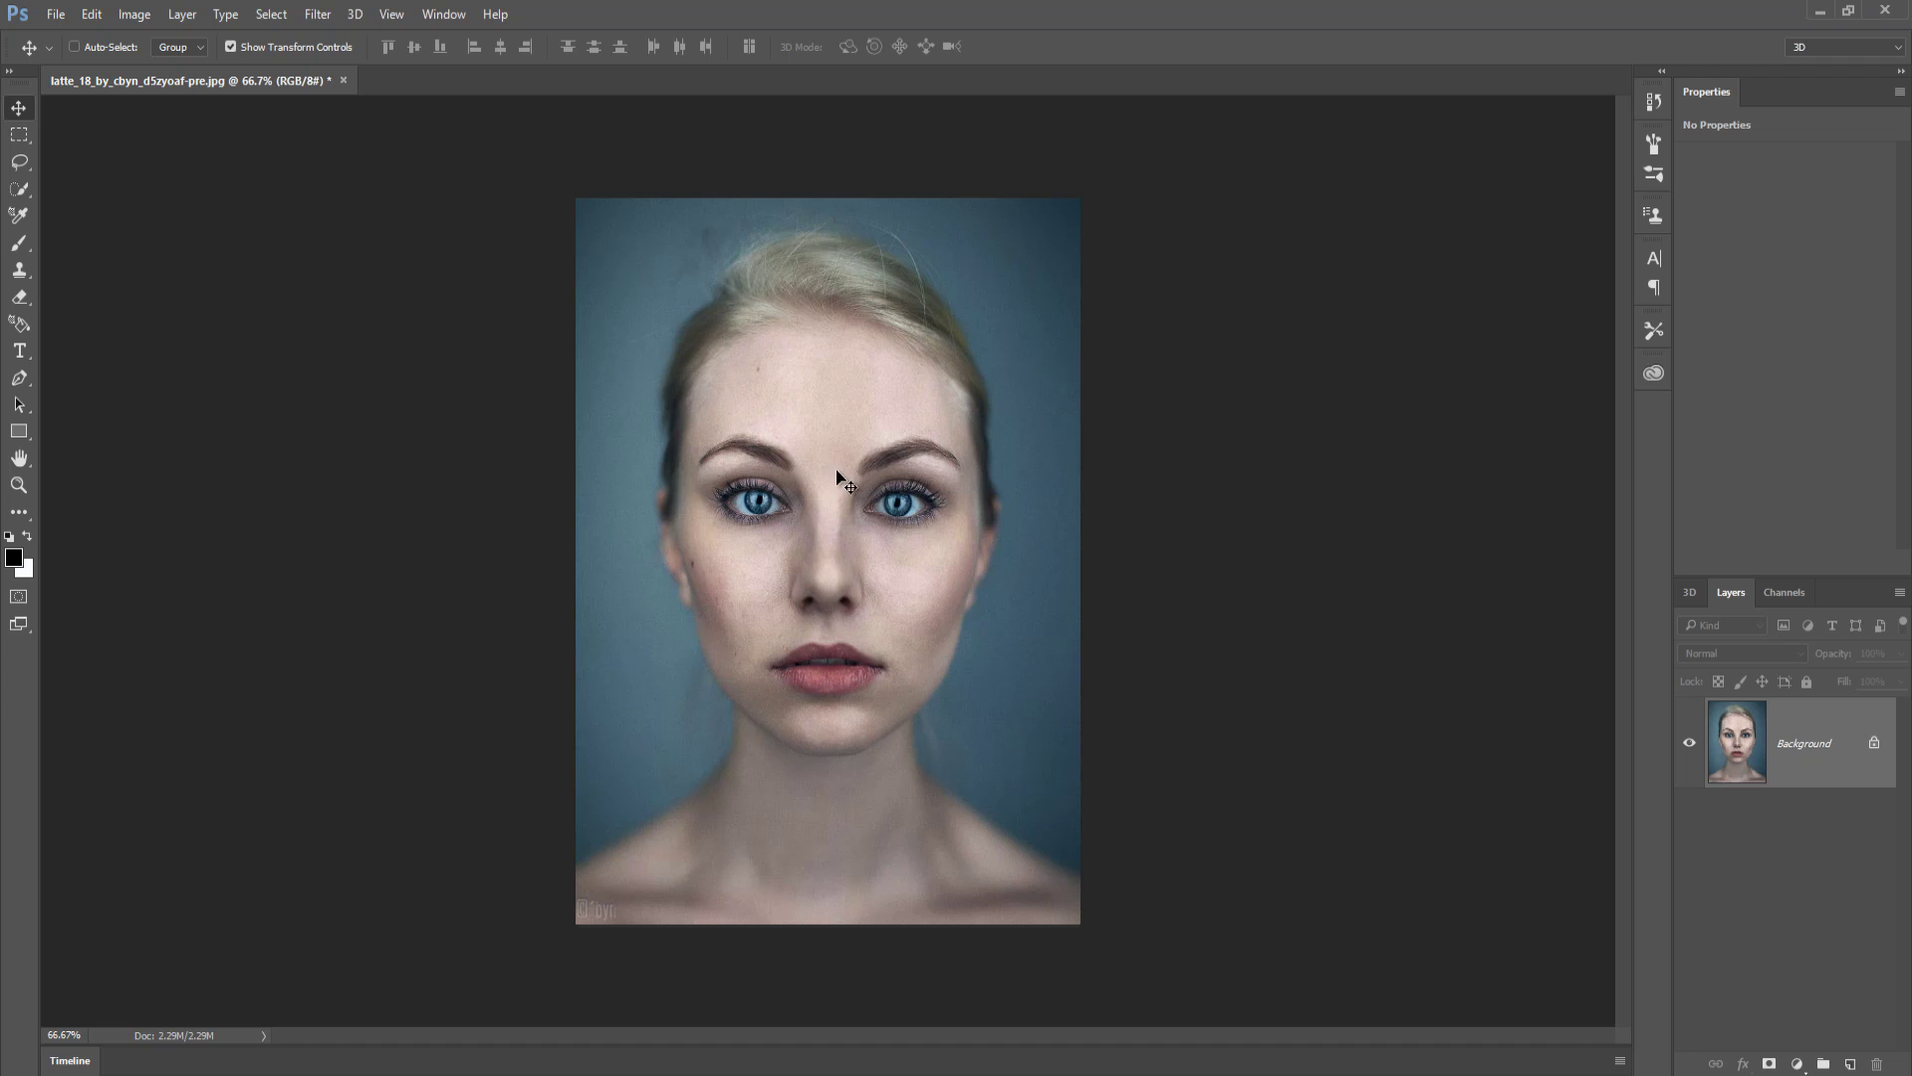
Step: Switch the workspace from 3D to Essentials (Default)
click(431, 14)
mouse_move(357, 16)
mouse_move(443, 14)
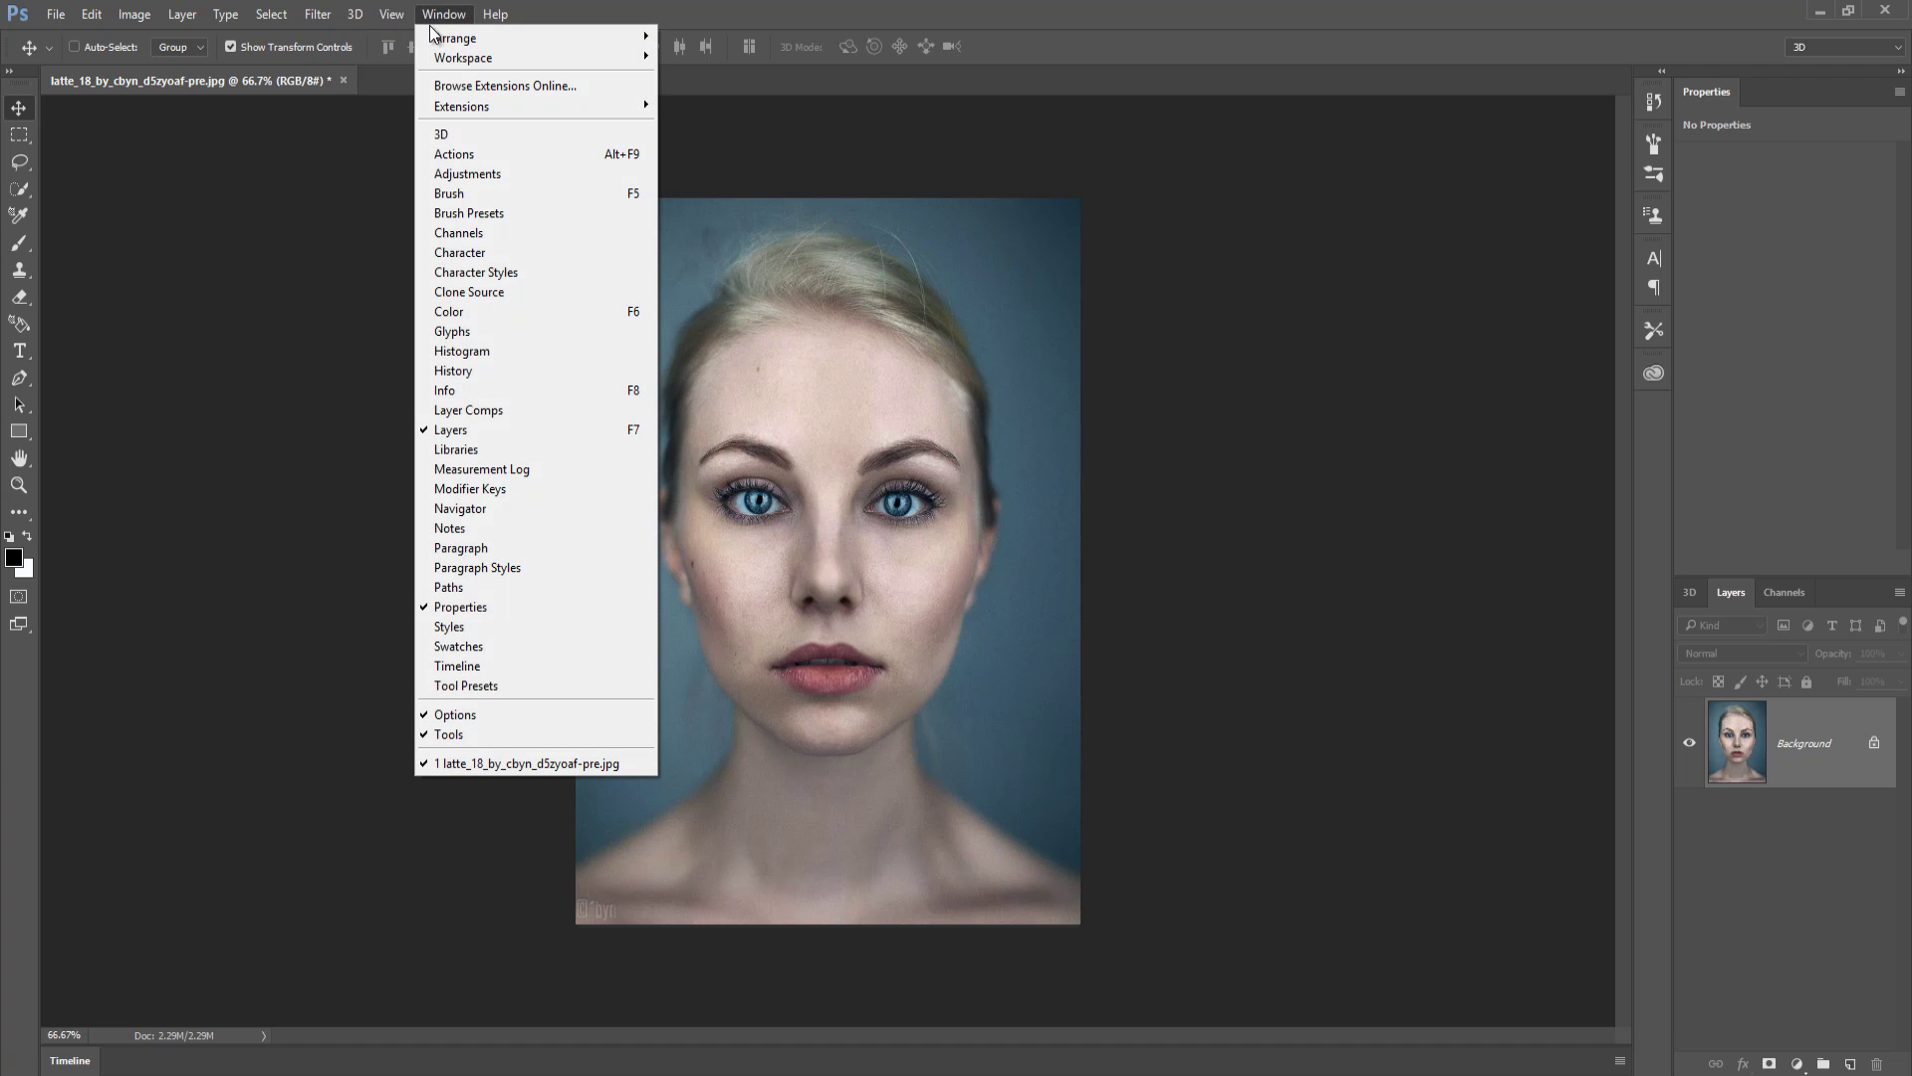
mouse_move(431, 60)
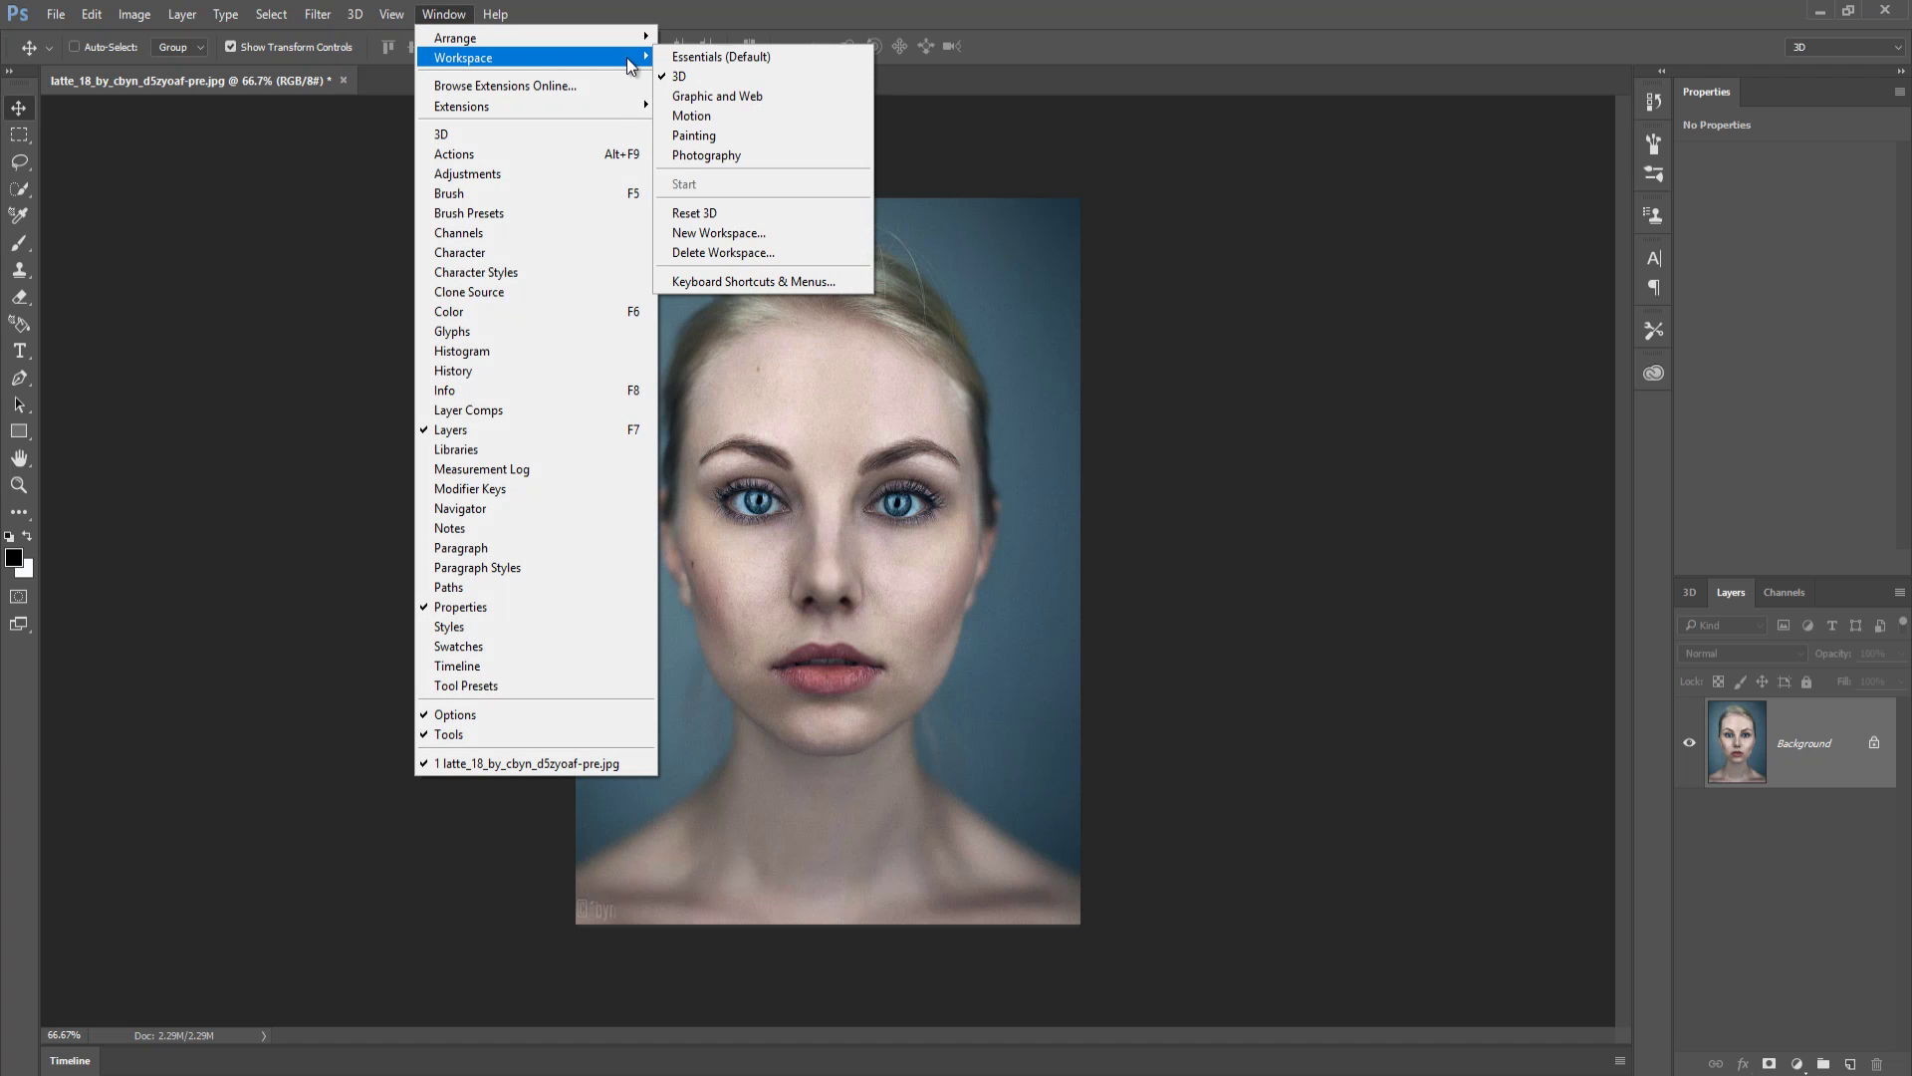
click(687, 62)
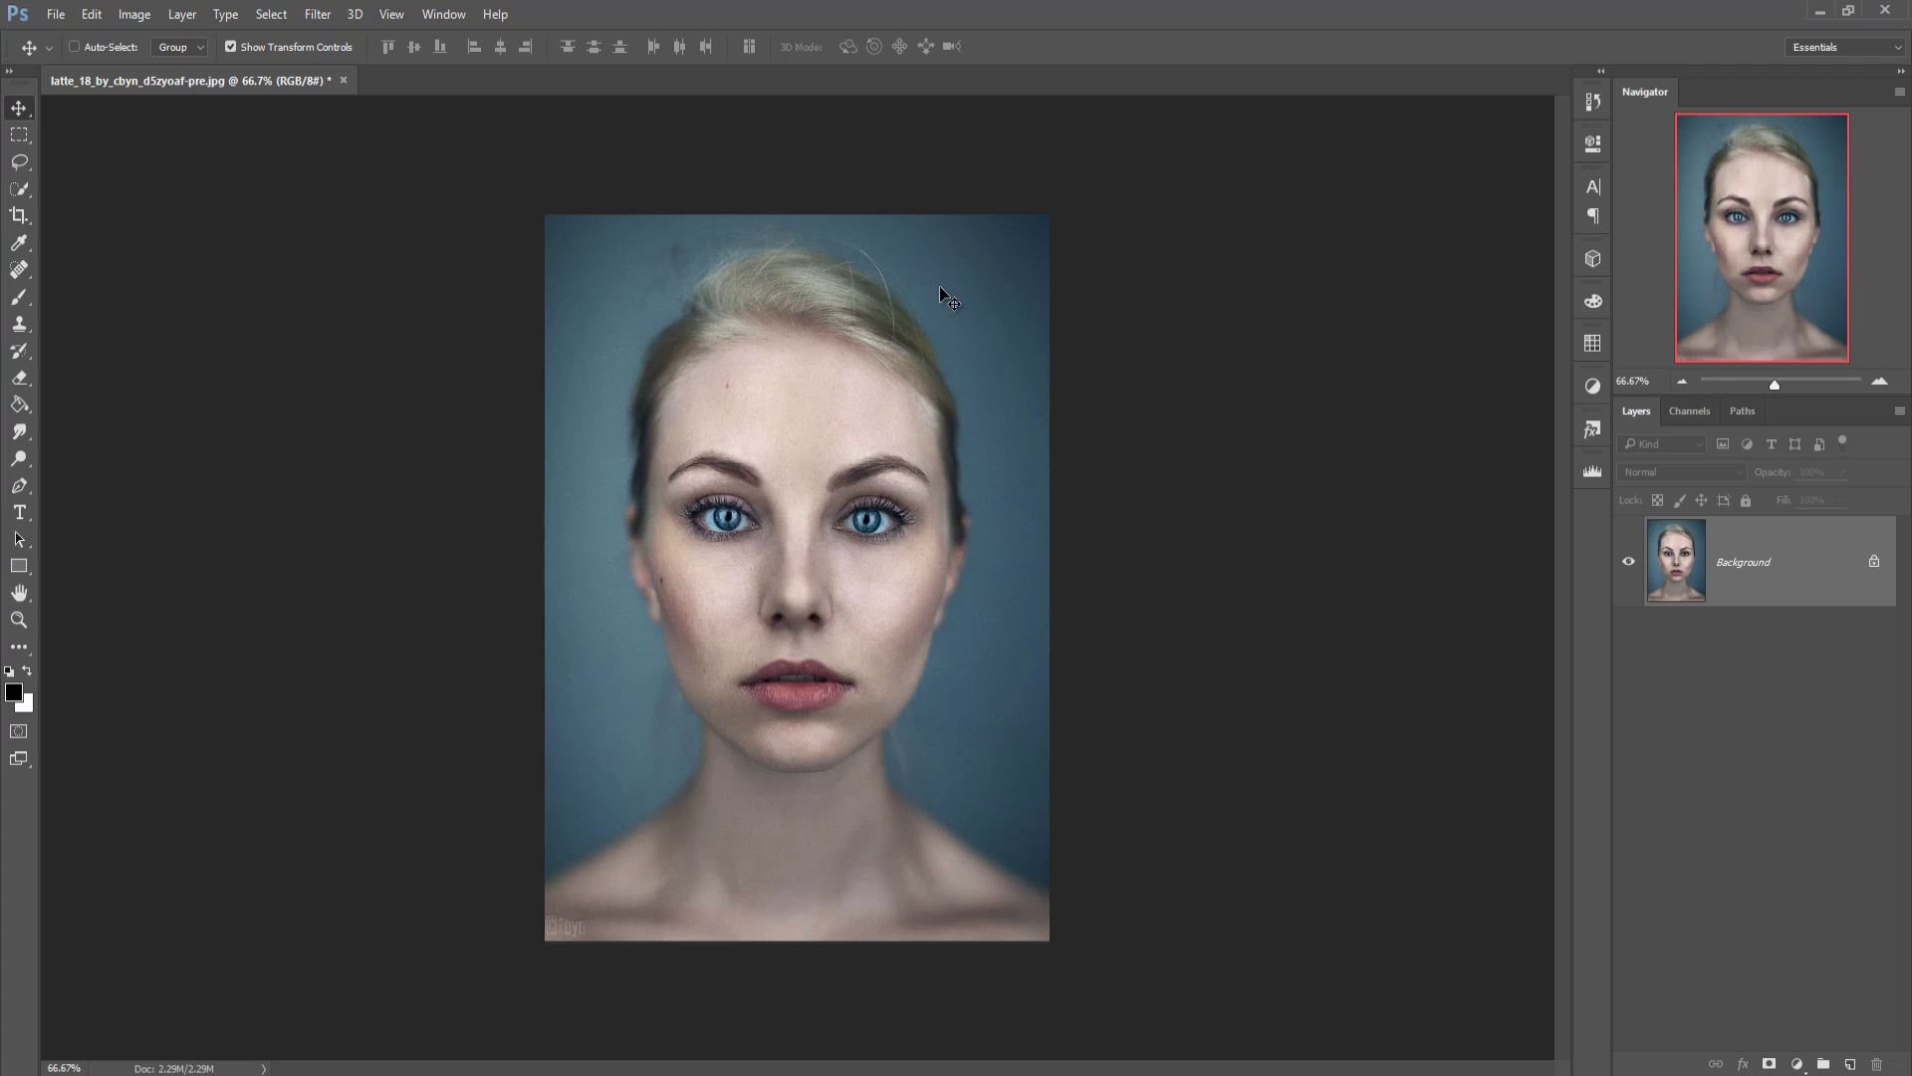
Step: Activate the Spot Healing Brush tool for retouching the forehead
click(18, 269)
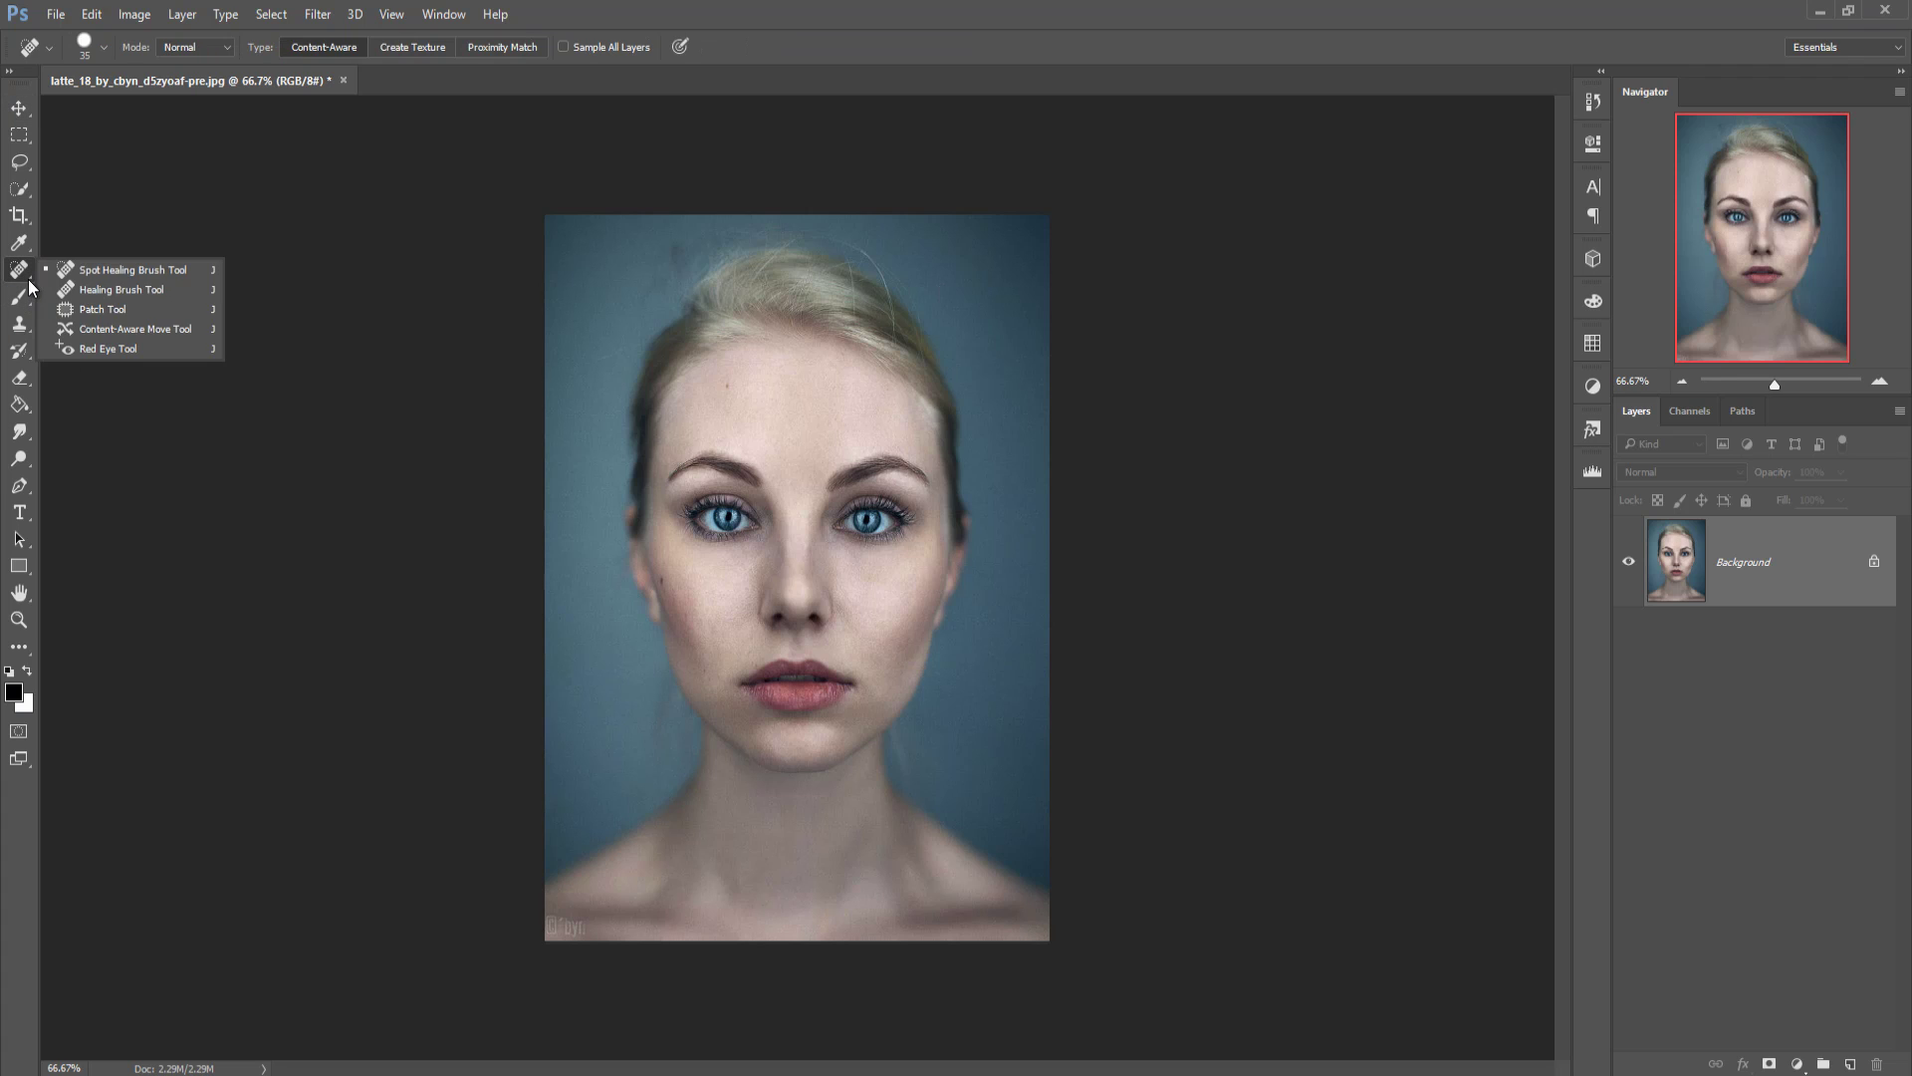
click(127, 276)
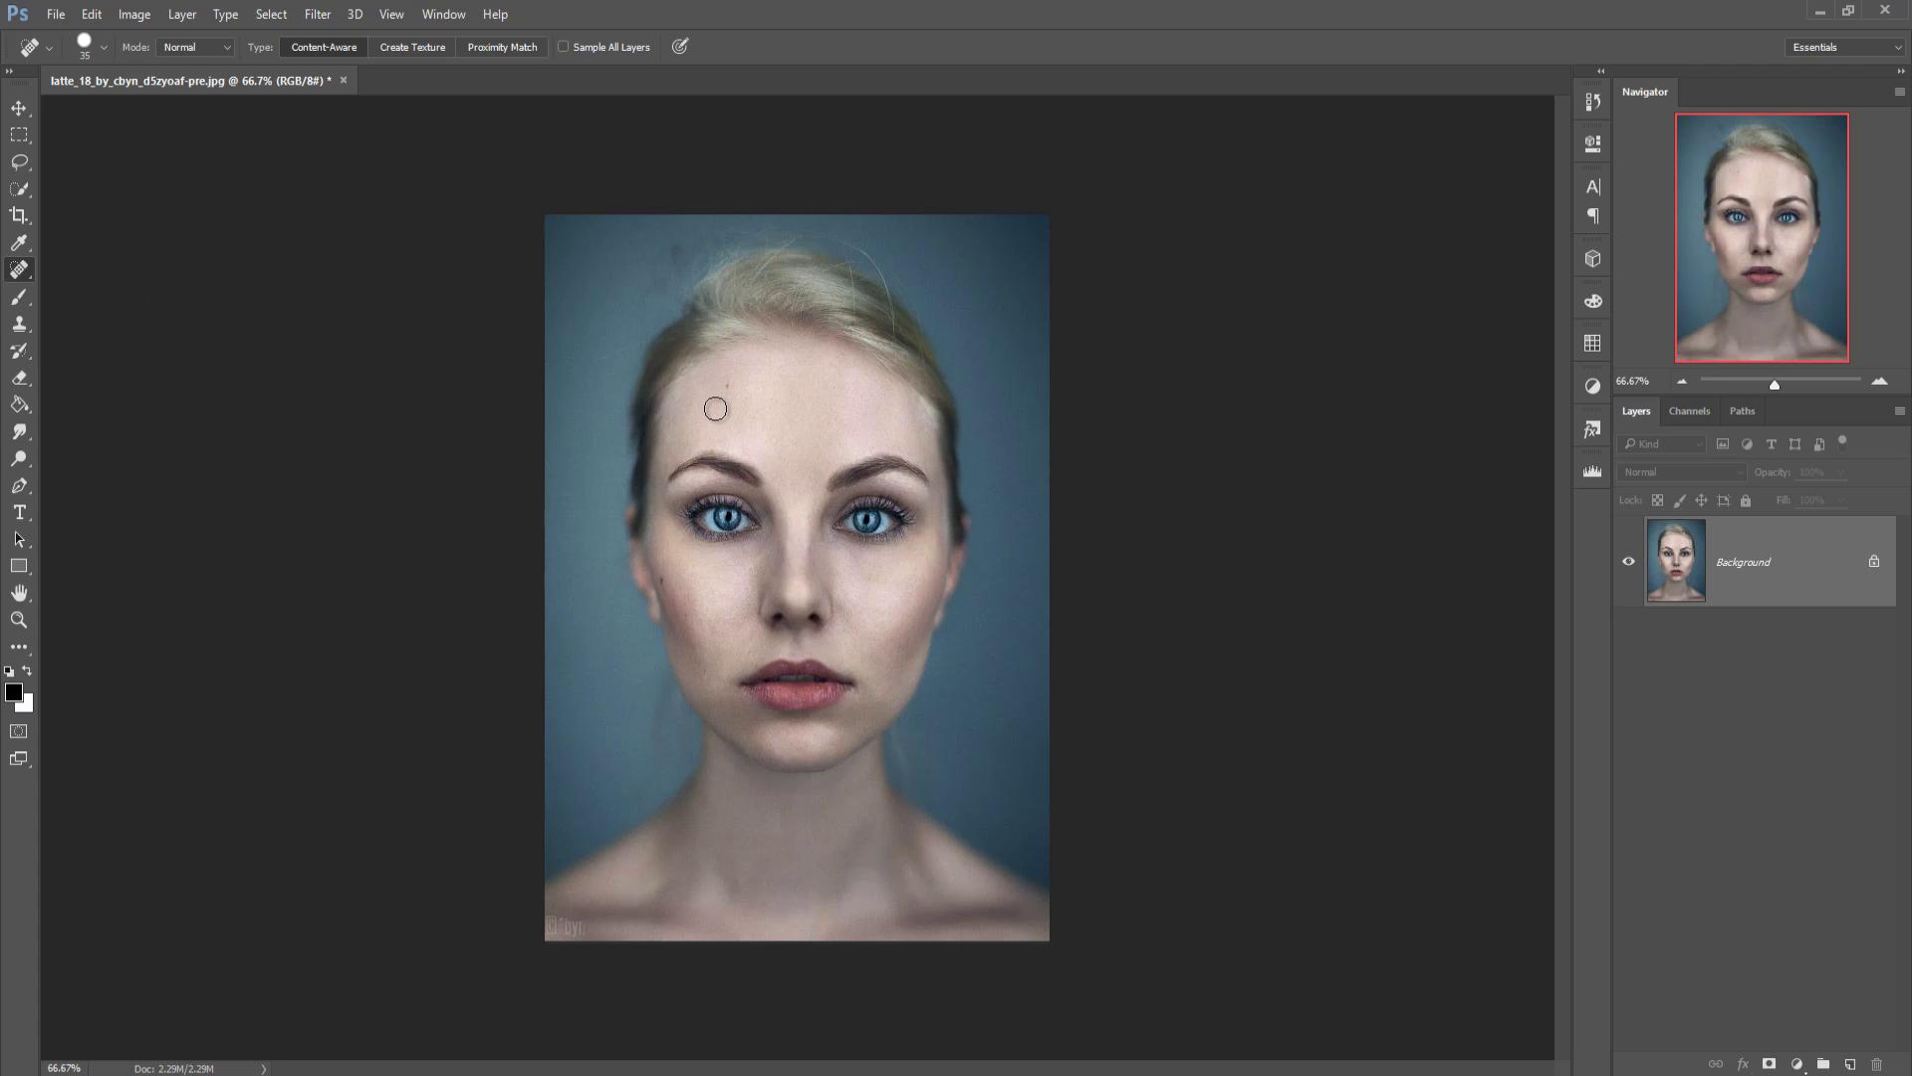
key(ctrl+plus)
key(ctrl+plus)
key(ctrl+plus)
key(ctrl+plus)
drag(782, 358, 827, 703)
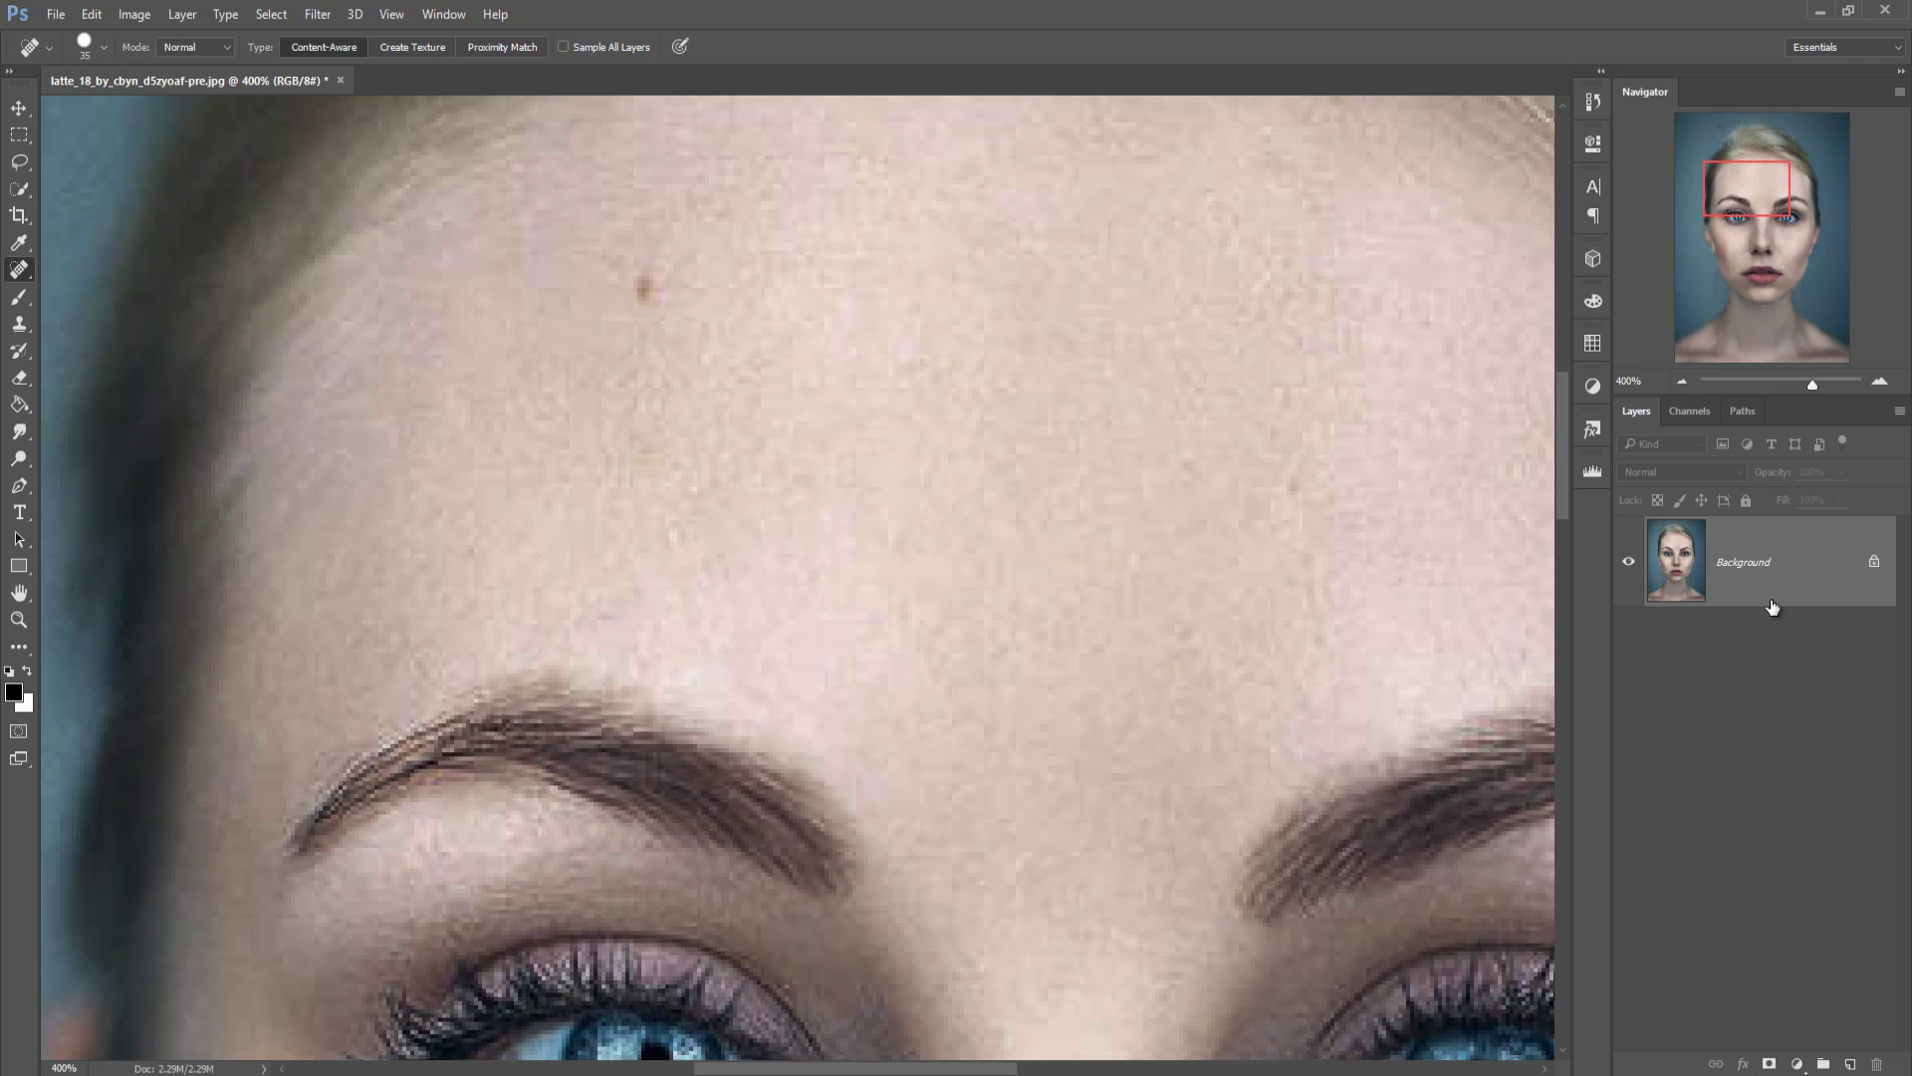
Step: Duplicate the Background layer under the name Background copy
right_click(1770, 564)
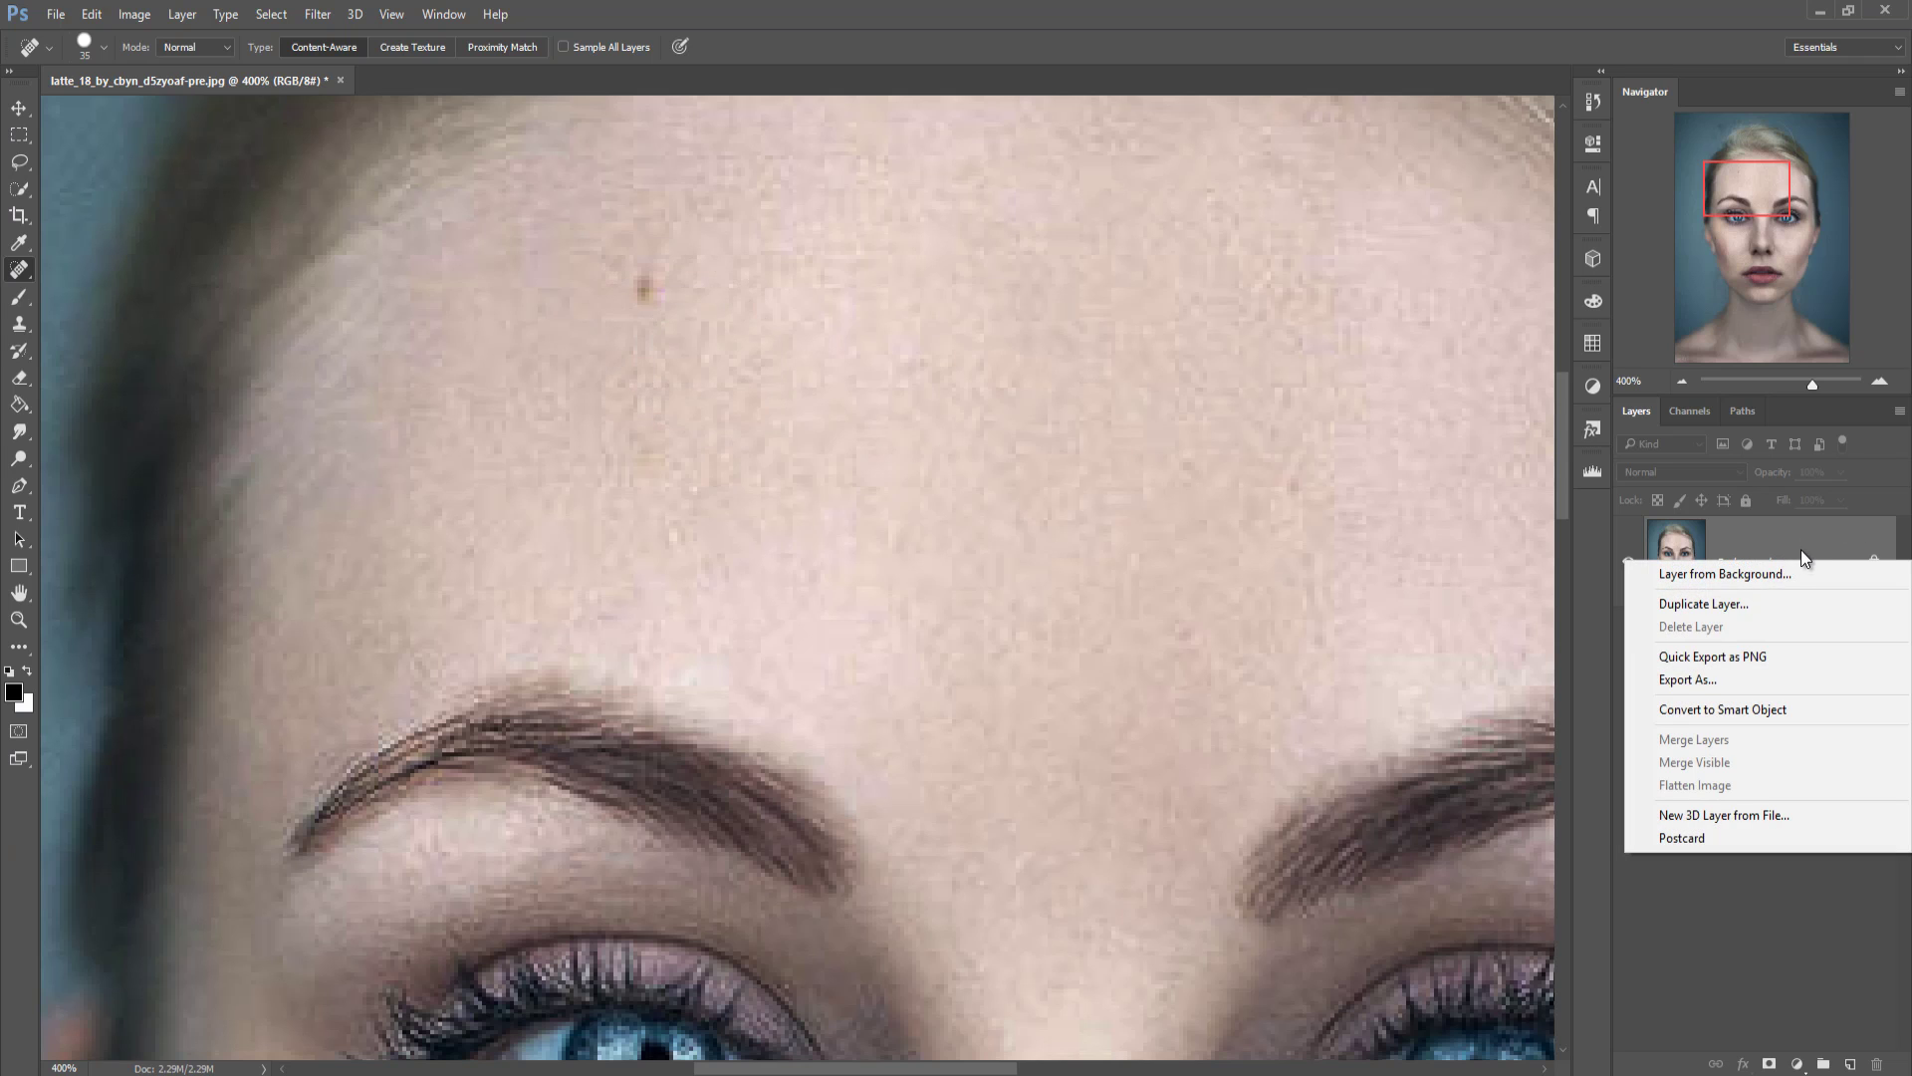
click(1759, 604)
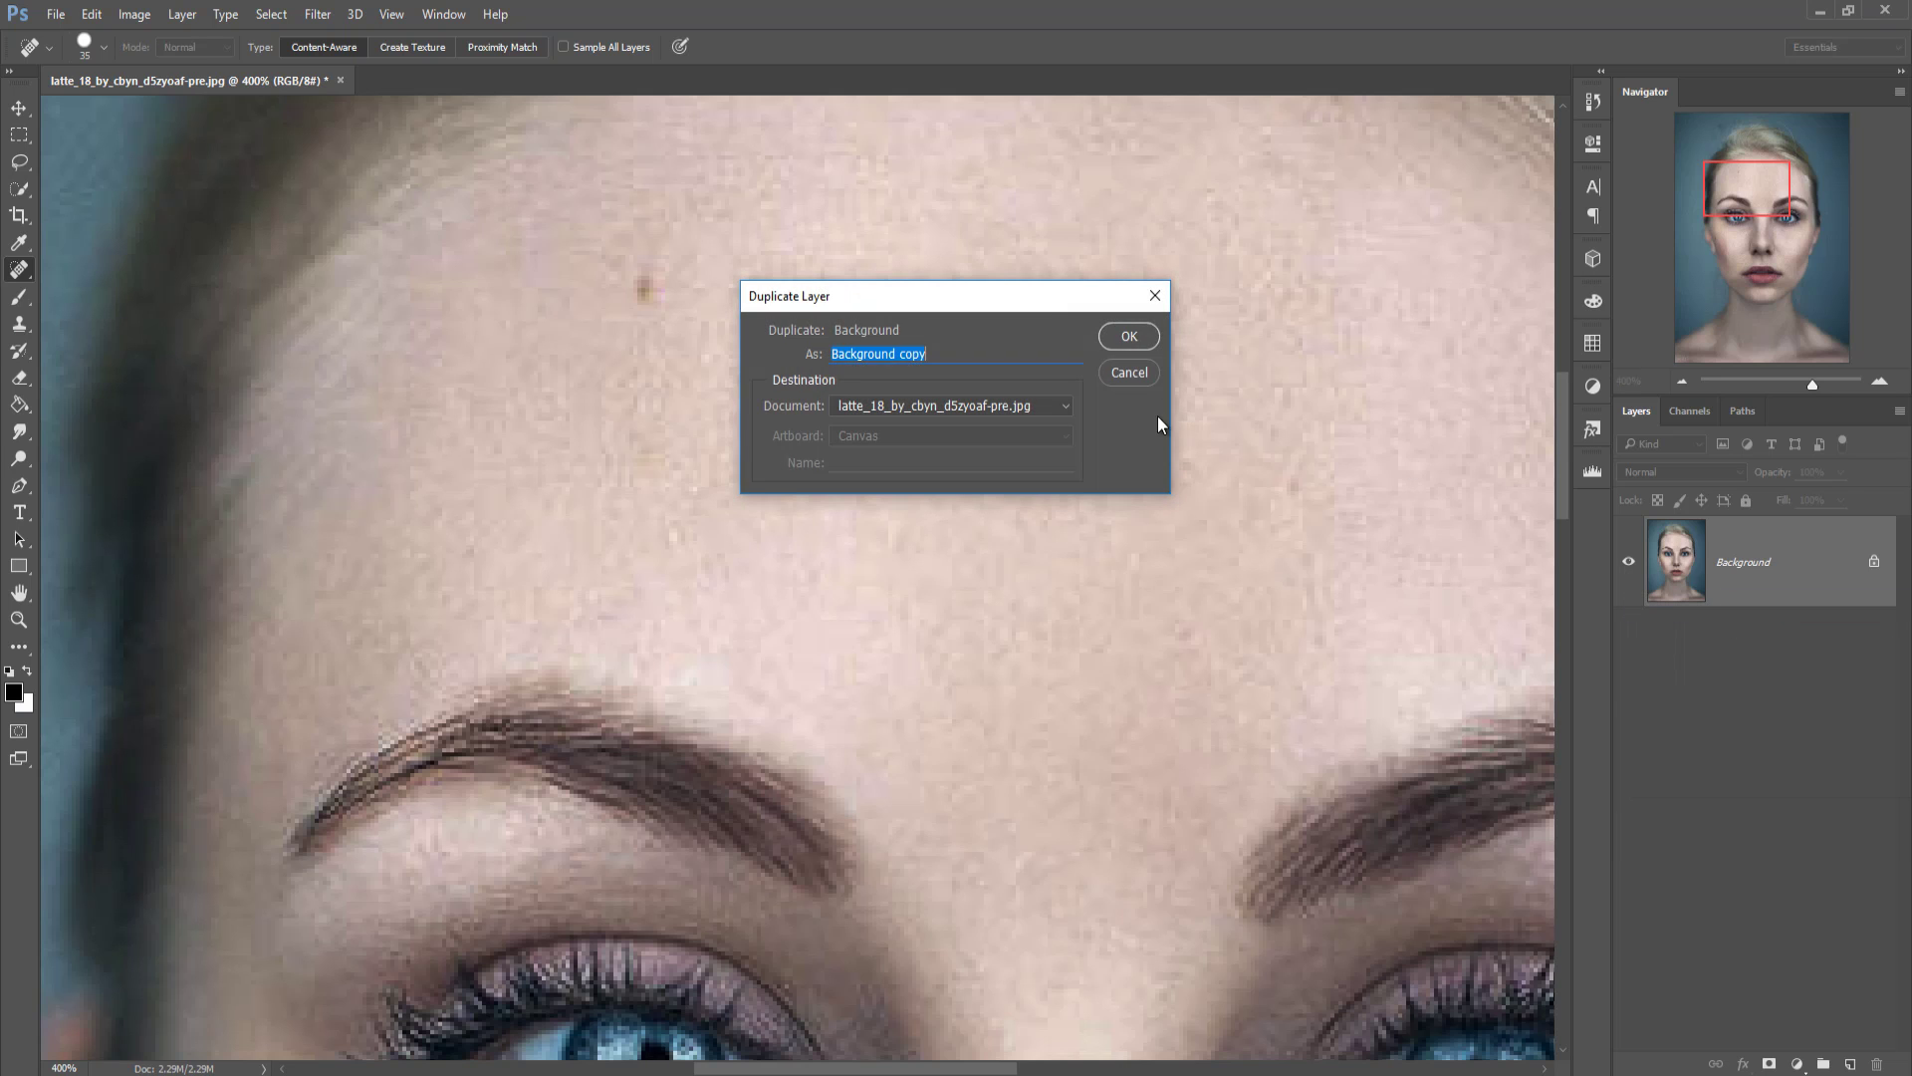
click(1131, 344)
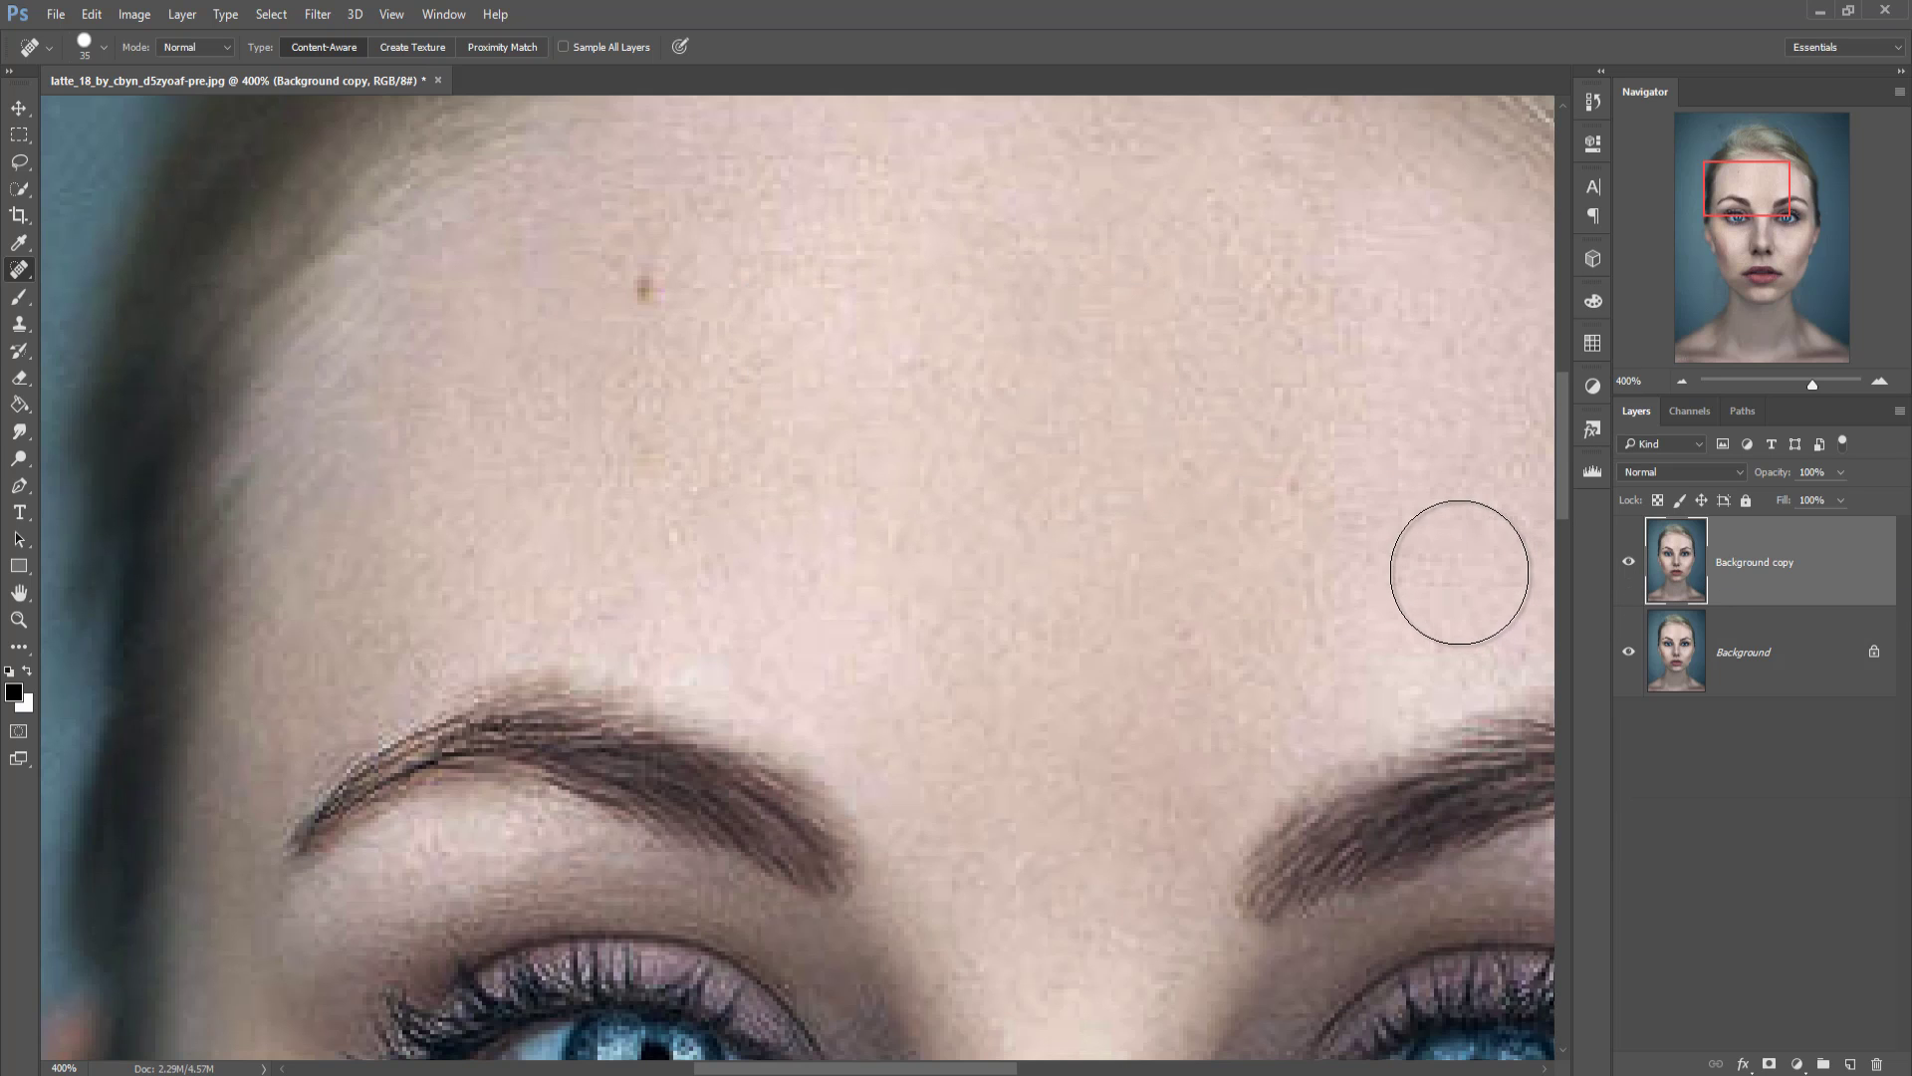
Step: Reduce the healing brush size to 15 and remove the brown spot on the forehead
scroll(1263, 495, up, 2)
key(bracketleft)
key(bracketleft)
key(bracketleft)
key(bracketleft)
click(659, 361)
Step: Heal the dark mole near the ear and the small blemish lower on the same cheek
drag(820, 588, 887, 269)
drag(726, 885, 831, 530)
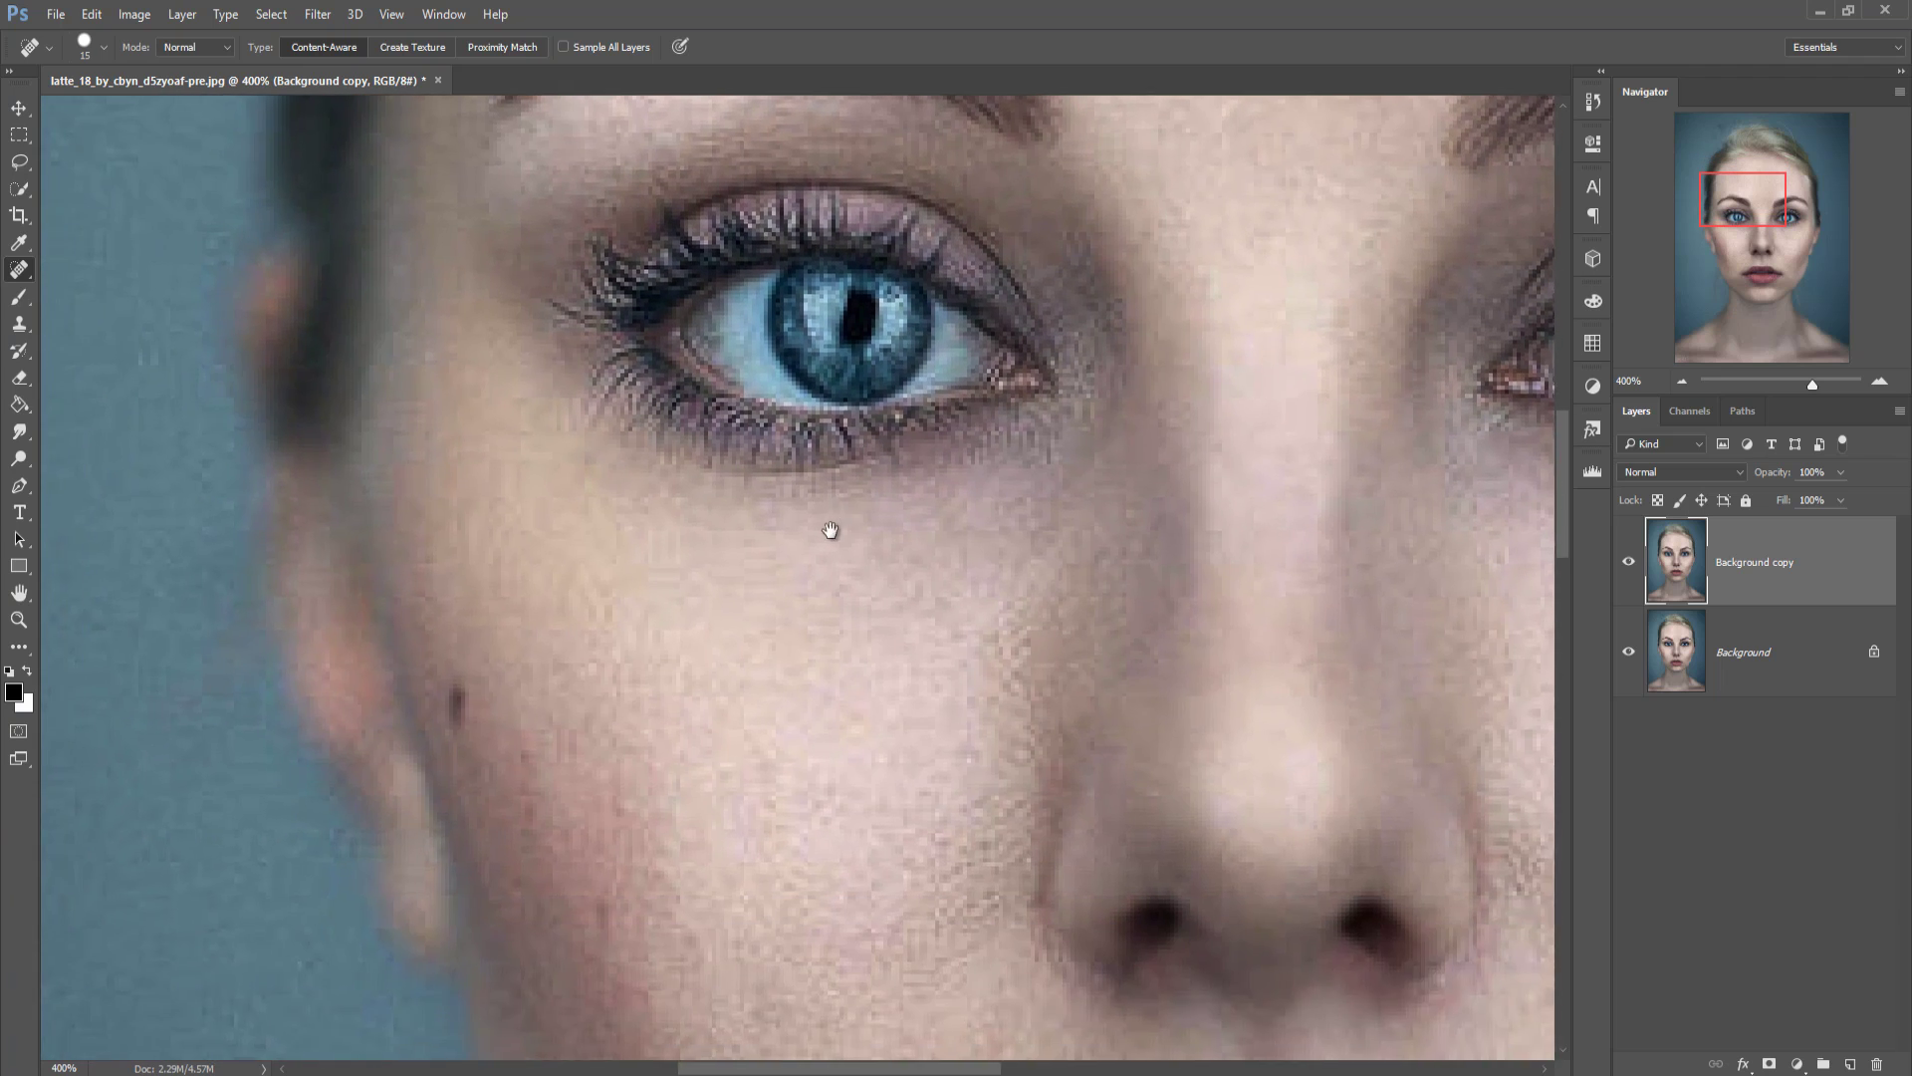
click(501, 582)
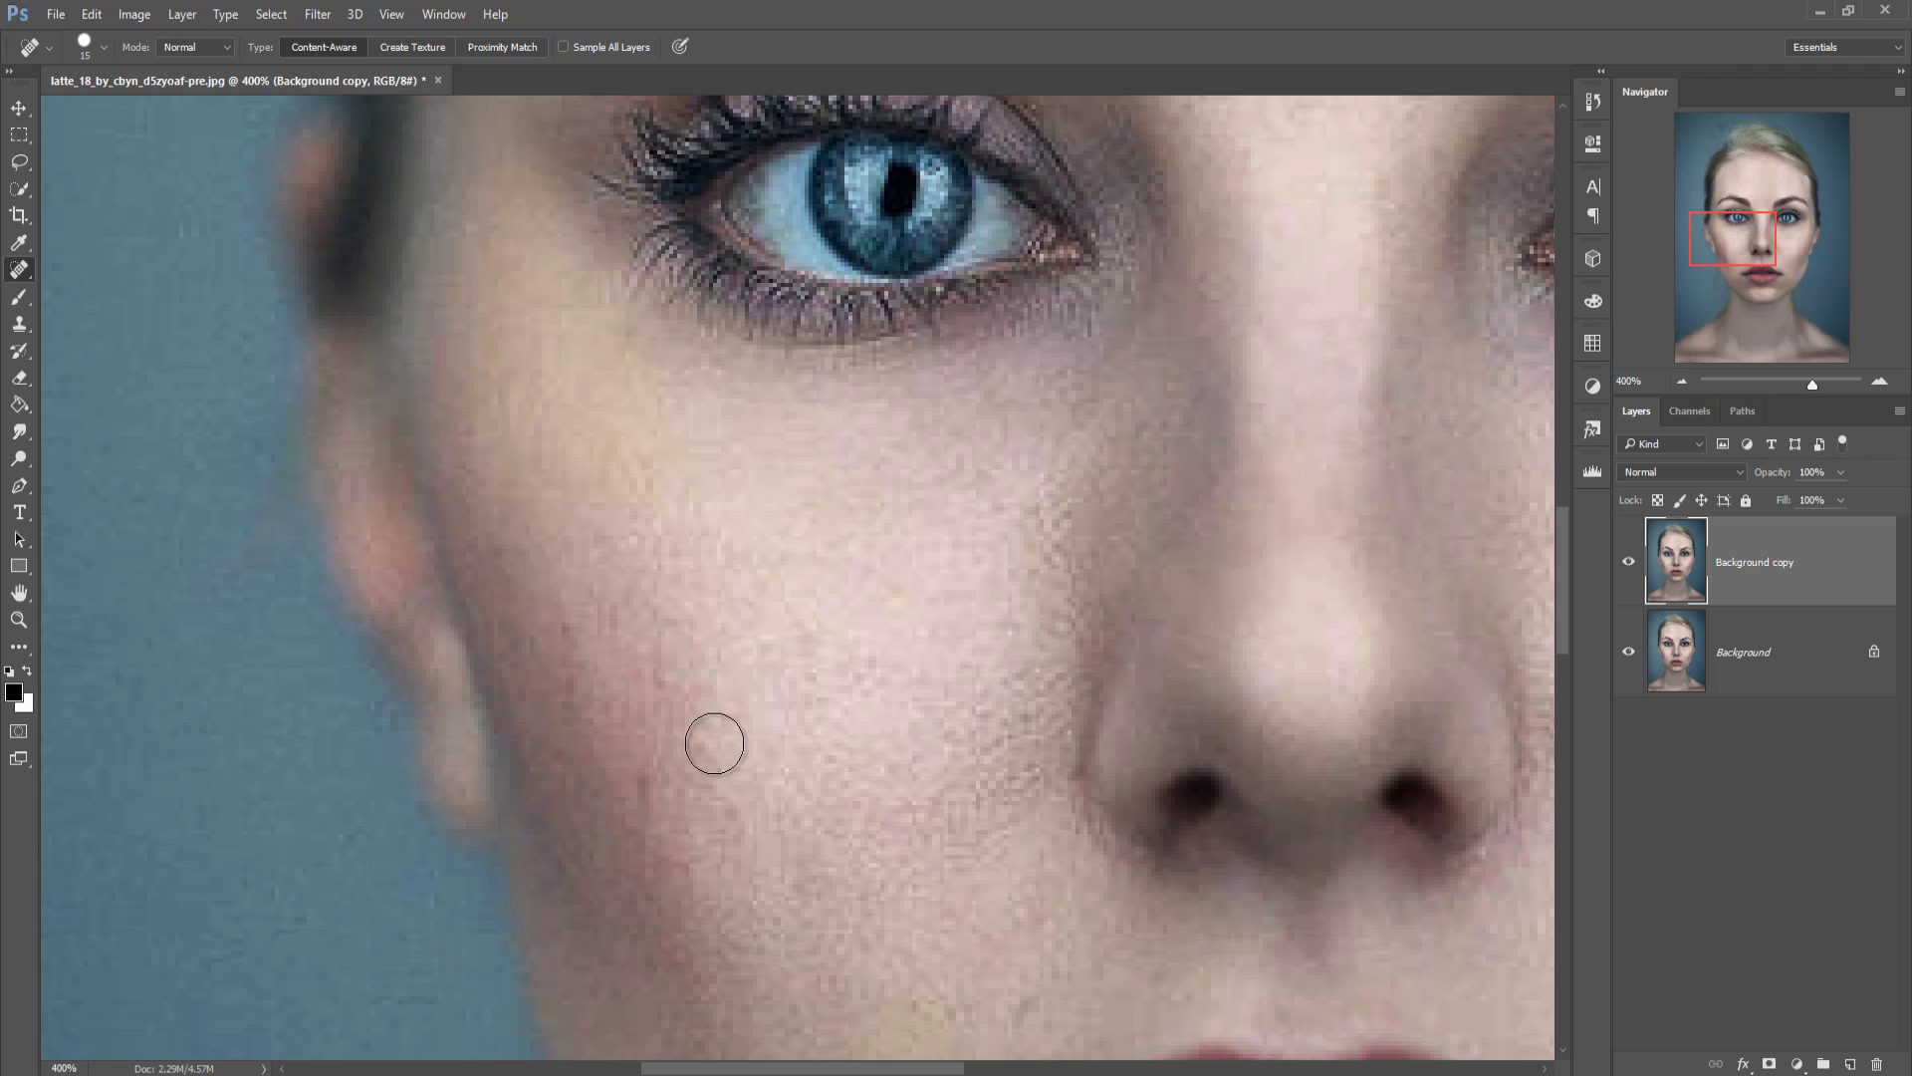
drag(857, 768, 631, 308)
click(509, 637)
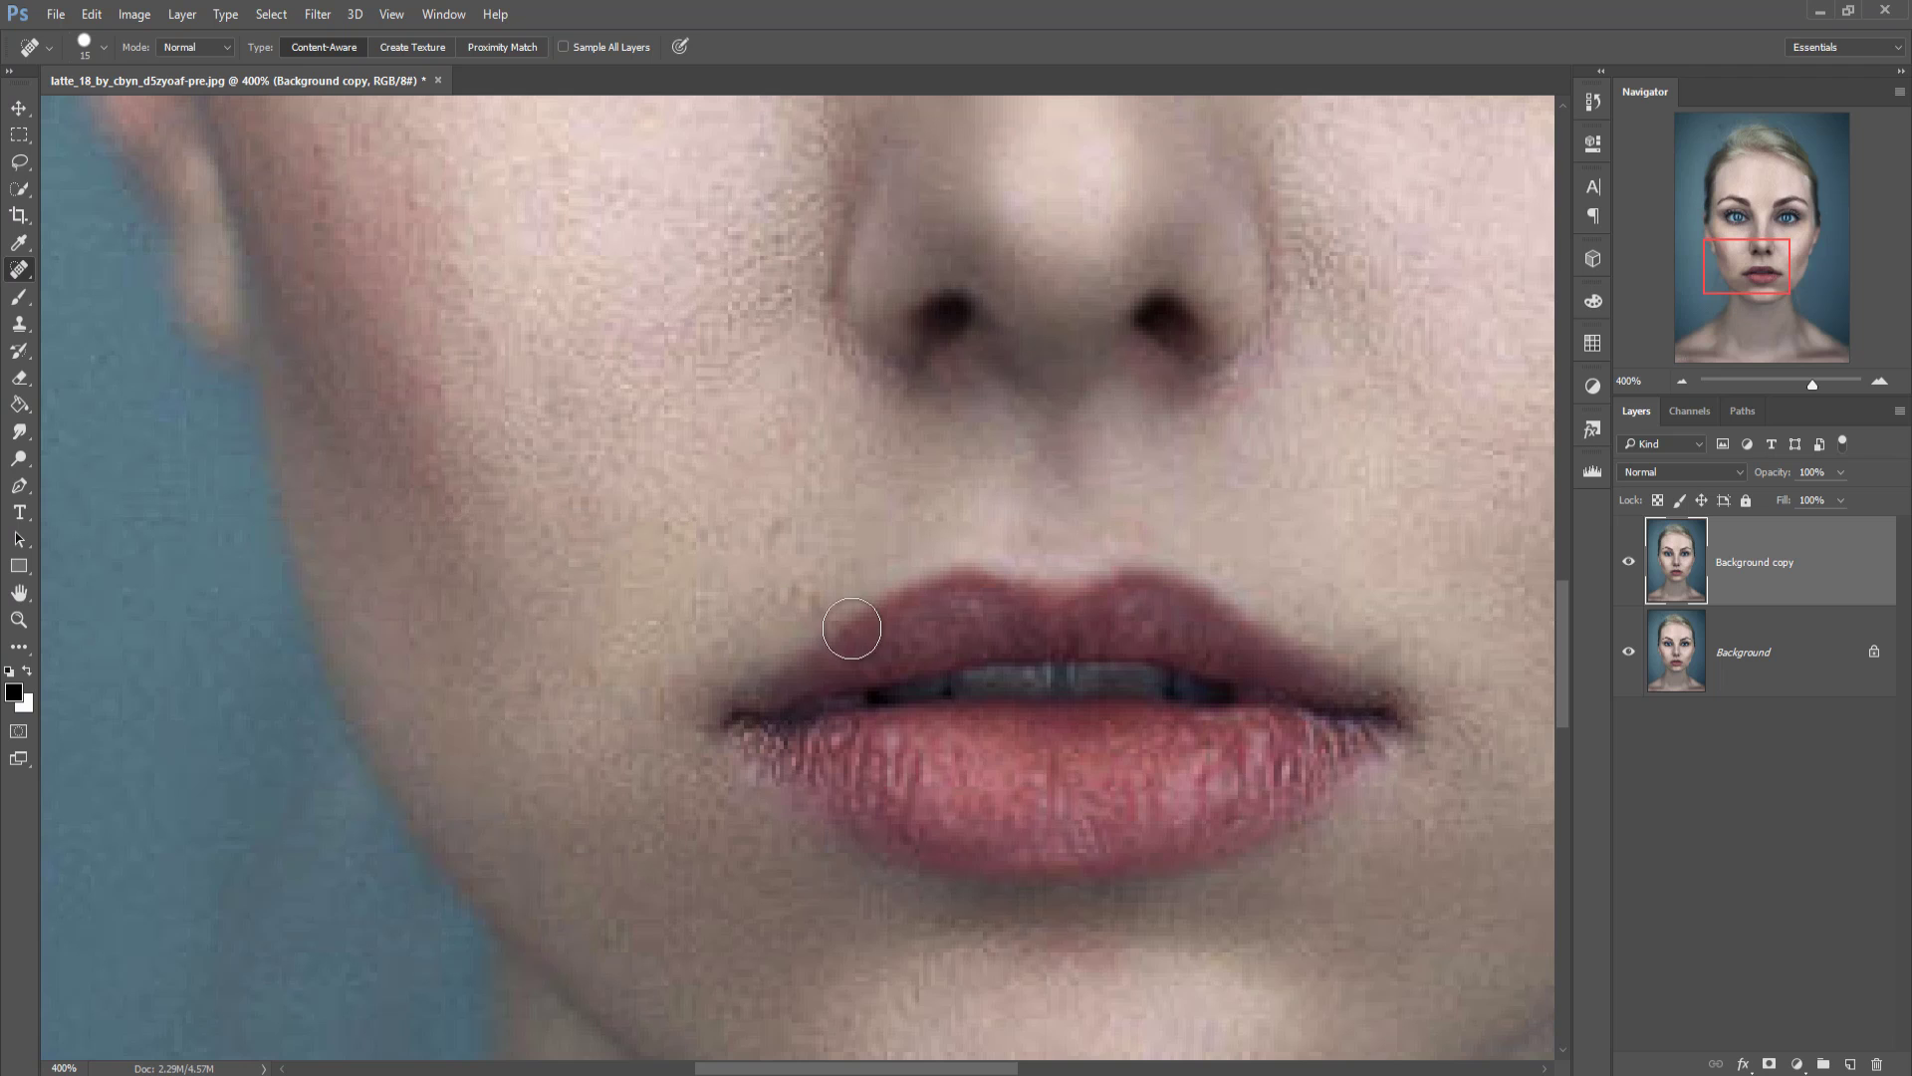
Step: Go over the rest of the face and heal remaining small blemishes on the forehead and above the corner of the lips
drag(1122, 533, 896, 491)
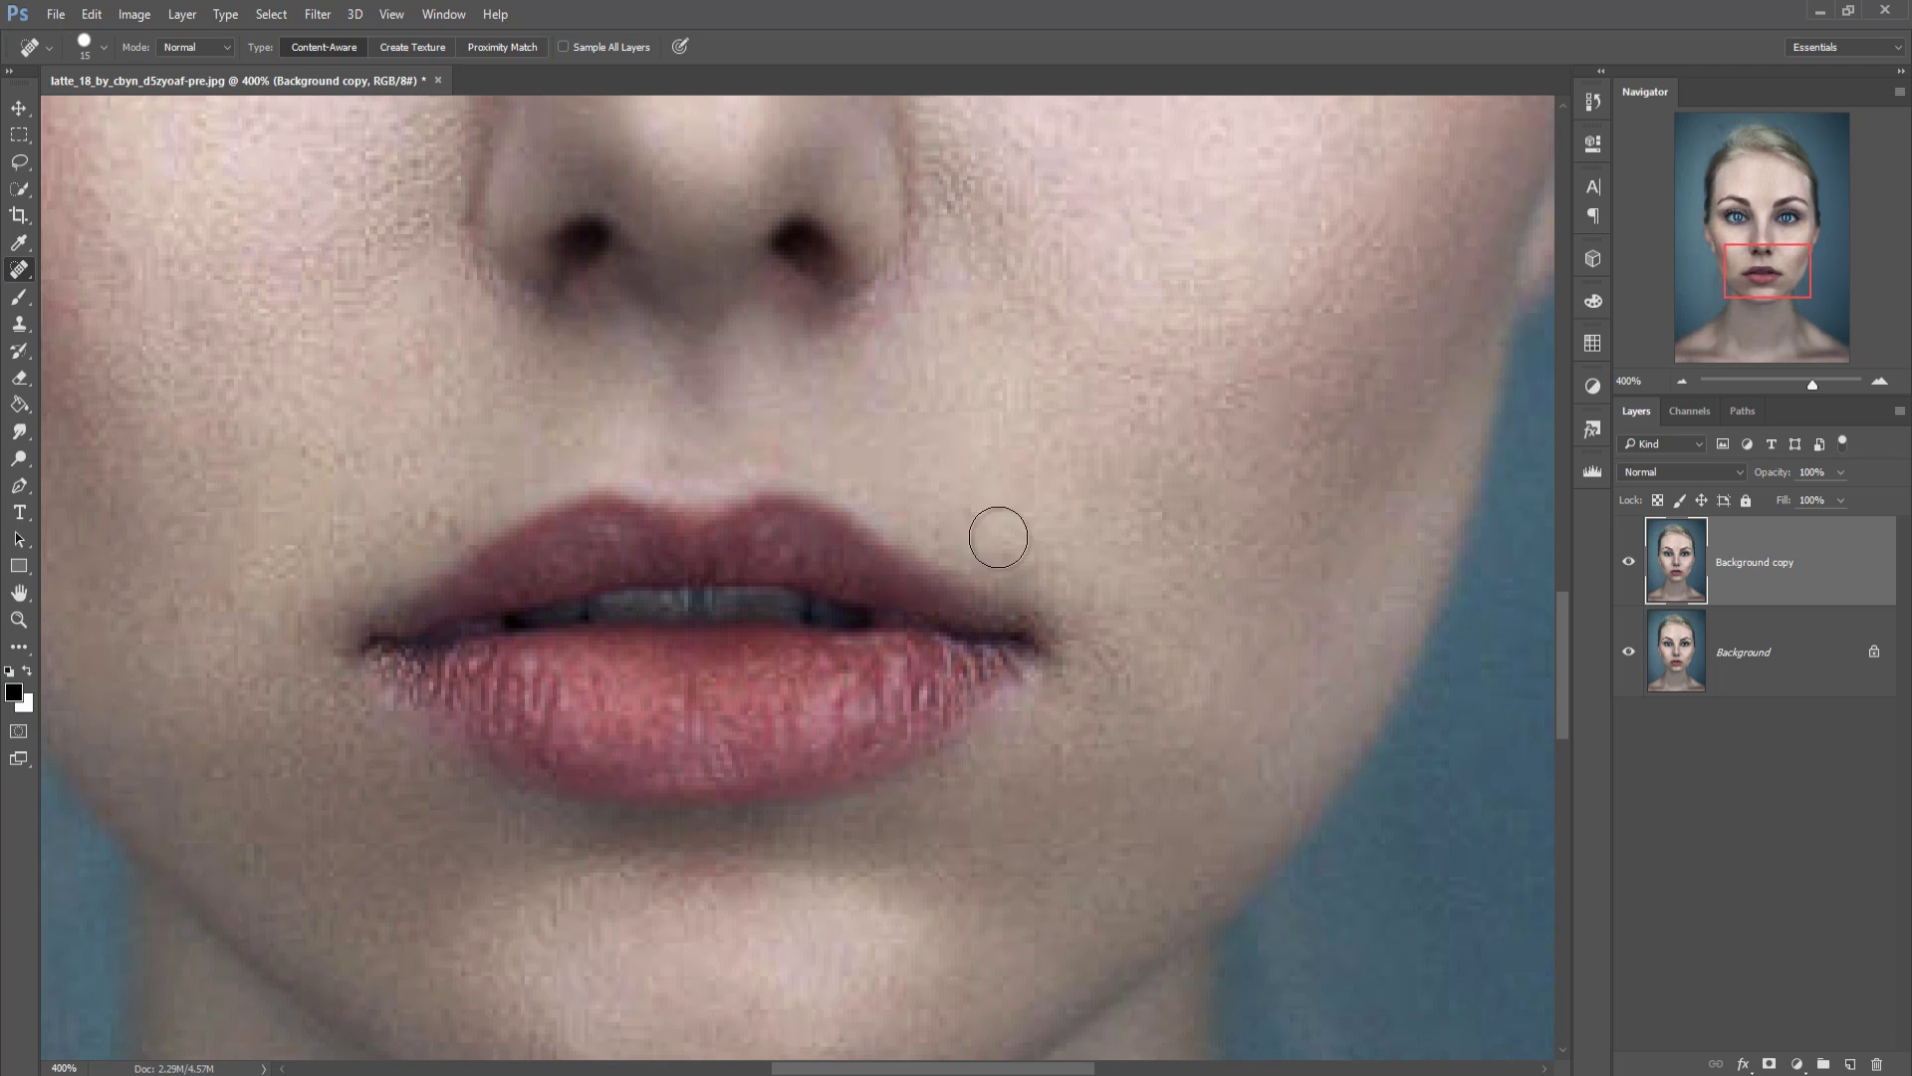
drag(997, 537, 876, 759)
drag(937, 586, 922, 619)
drag(943, 361, 1268, 547)
drag(1126, 696, 1180, 579)
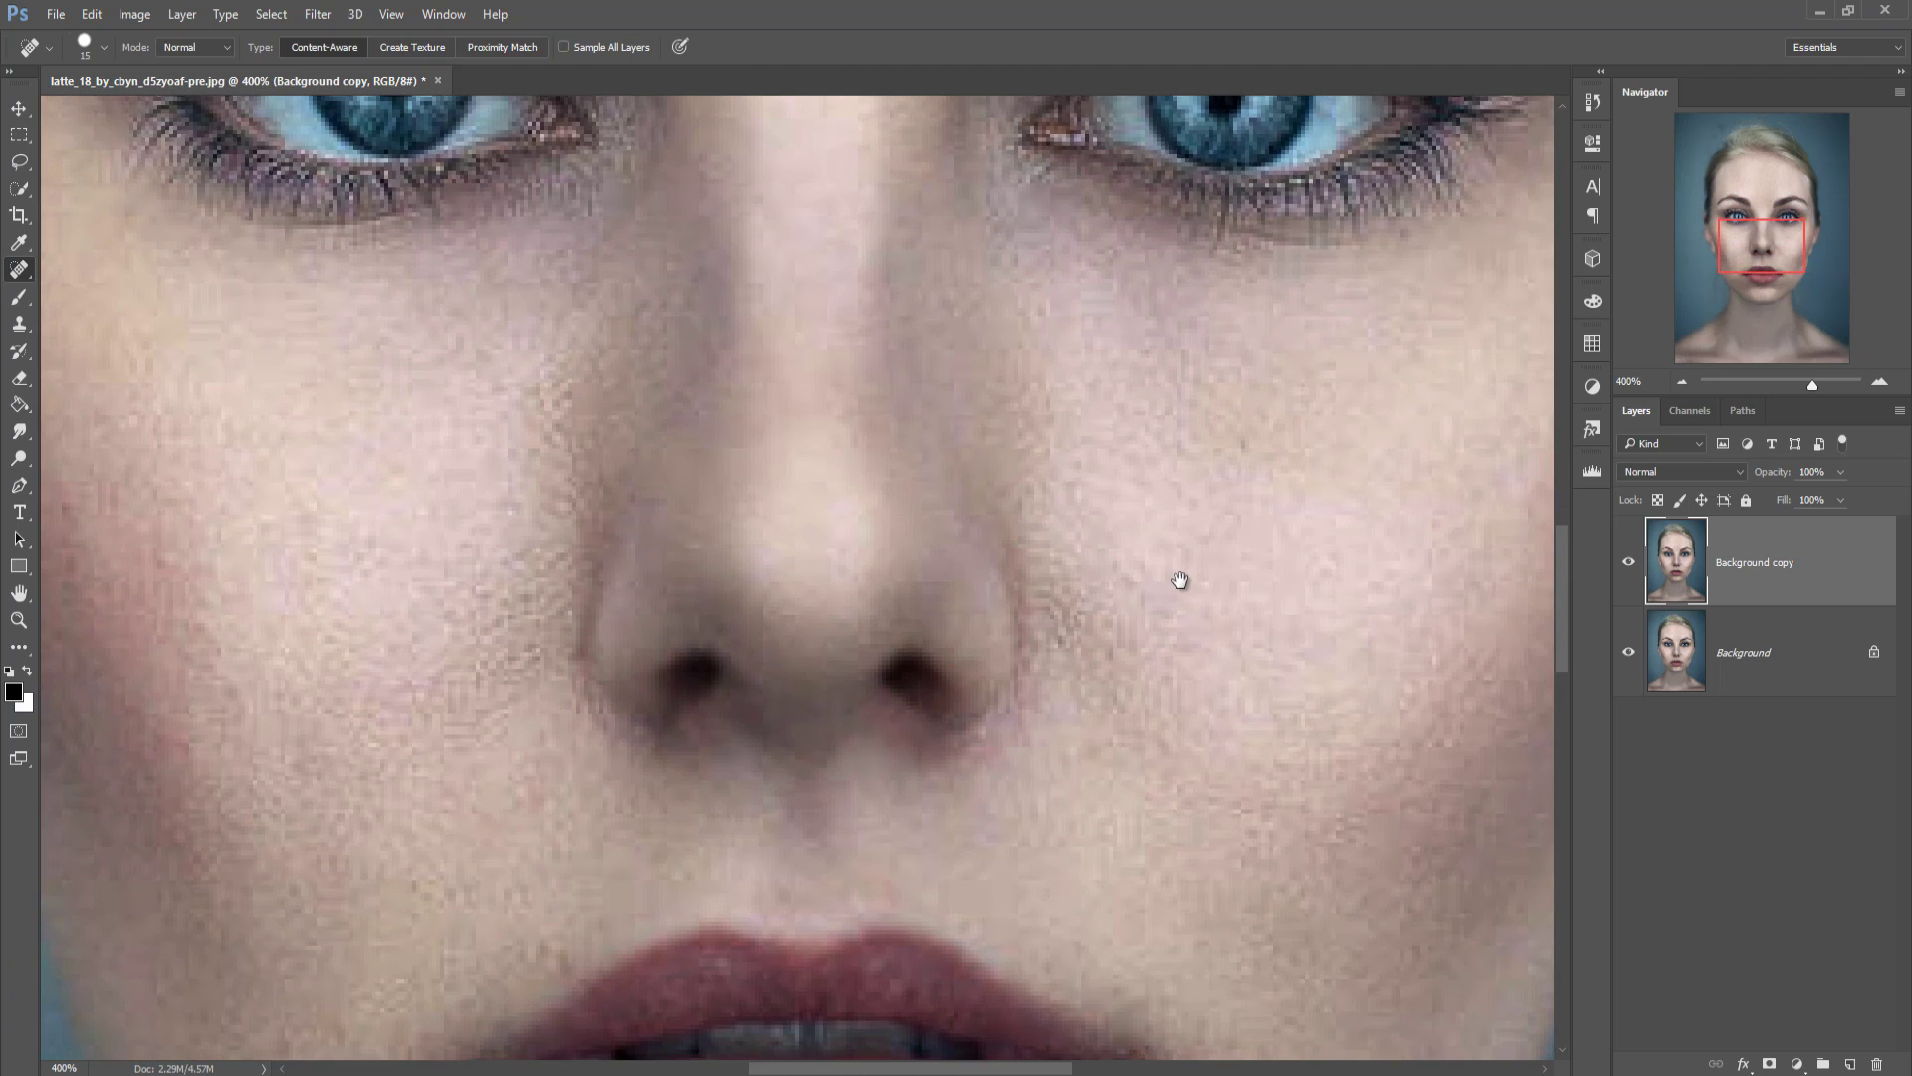
drag(1122, 649, 1238, 458)
drag(1199, 555, 1198, 468)
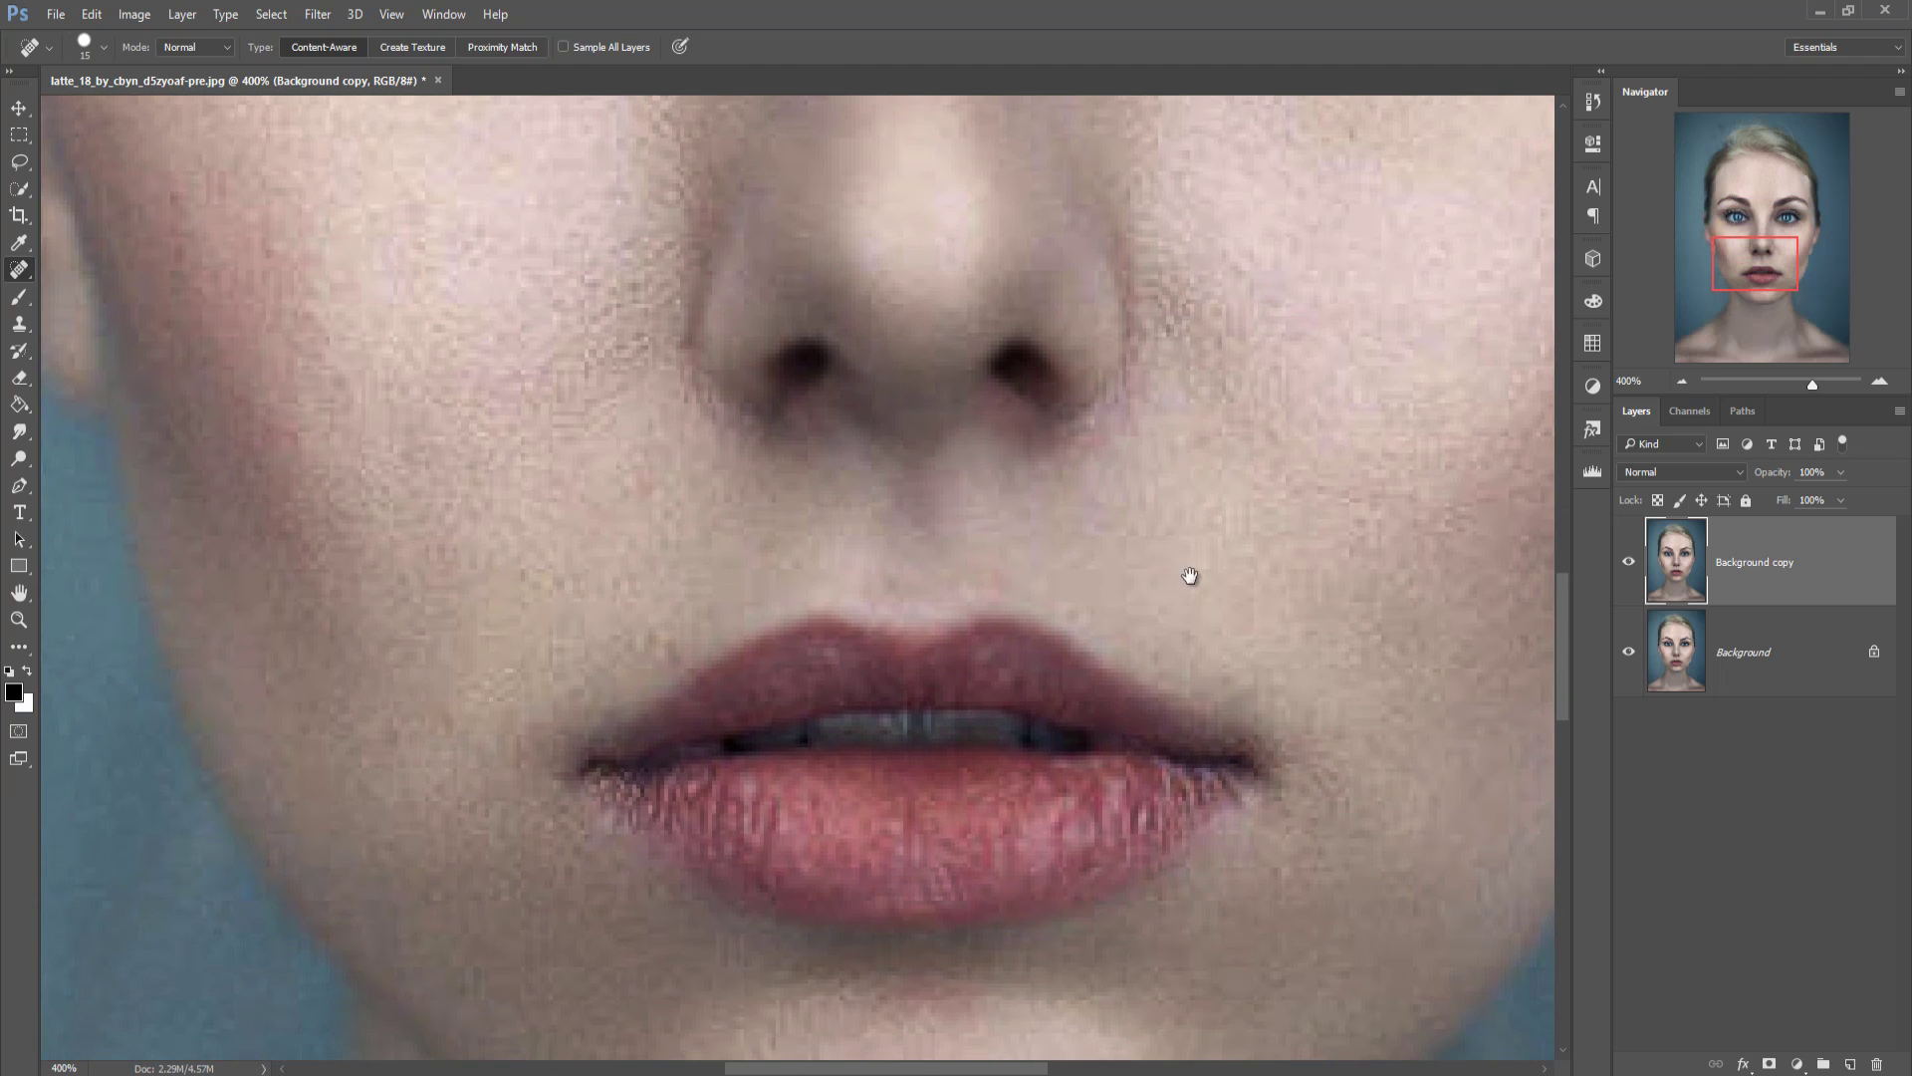
drag(1190, 576, 1142, 629)
key(ctrl+minus)
key(ctrl+minus)
key(ctrl+minus)
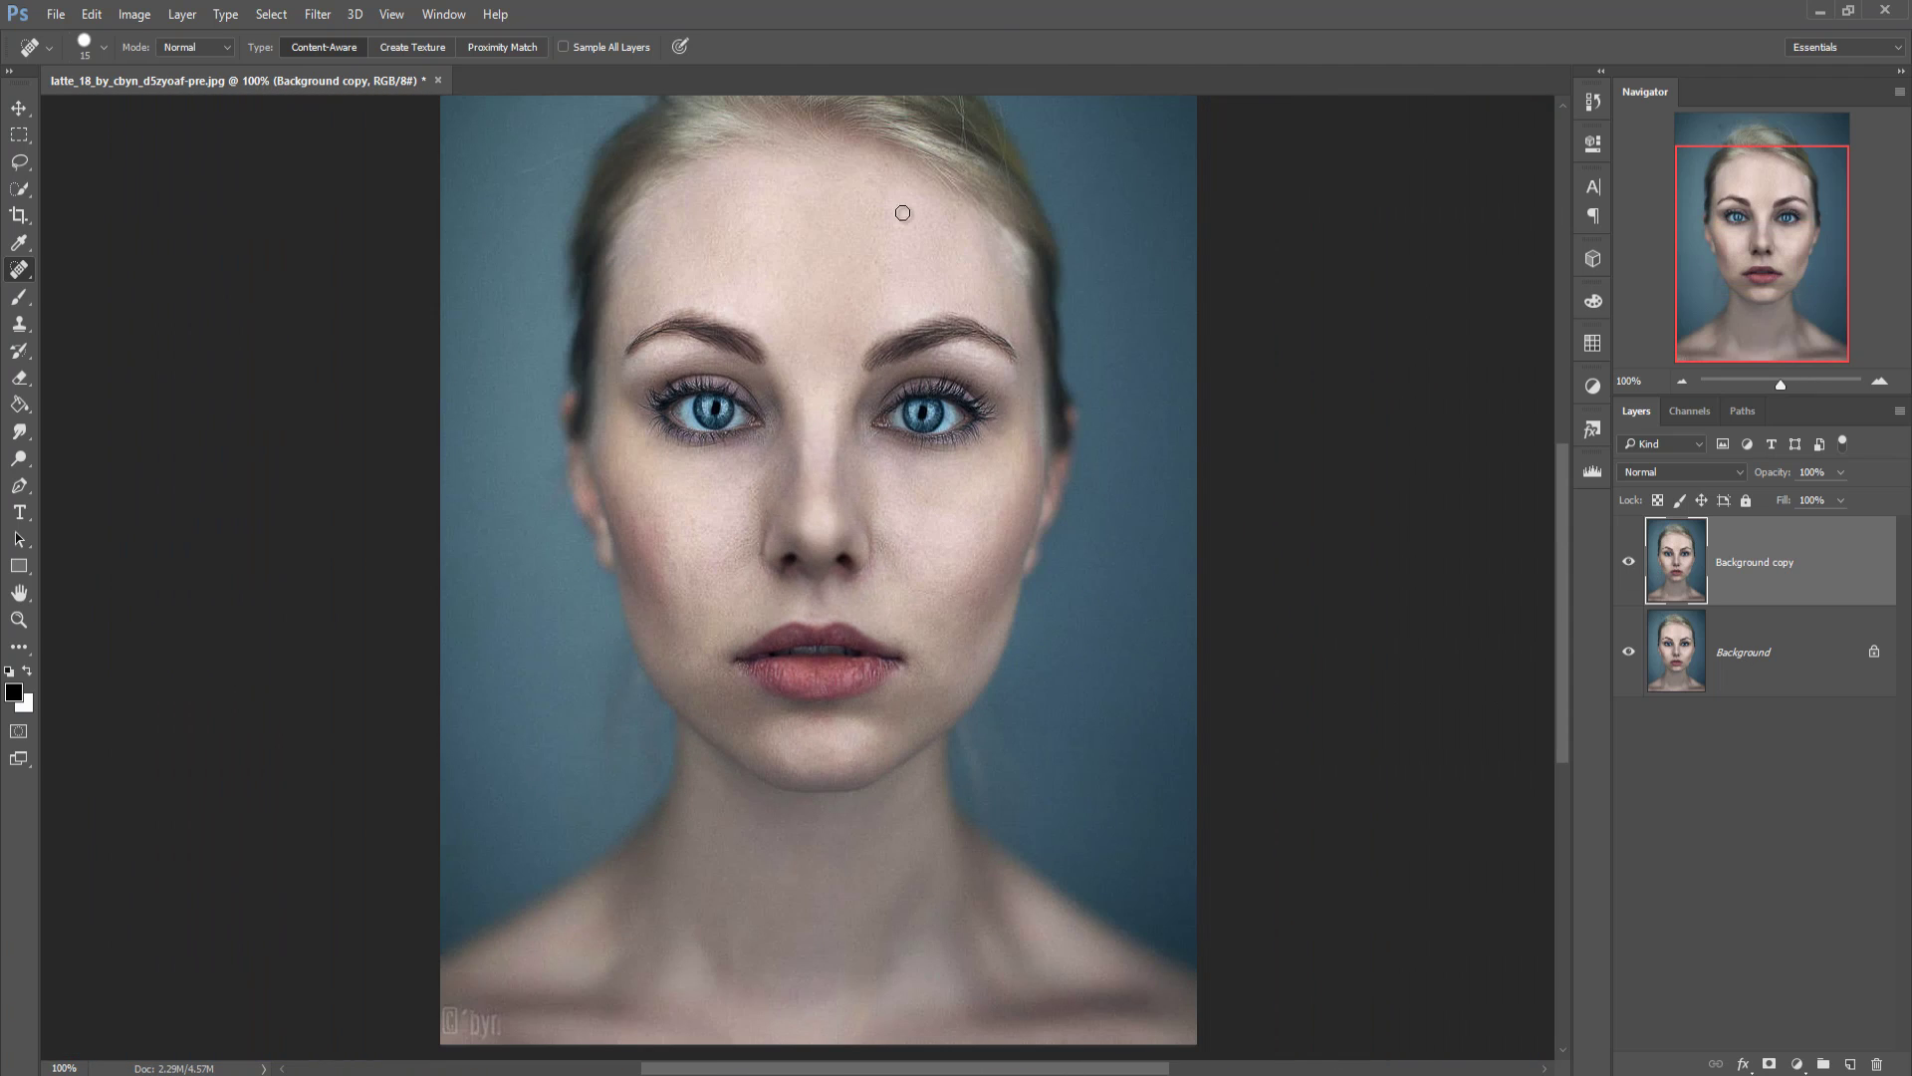
click(873, 184)
click(751, 629)
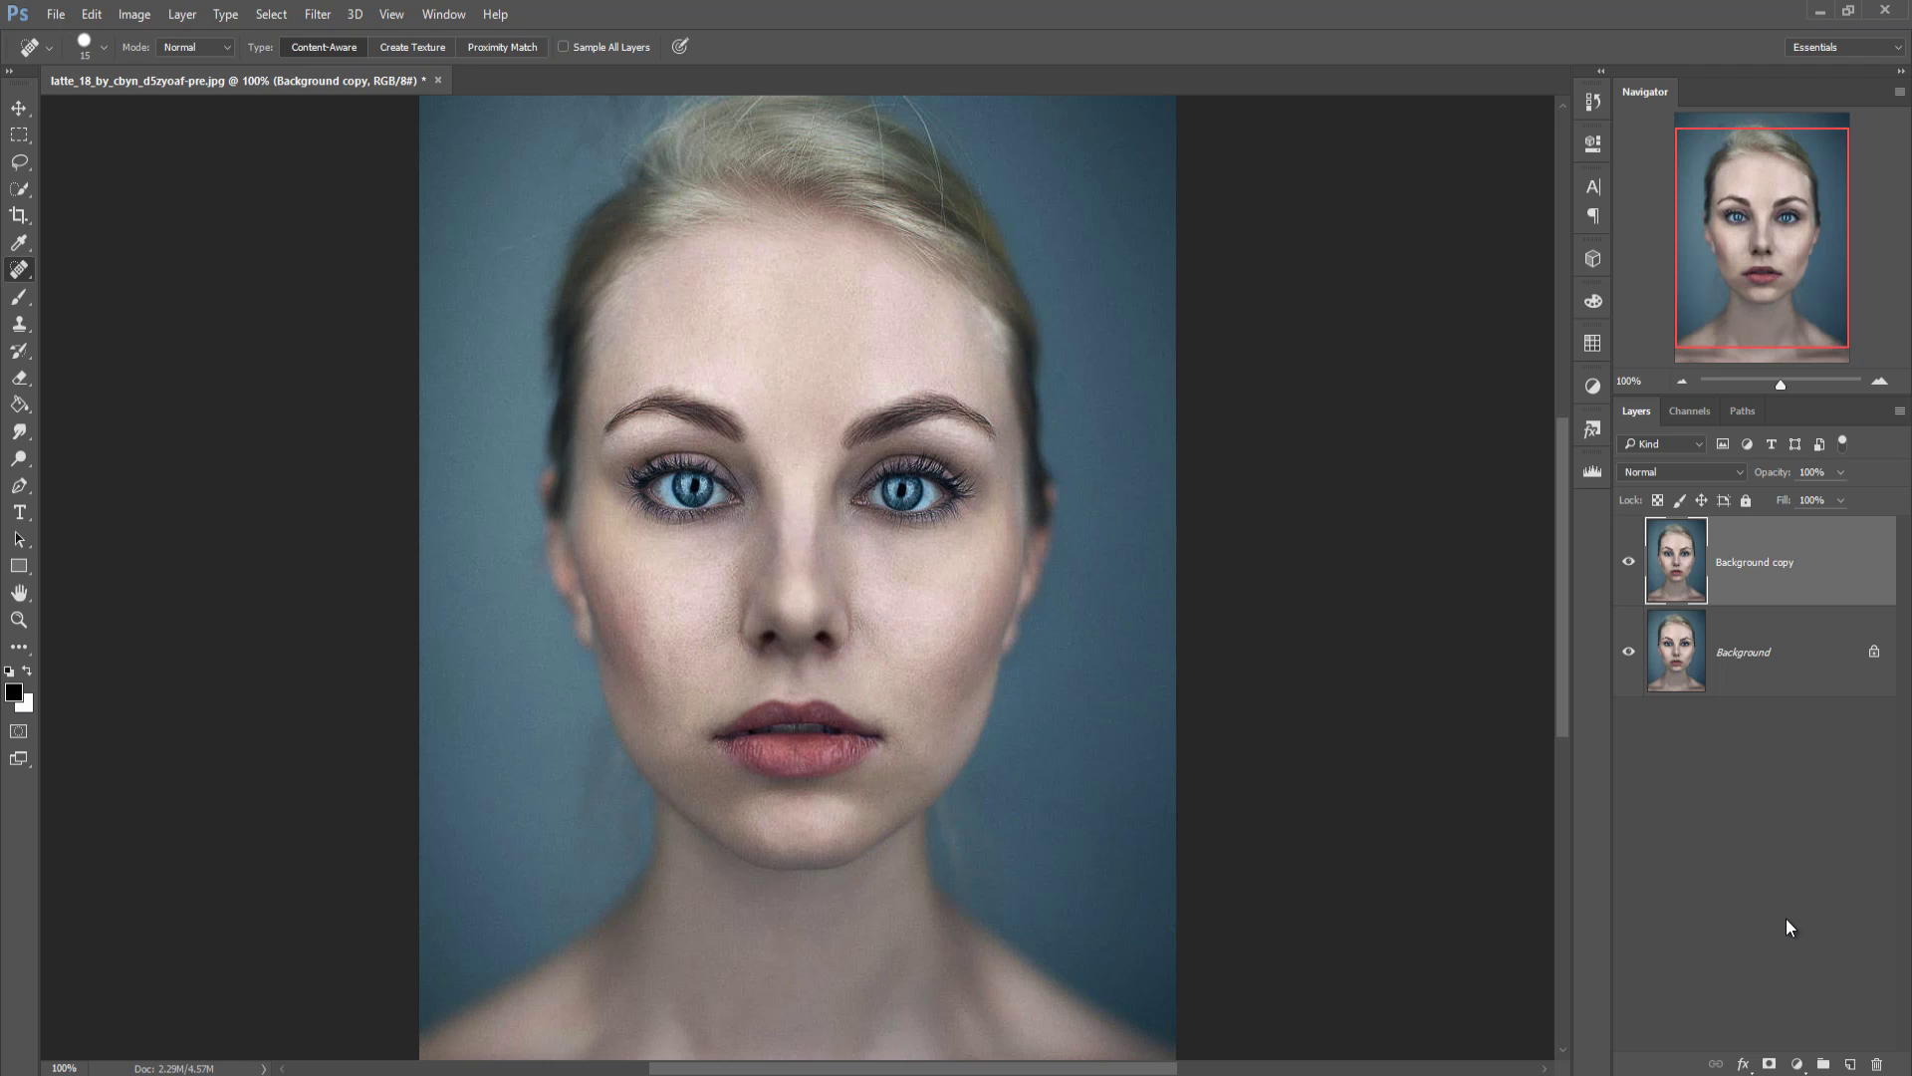
Step: Add a Curves adjustment layer above Background copy and raise the RGB curve's midtones slightly to brighten the portrait
click(1797, 1064)
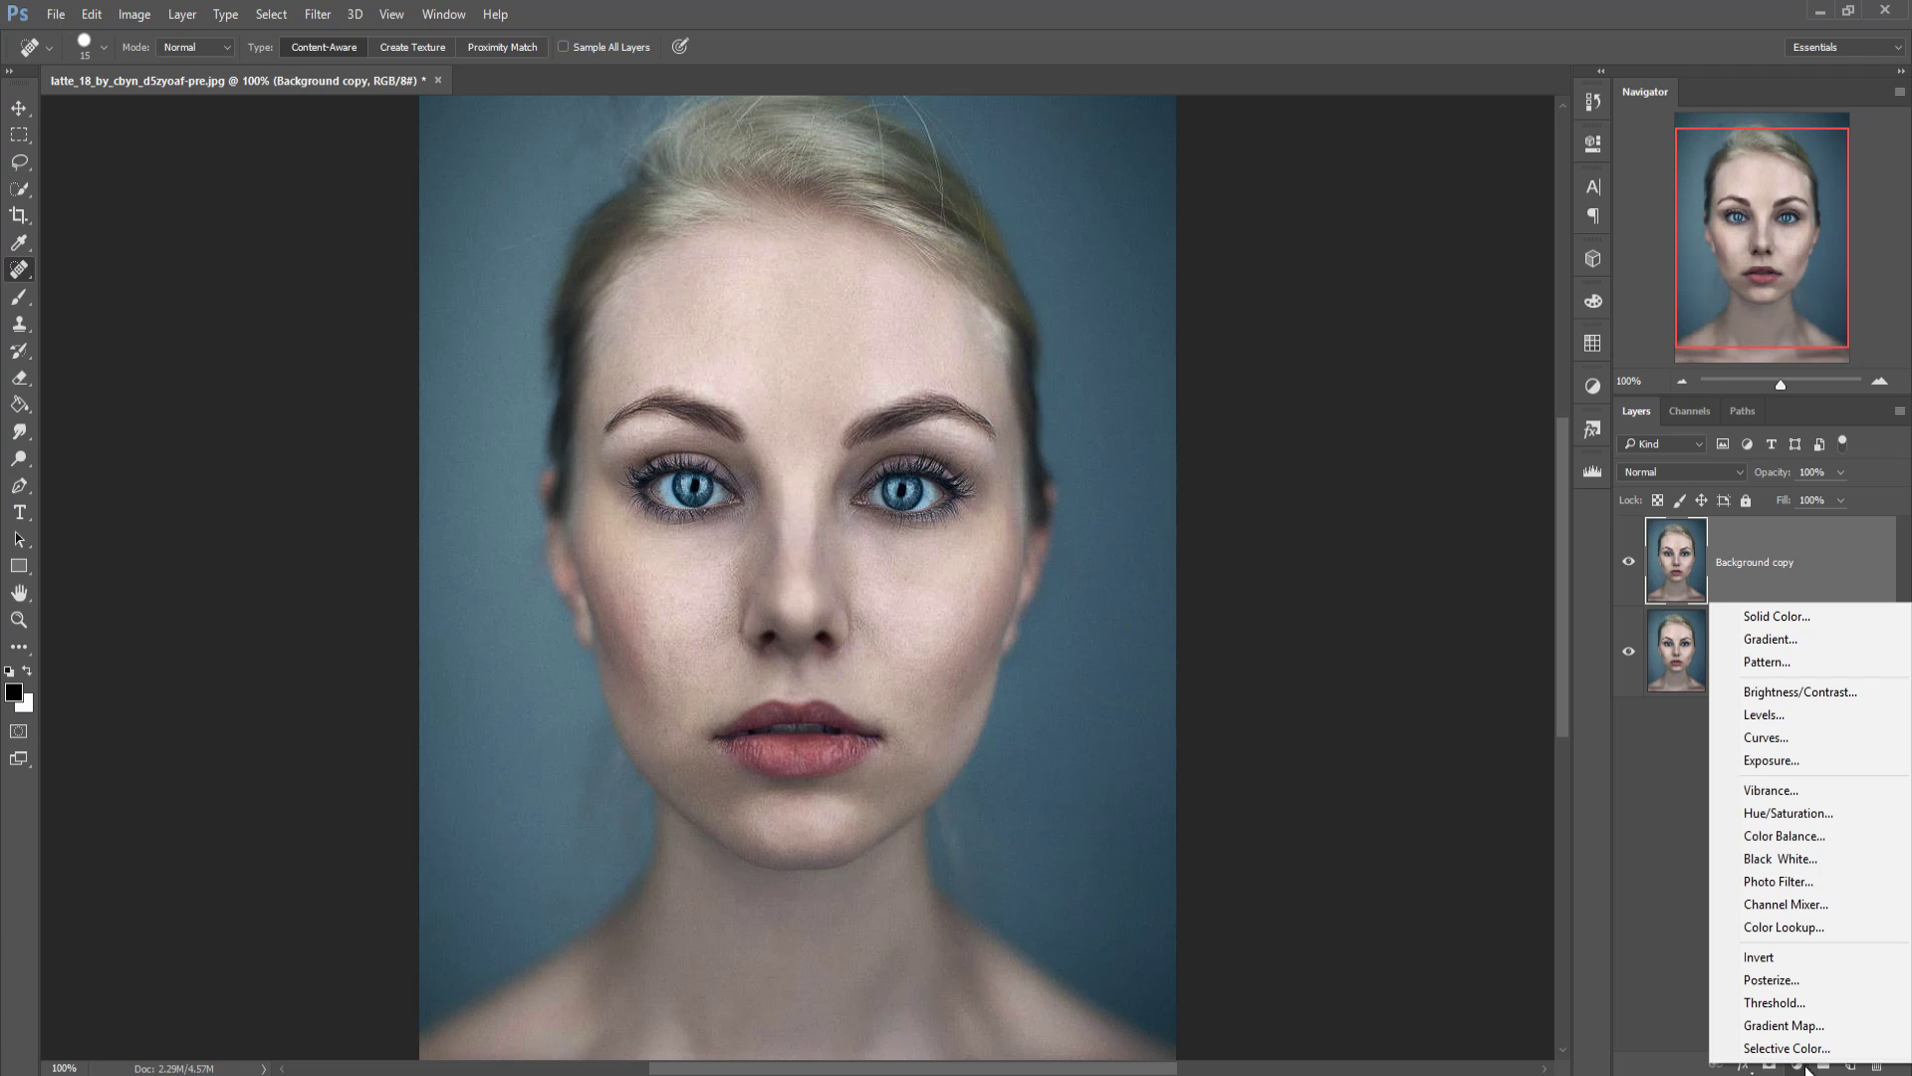
click(1772, 742)
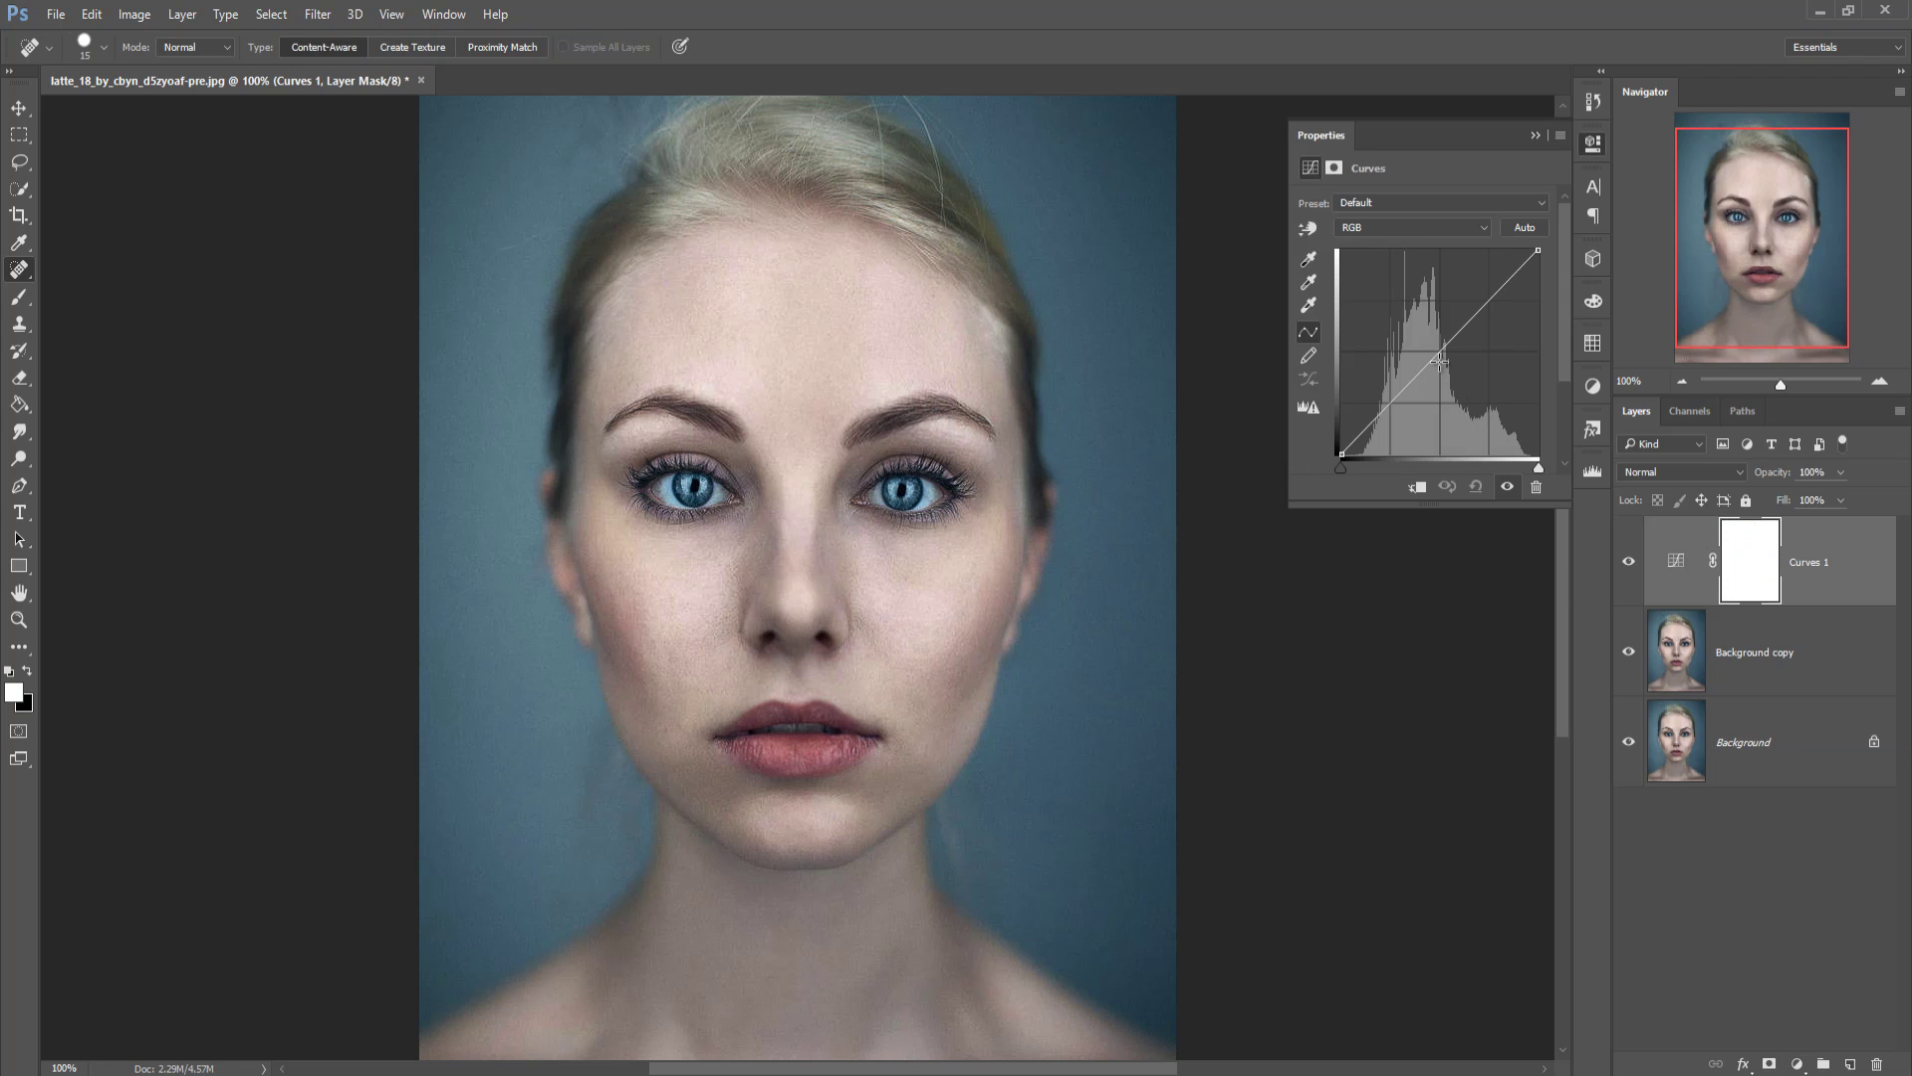
drag(1441, 351, 1430, 345)
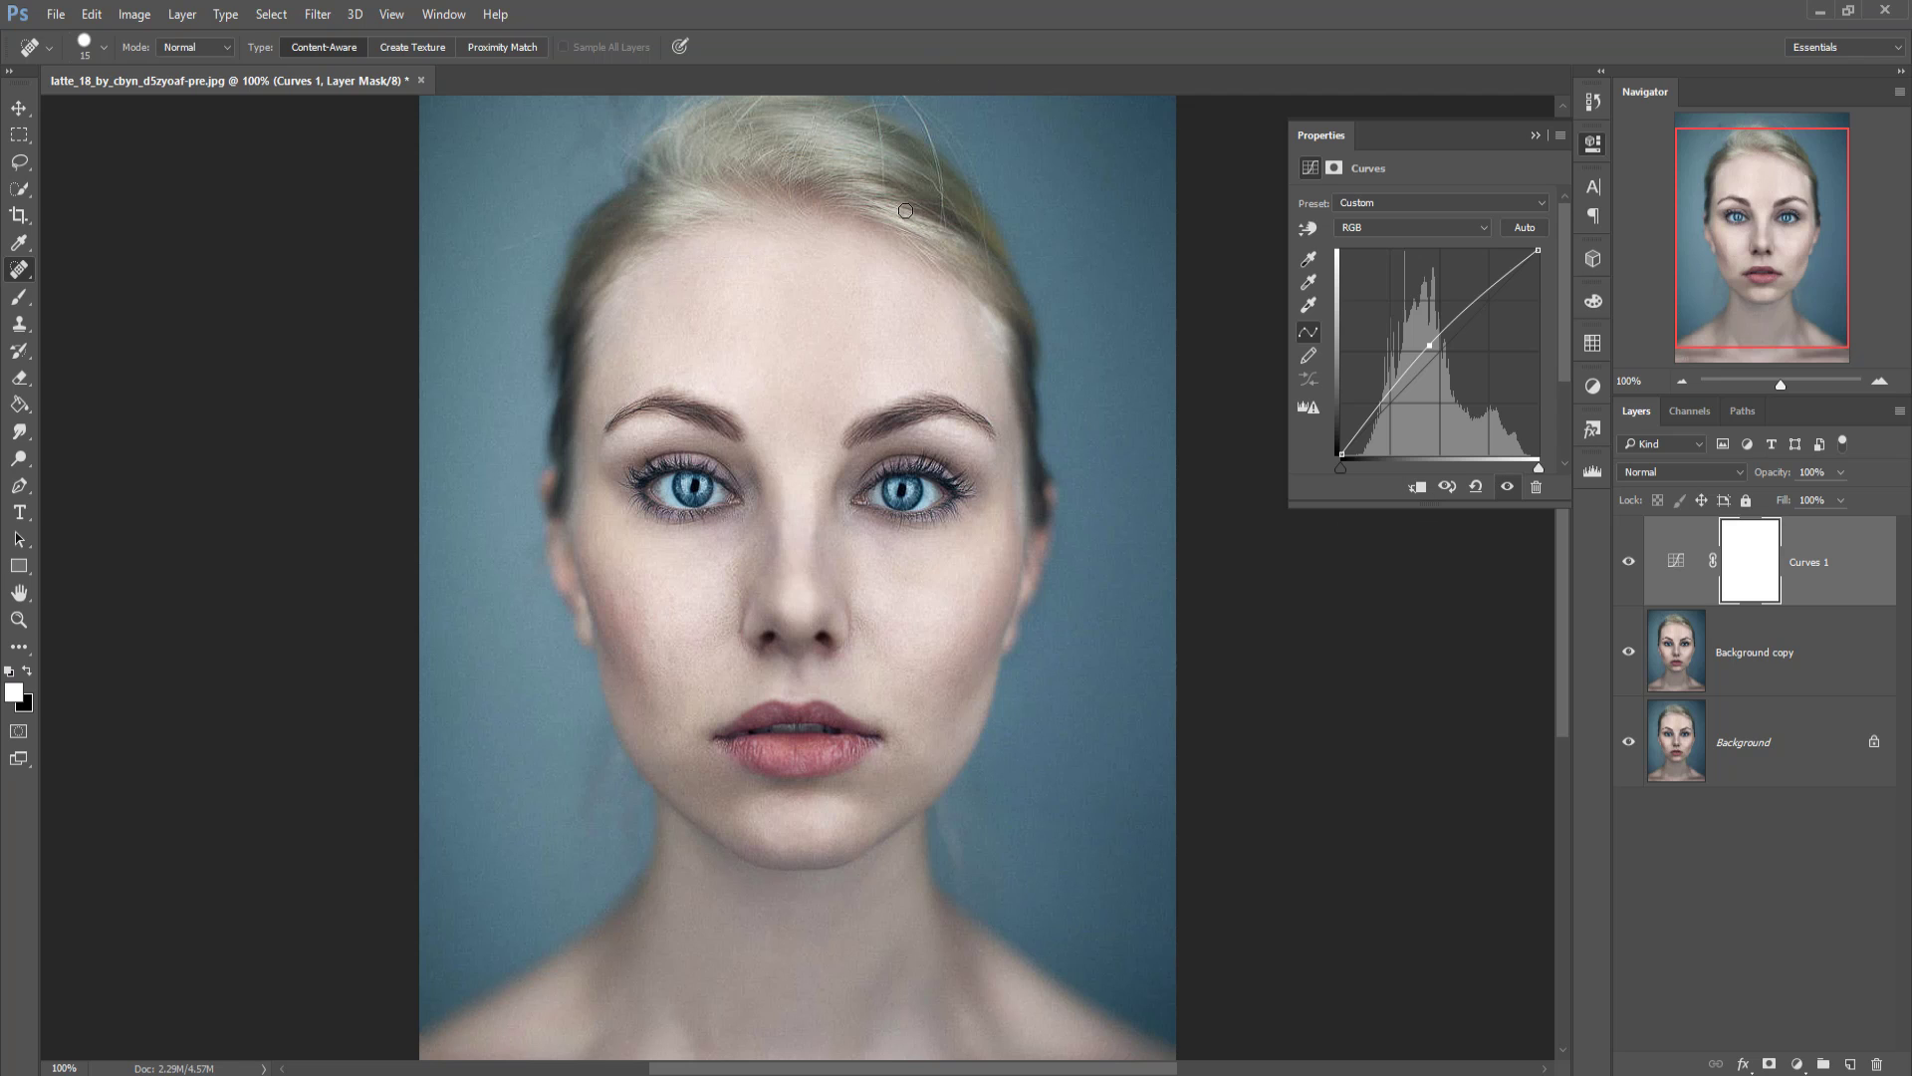
click(1535, 136)
click(1838, 592)
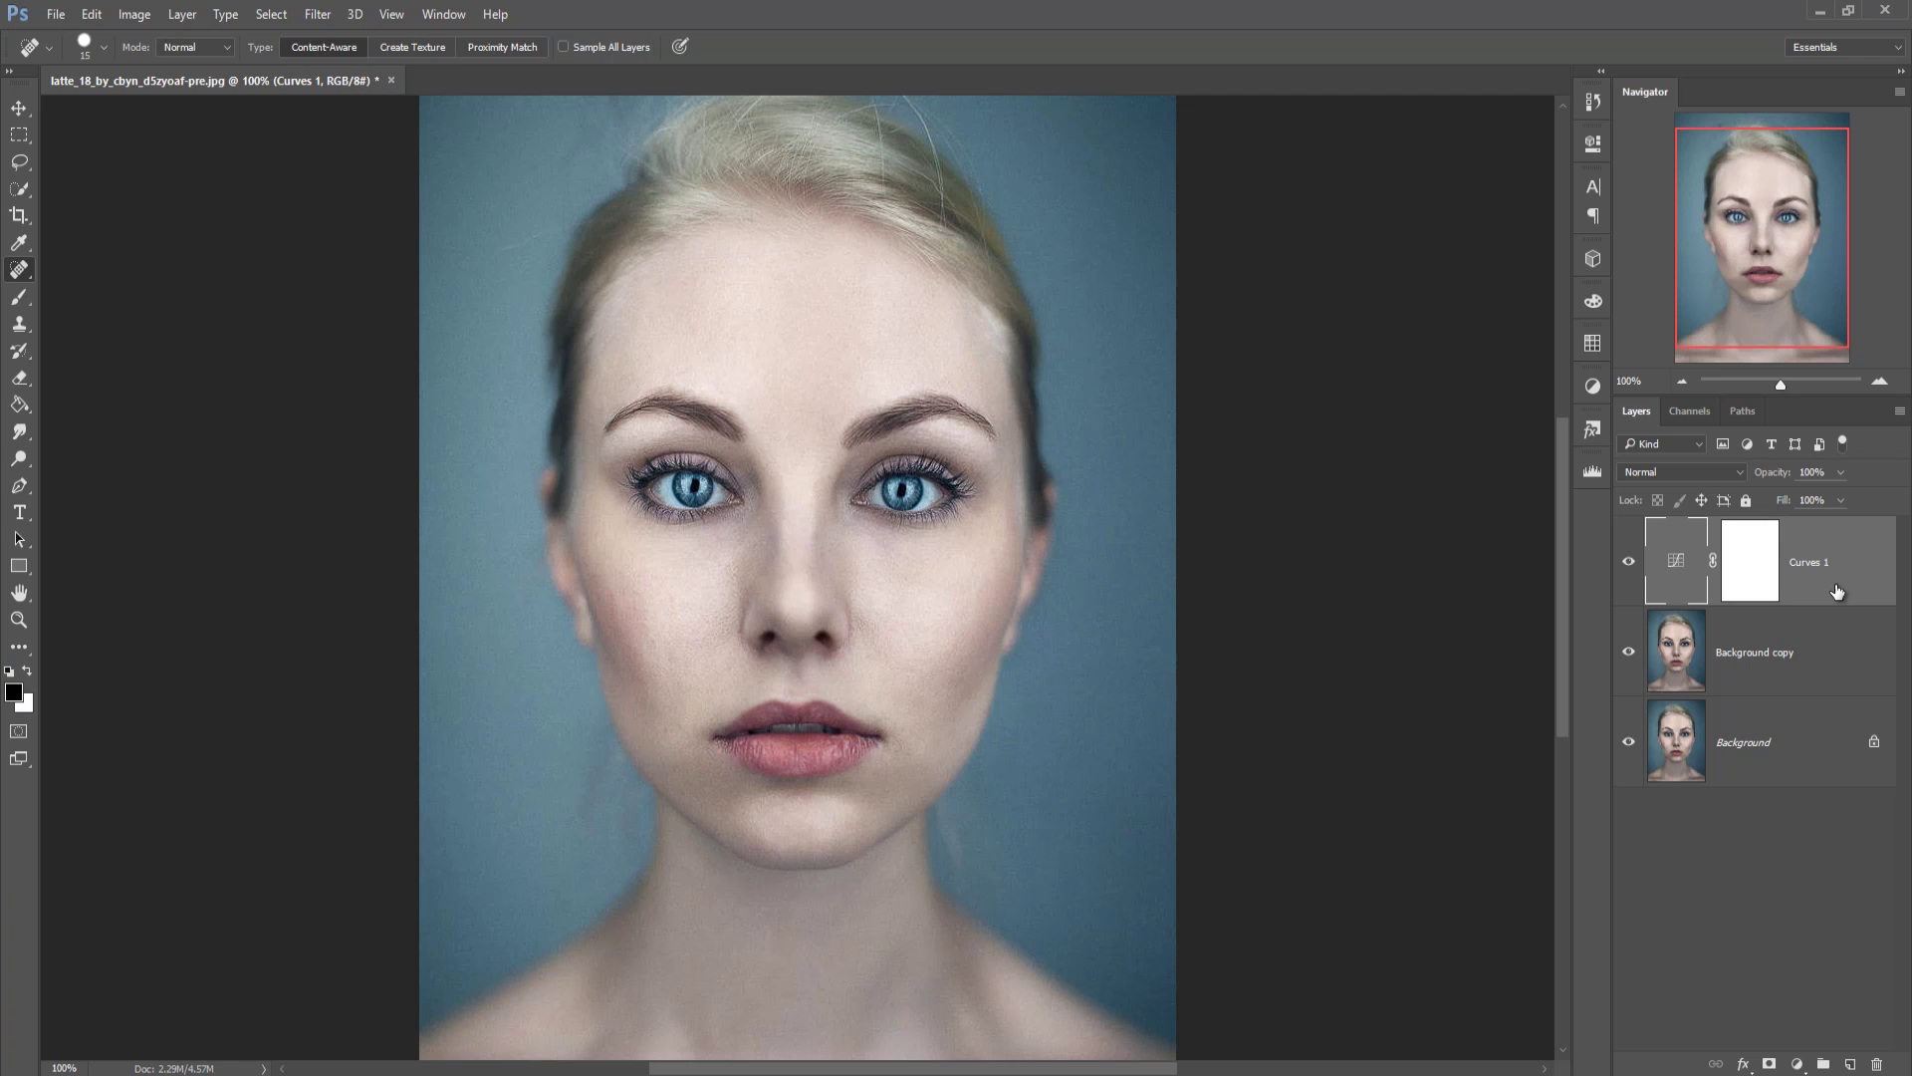
key(ctrl+minus)
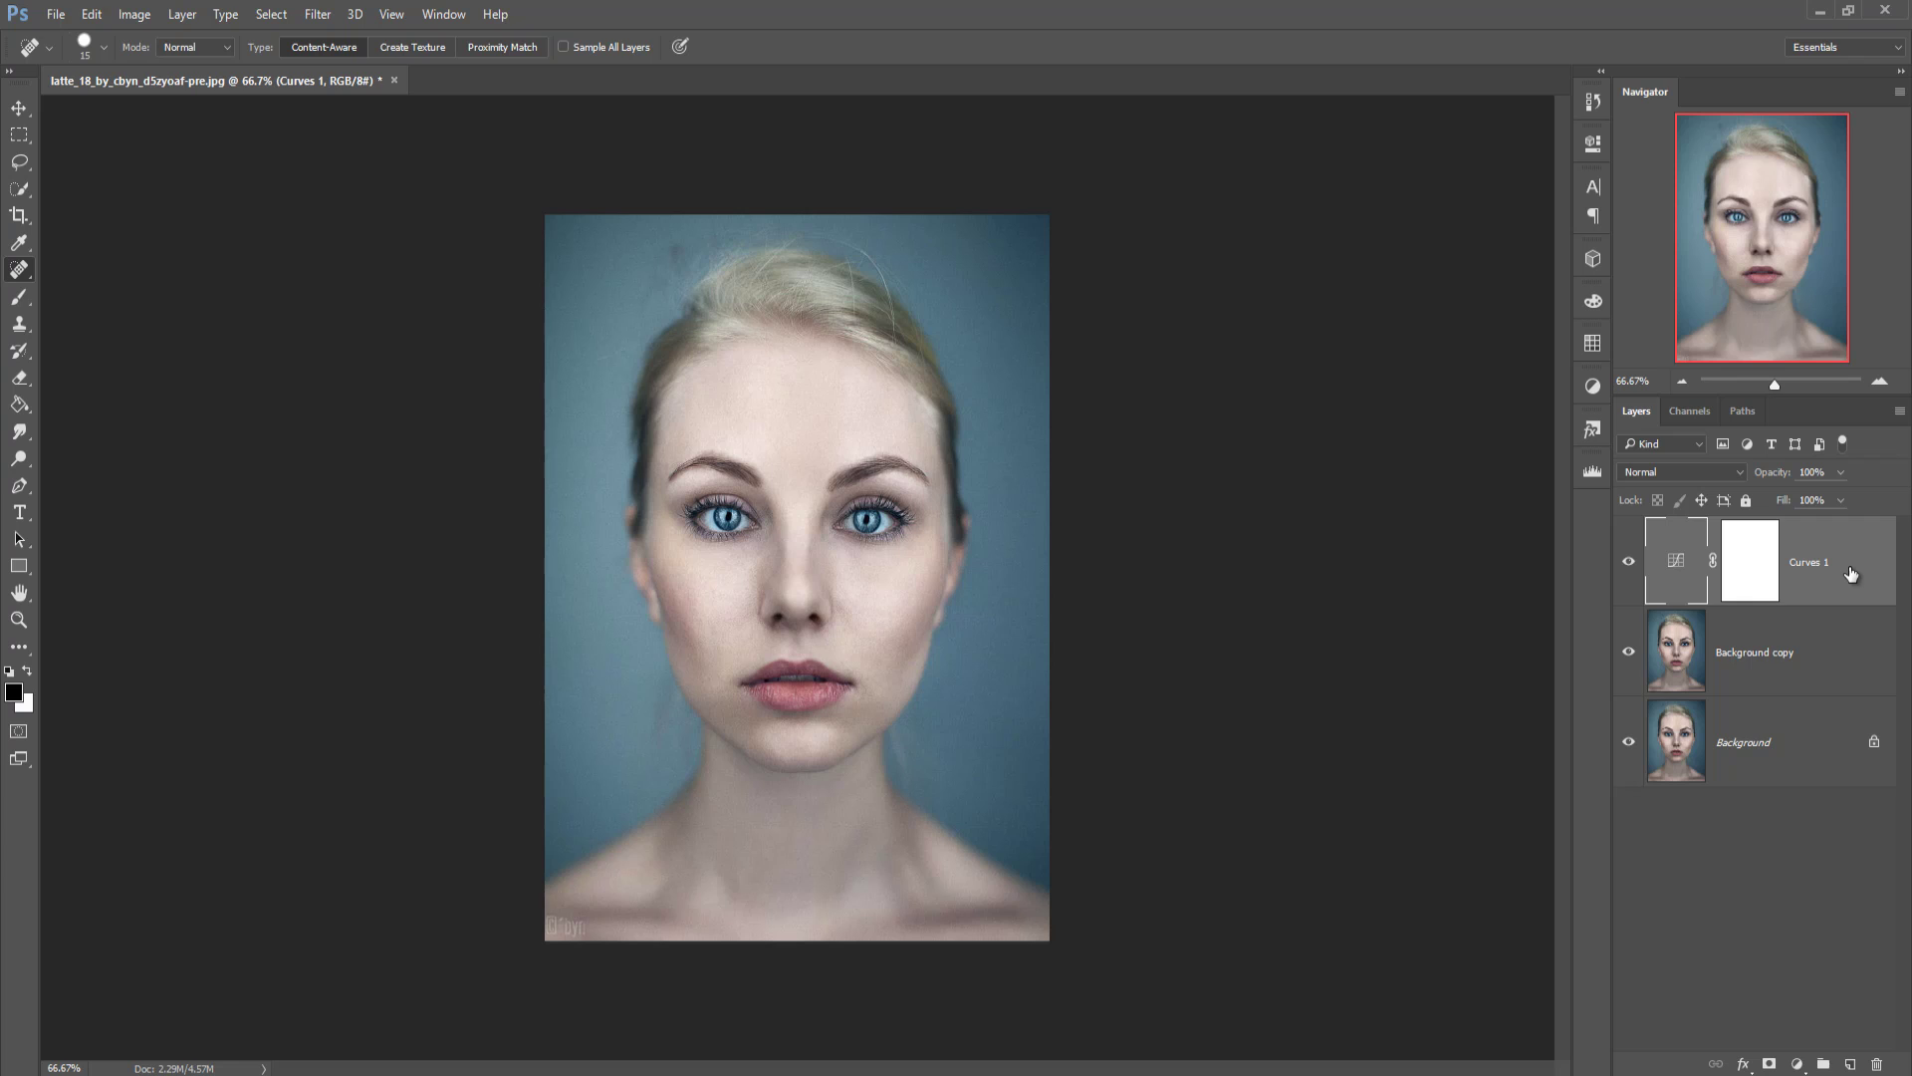
click(1805, 668)
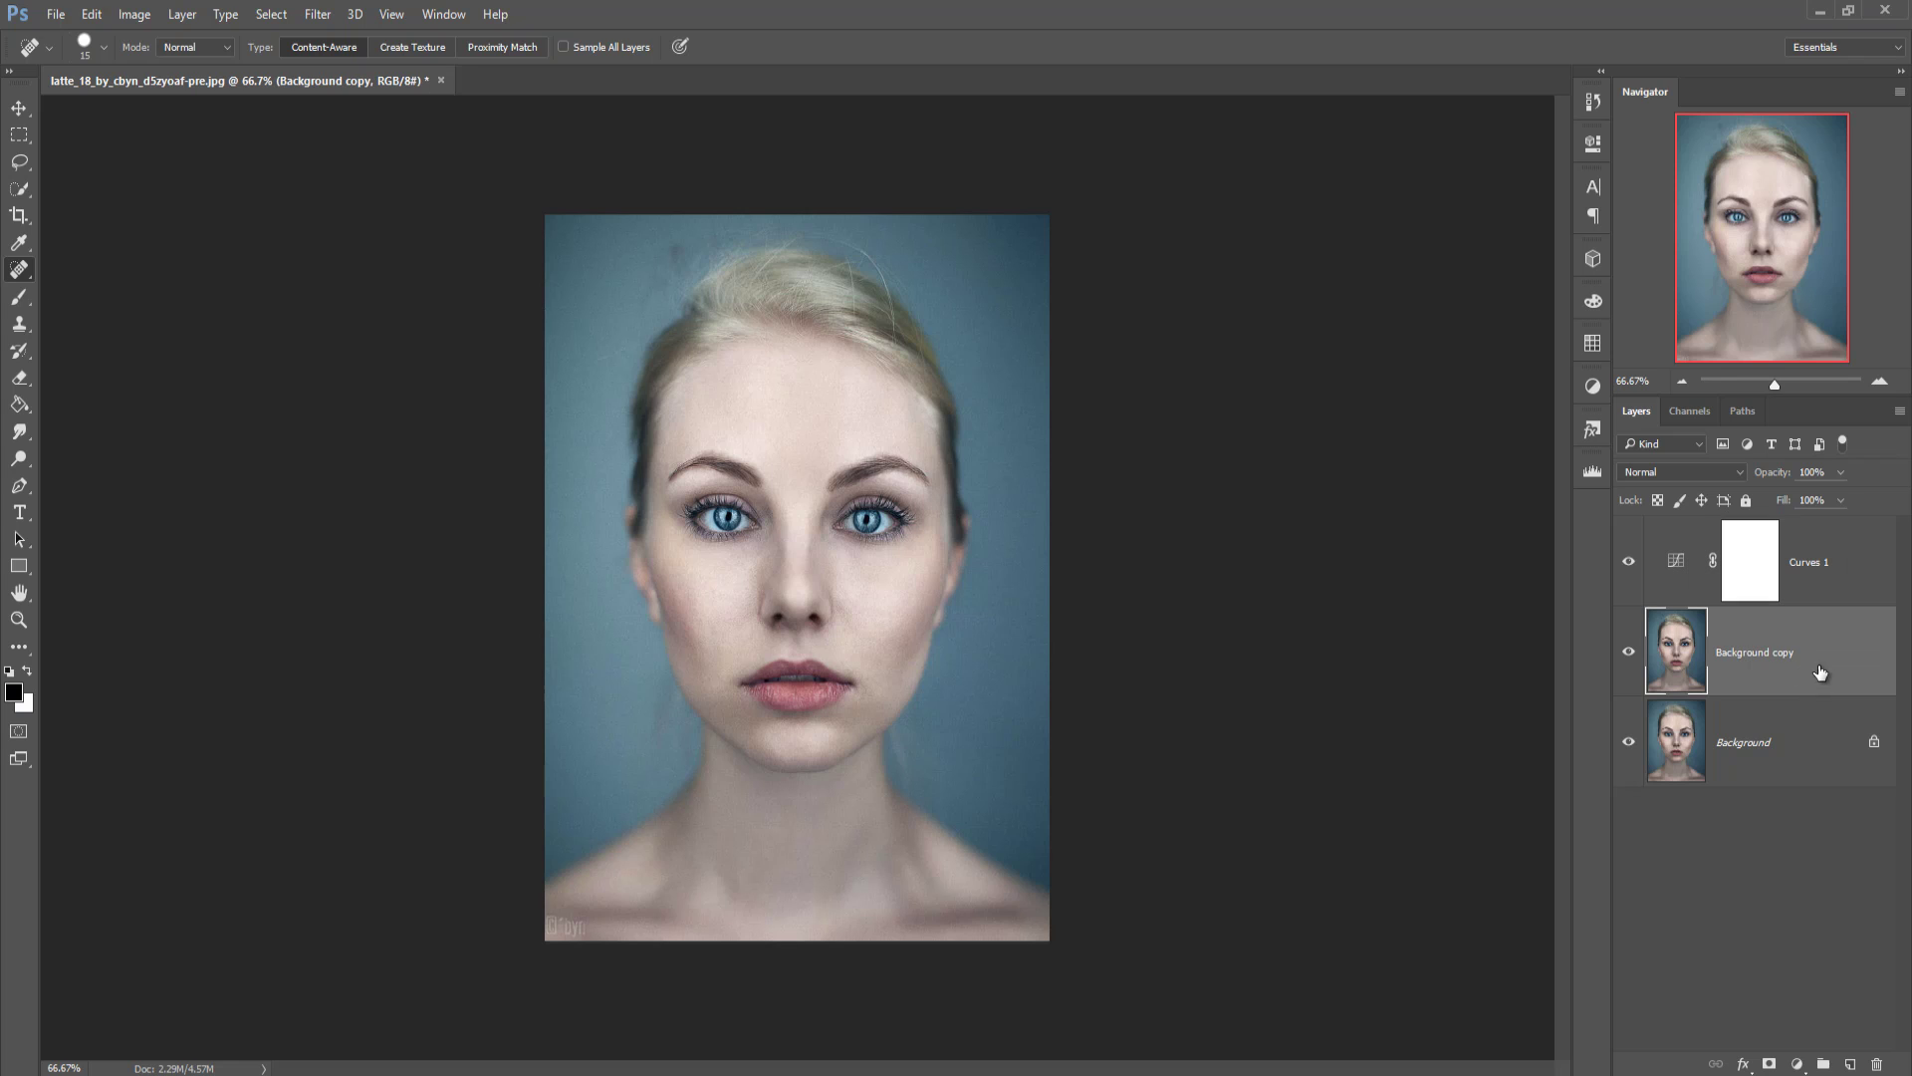
click(318, 14)
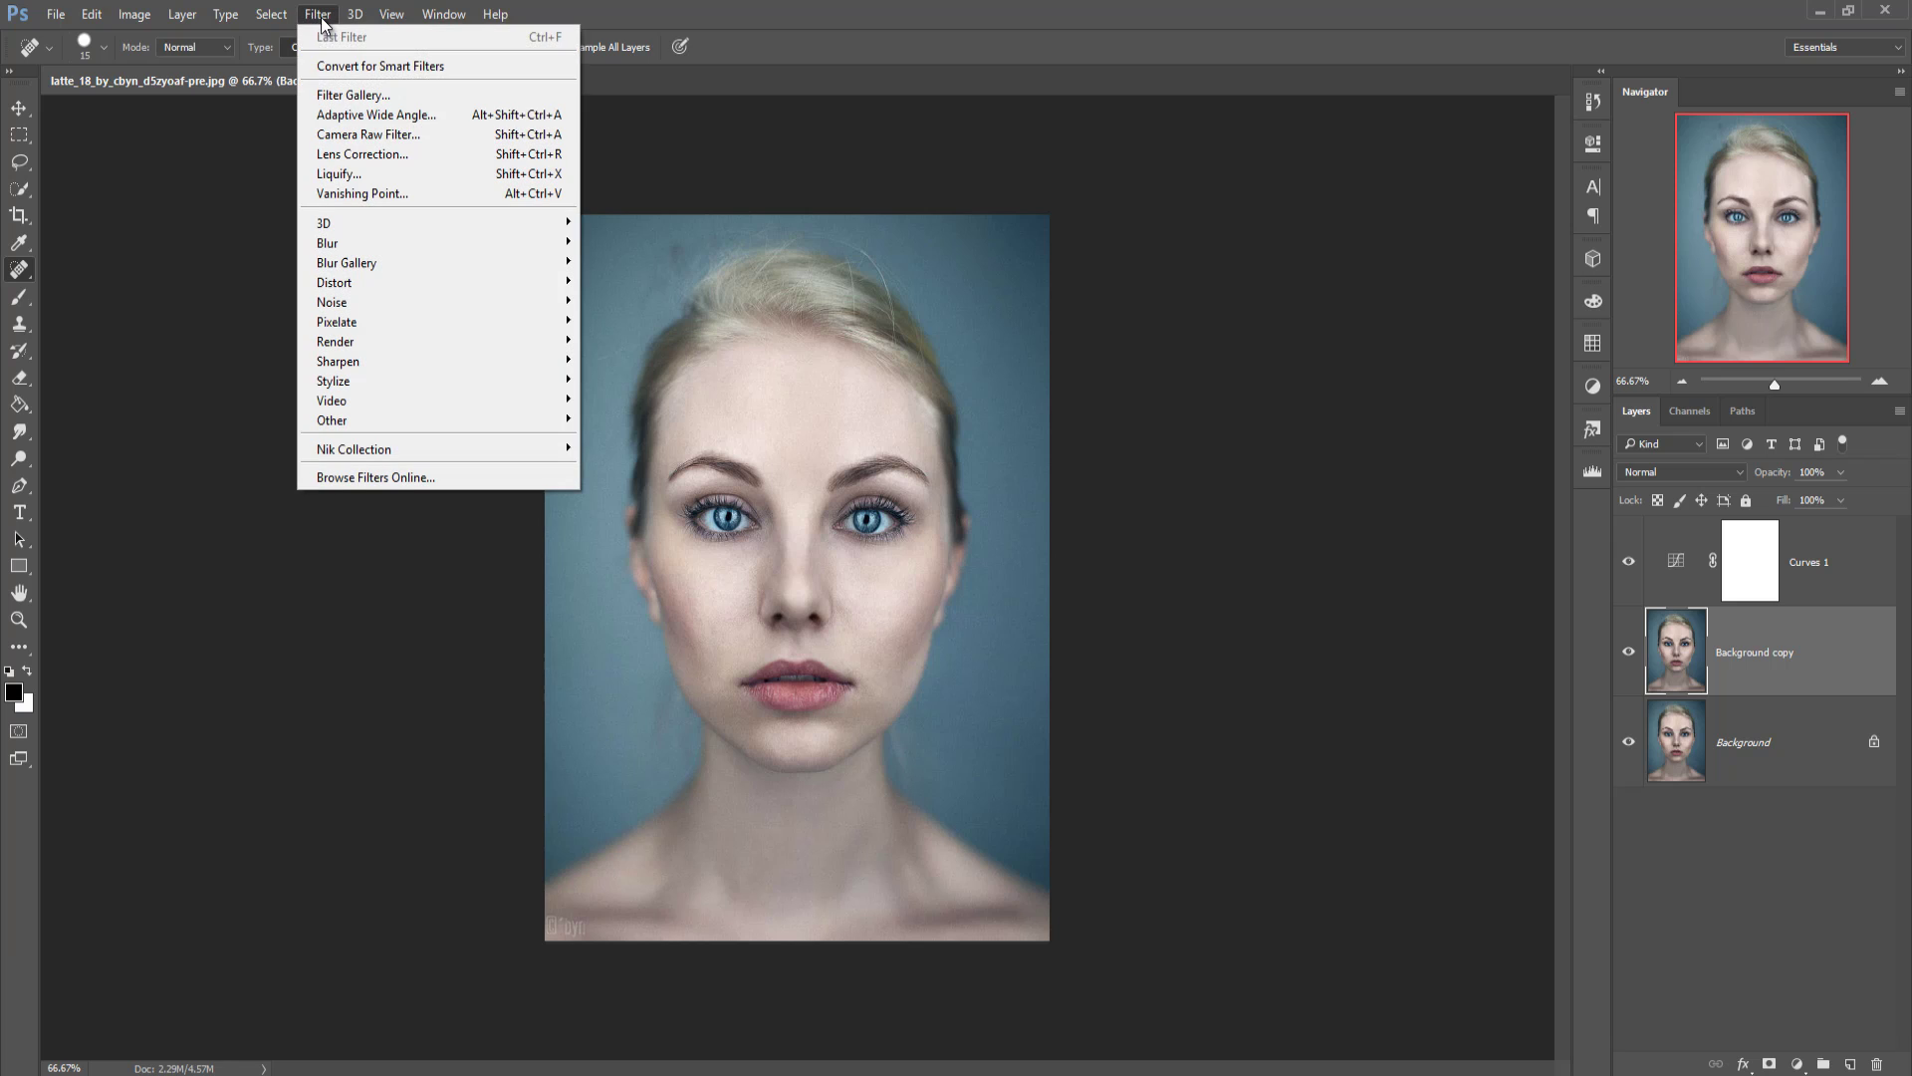
click(351, 134)
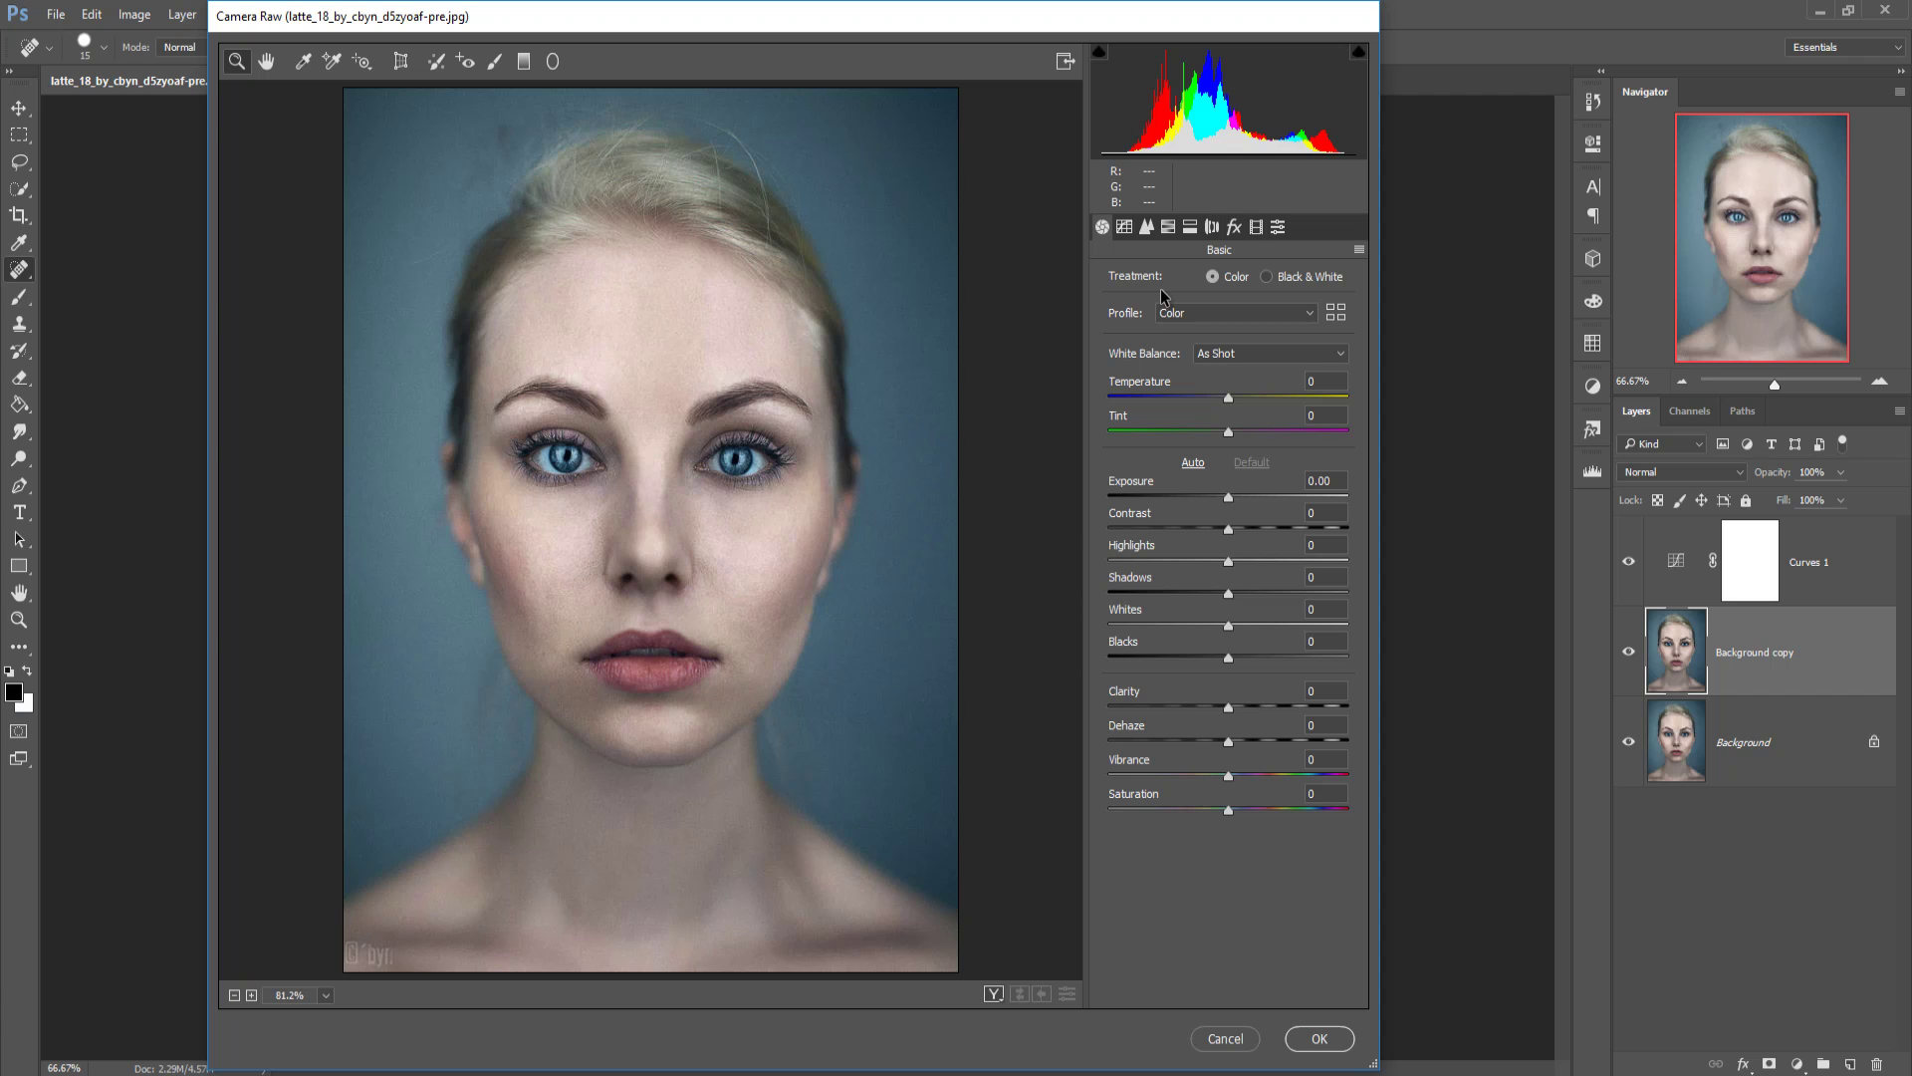
key(ctrl+alt+0)
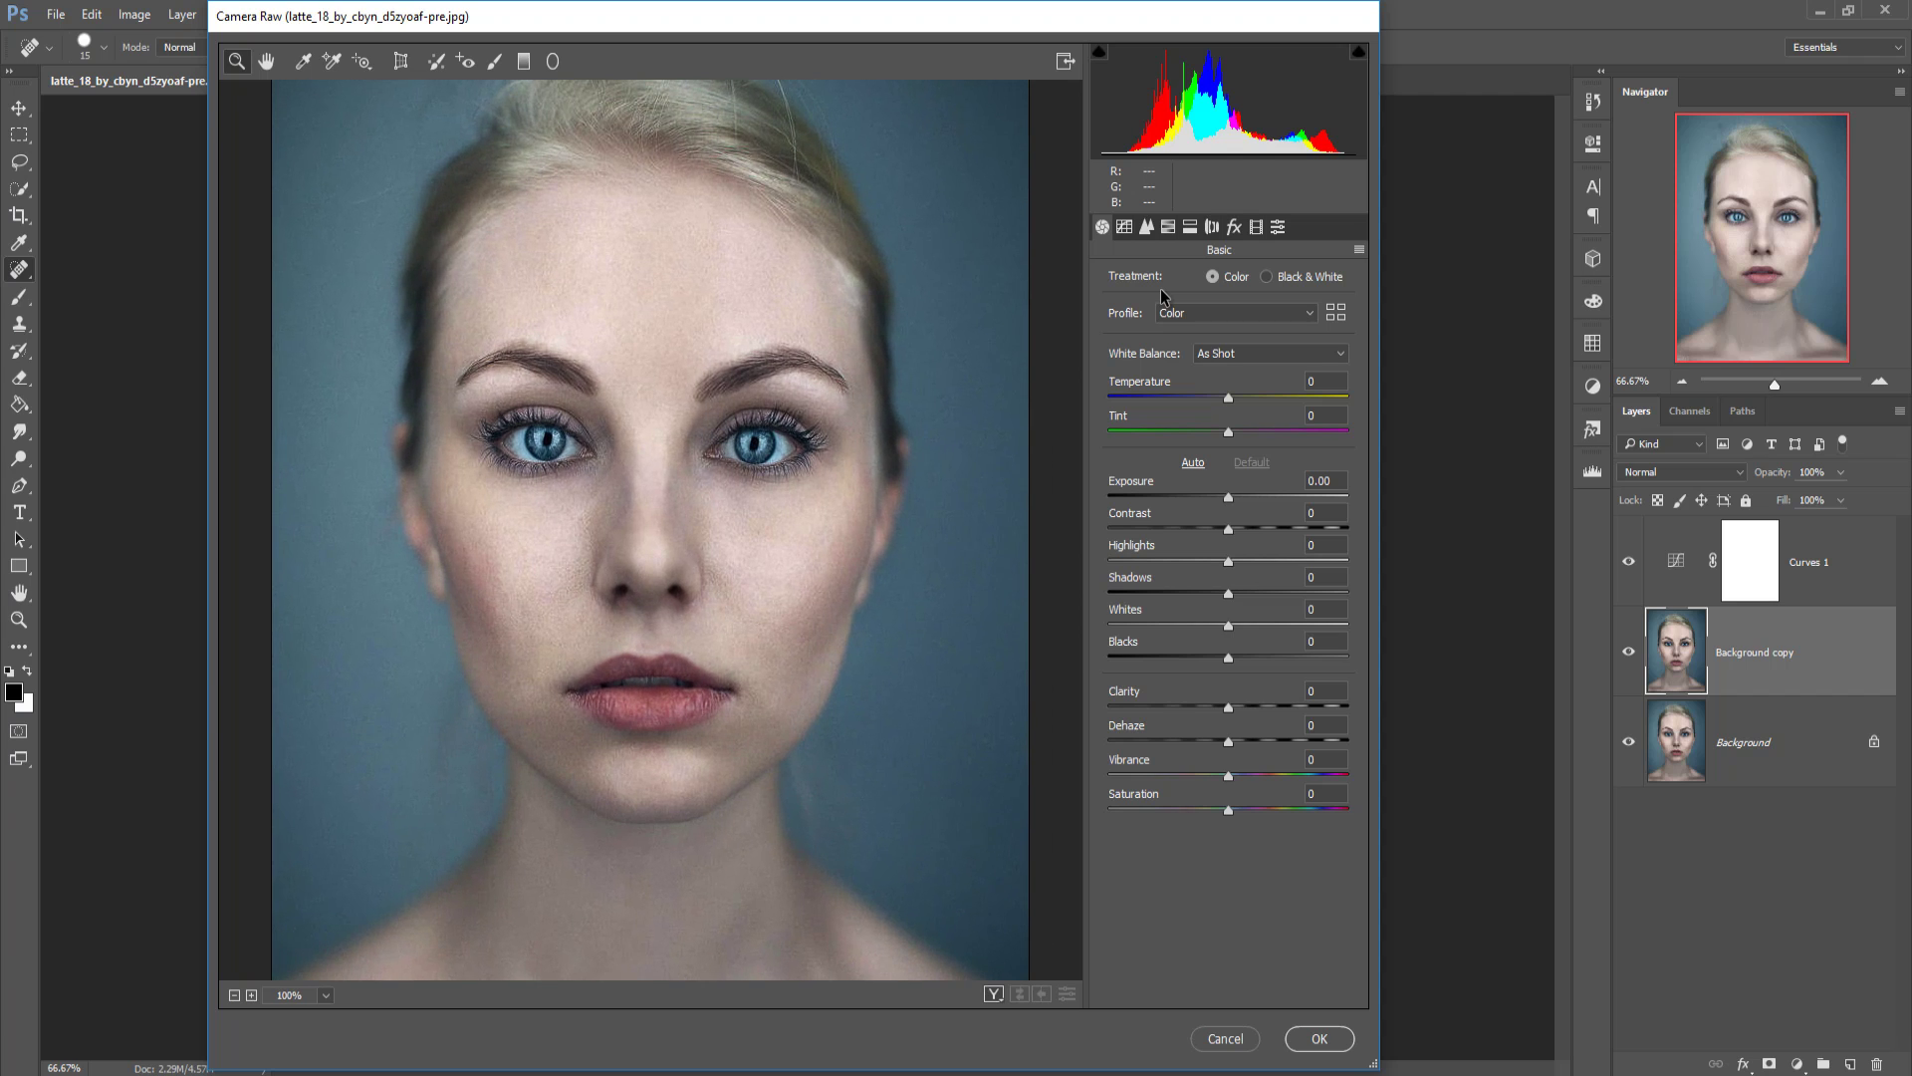
click(1223, 1035)
Step: Stamp all visible layers into a new layer above Curves 1 and duplicate that merged layer
click(1837, 553)
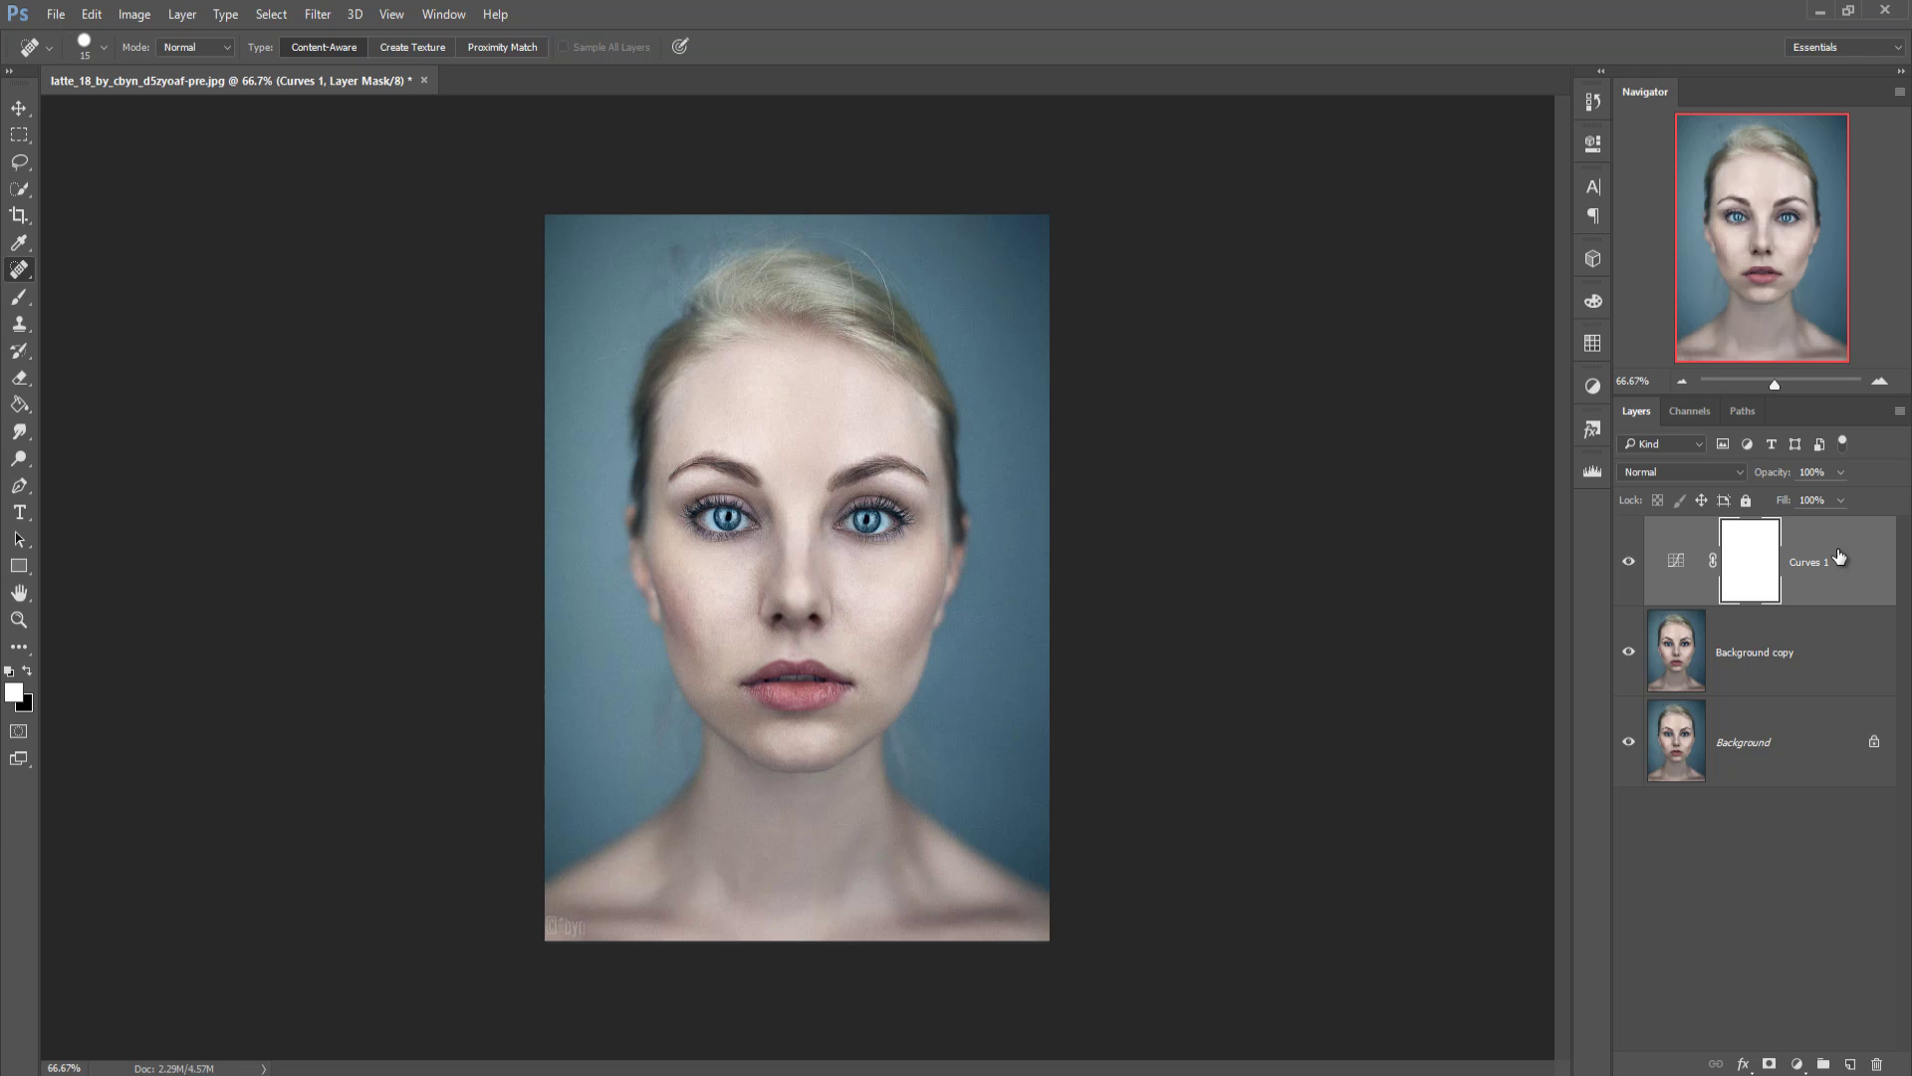
key(ctrl+shift+alt+e)
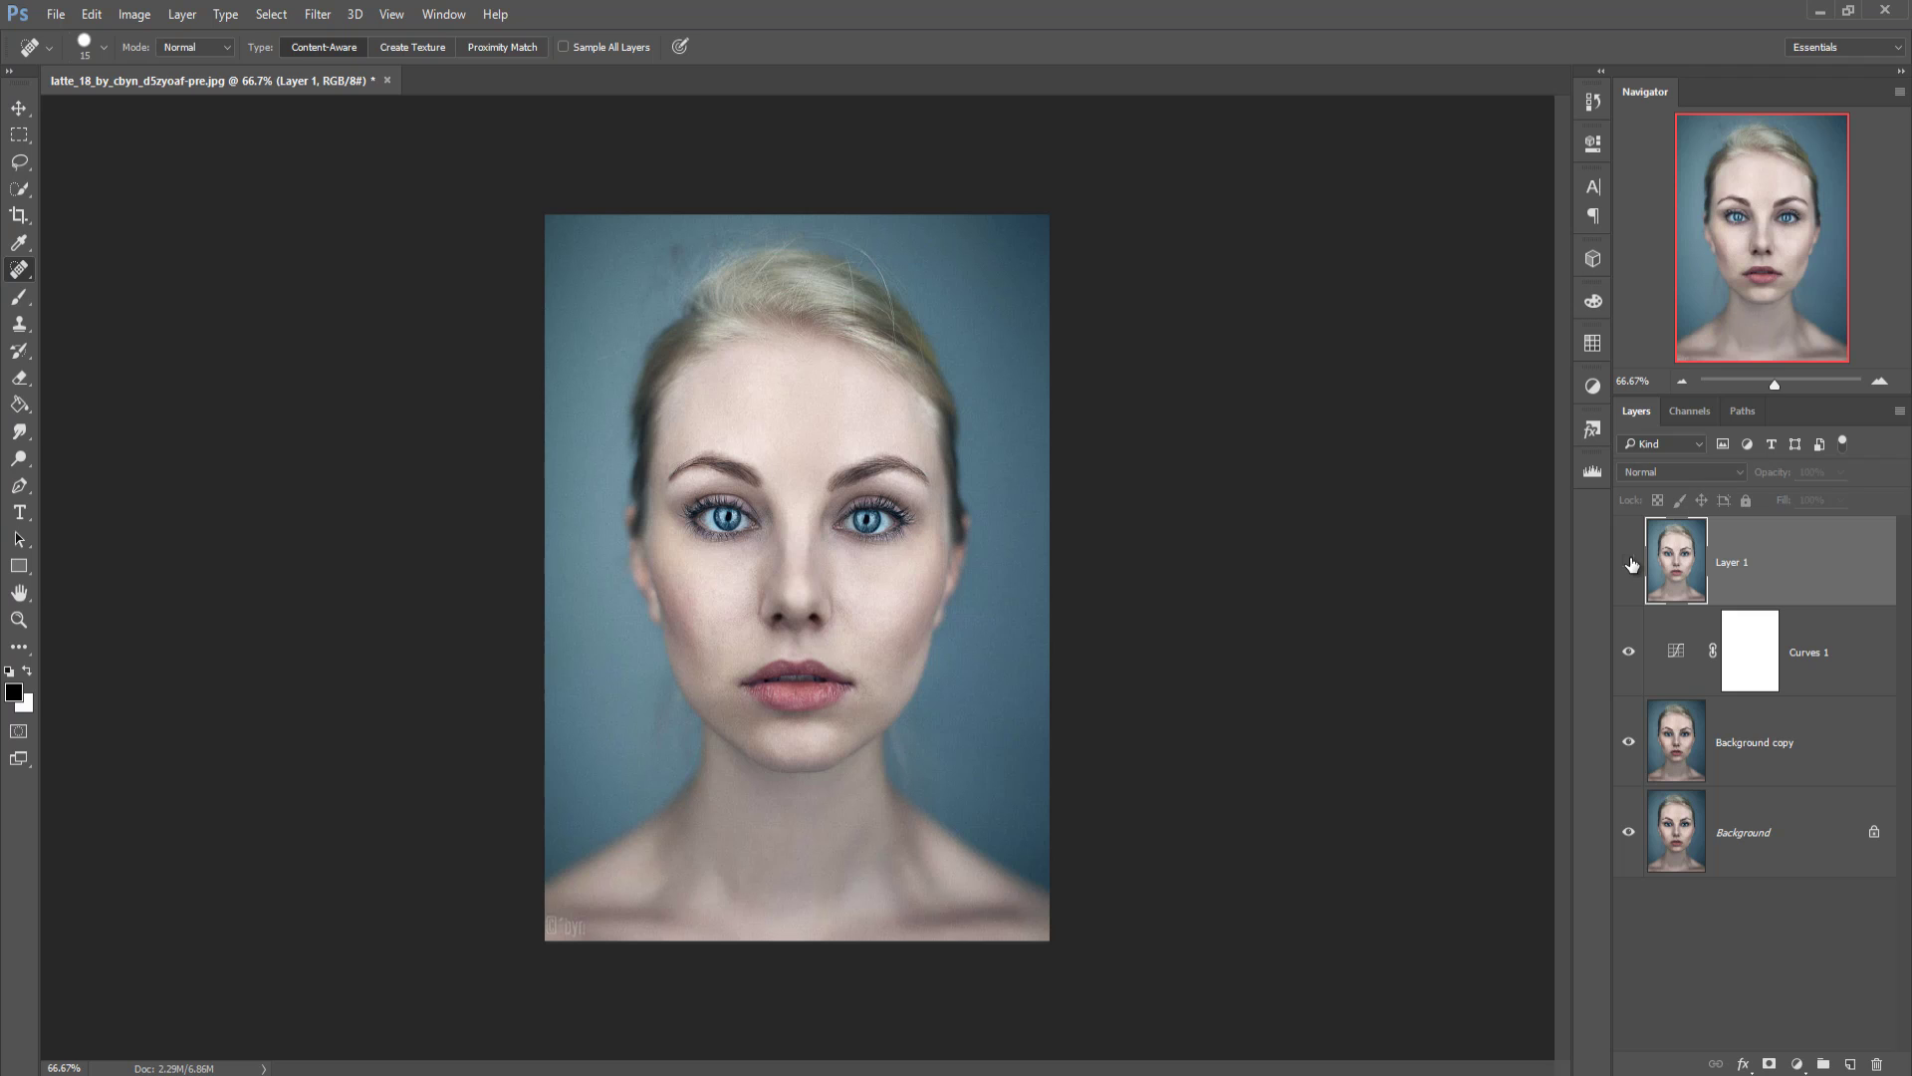
right_click(1807, 578)
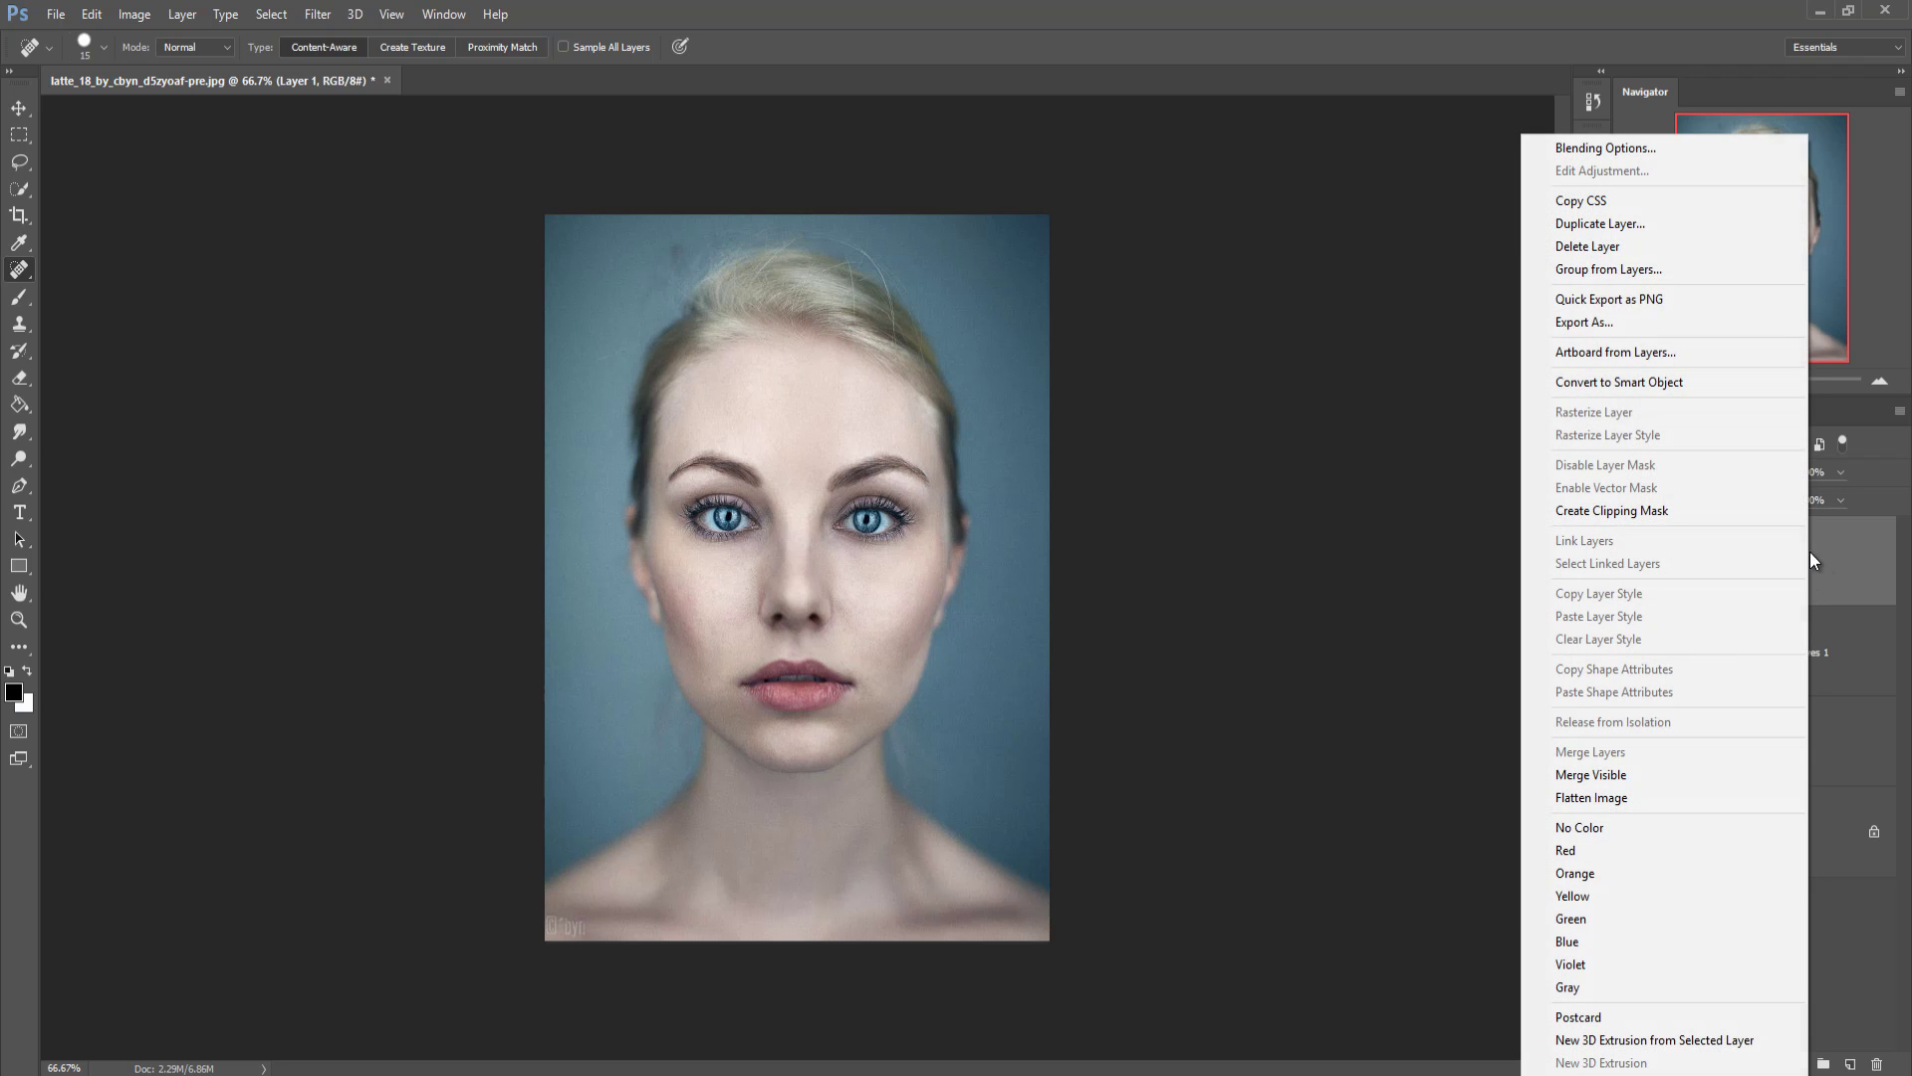
click(1593, 224)
click(1127, 338)
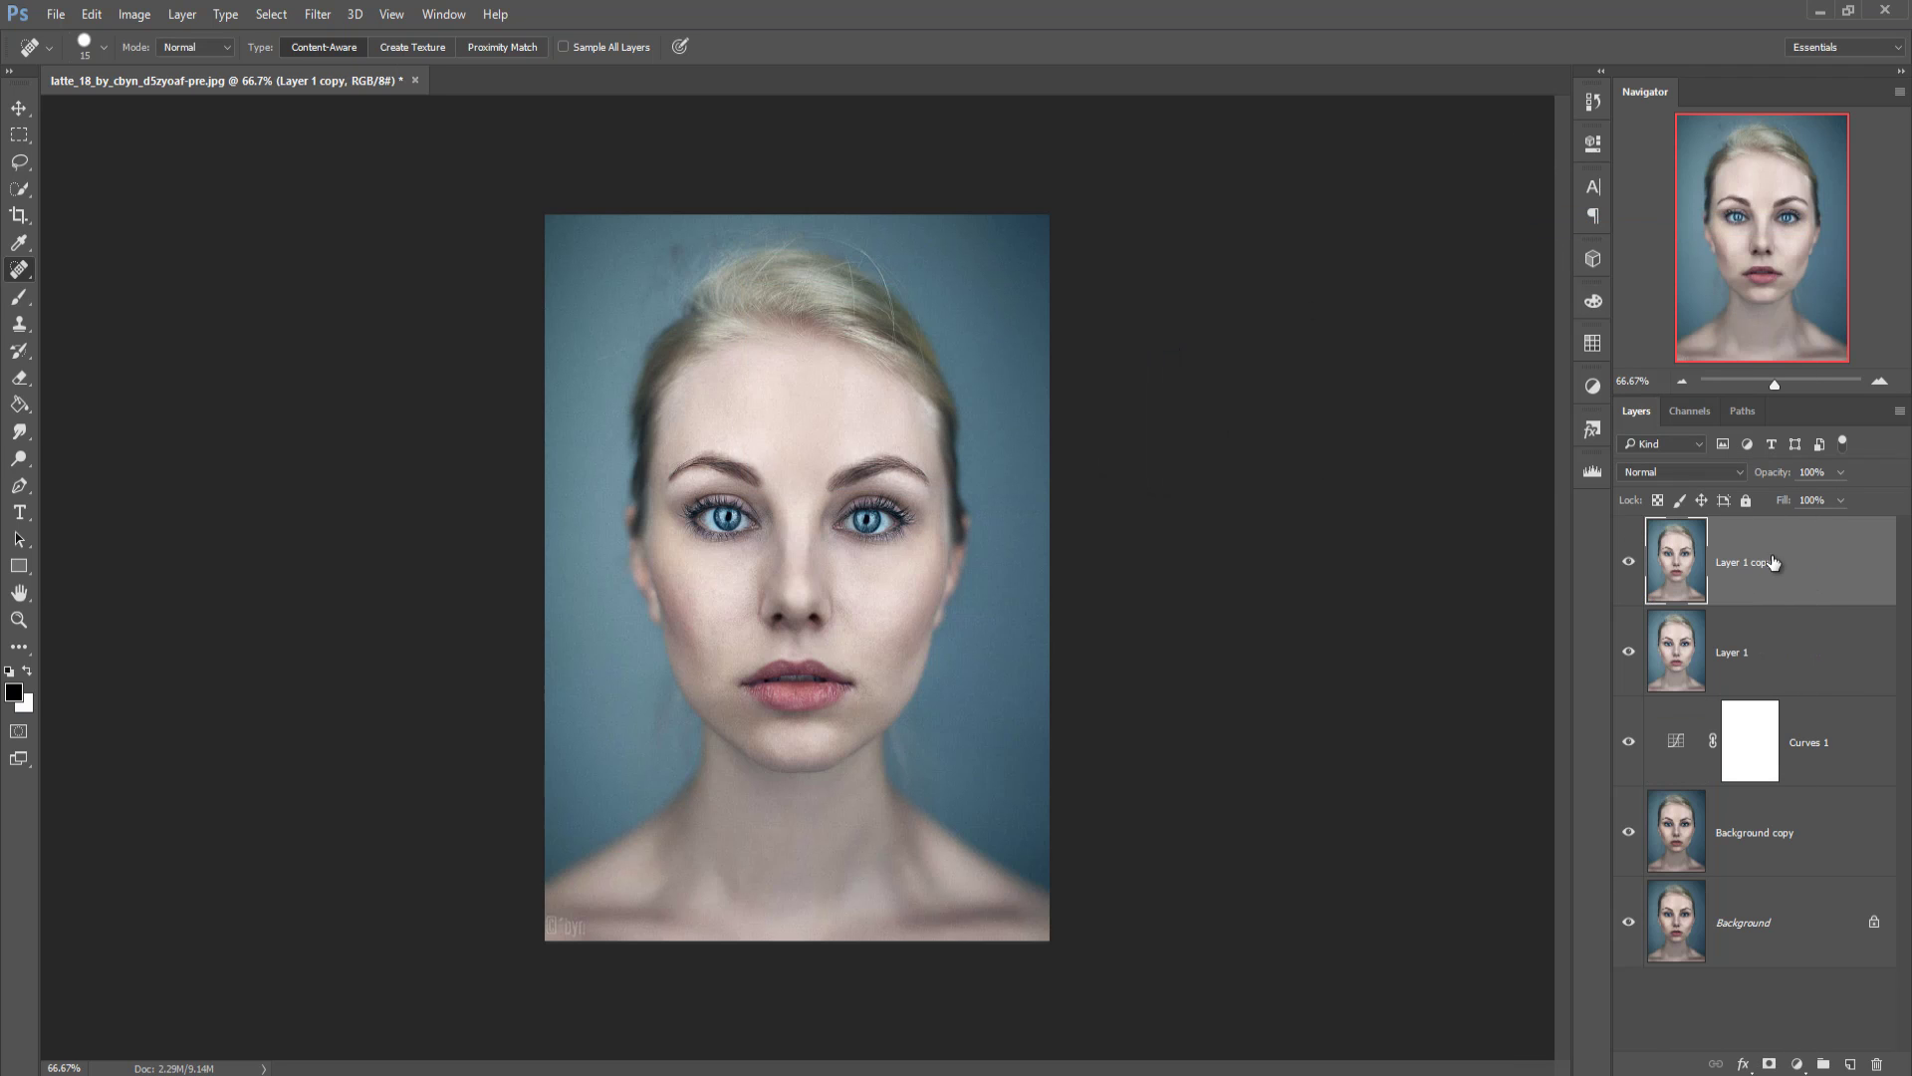
Step: In the Camera Raw Filter for Layer 1 copy, set Contrast +10, Highlights +7, Blacks -6, Clarity +15, Dehaze +8 and Saturation +10
click(317, 14)
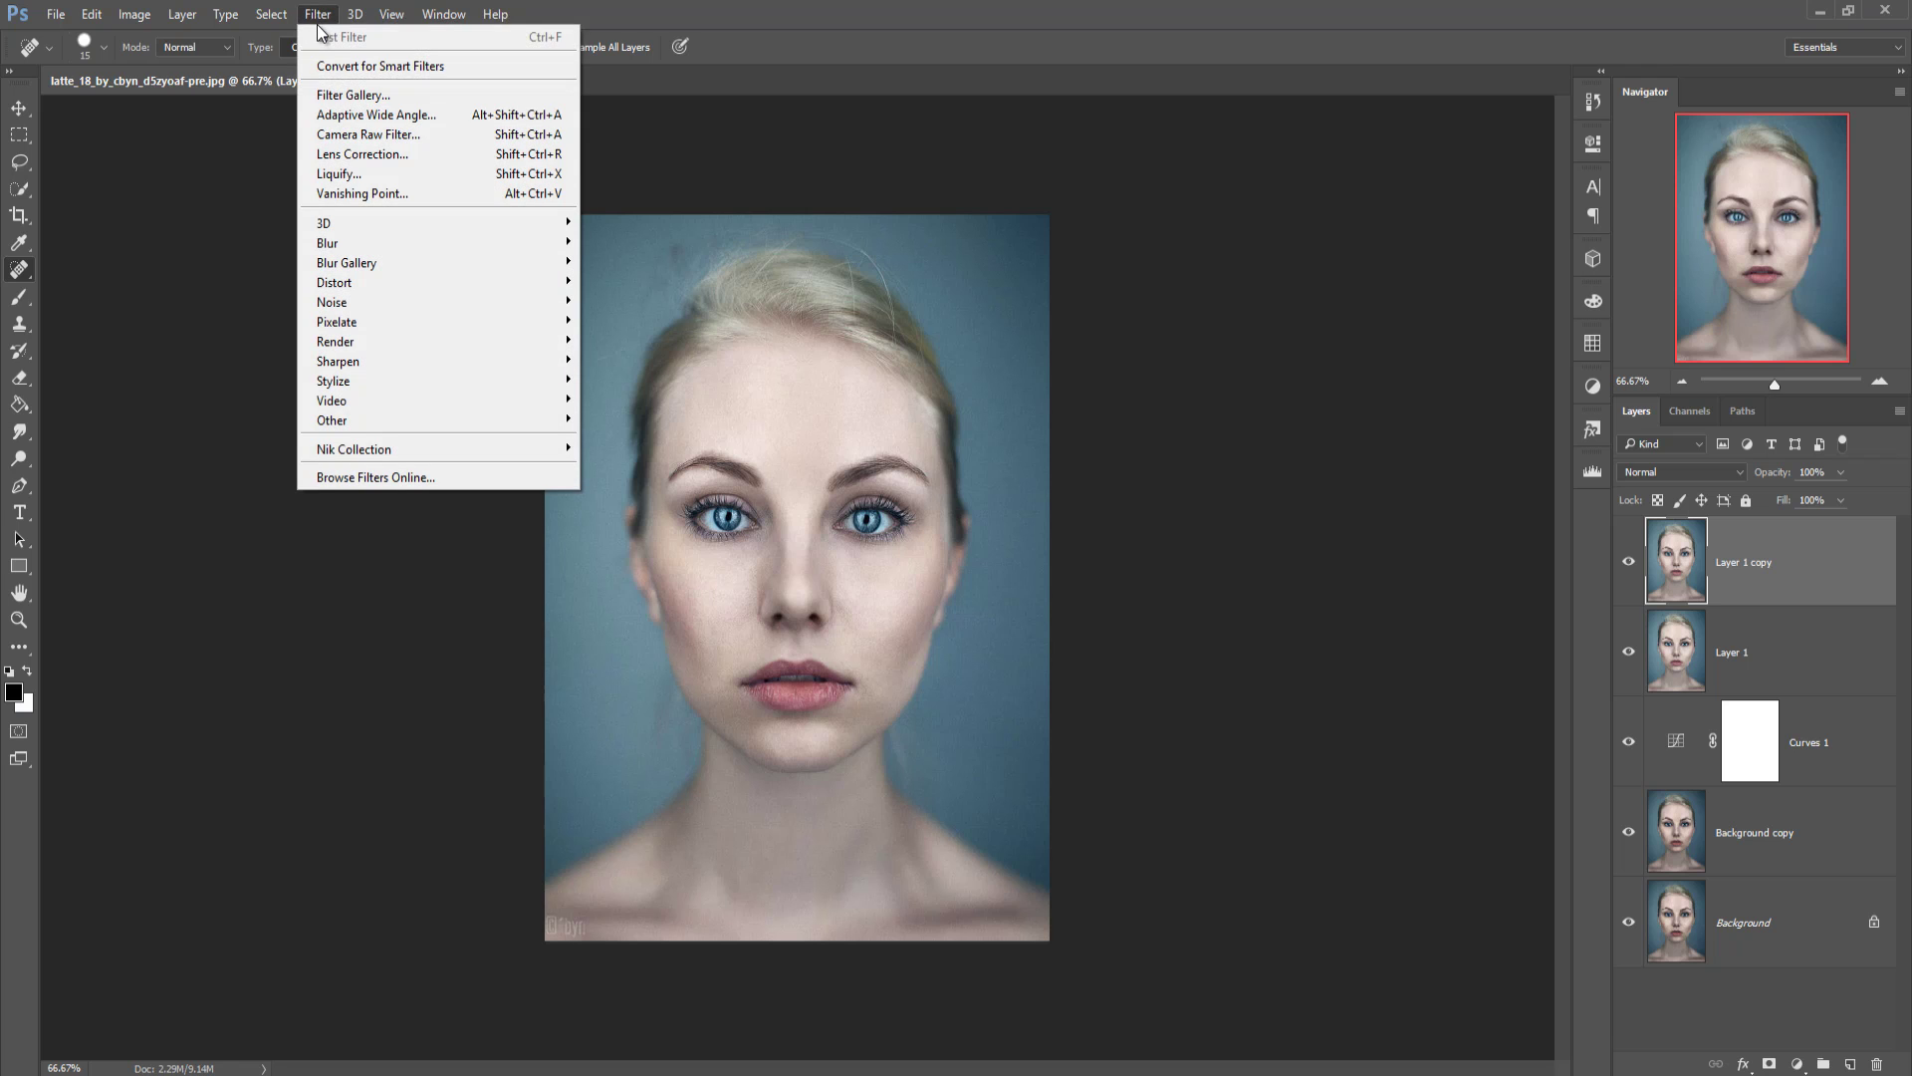
click(341, 142)
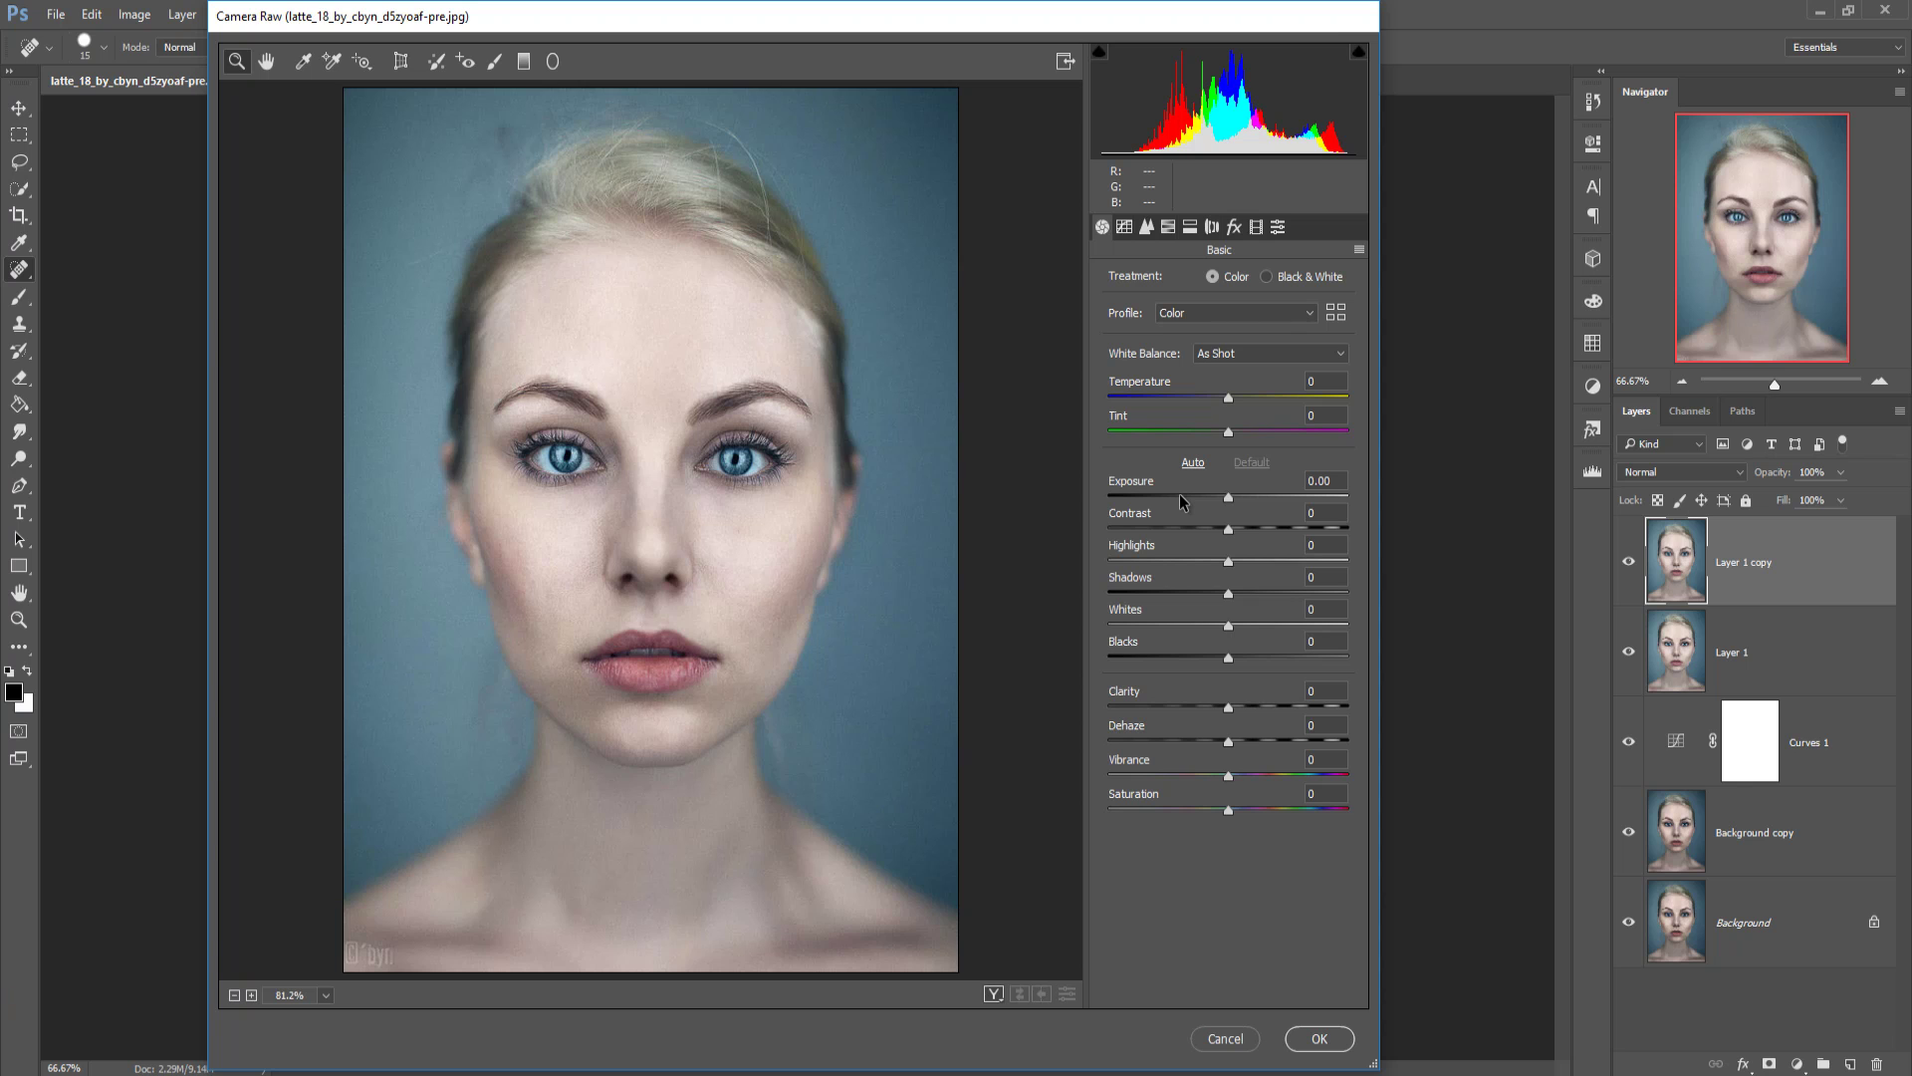
key(ctrl+alt+0)
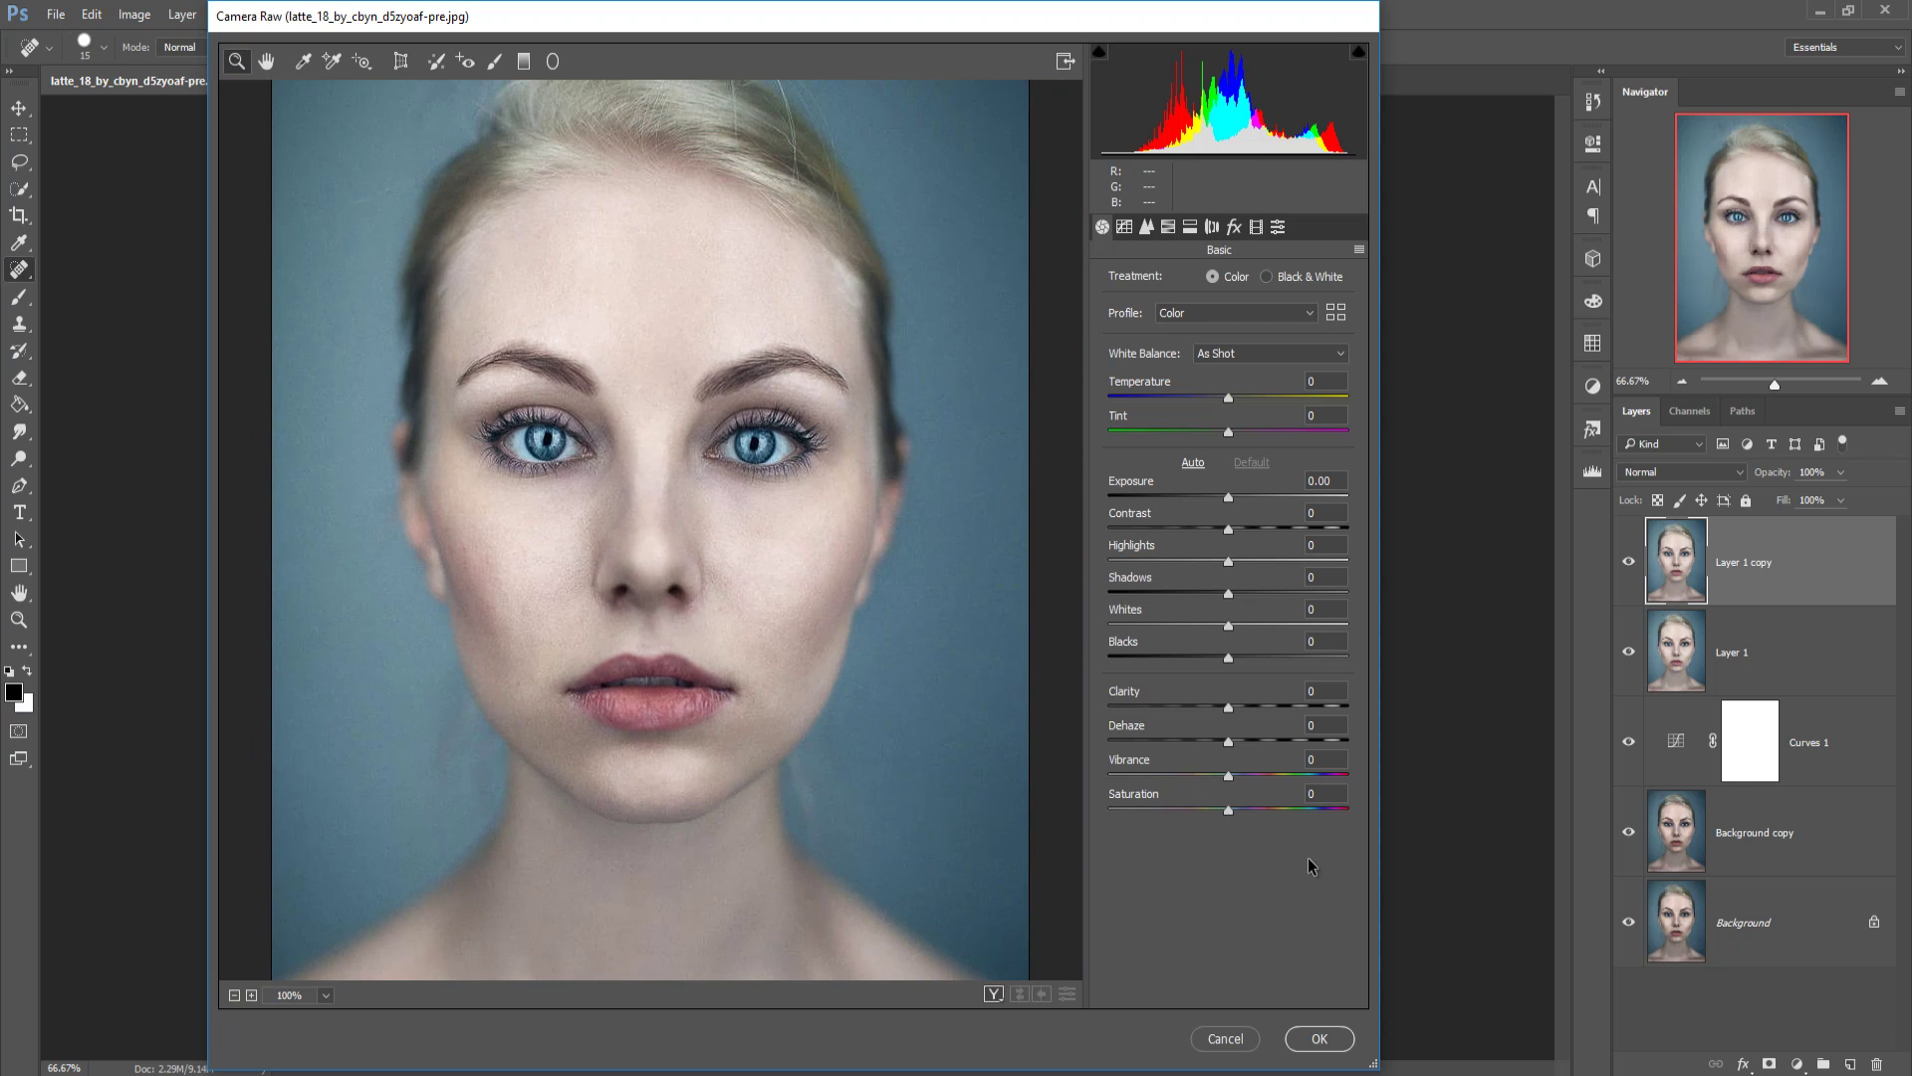
drag(1230, 810, 1236, 811)
drag(1240, 809, 1242, 810)
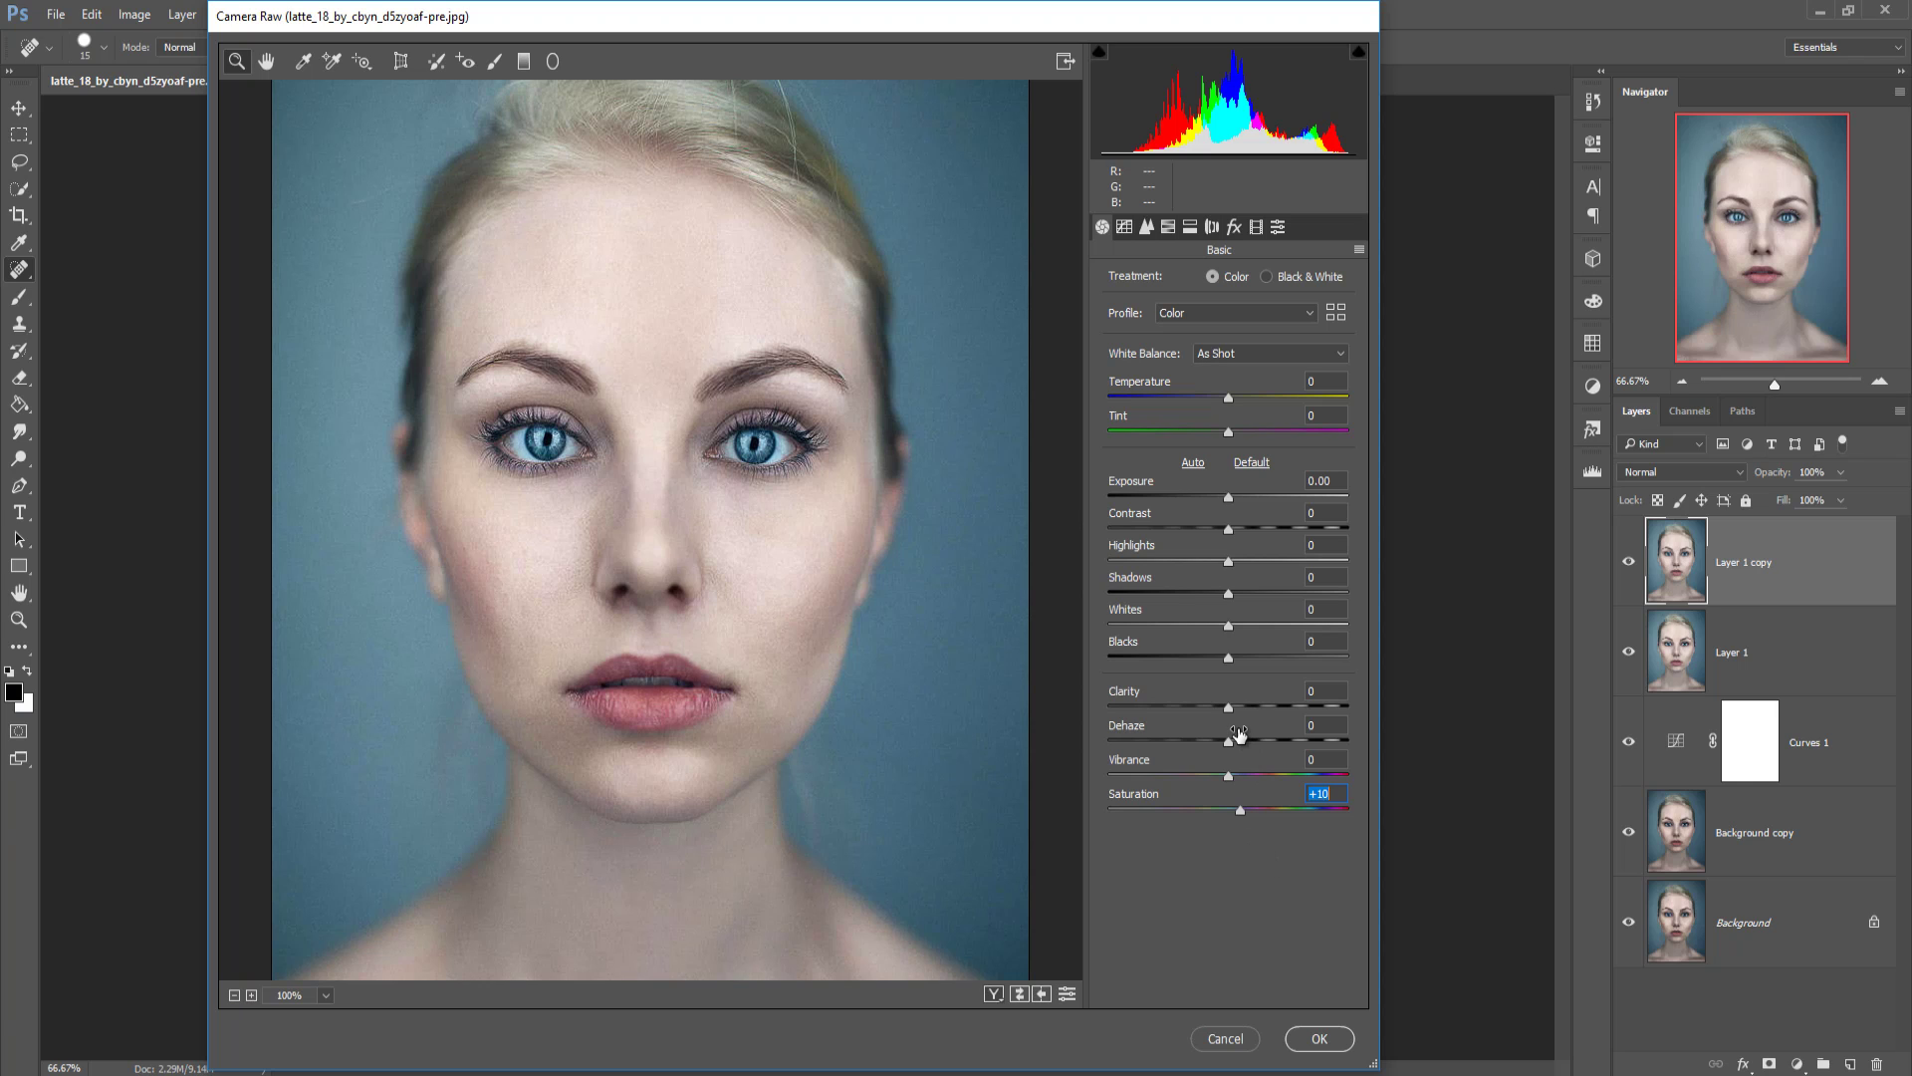
drag(1228, 707, 1243, 707)
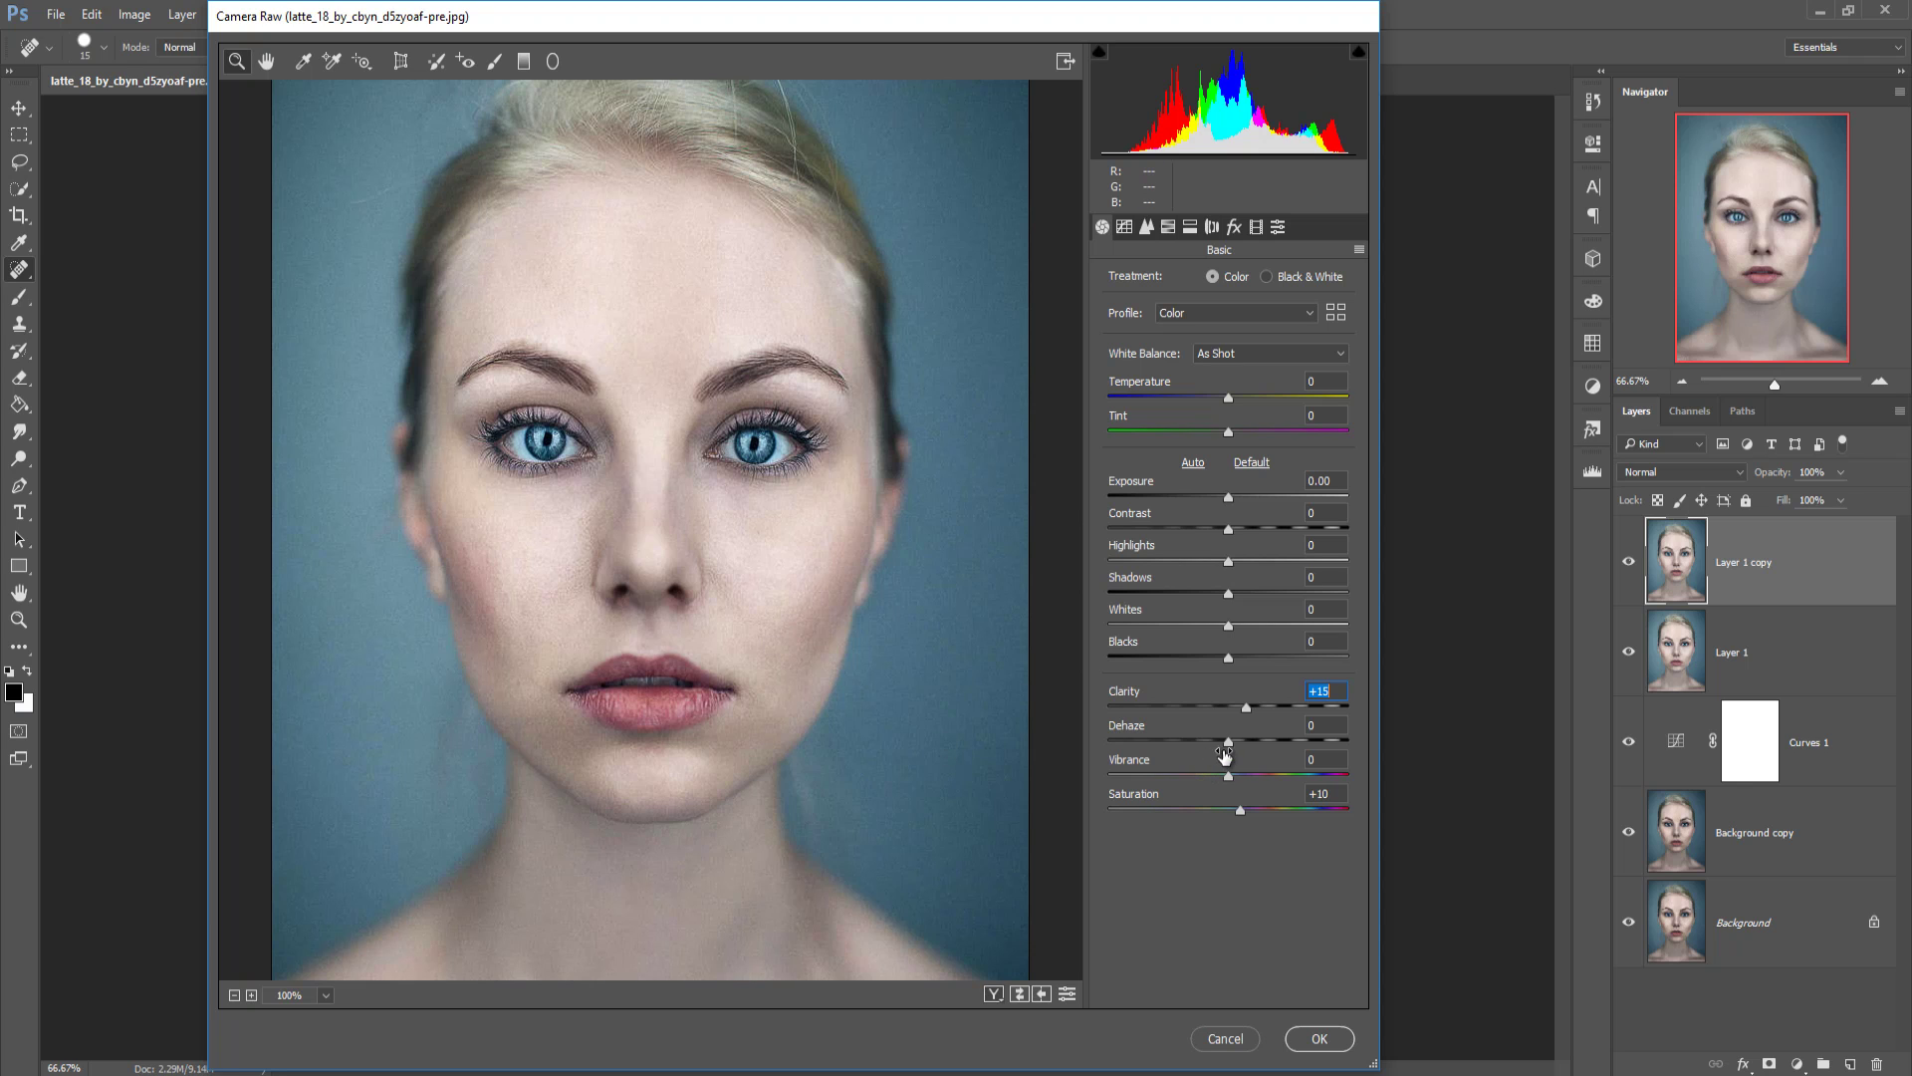
drag(1227, 743, 1238, 749)
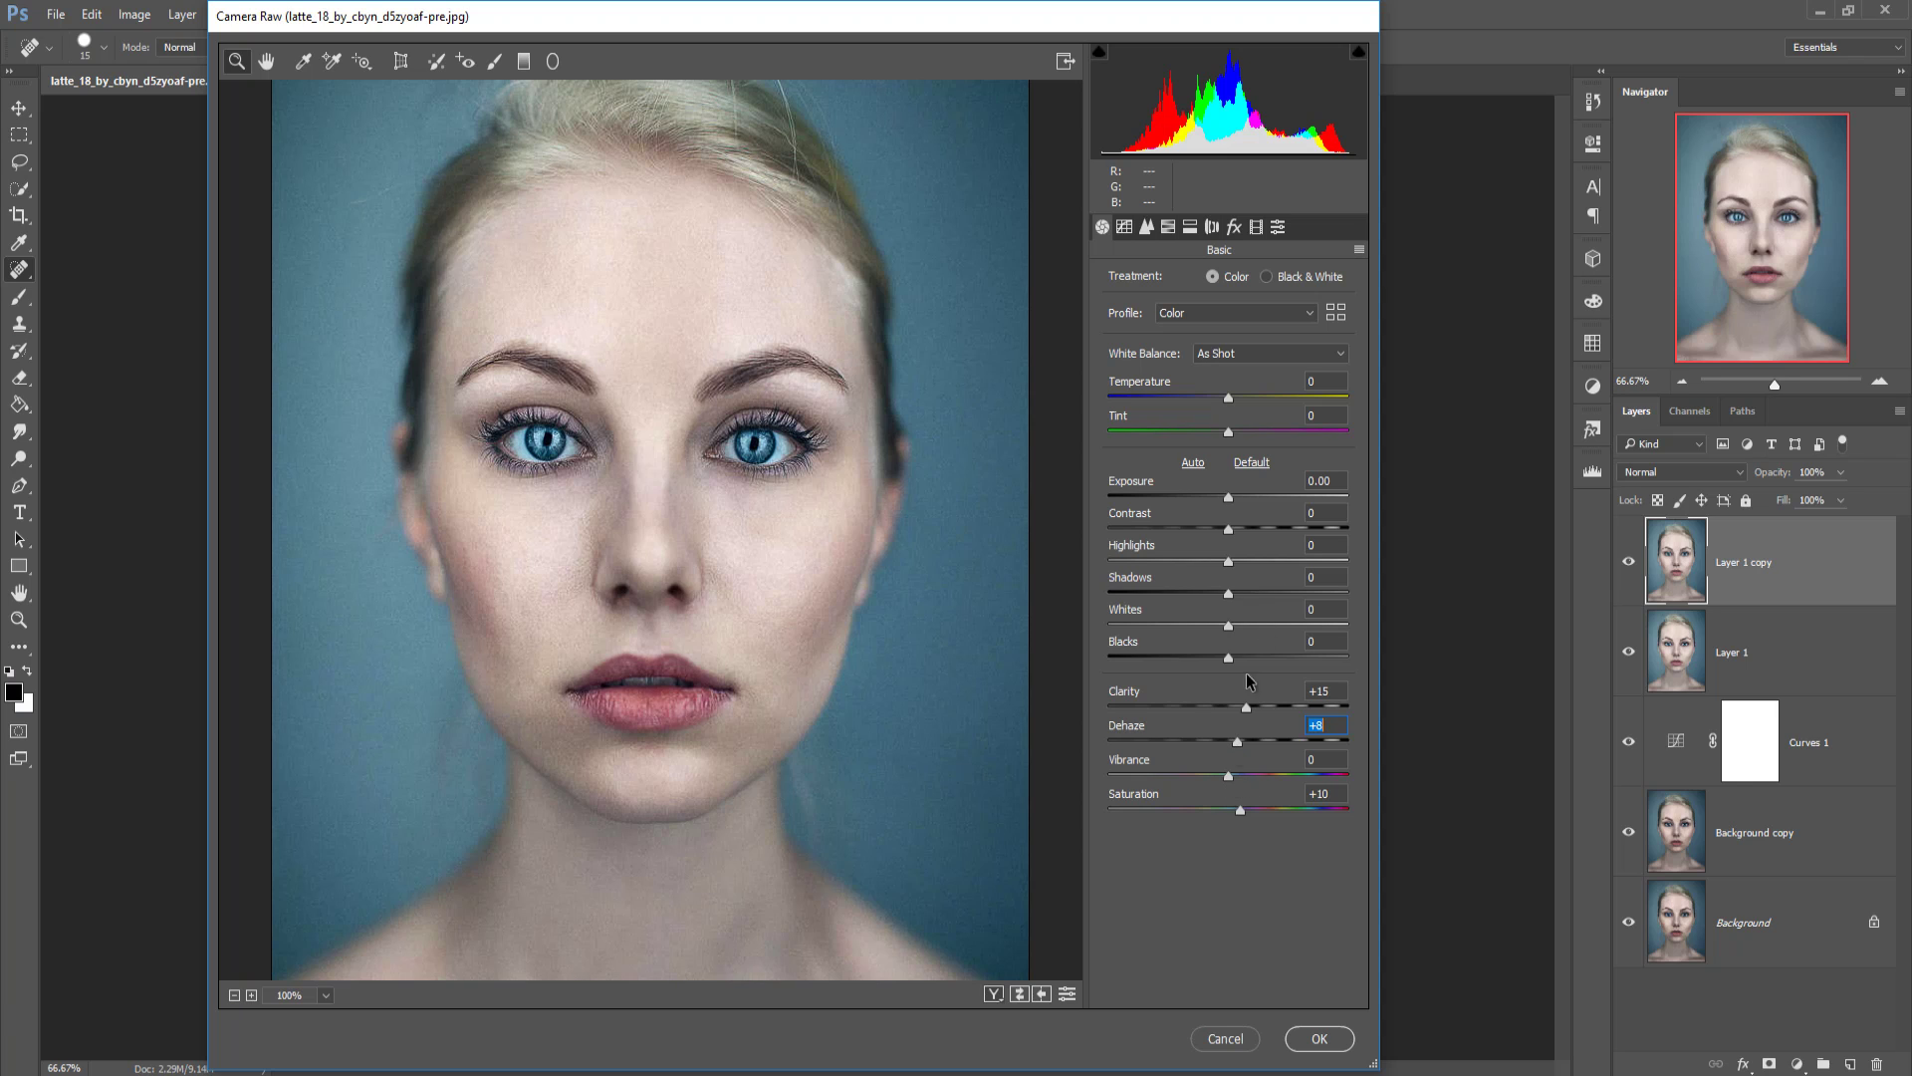
click(1227, 528)
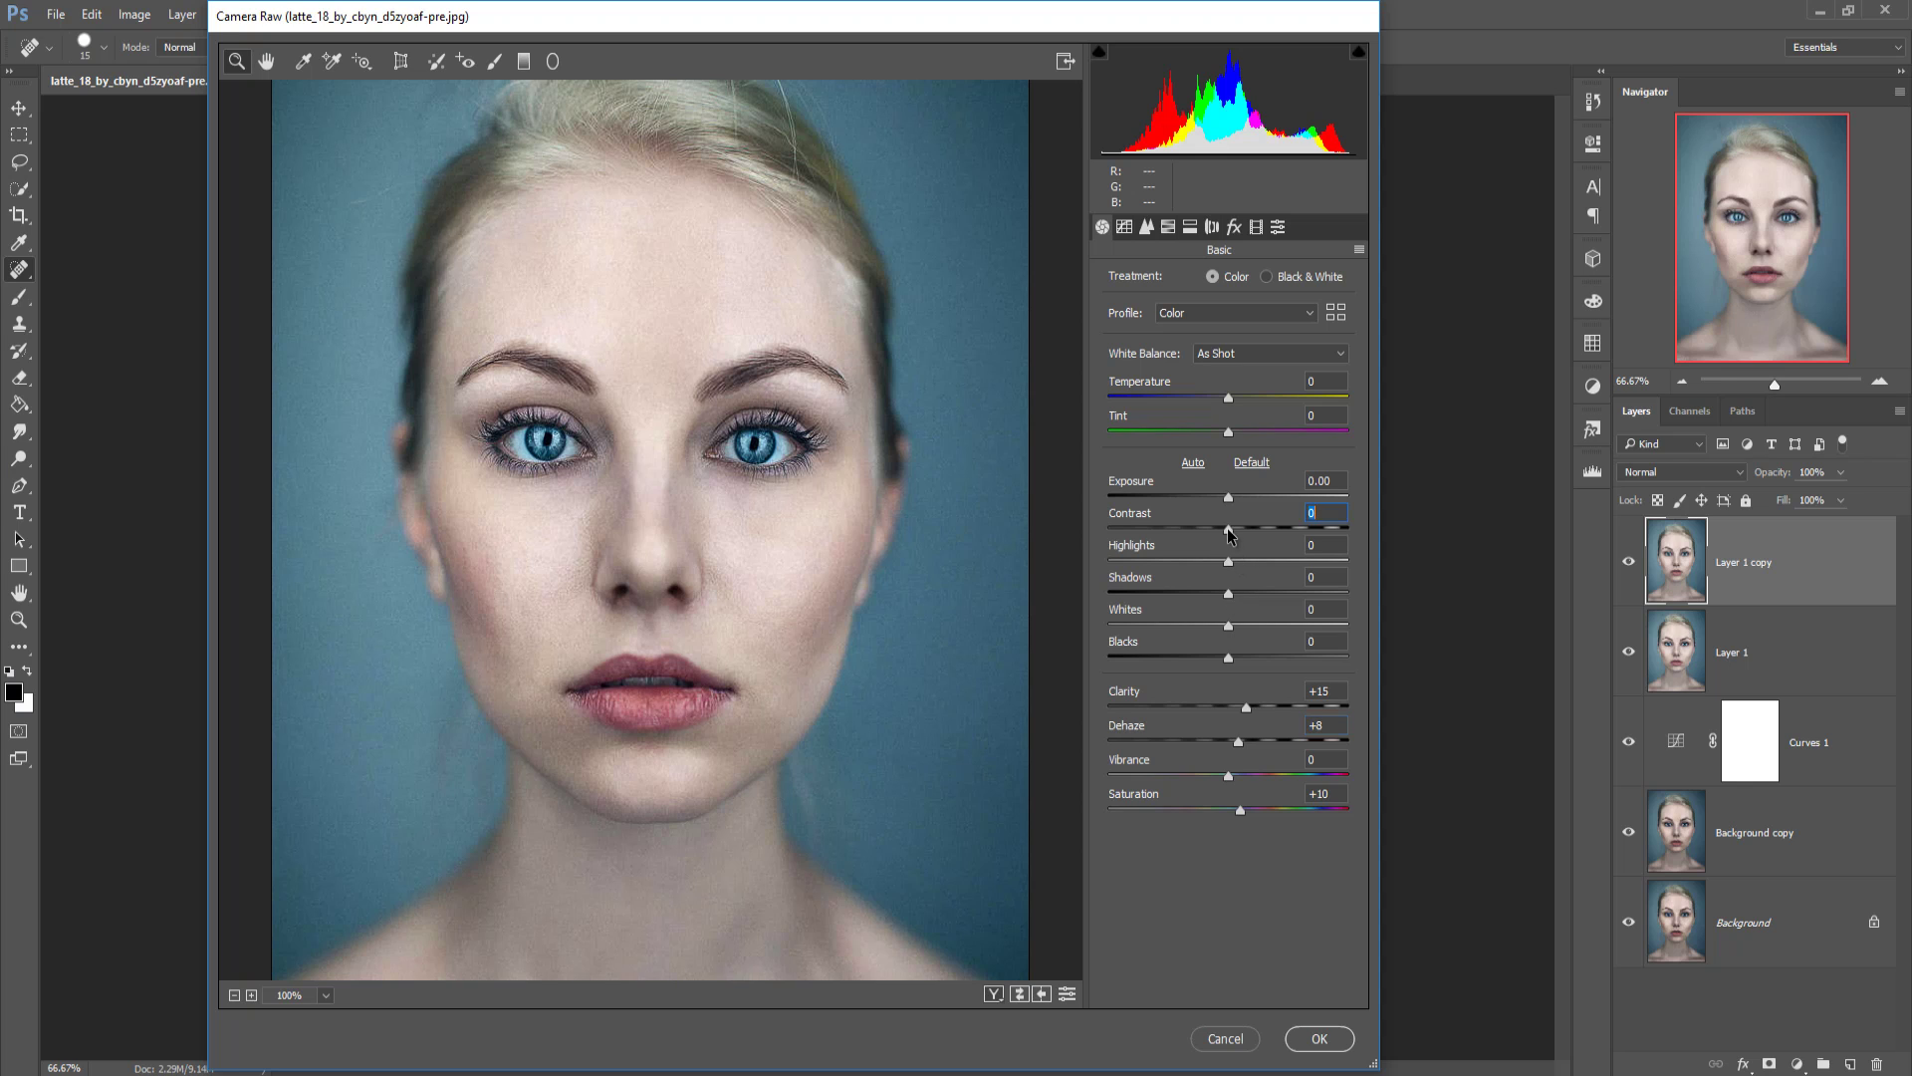
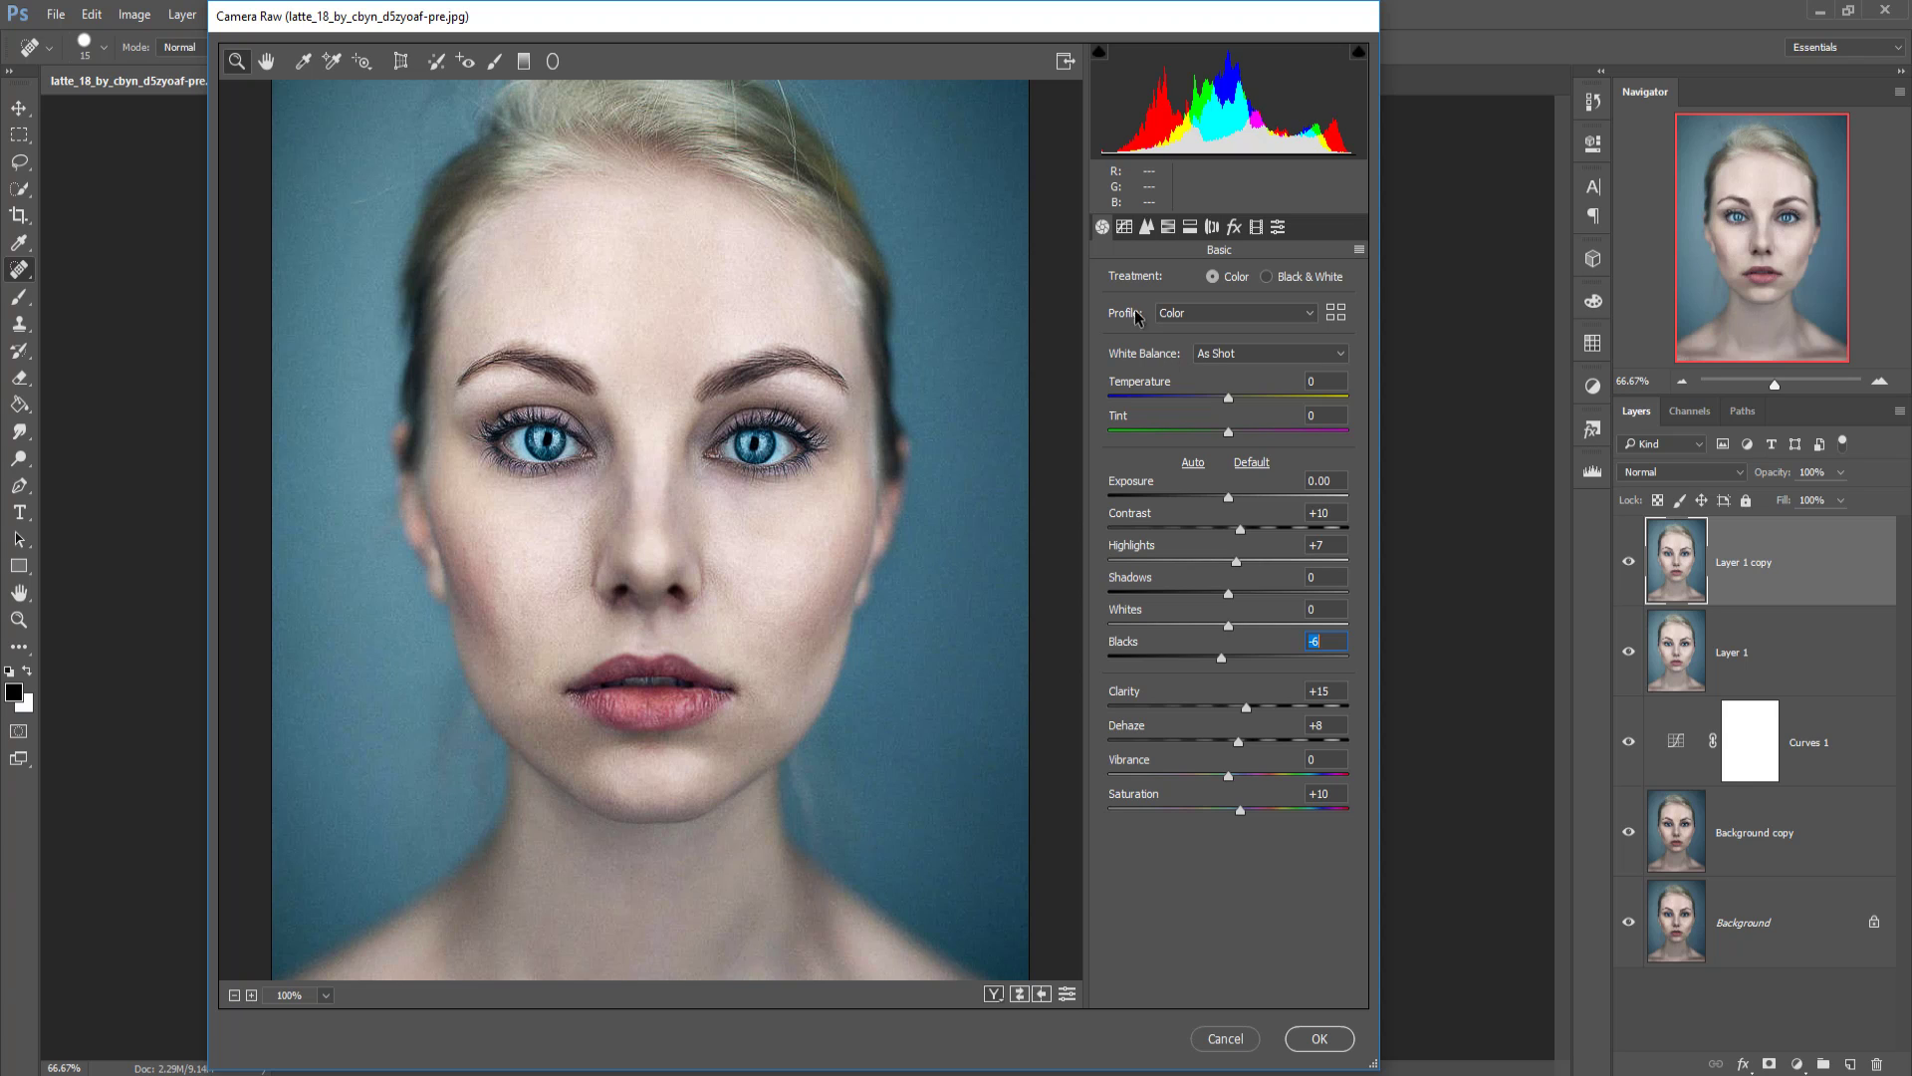
Step: Set Camera Raw sharpening Amount to 18 and Detail to 30, set Color noise reduction to 5, and apply the filter
click(1146, 226)
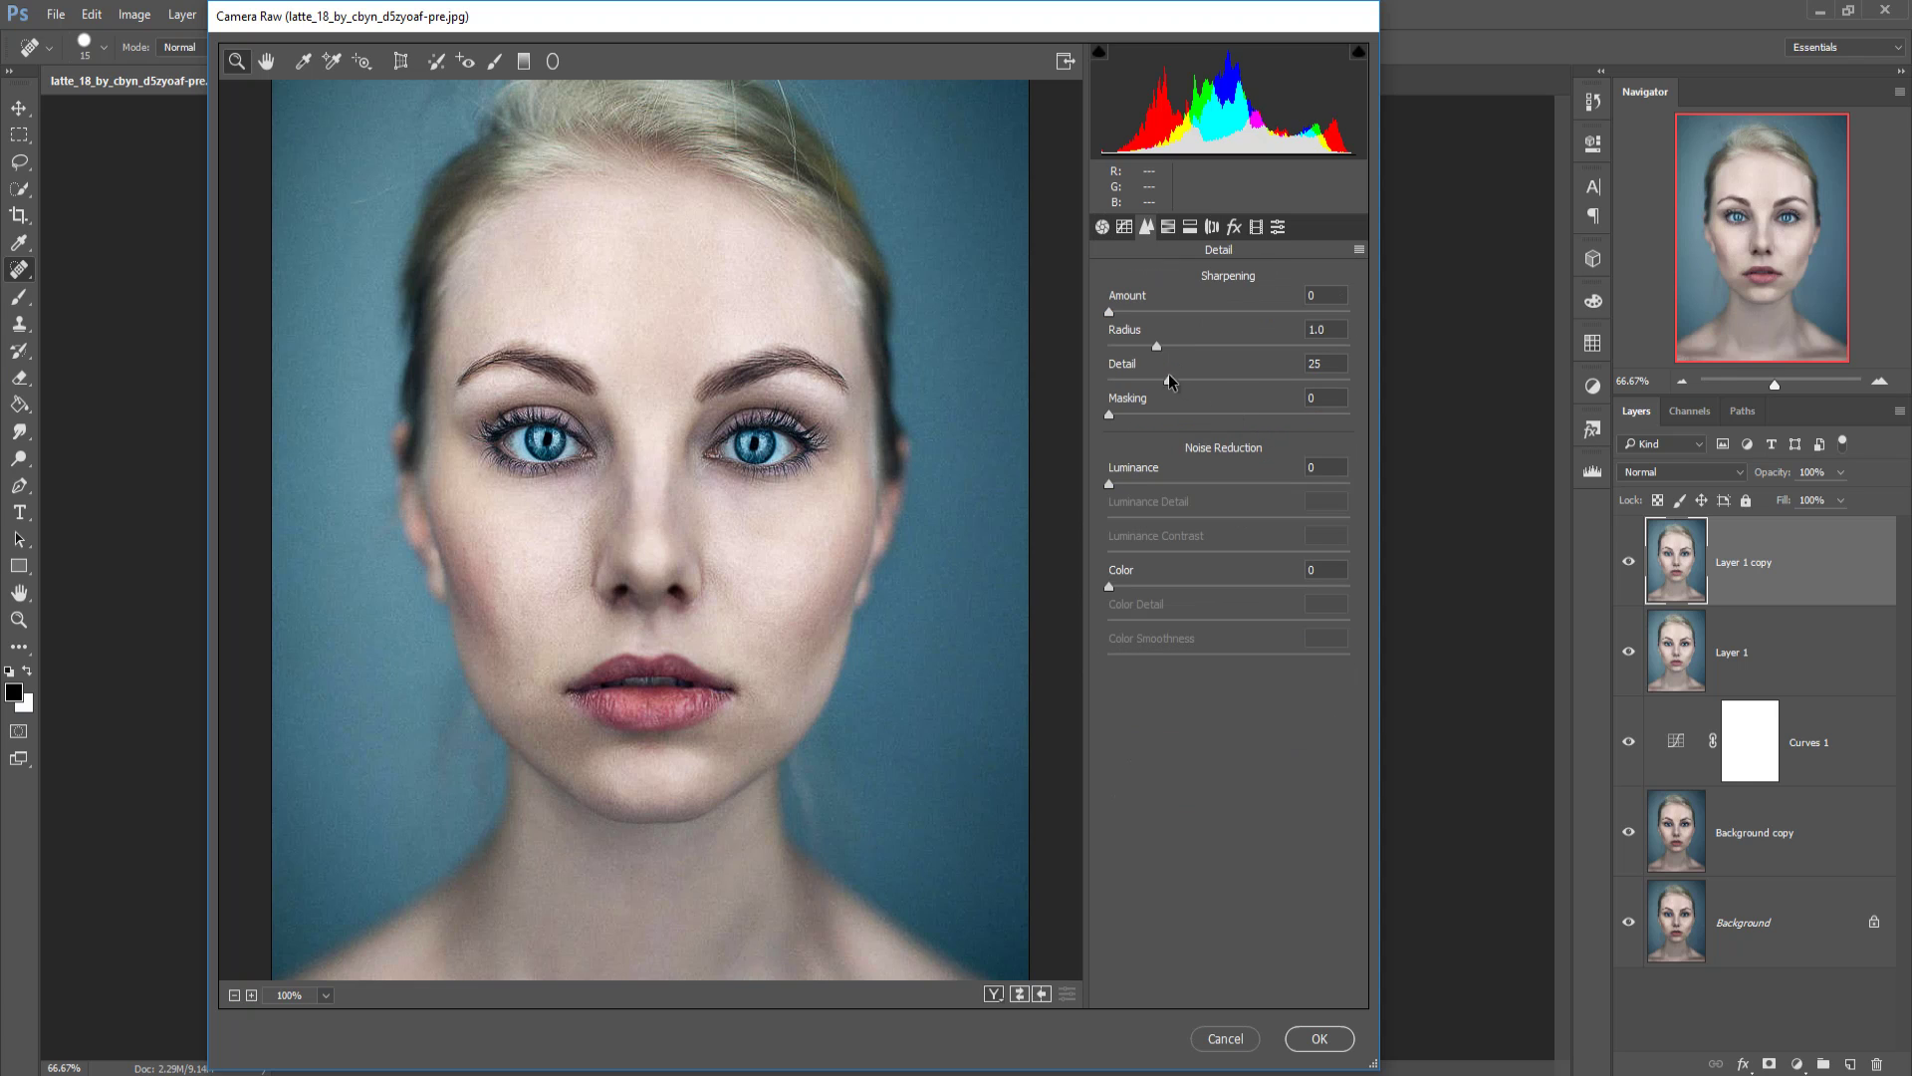
click(1110, 313)
drag(1110, 314, 1125, 313)
drag(1170, 382, 1163, 383)
drag(1151, 382, 1371, 385)
drag(1305, 389, 1184, 395)
drag(1108, 585, 1116, 585)
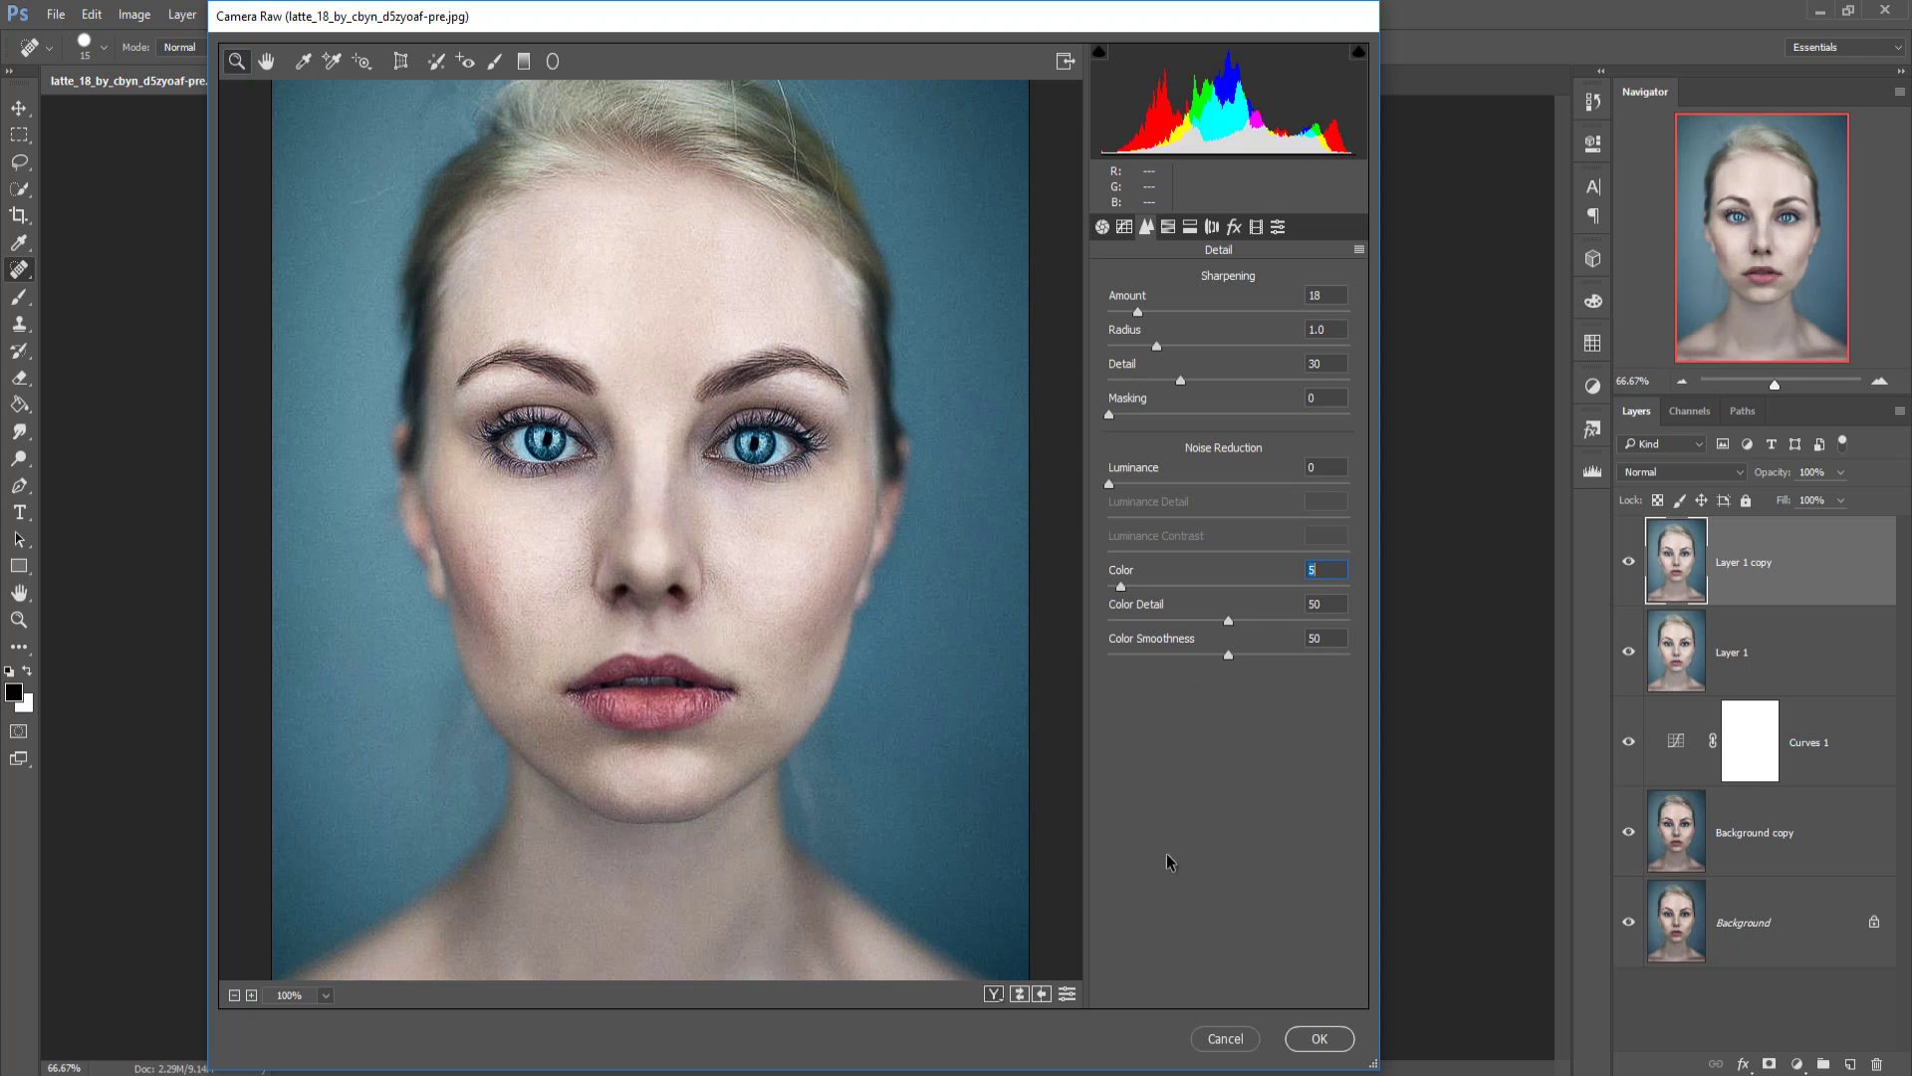
click(1319, 1051)
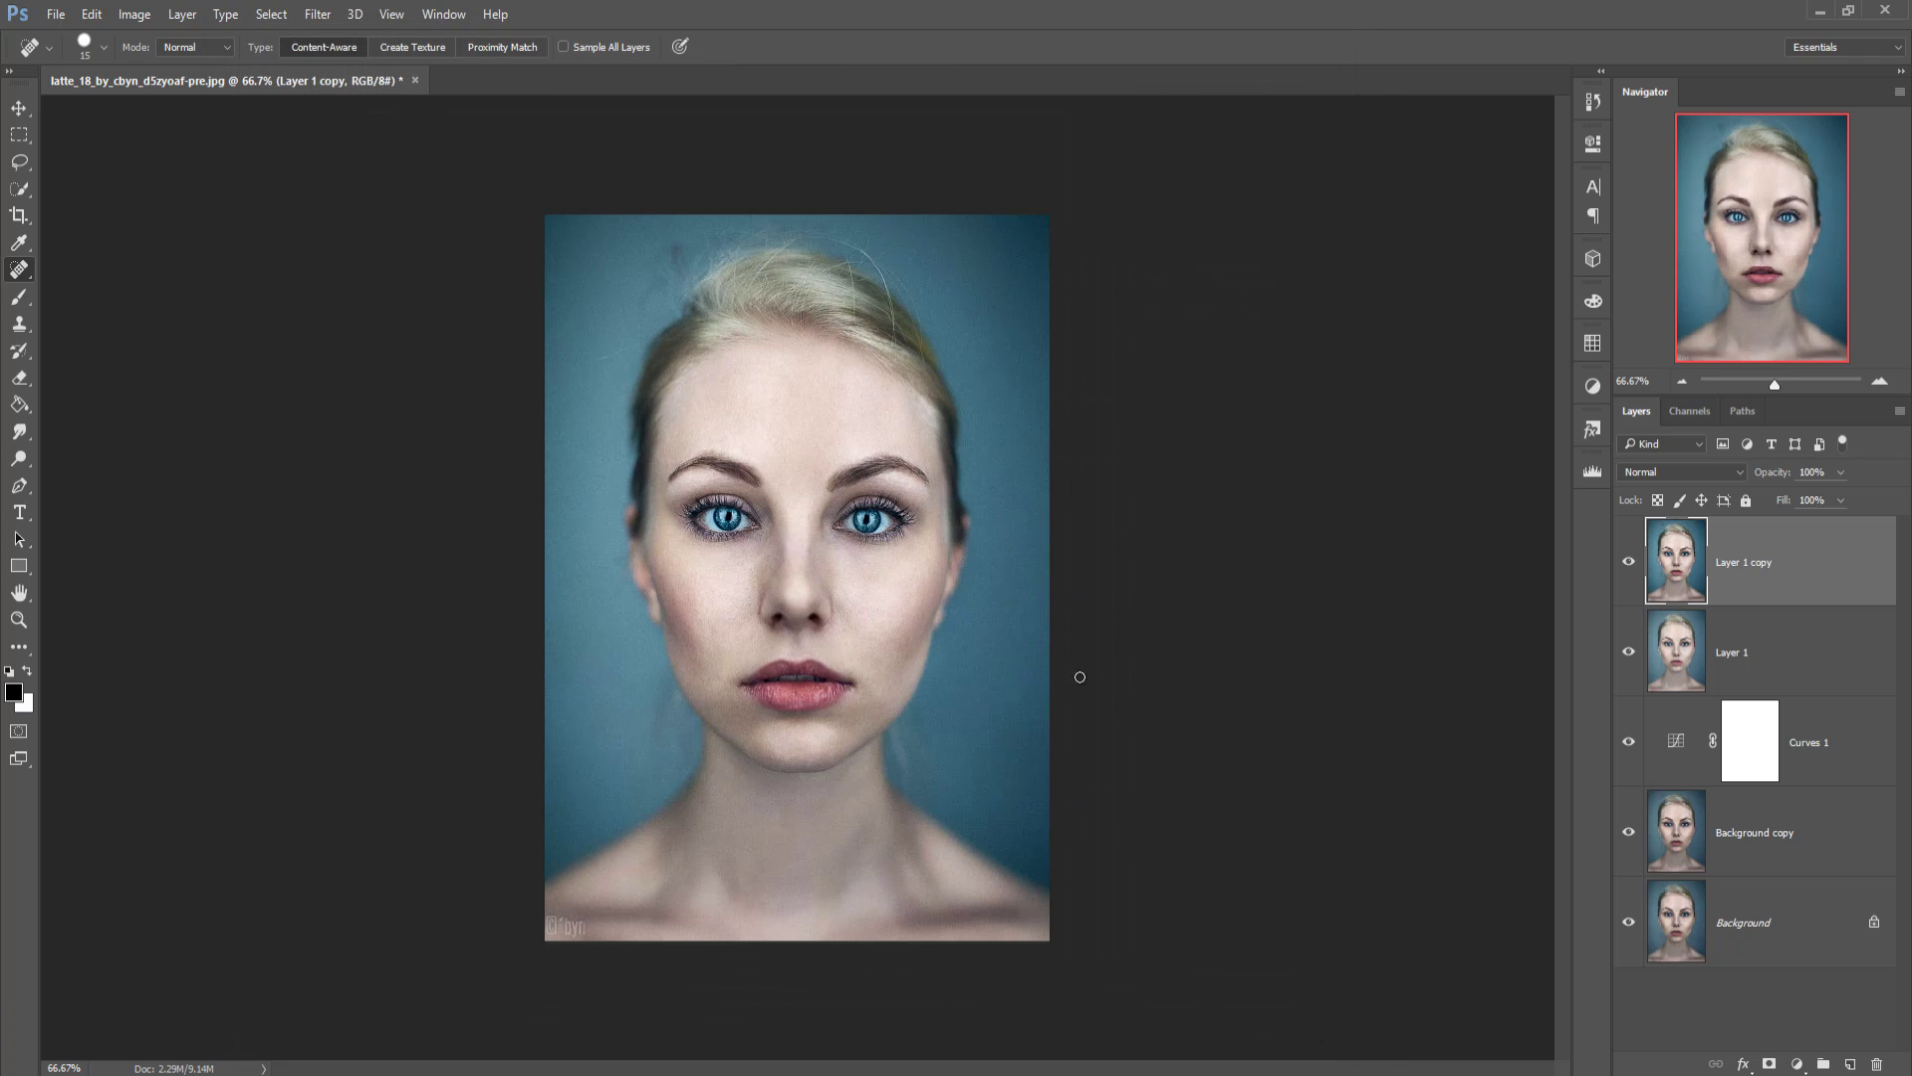
Step: Toggle the visibility of Layer 1 copy several times to compare the portrait before and after the Camera Raw edit
click(1629, 564)
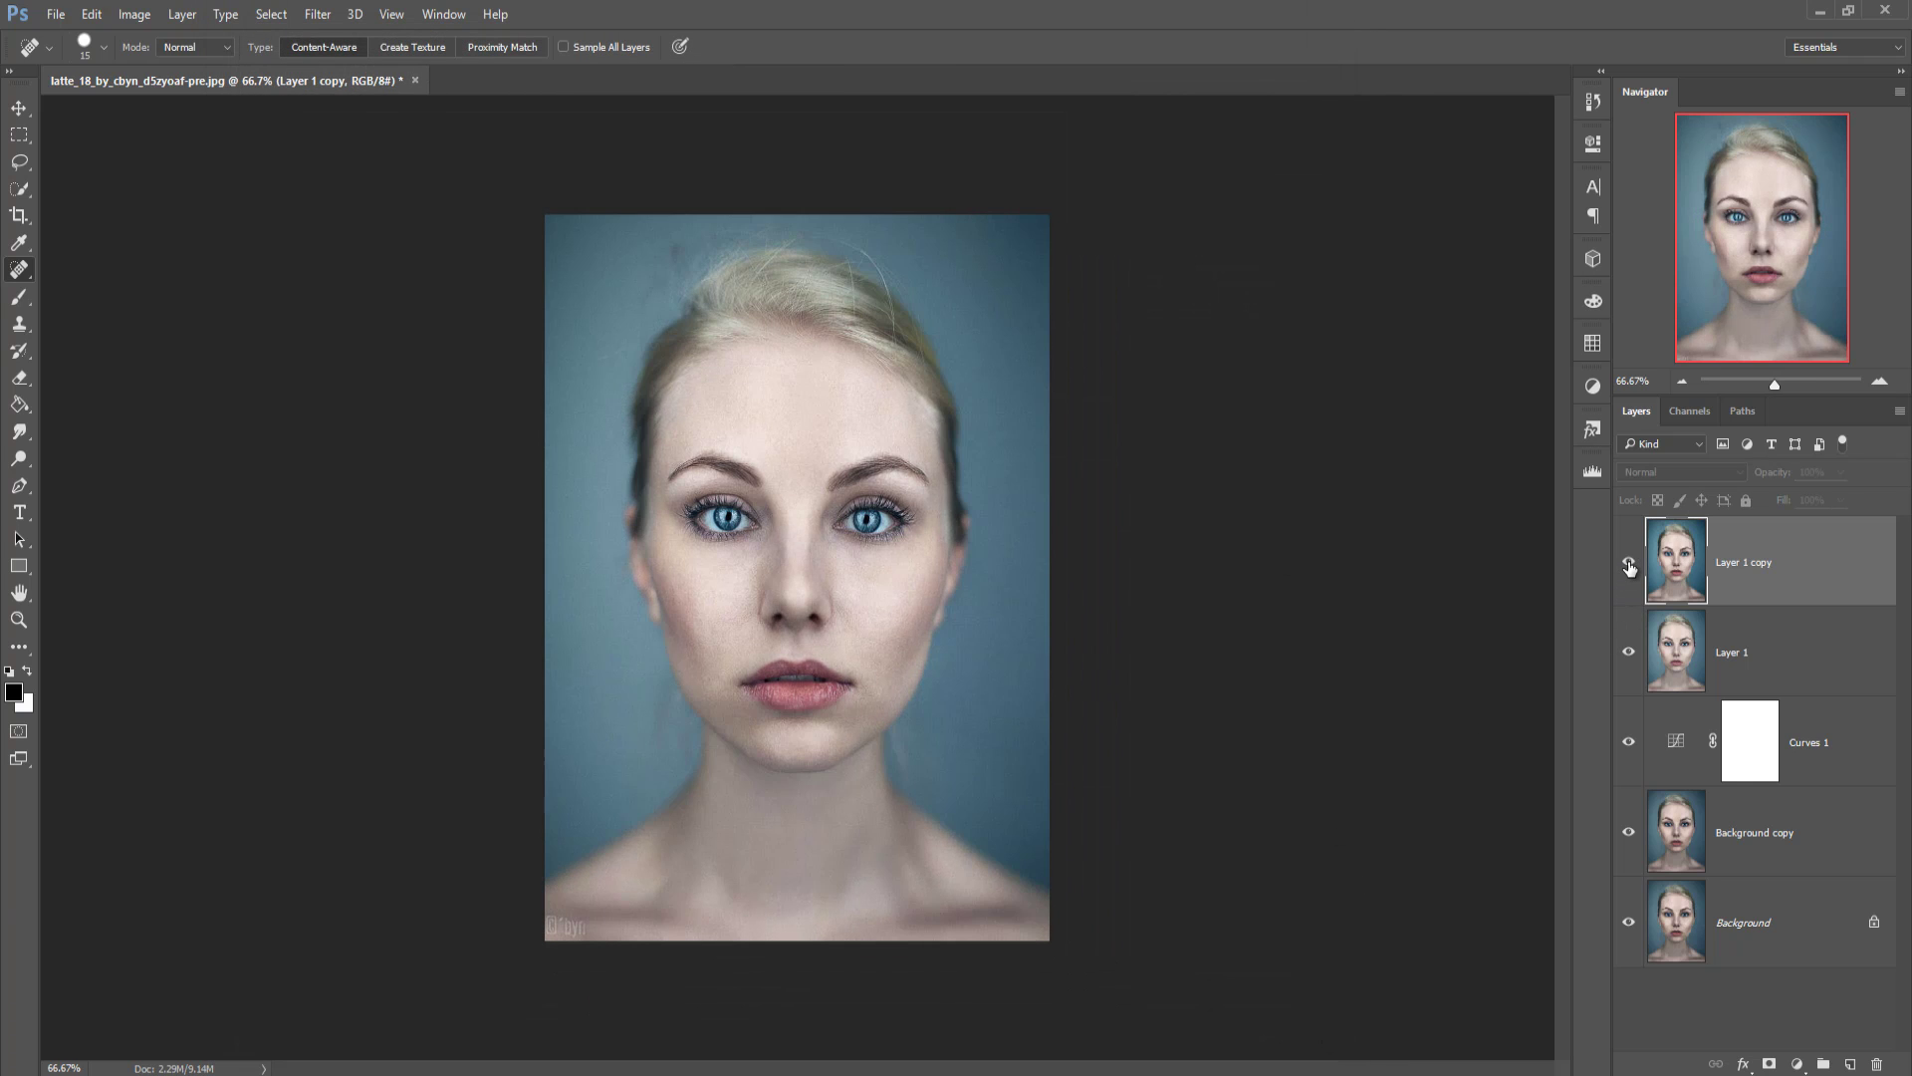
click(1629, 564)
click(1629, 564)
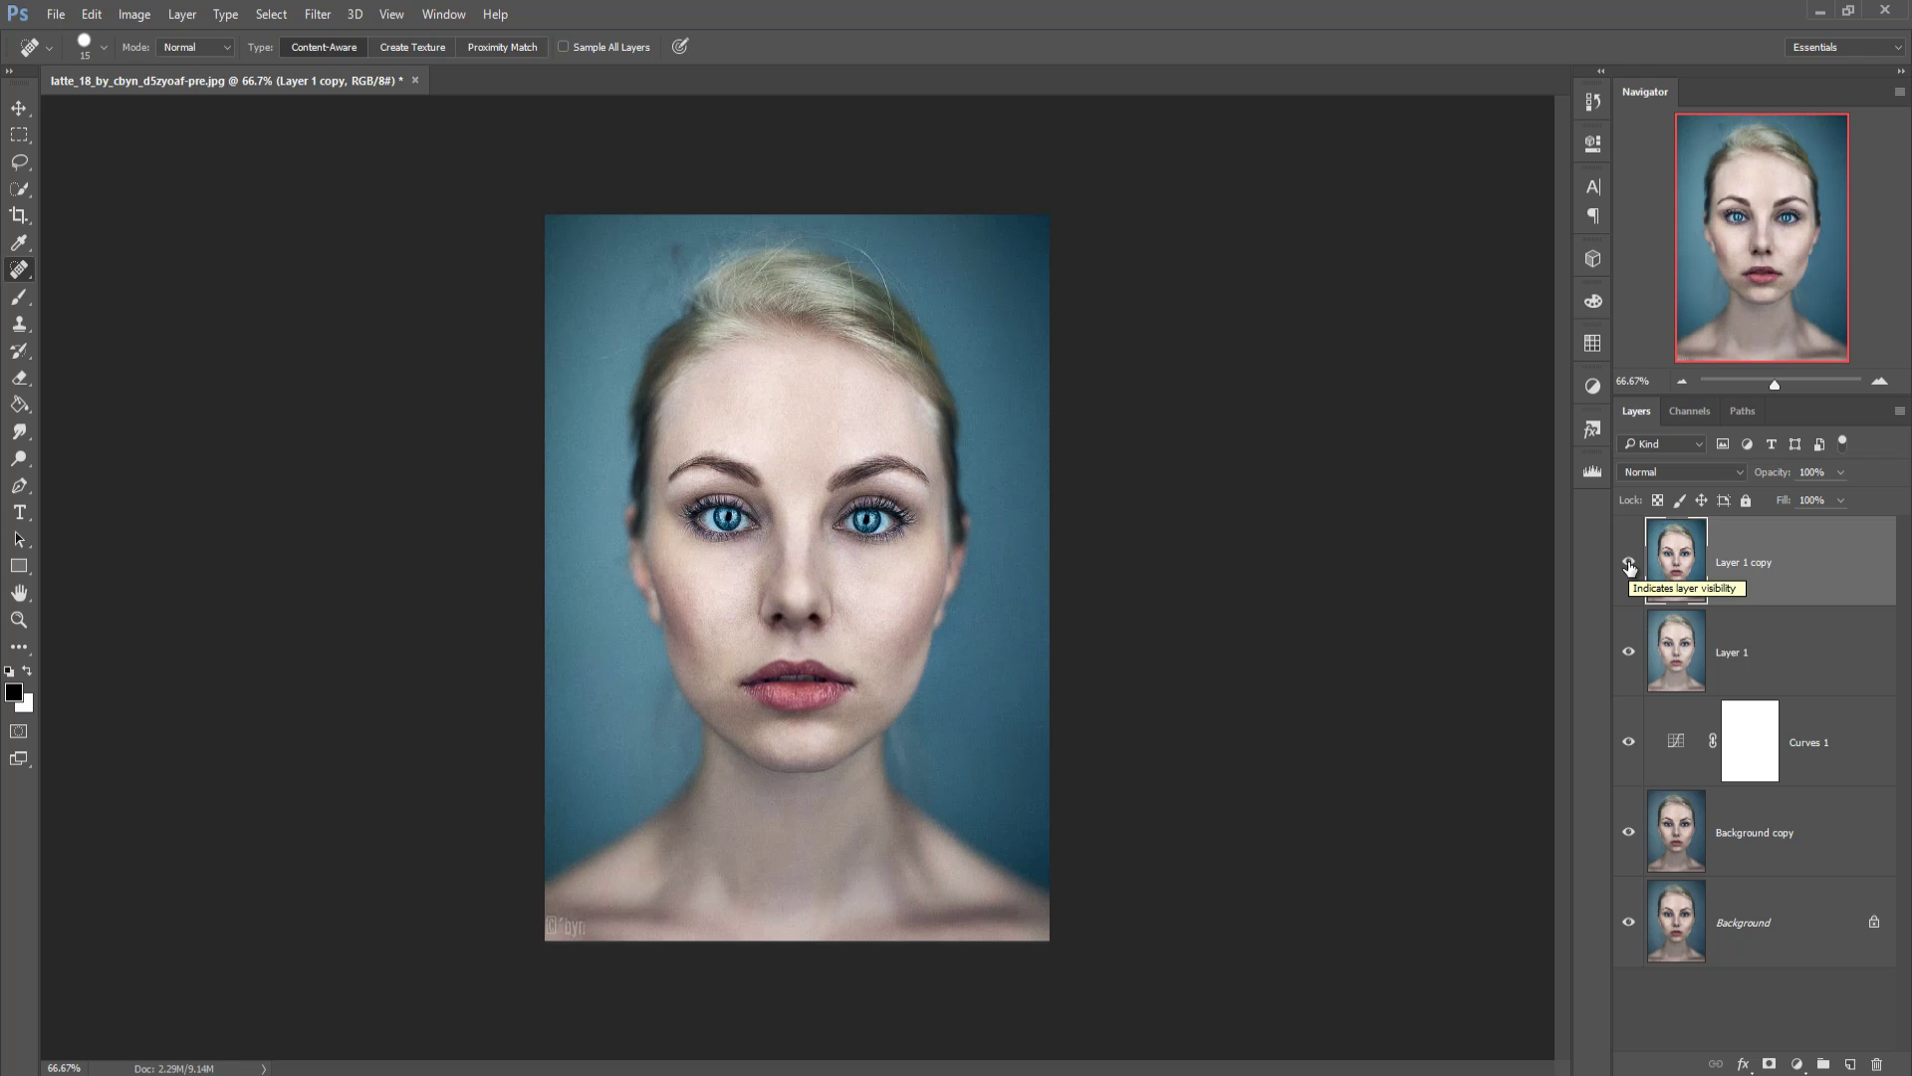
click(1629, 564)
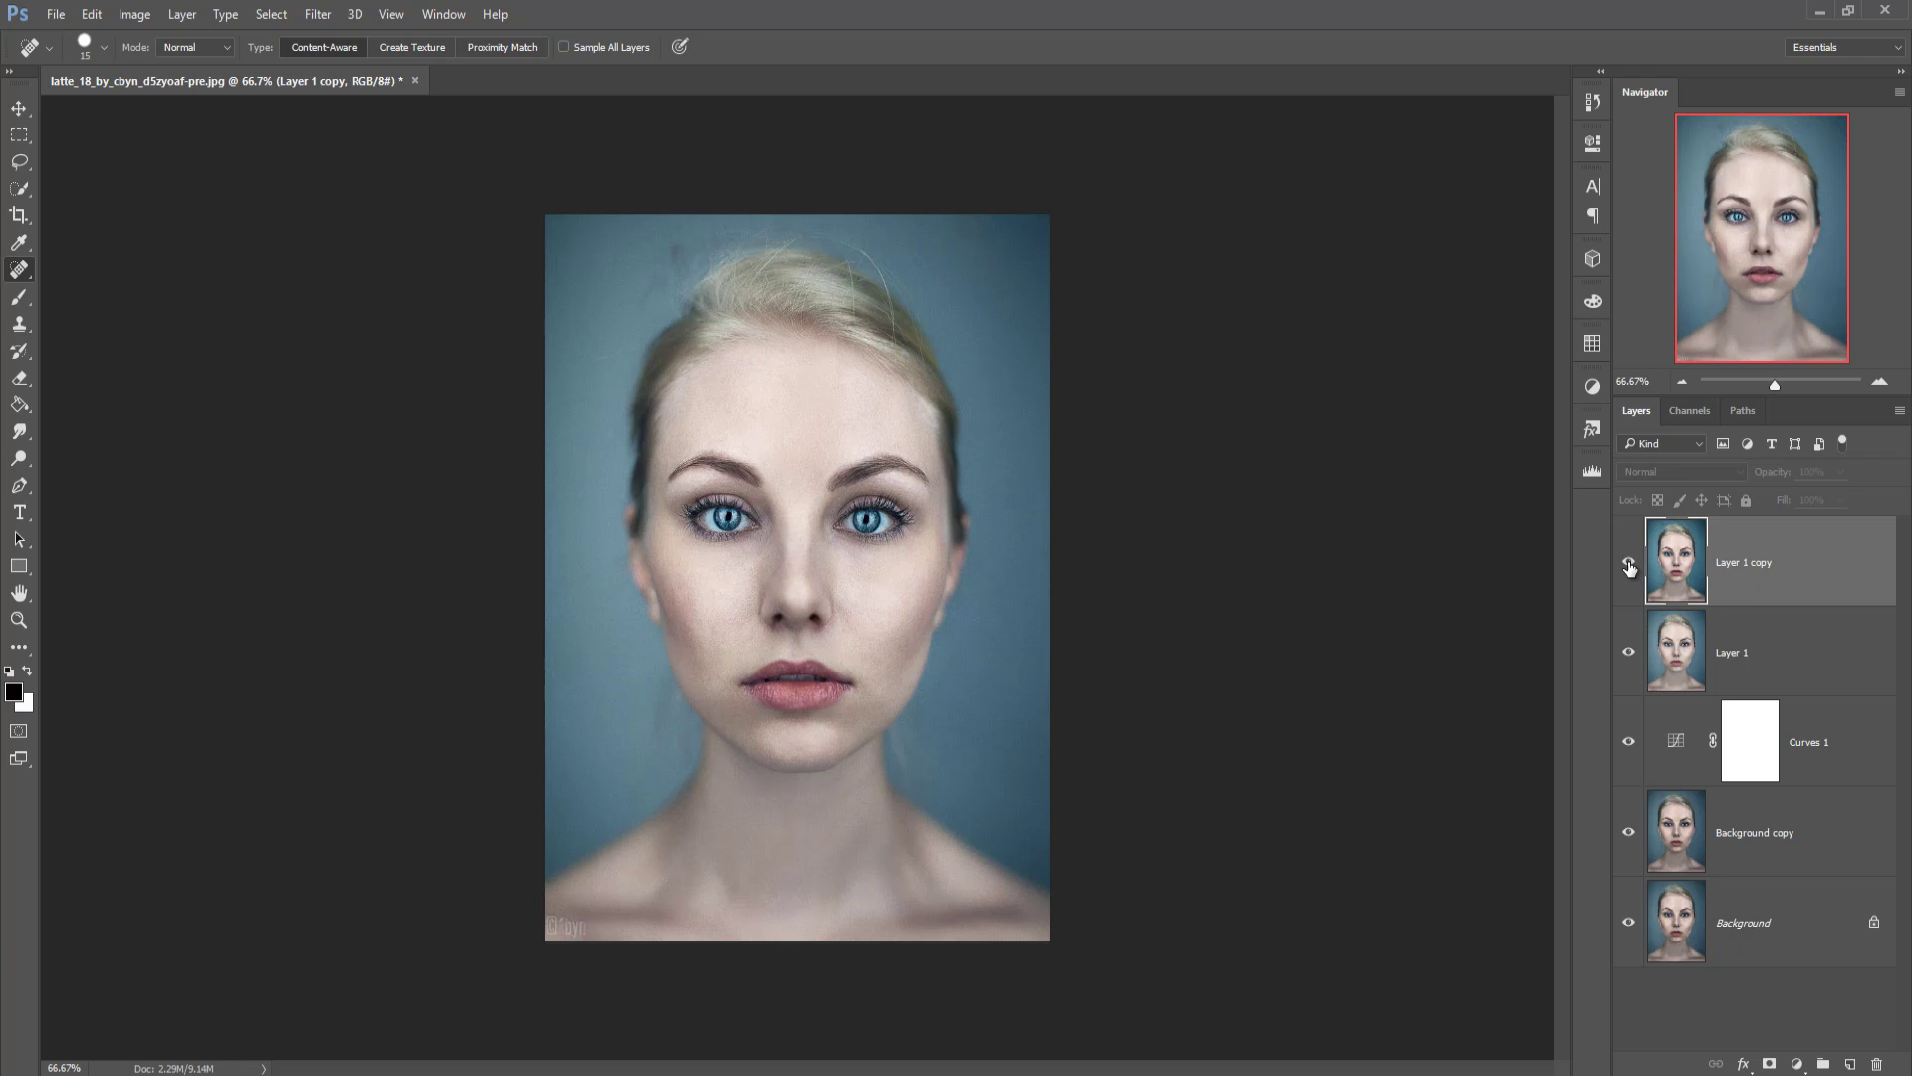
click(1629, 565)
click(1630, 564)
click(1629, 565)
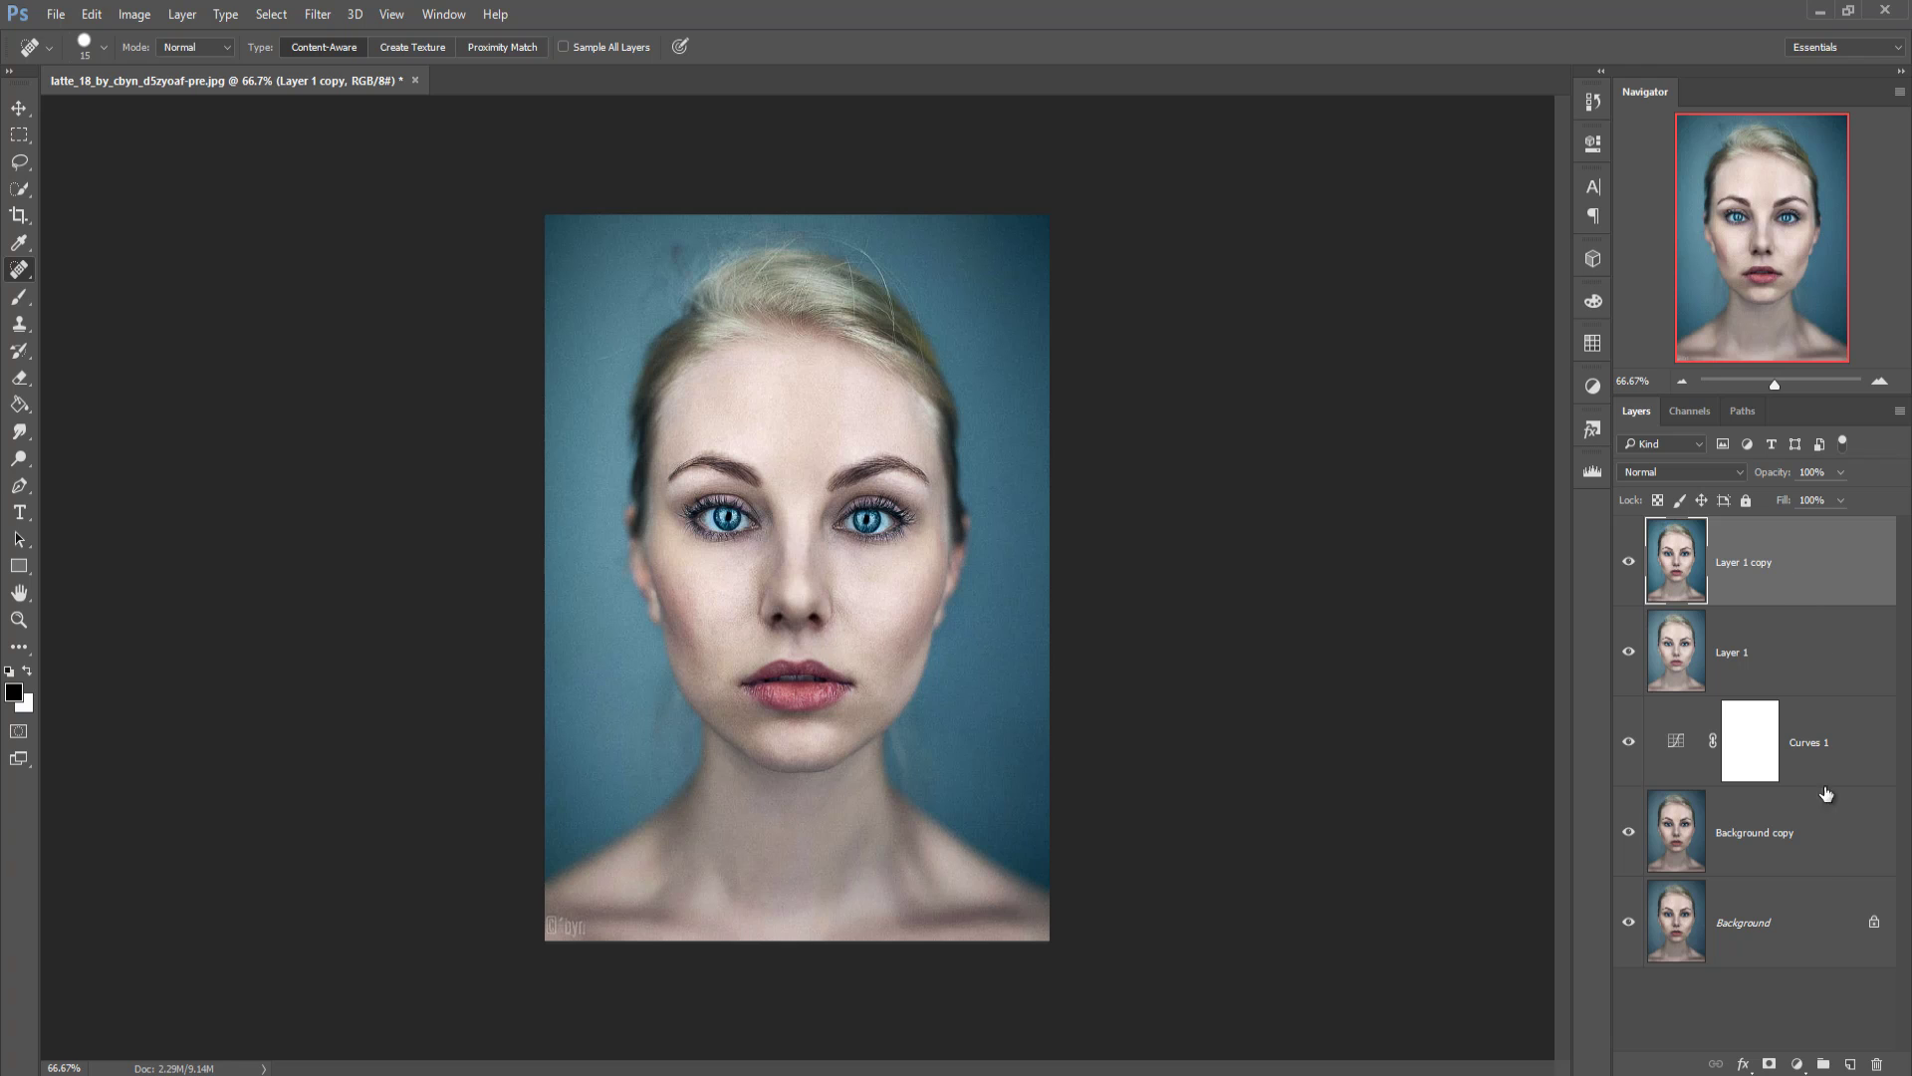
Step: Add a Curves adjustment layer above Layer 1 copy and raise the RGB curve's midtones to brighten the image strongly
click(1798, 1066)
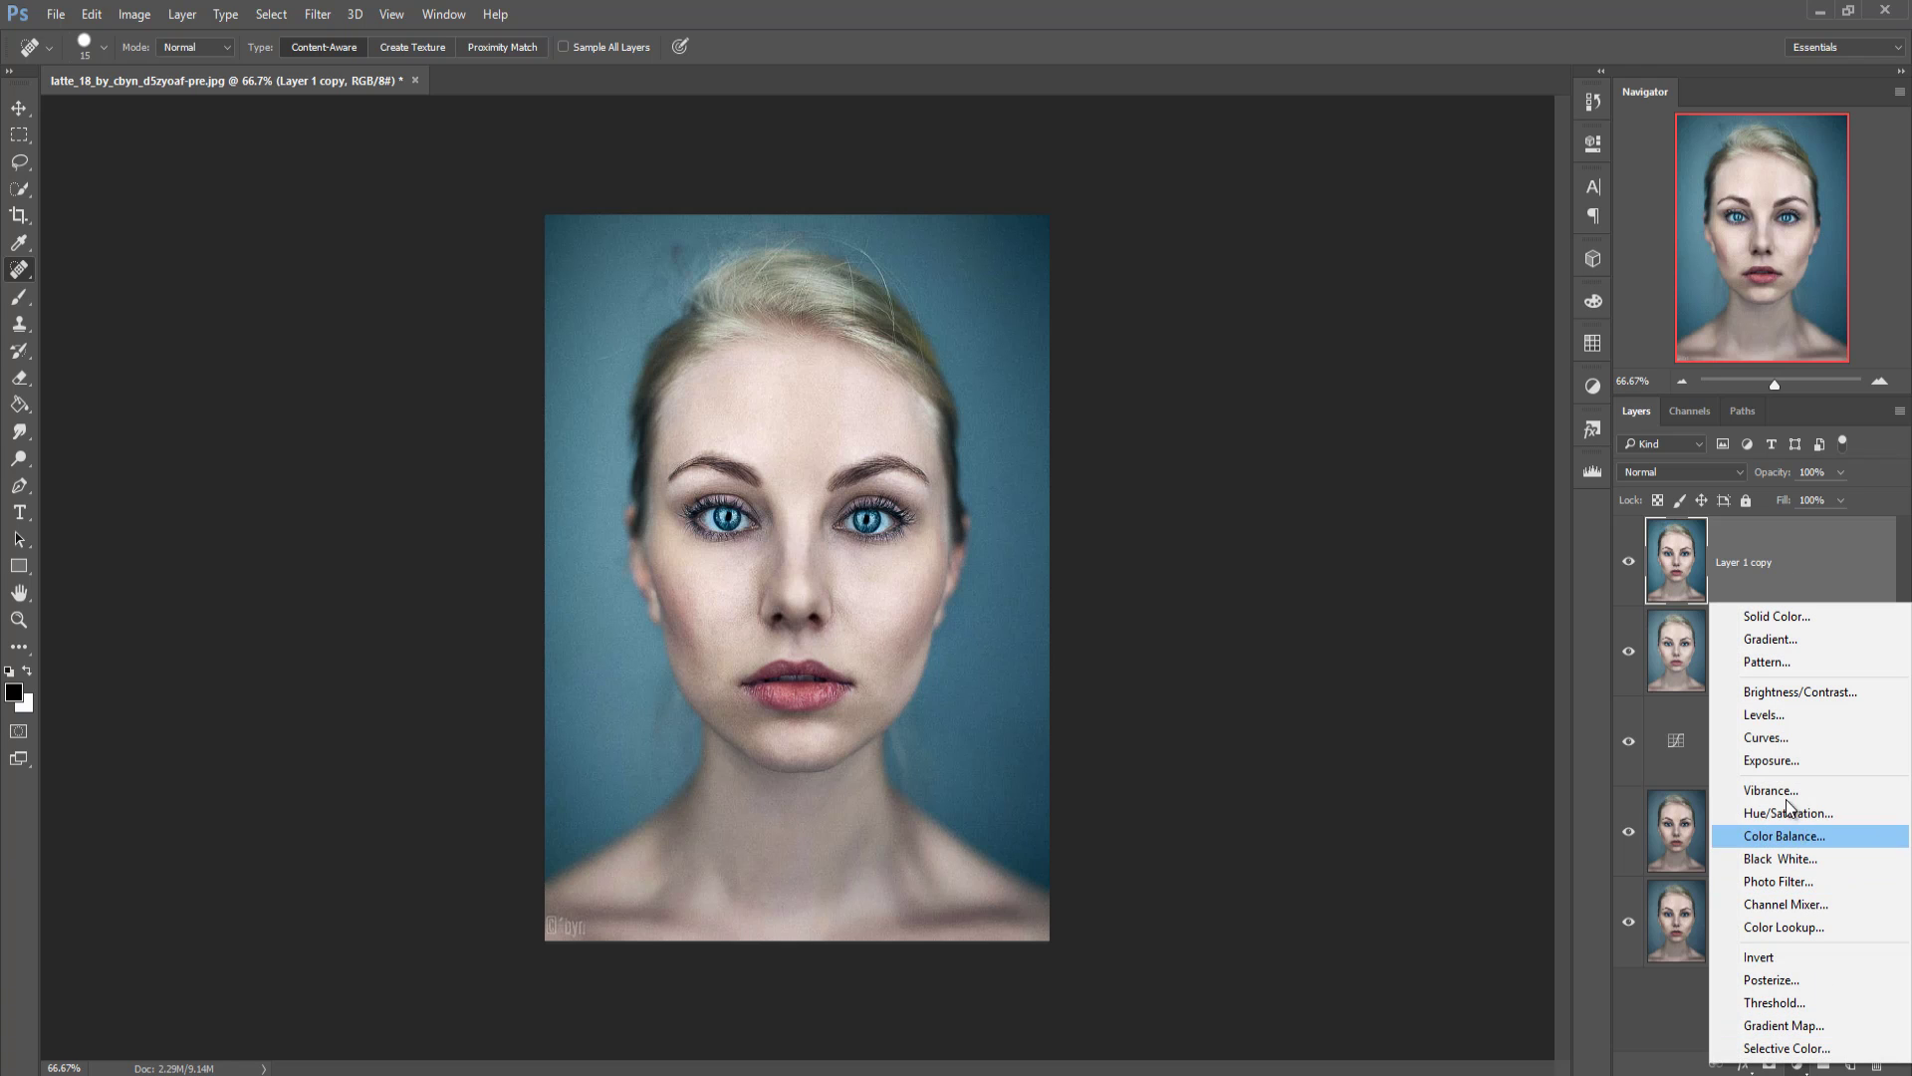
click(1778, 743)
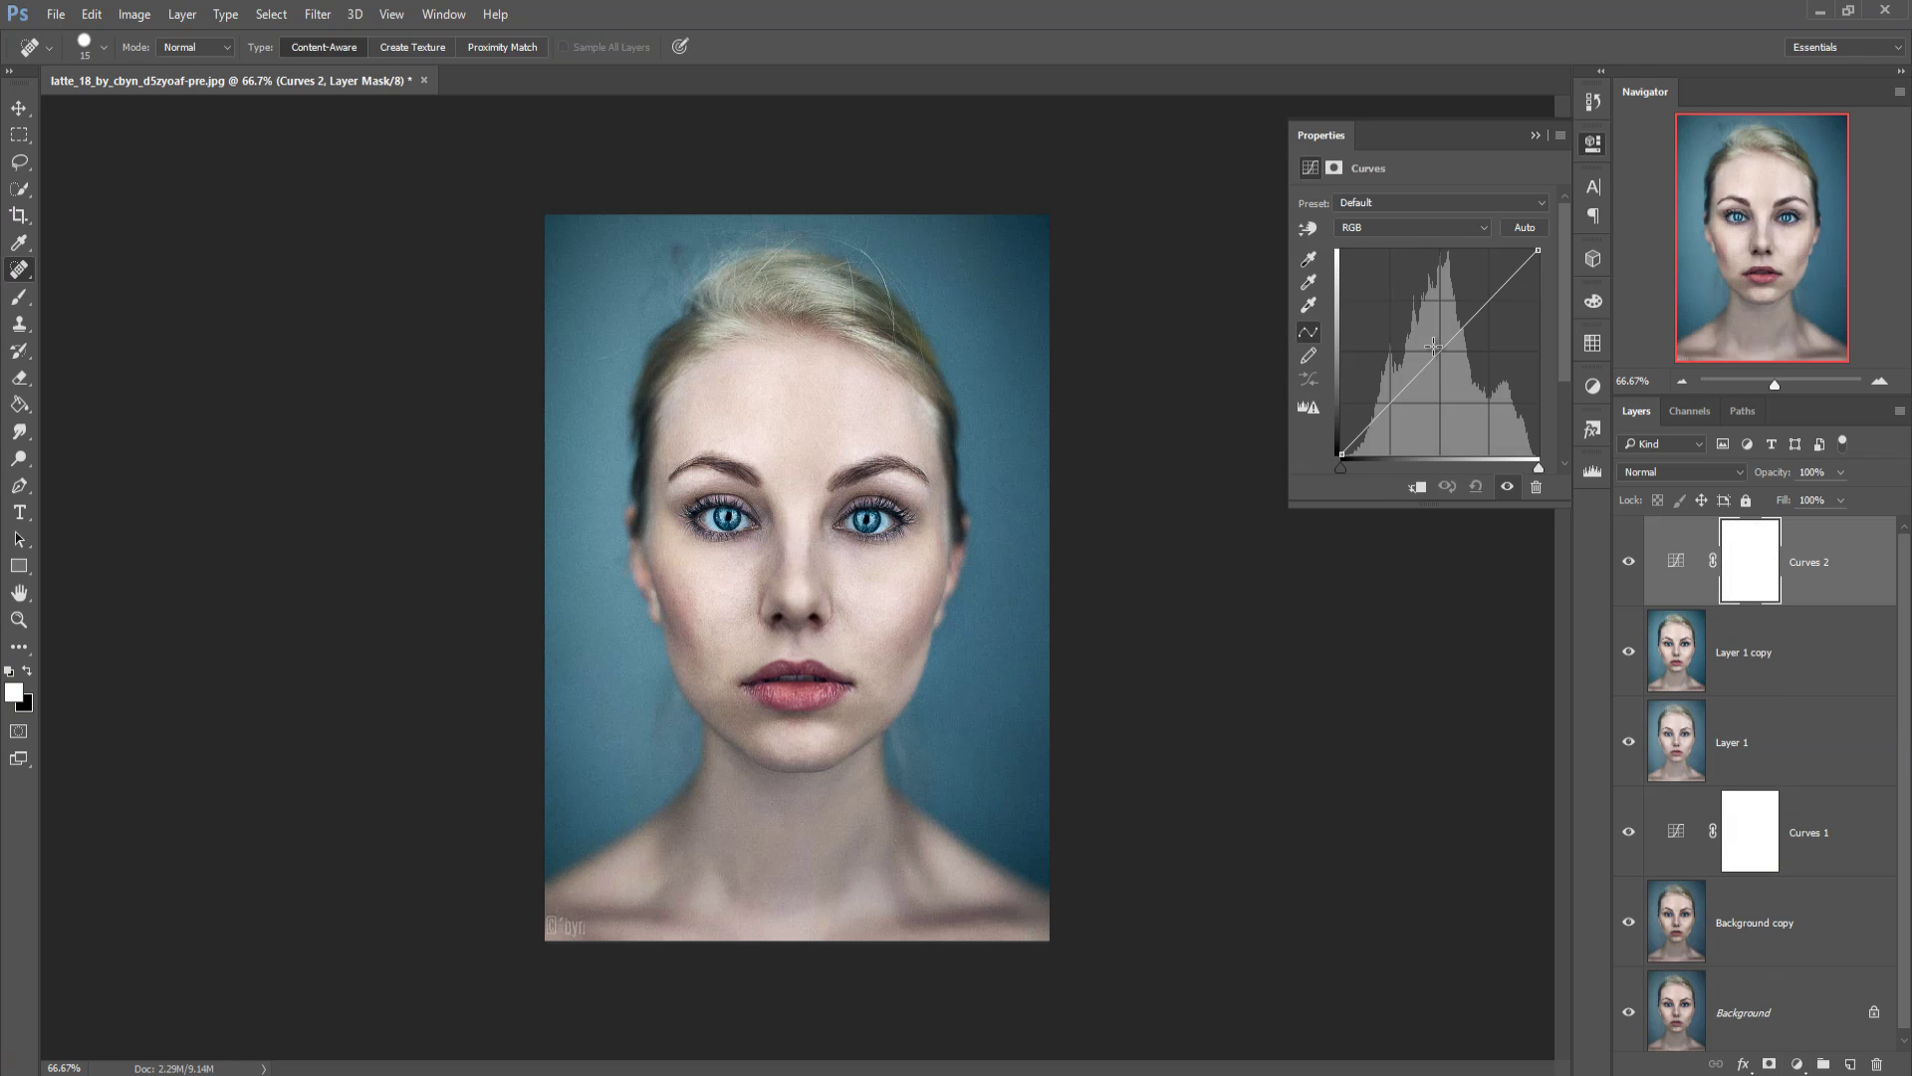
drag(1441, 352, 1424, 330)
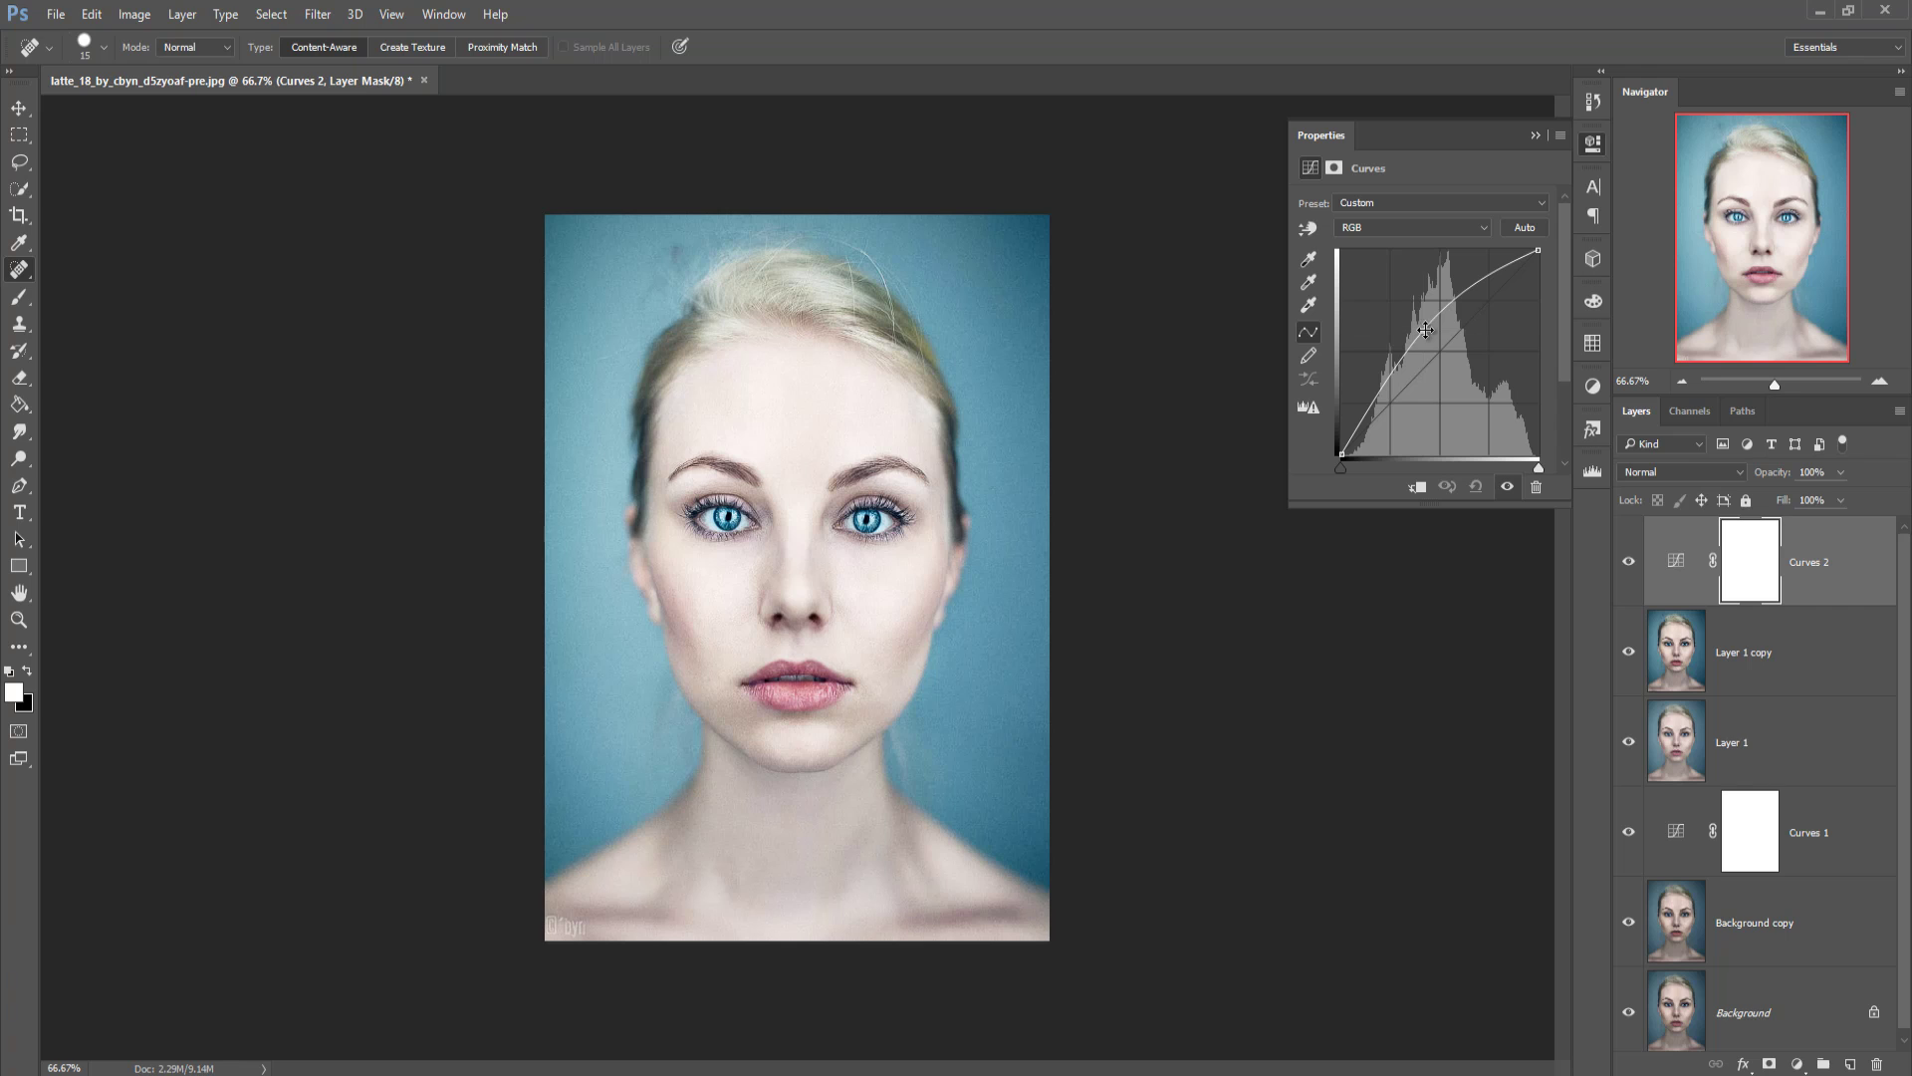
click(1534, 134)
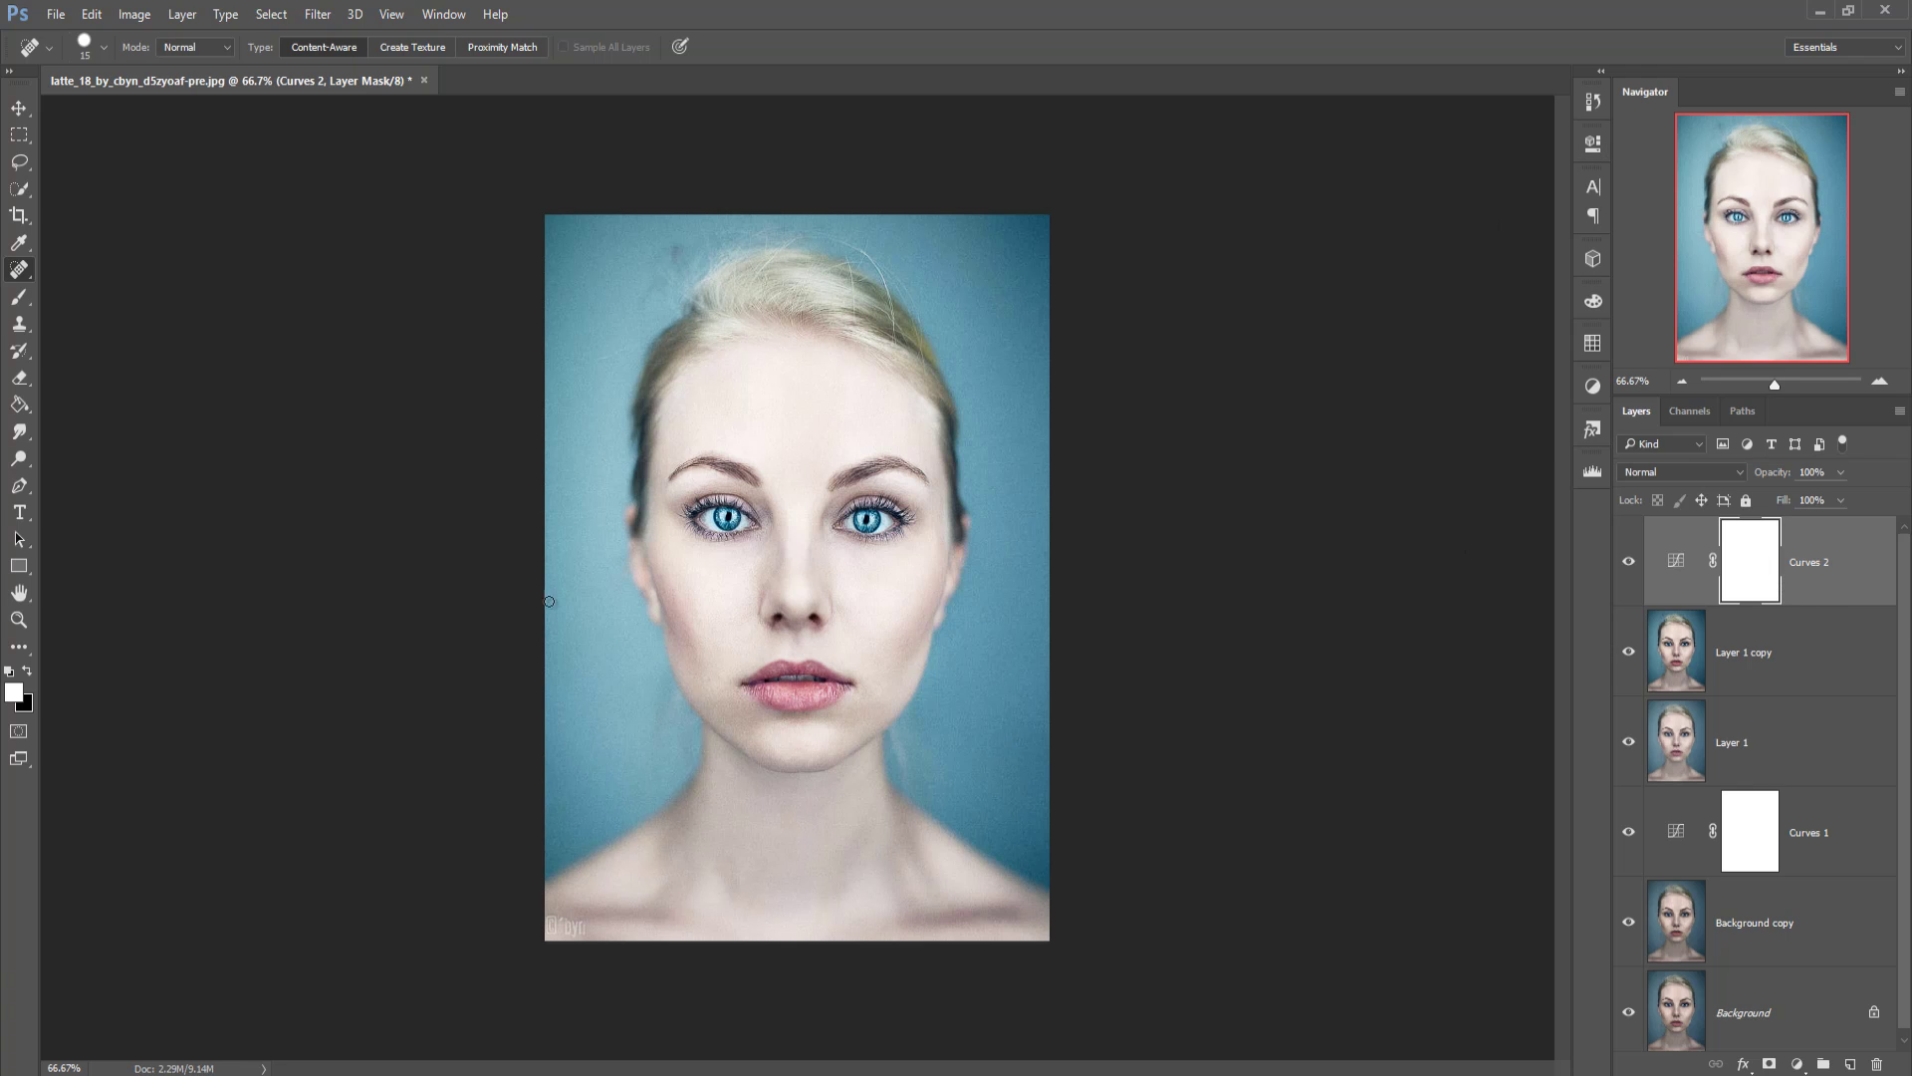
Step: Fill the Curves 2 layer mask with black using the Paint Bucket tool to hide its brightening
click(28, 671)
click(19, 405)
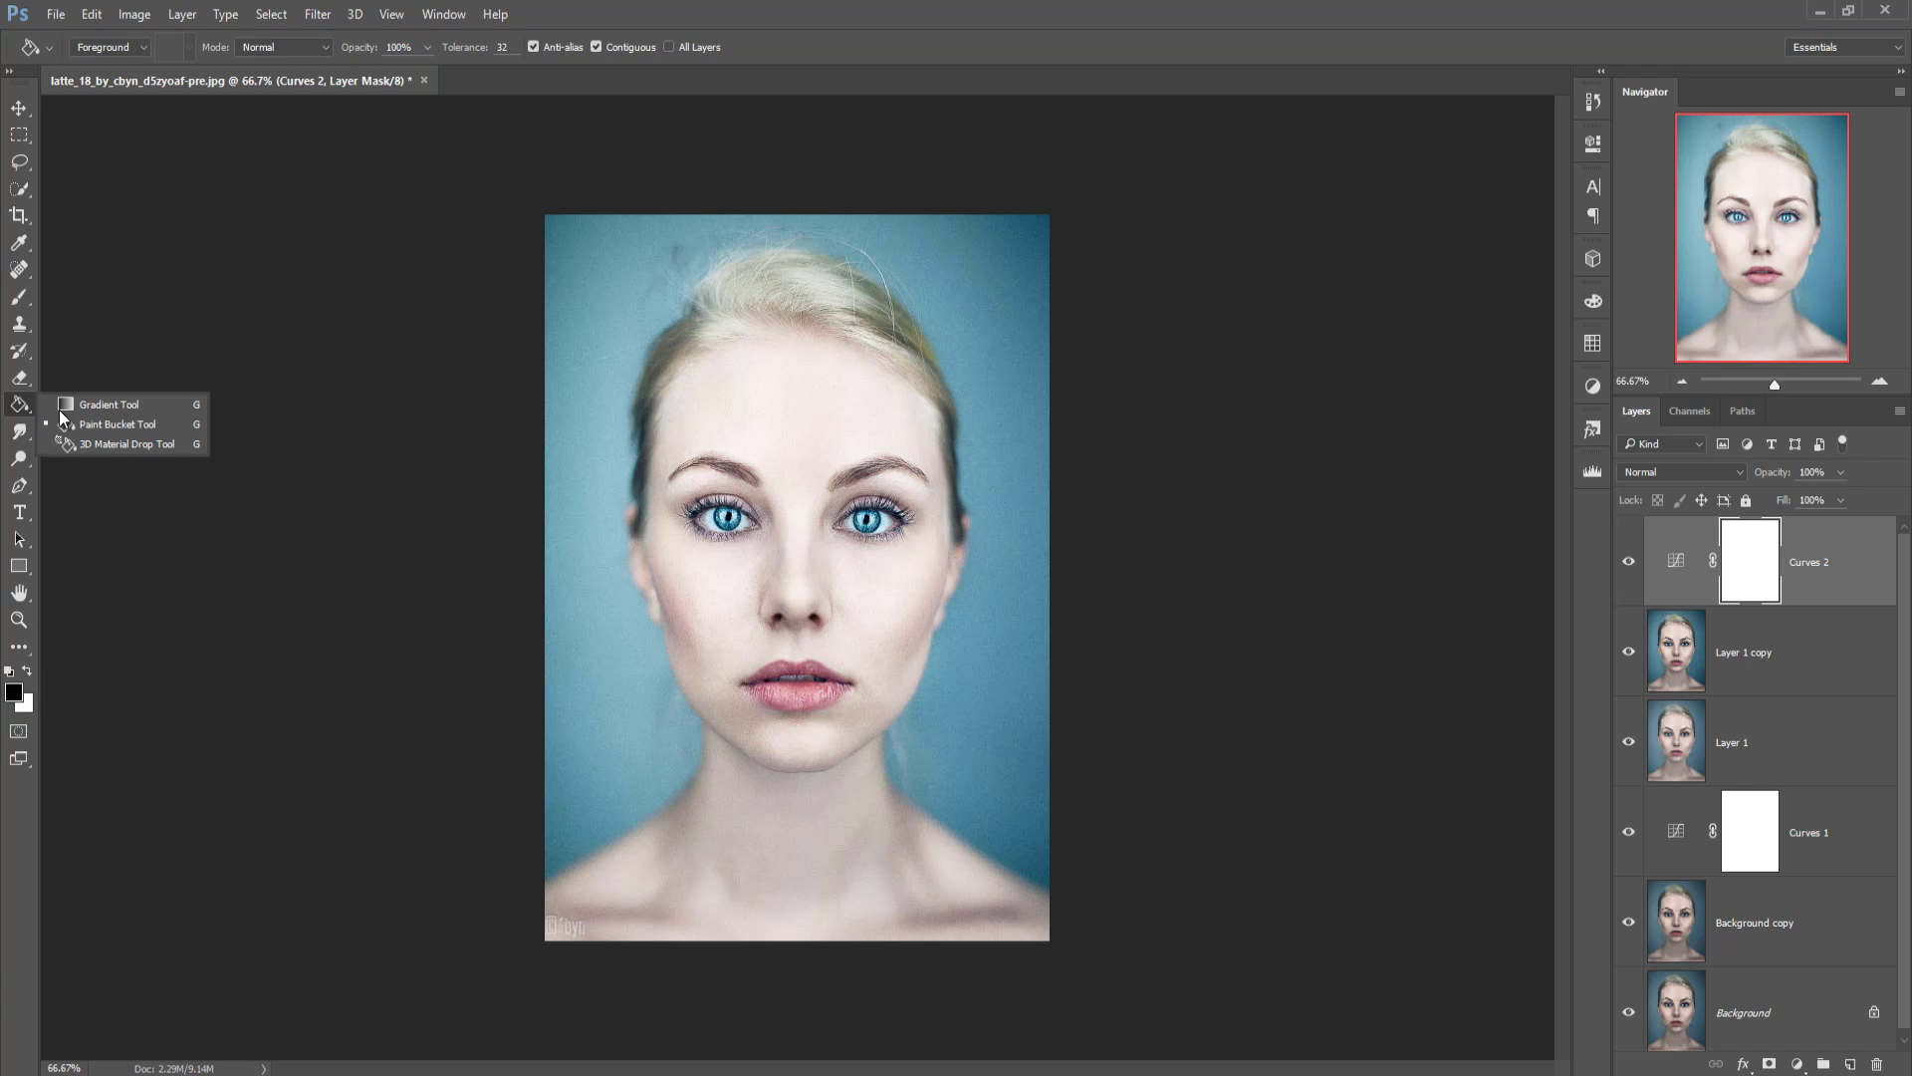
click(118, 427)
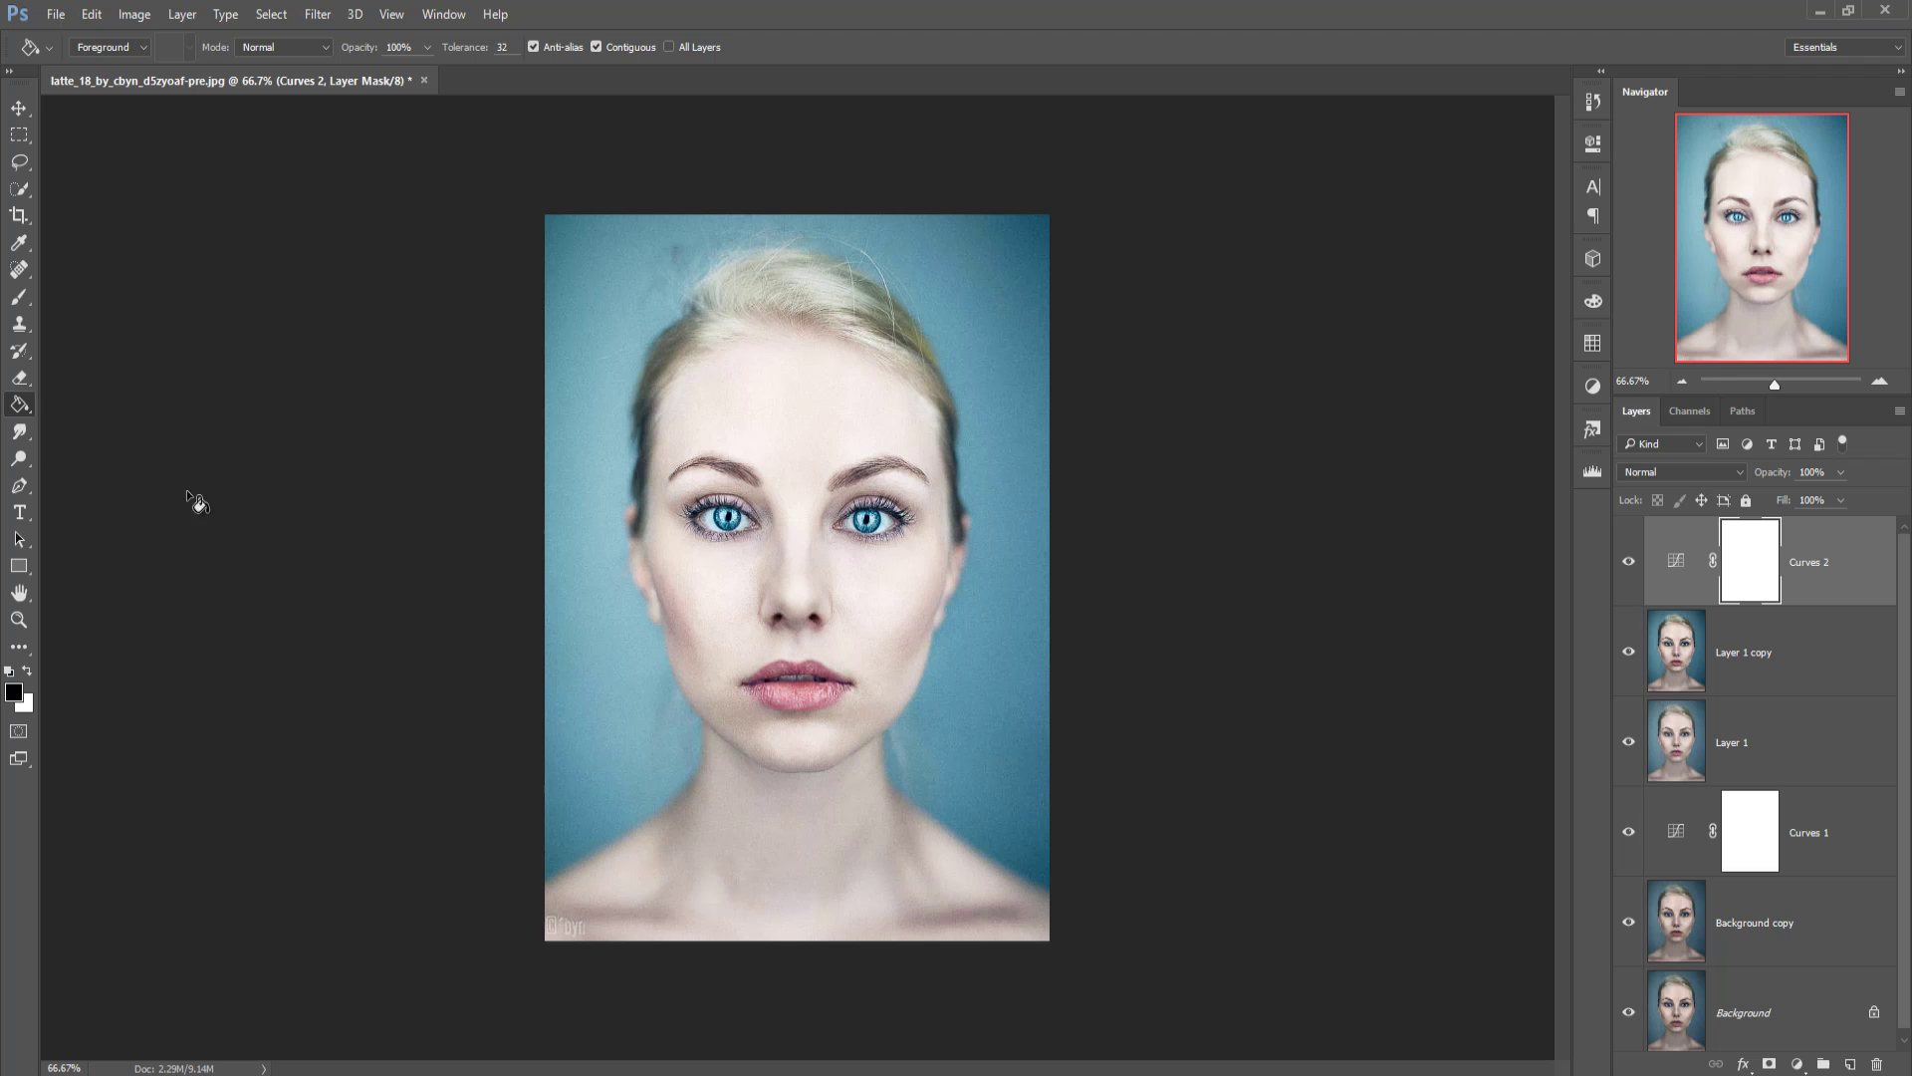
click(862, 408)
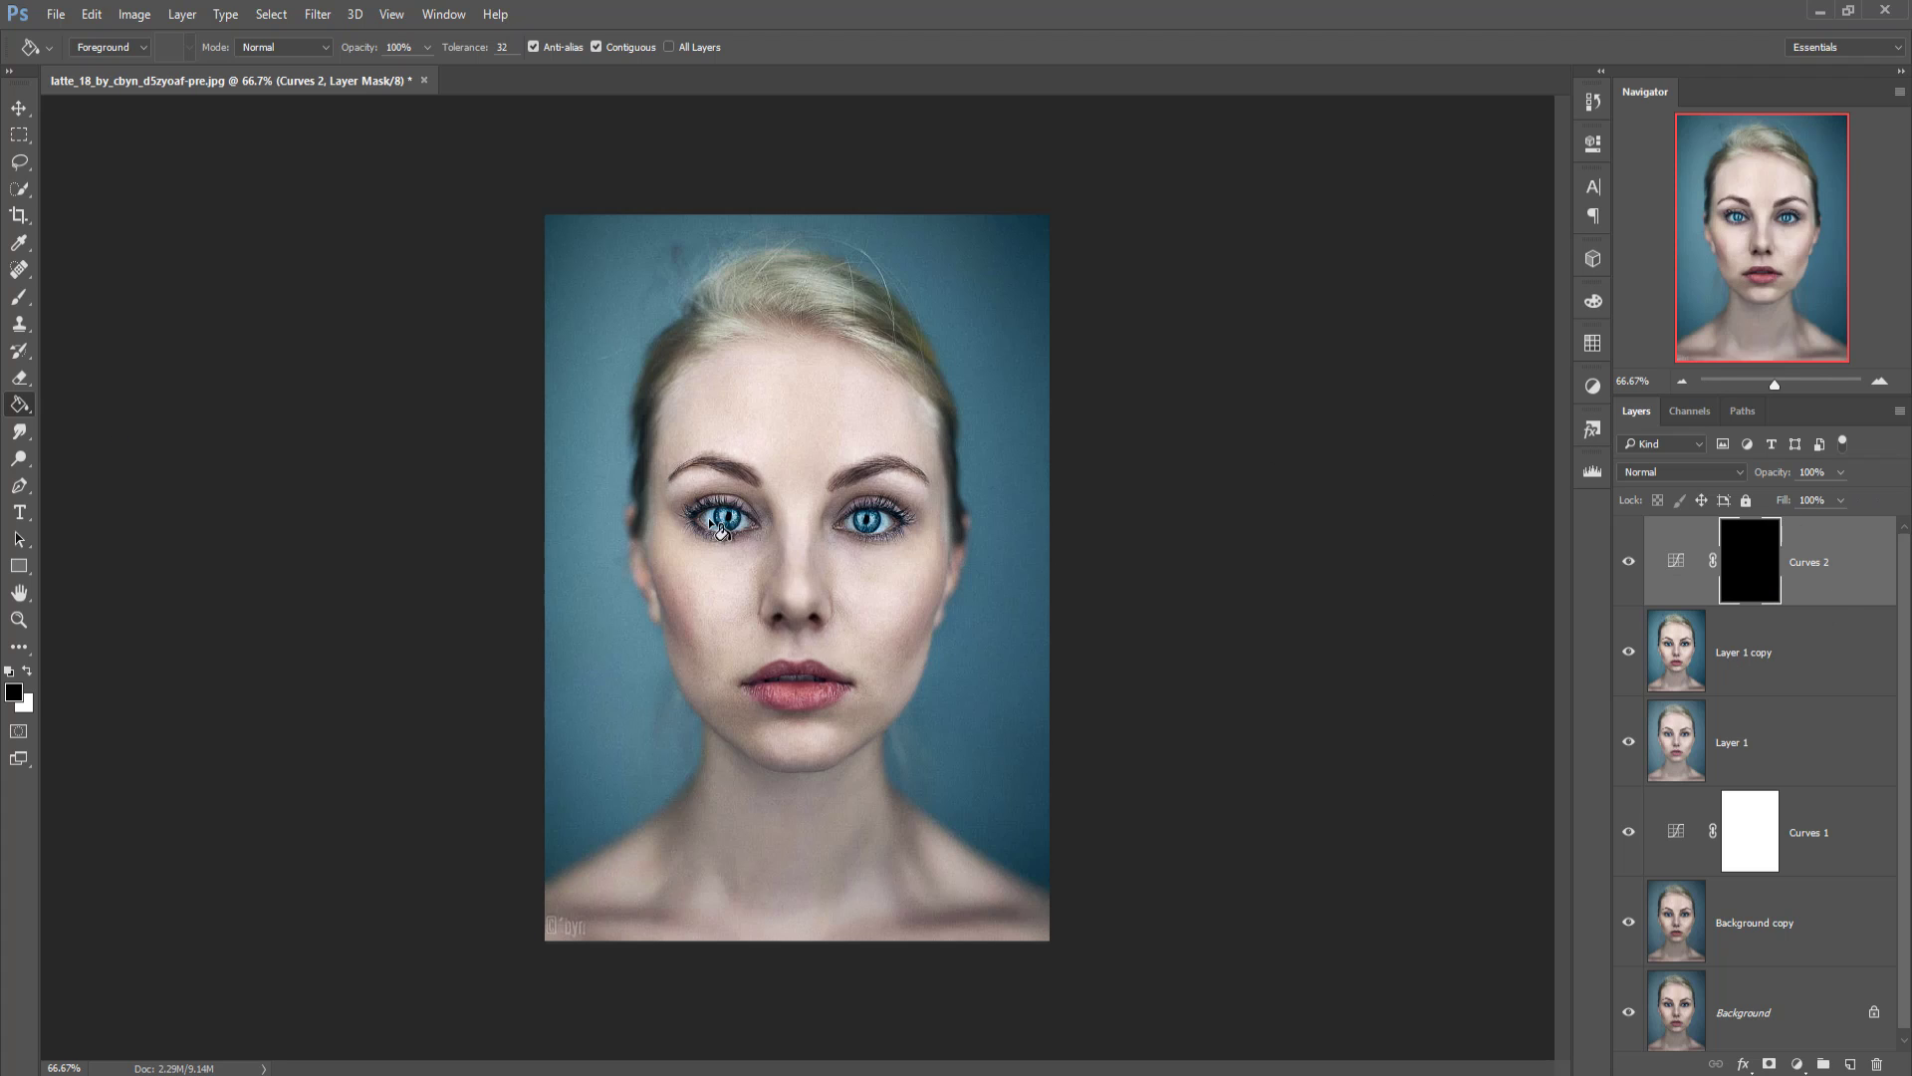
key(v)
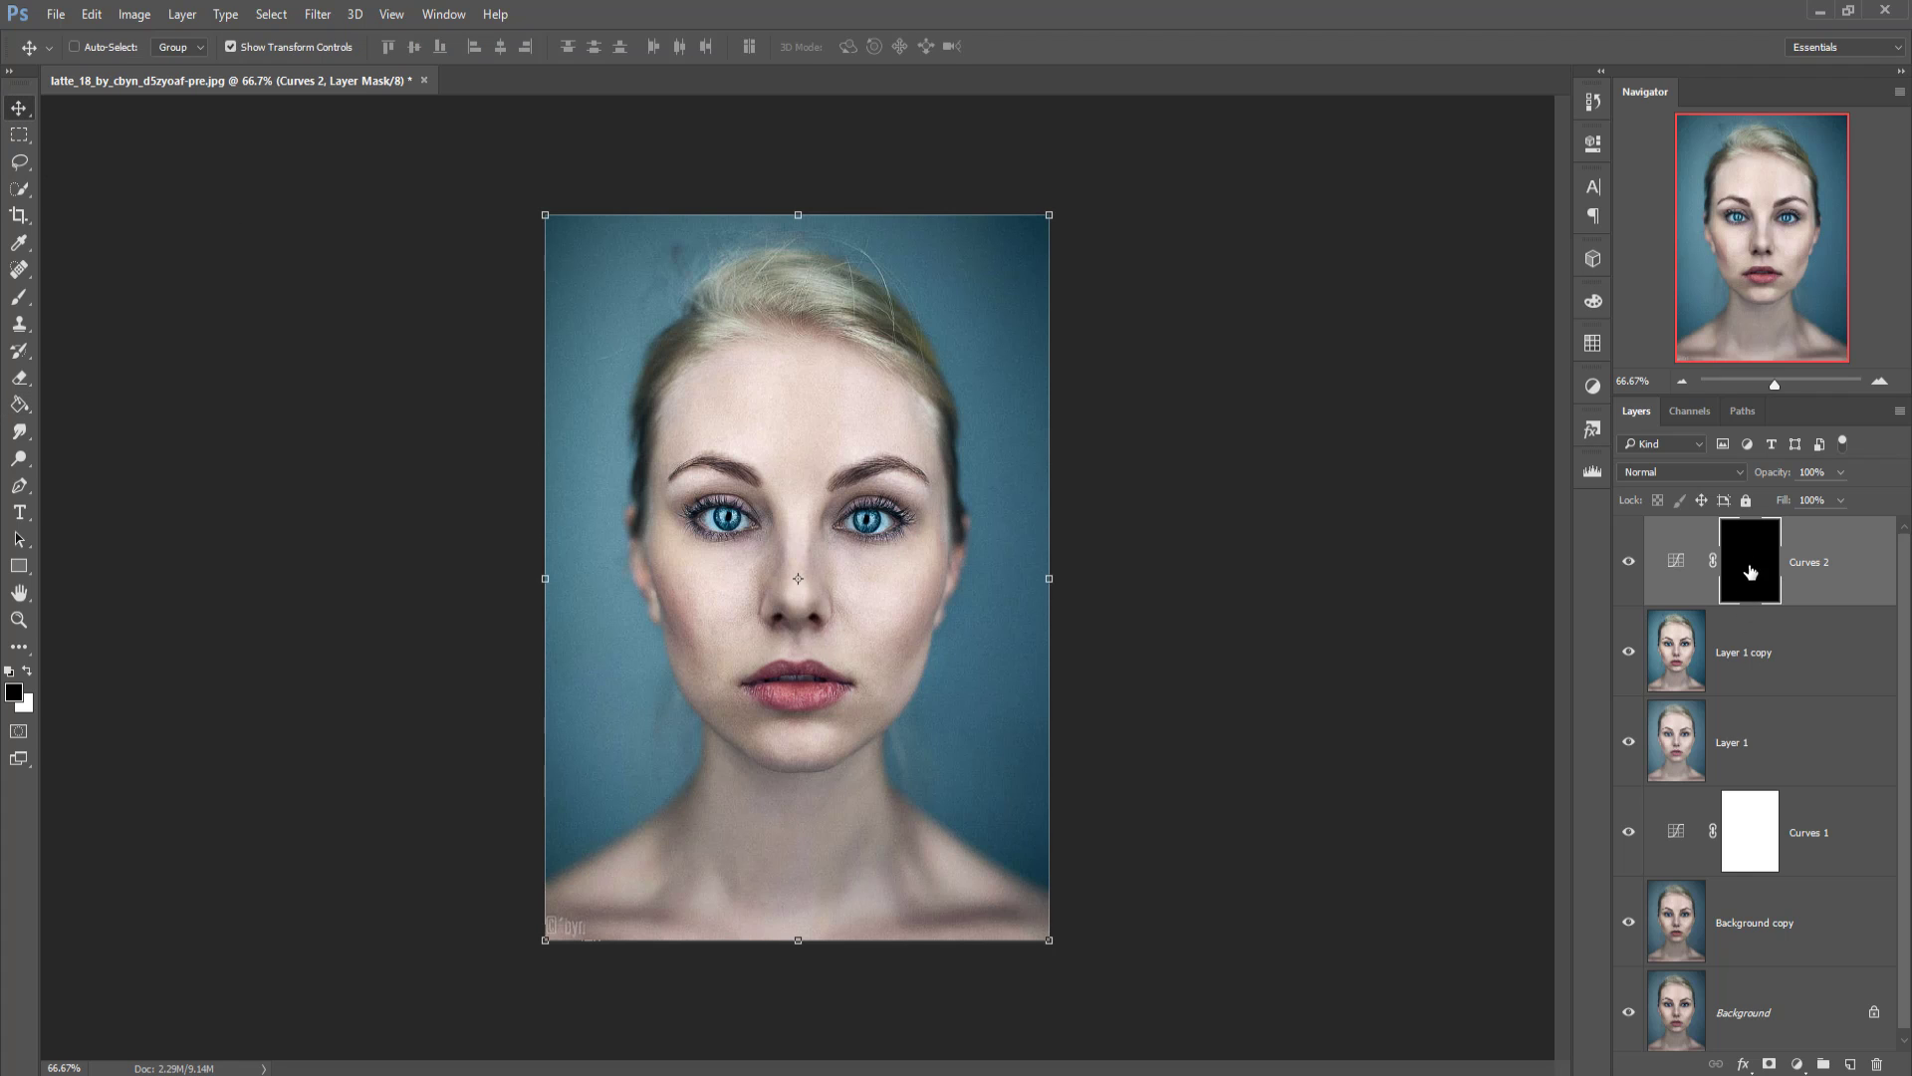
Step: Paint white over both irises on the Curves 2 mask with a small soft brush to brighten only the eyes
click(19, 297)
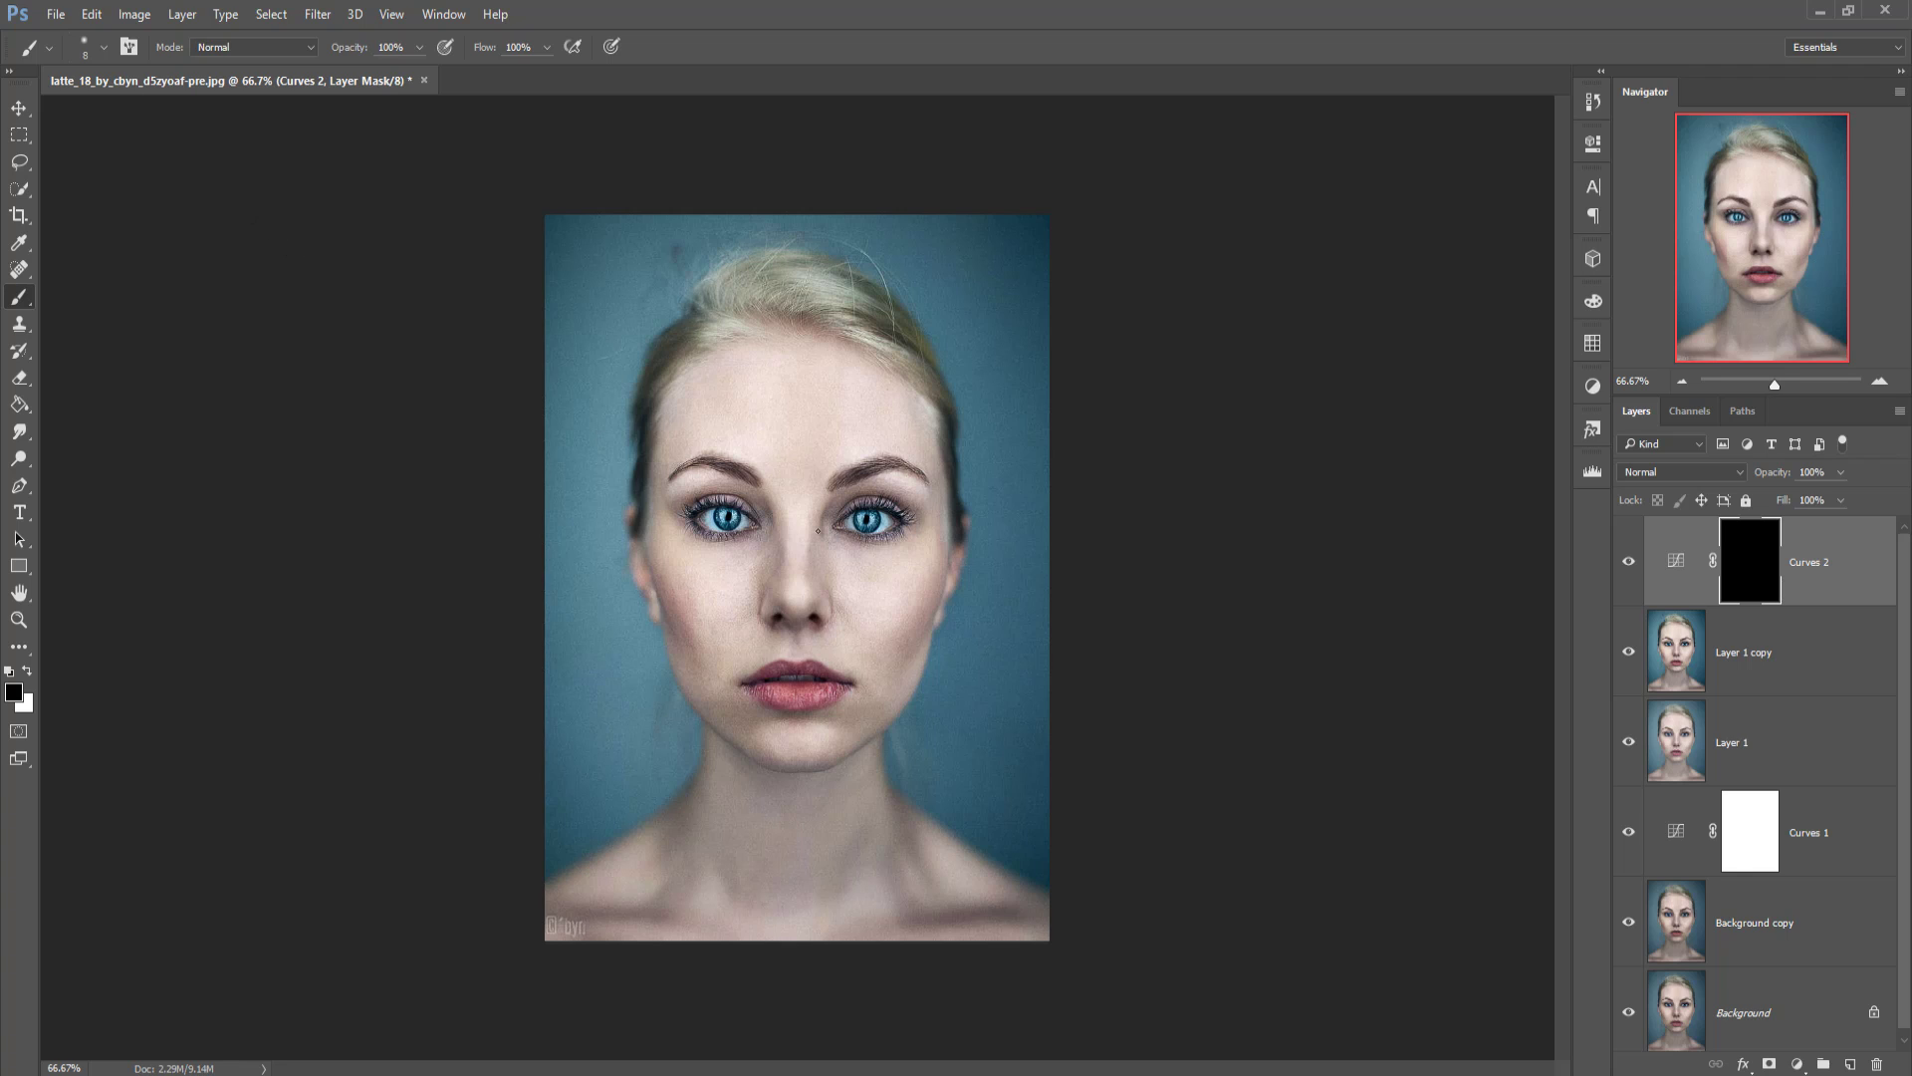
key(bracketright)
key(bracketright)
key(bracketright)
key(ctrl+plus)
key(ctrl+plus)
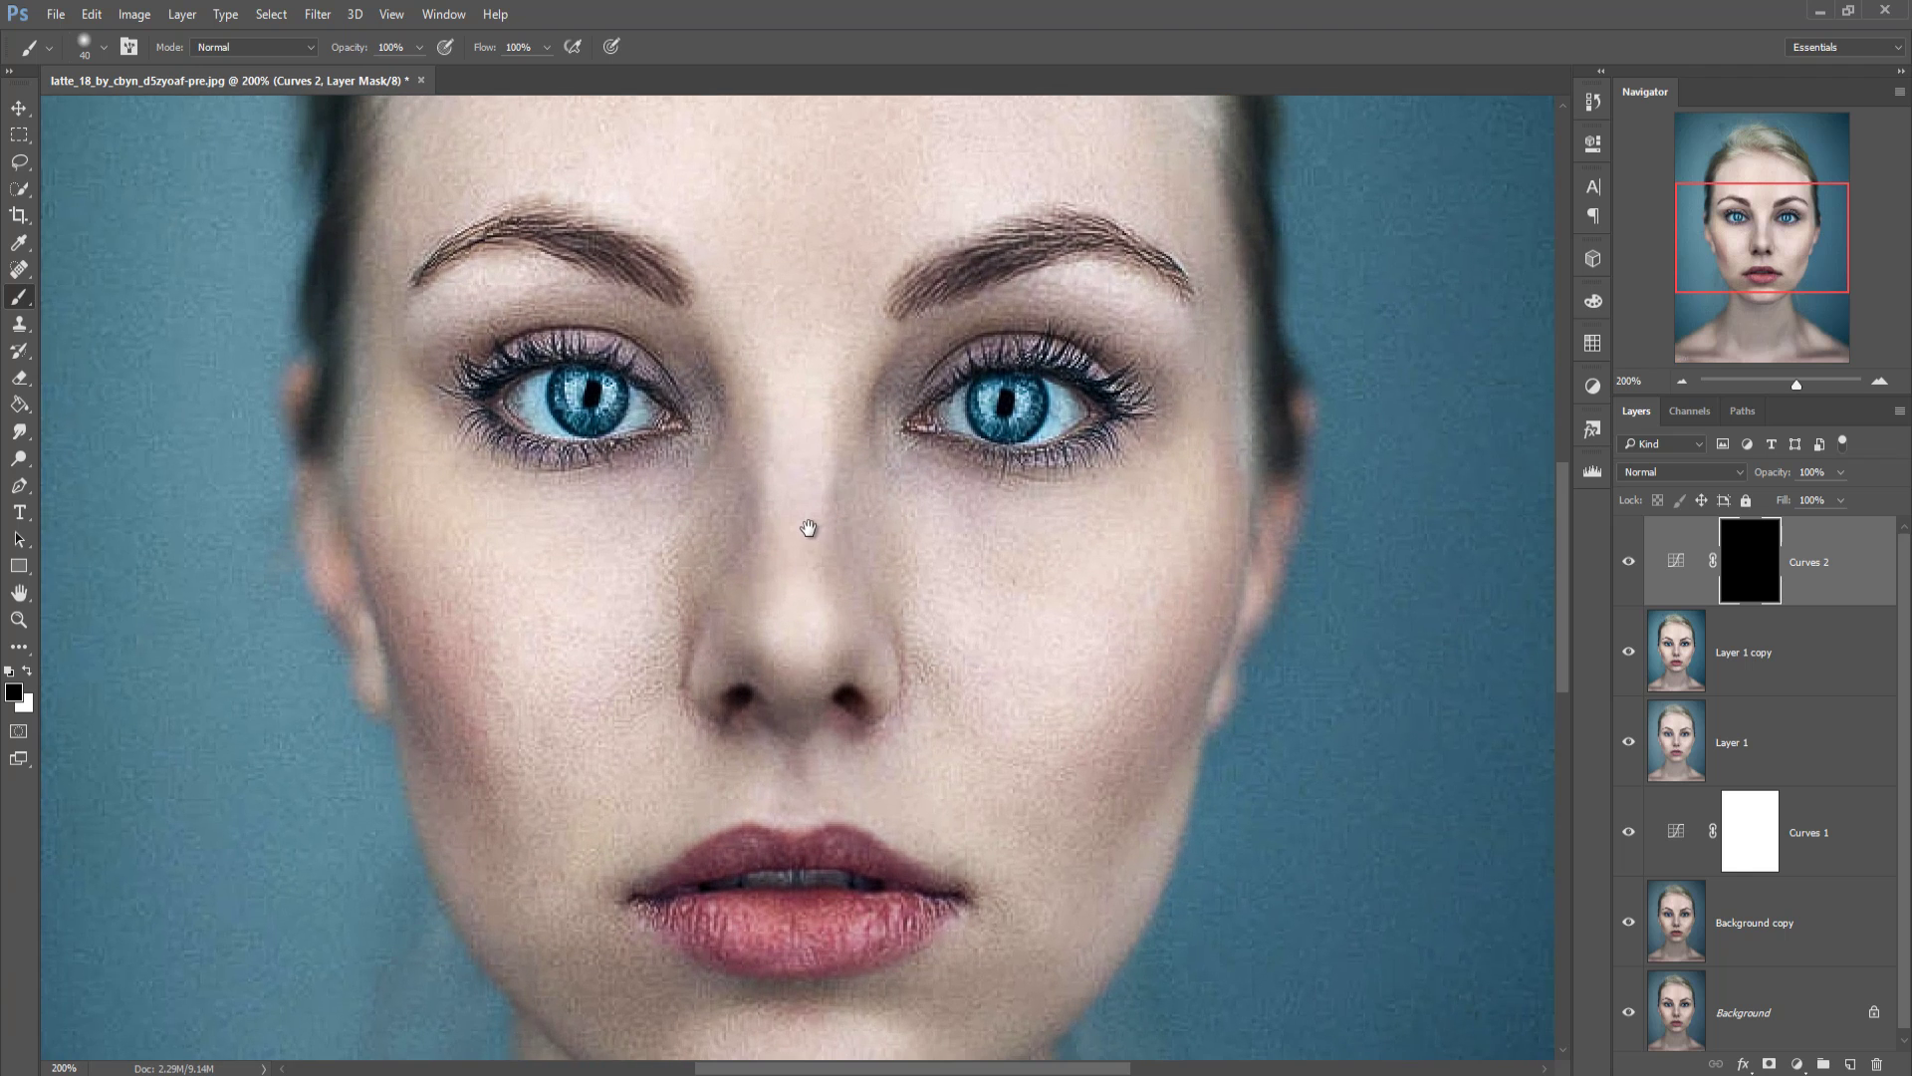
drag(811, 529, 871, 640)
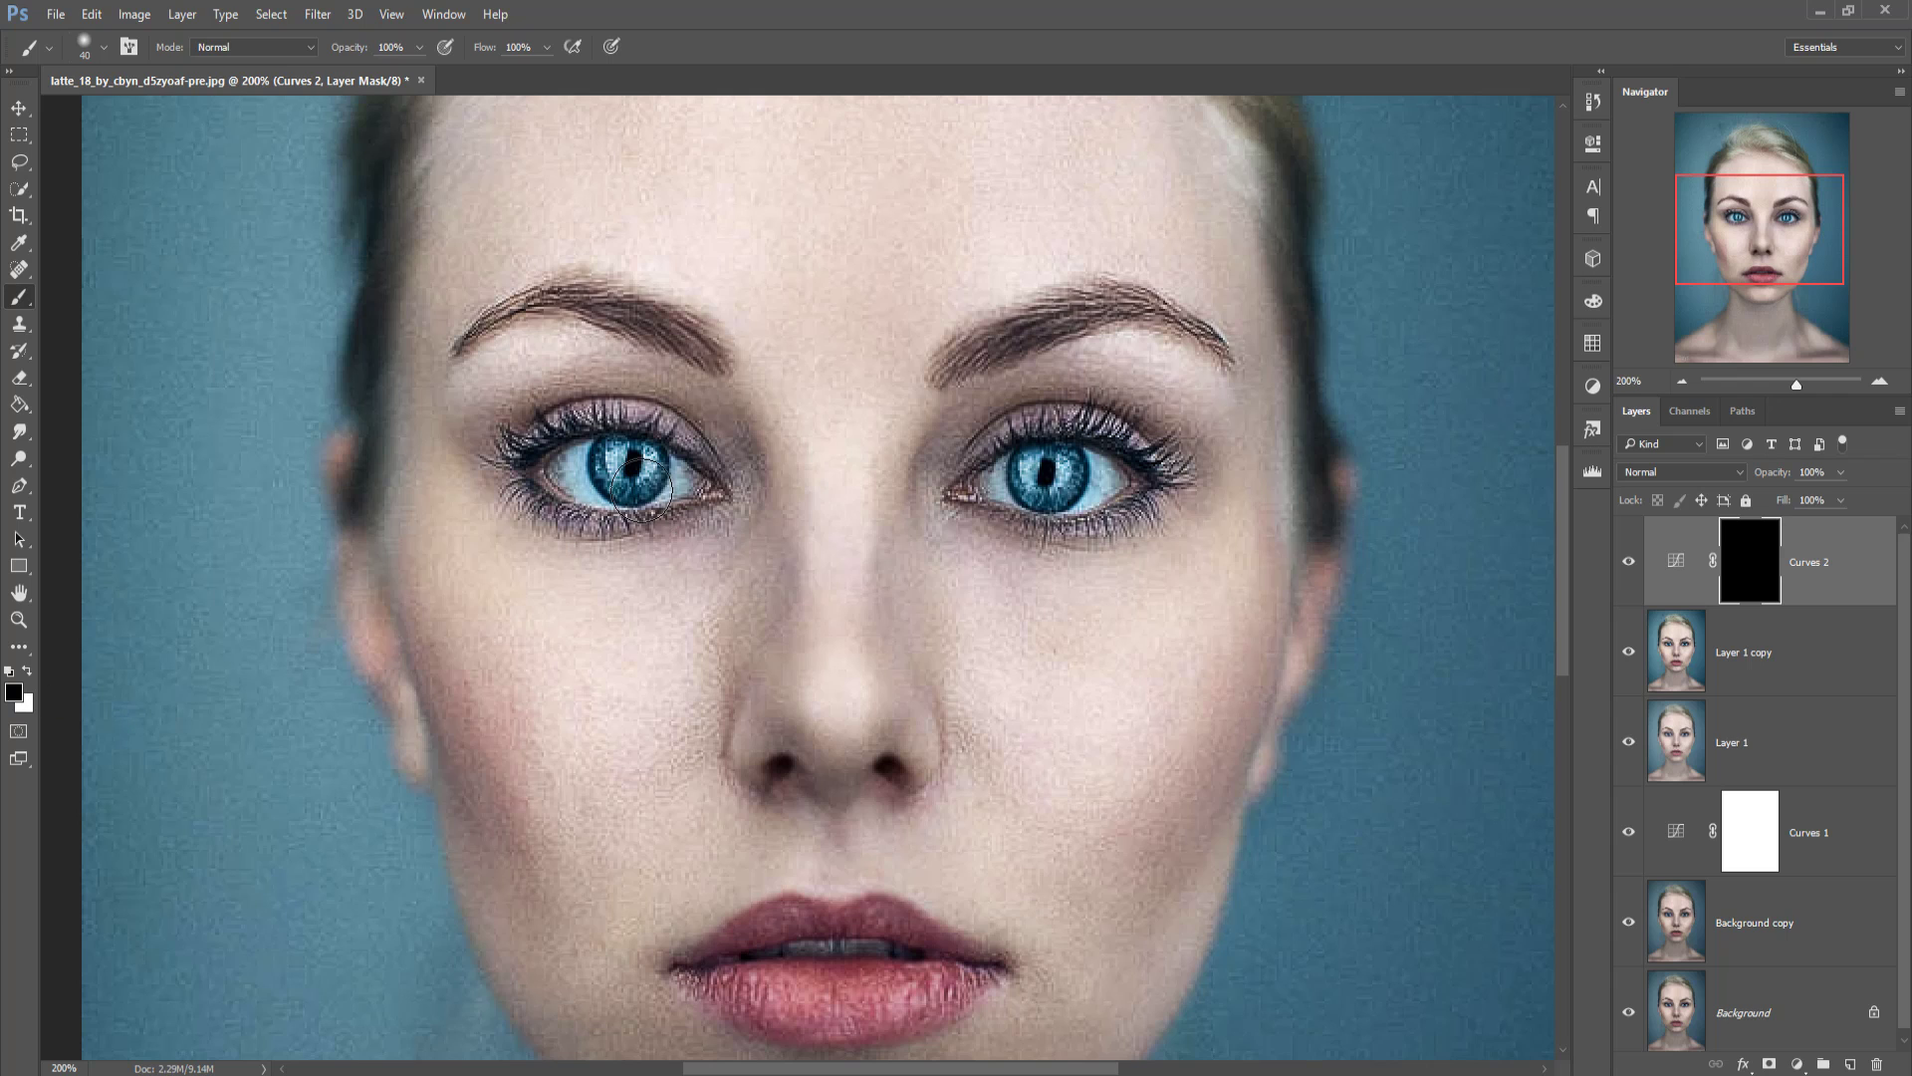
key(bracketleft)
click(28, 672)
mouse_move(603, 460)
mouse_down()
mouse_move(643, 472)
mouse_move(615, 468)
mouse_up()
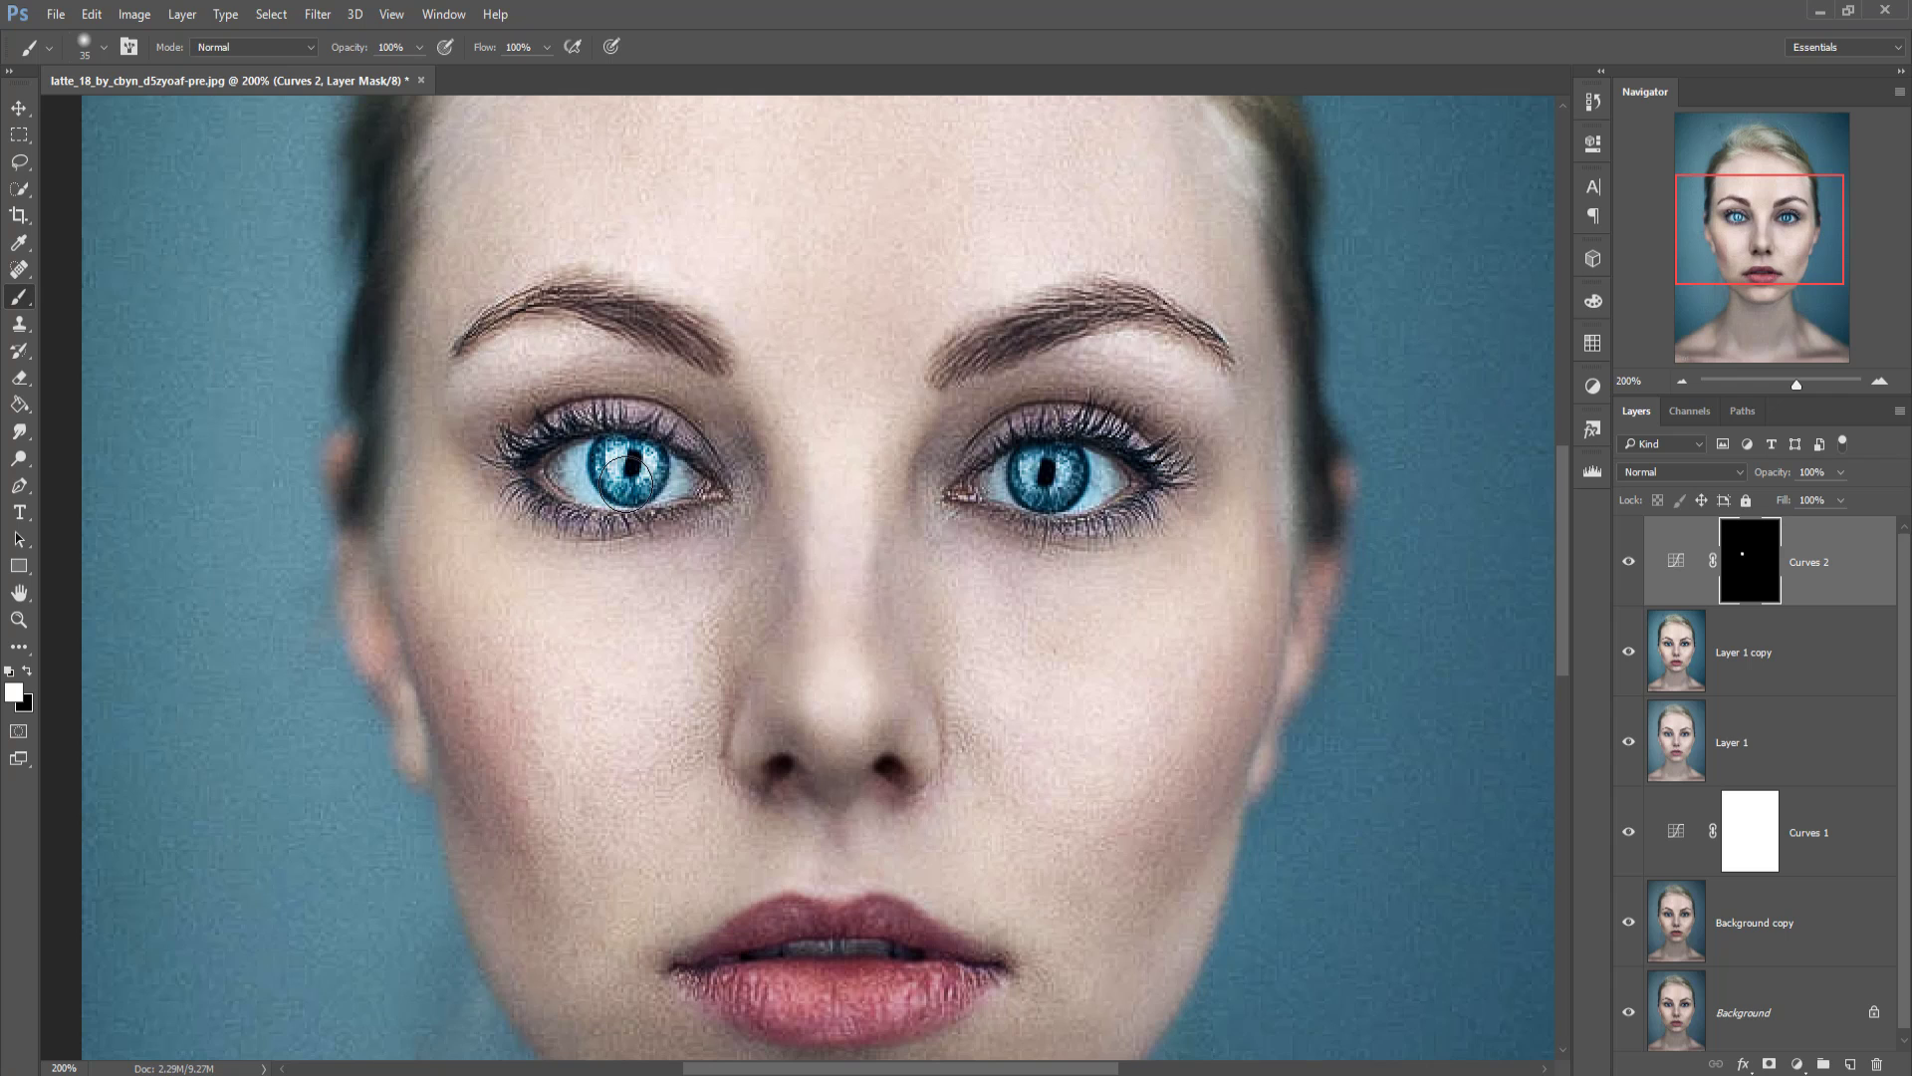
mouse_move(1036, 470)
mouse_down()
mouse_move(1065, 488)
mouse_move(1047, 456)
mouse_move(1070, 464)
mouse_move(1038, 482)
mouse_move(1051, 493)
mouse_up()
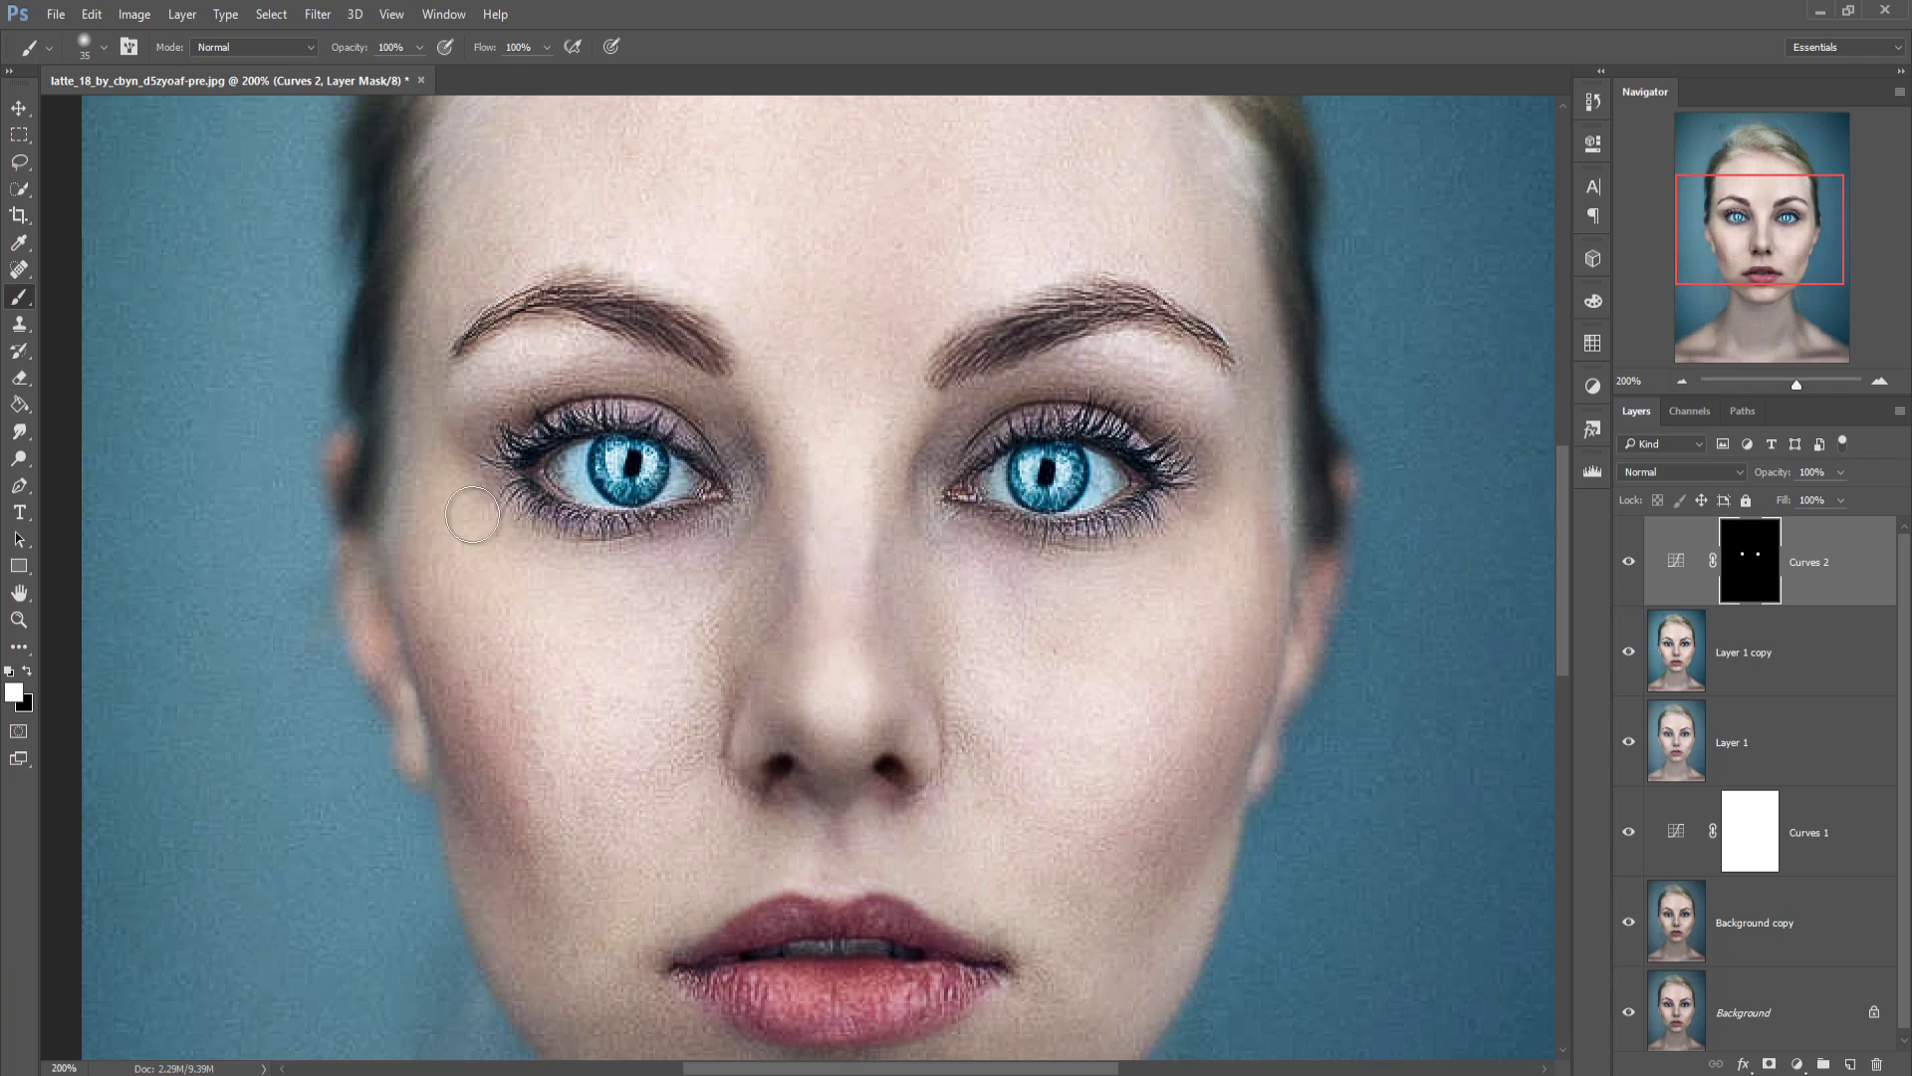
click(18, 115)
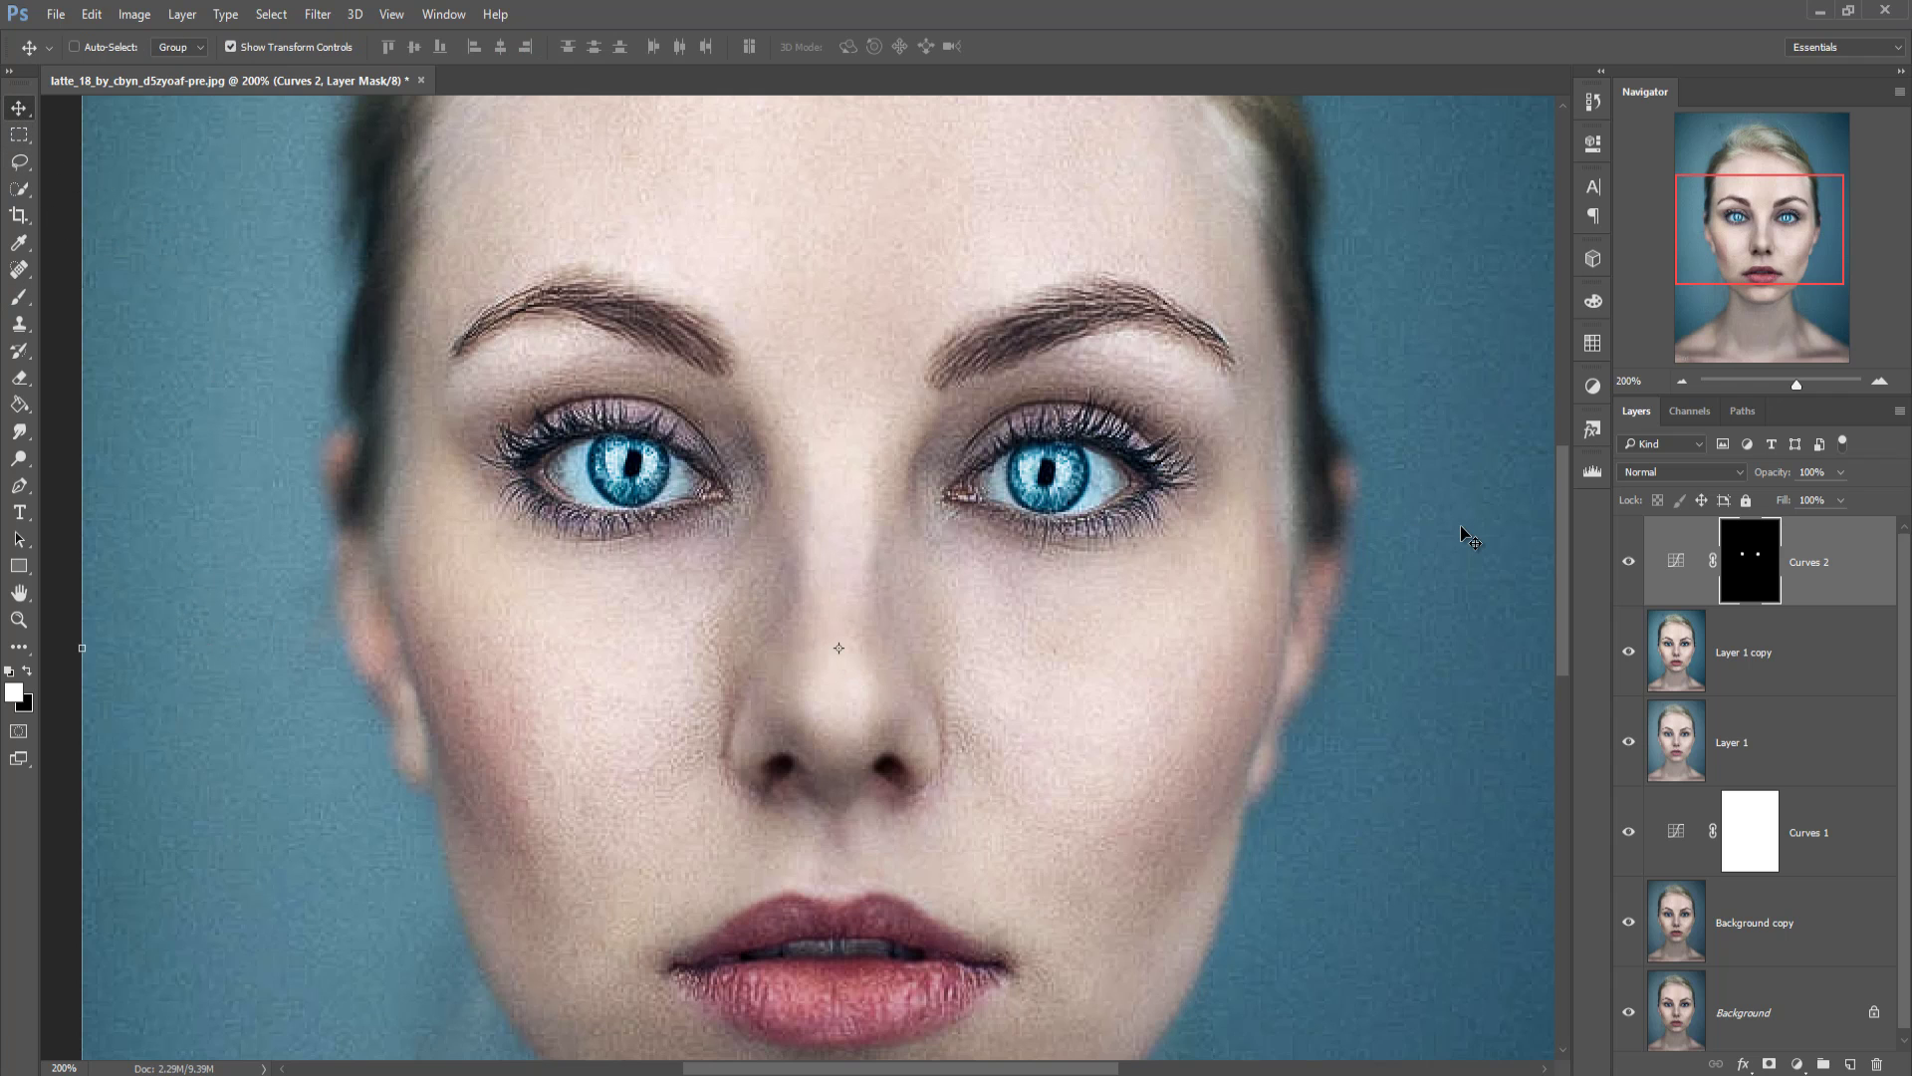
key(ctrl+minus)
key(ctrl+minus)
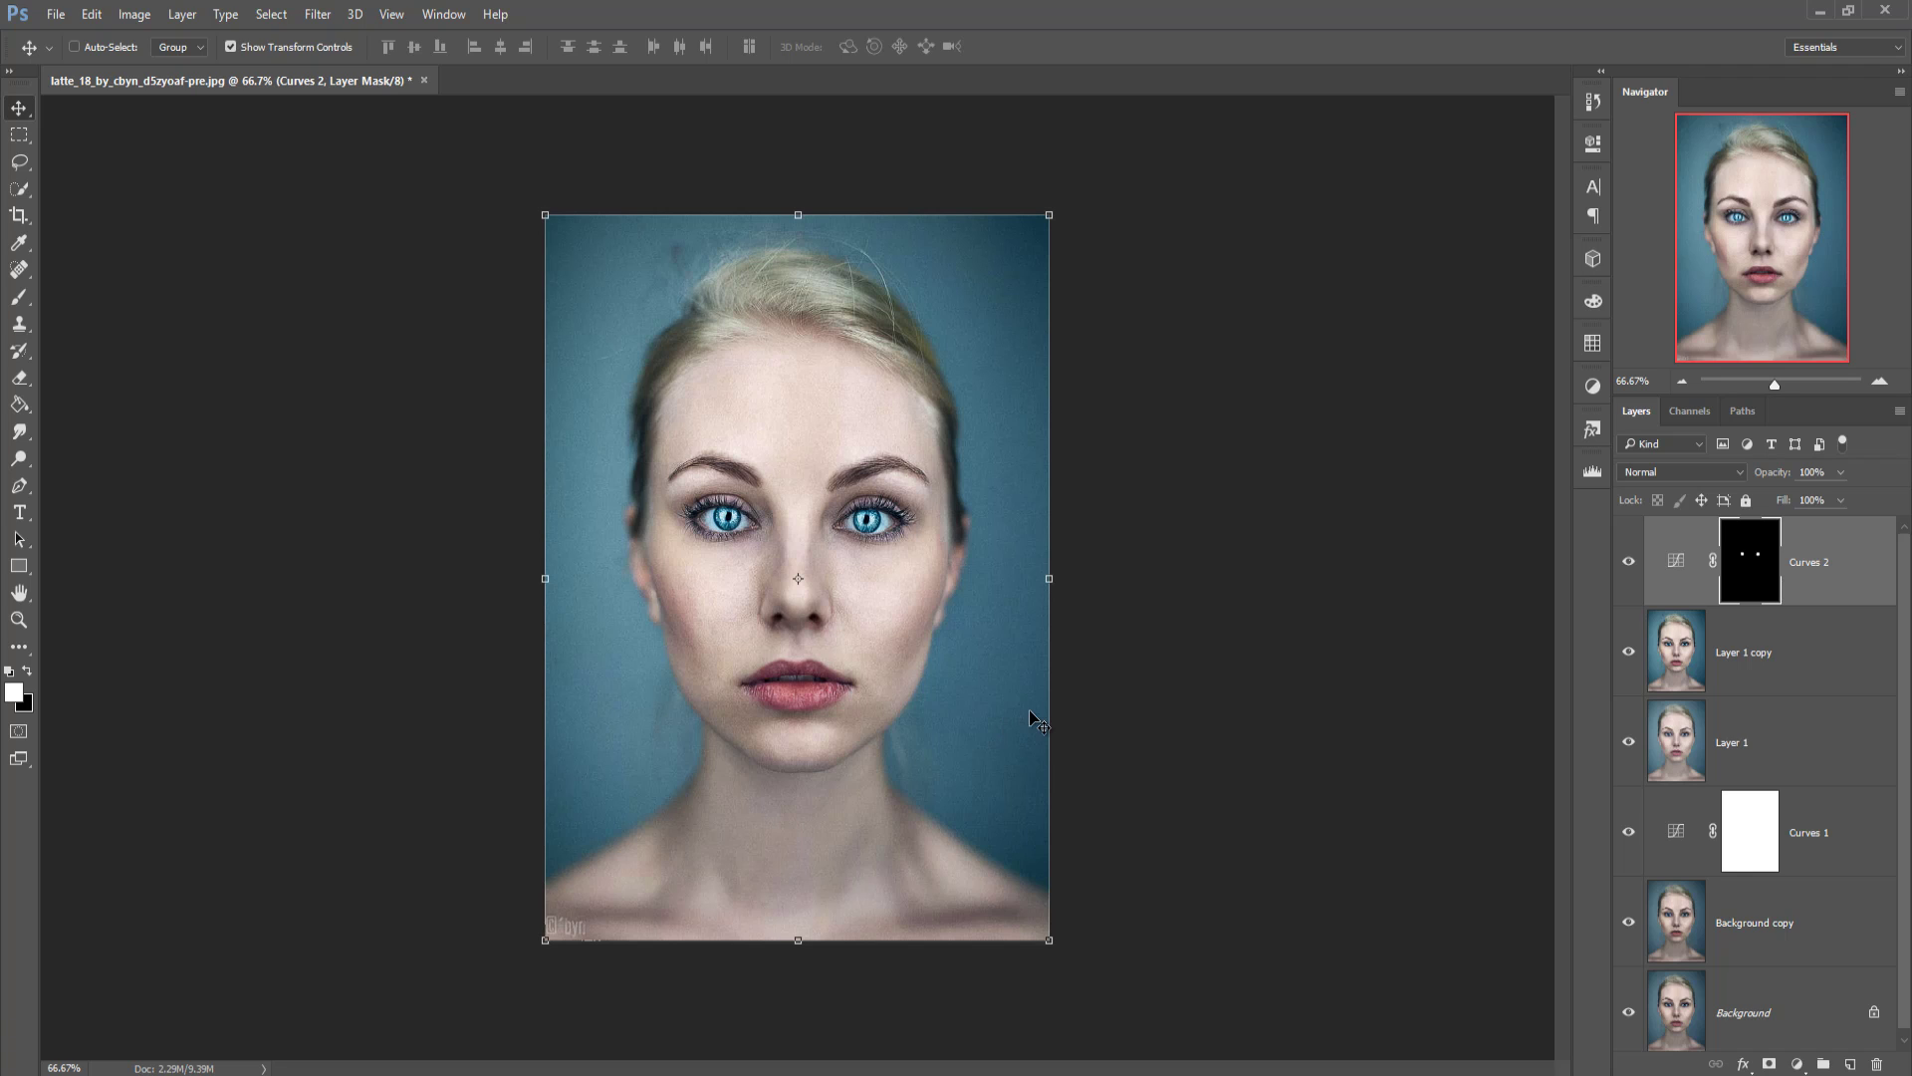
Step: Stamp all visible layers into a new merged layer above Curves 2
click(1831, 561)
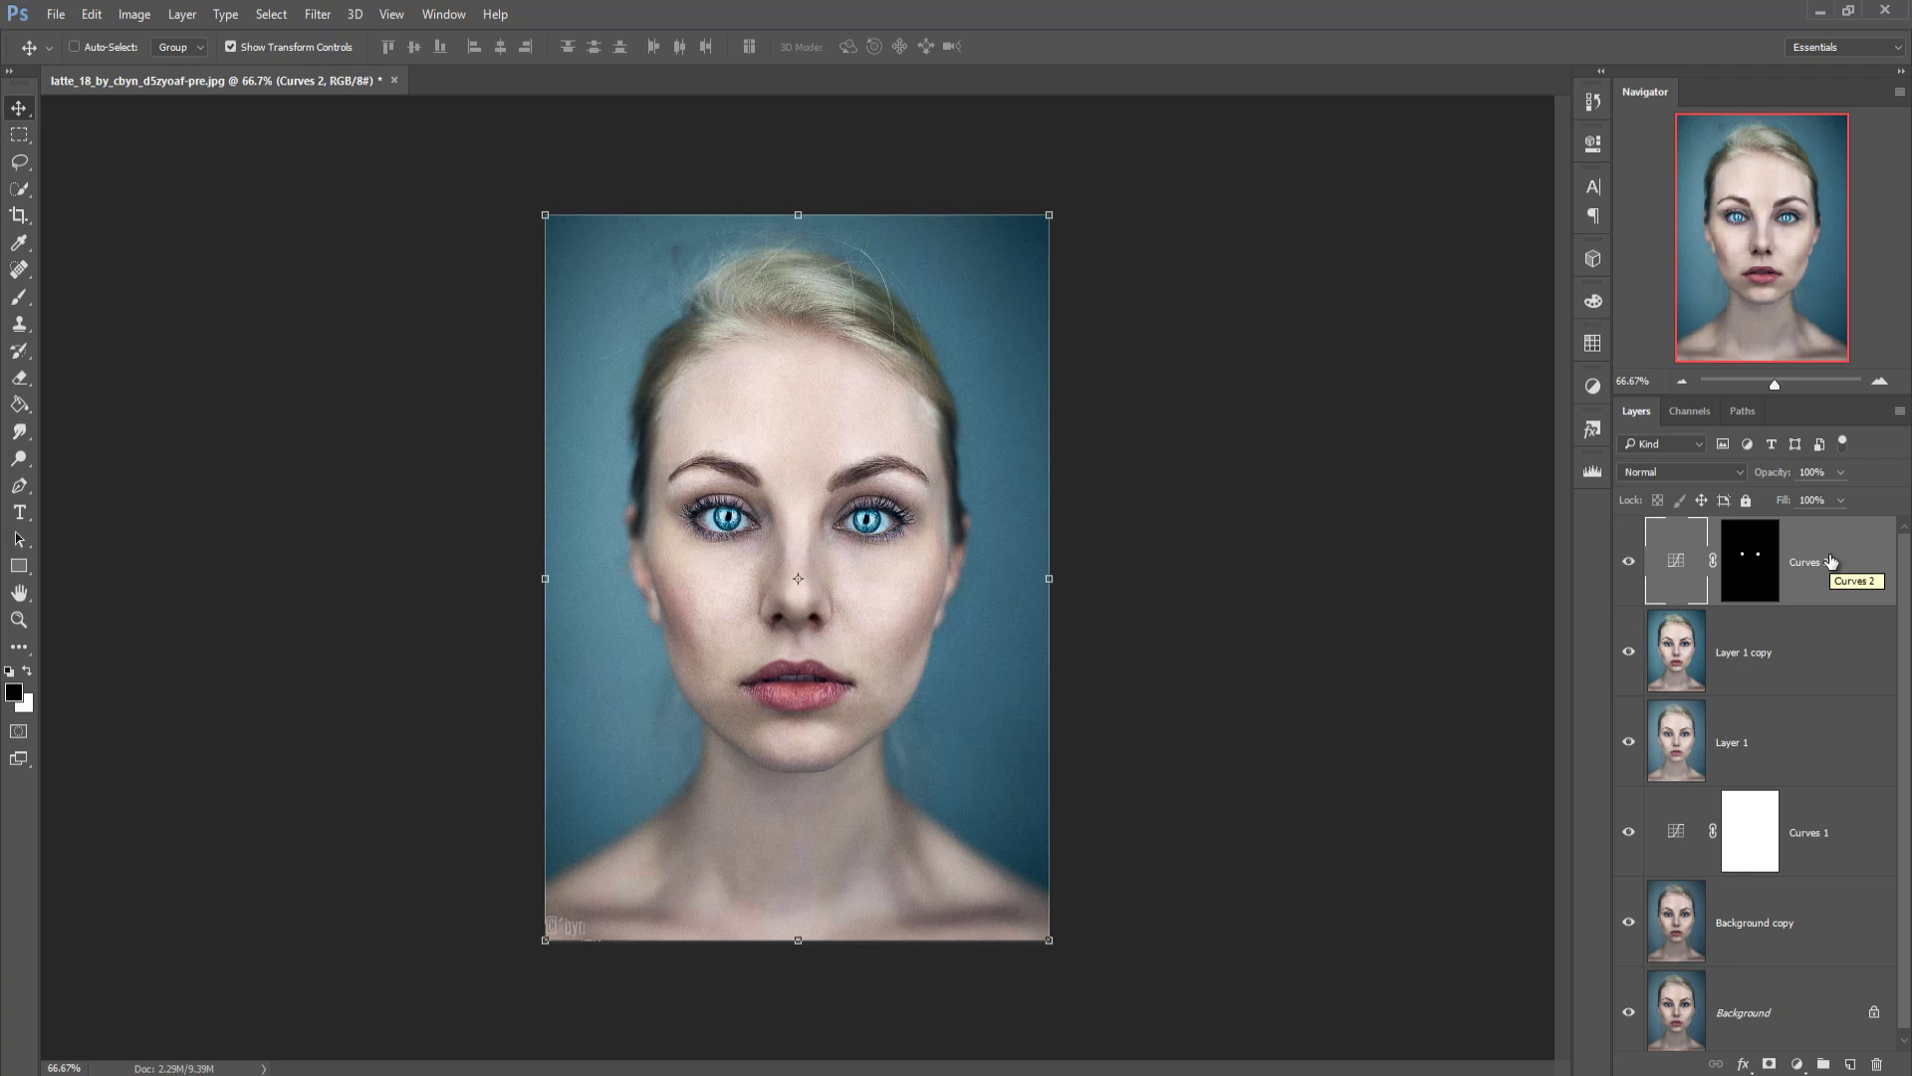
key(ctrl)
key(ctrl+shift+alt+e)
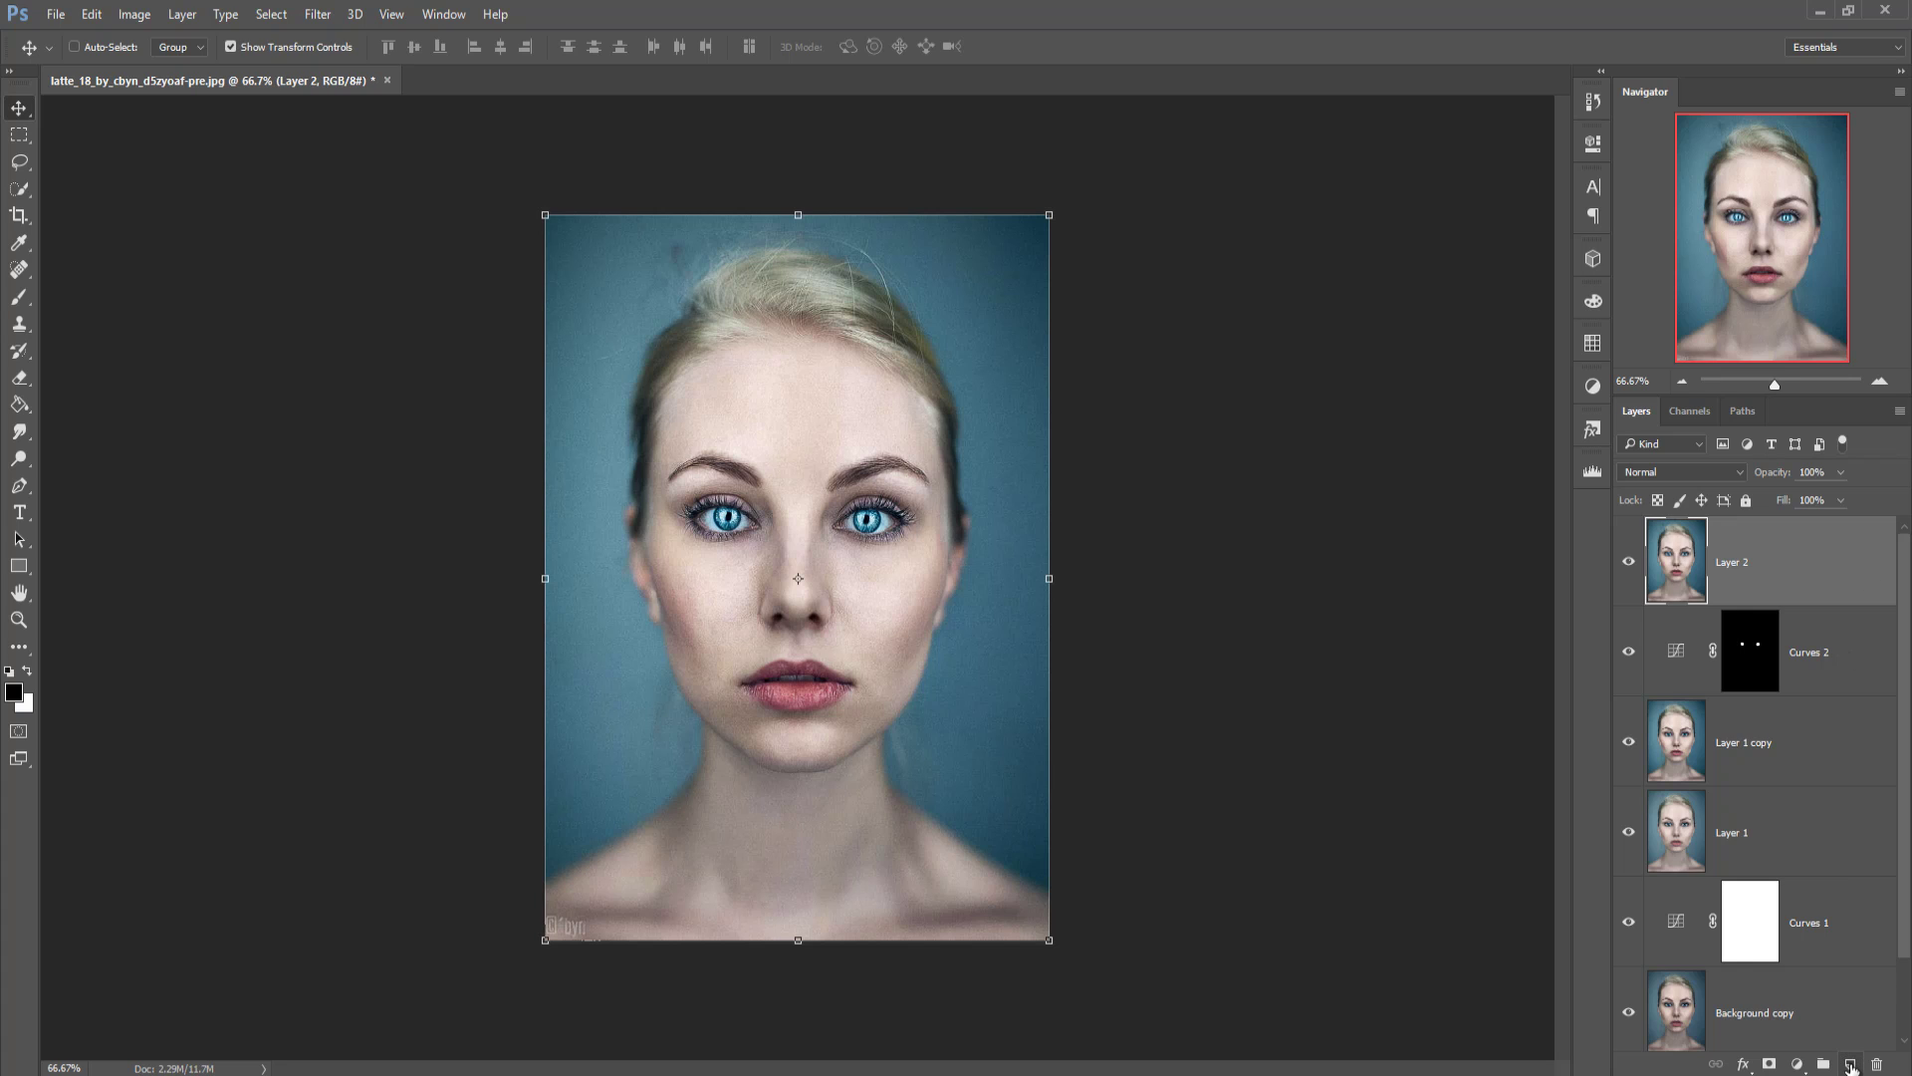
Step: Create a new layer above Layer 2 filled with 50% Gray and set its blend mode to Overlay
click(1850, 1064)
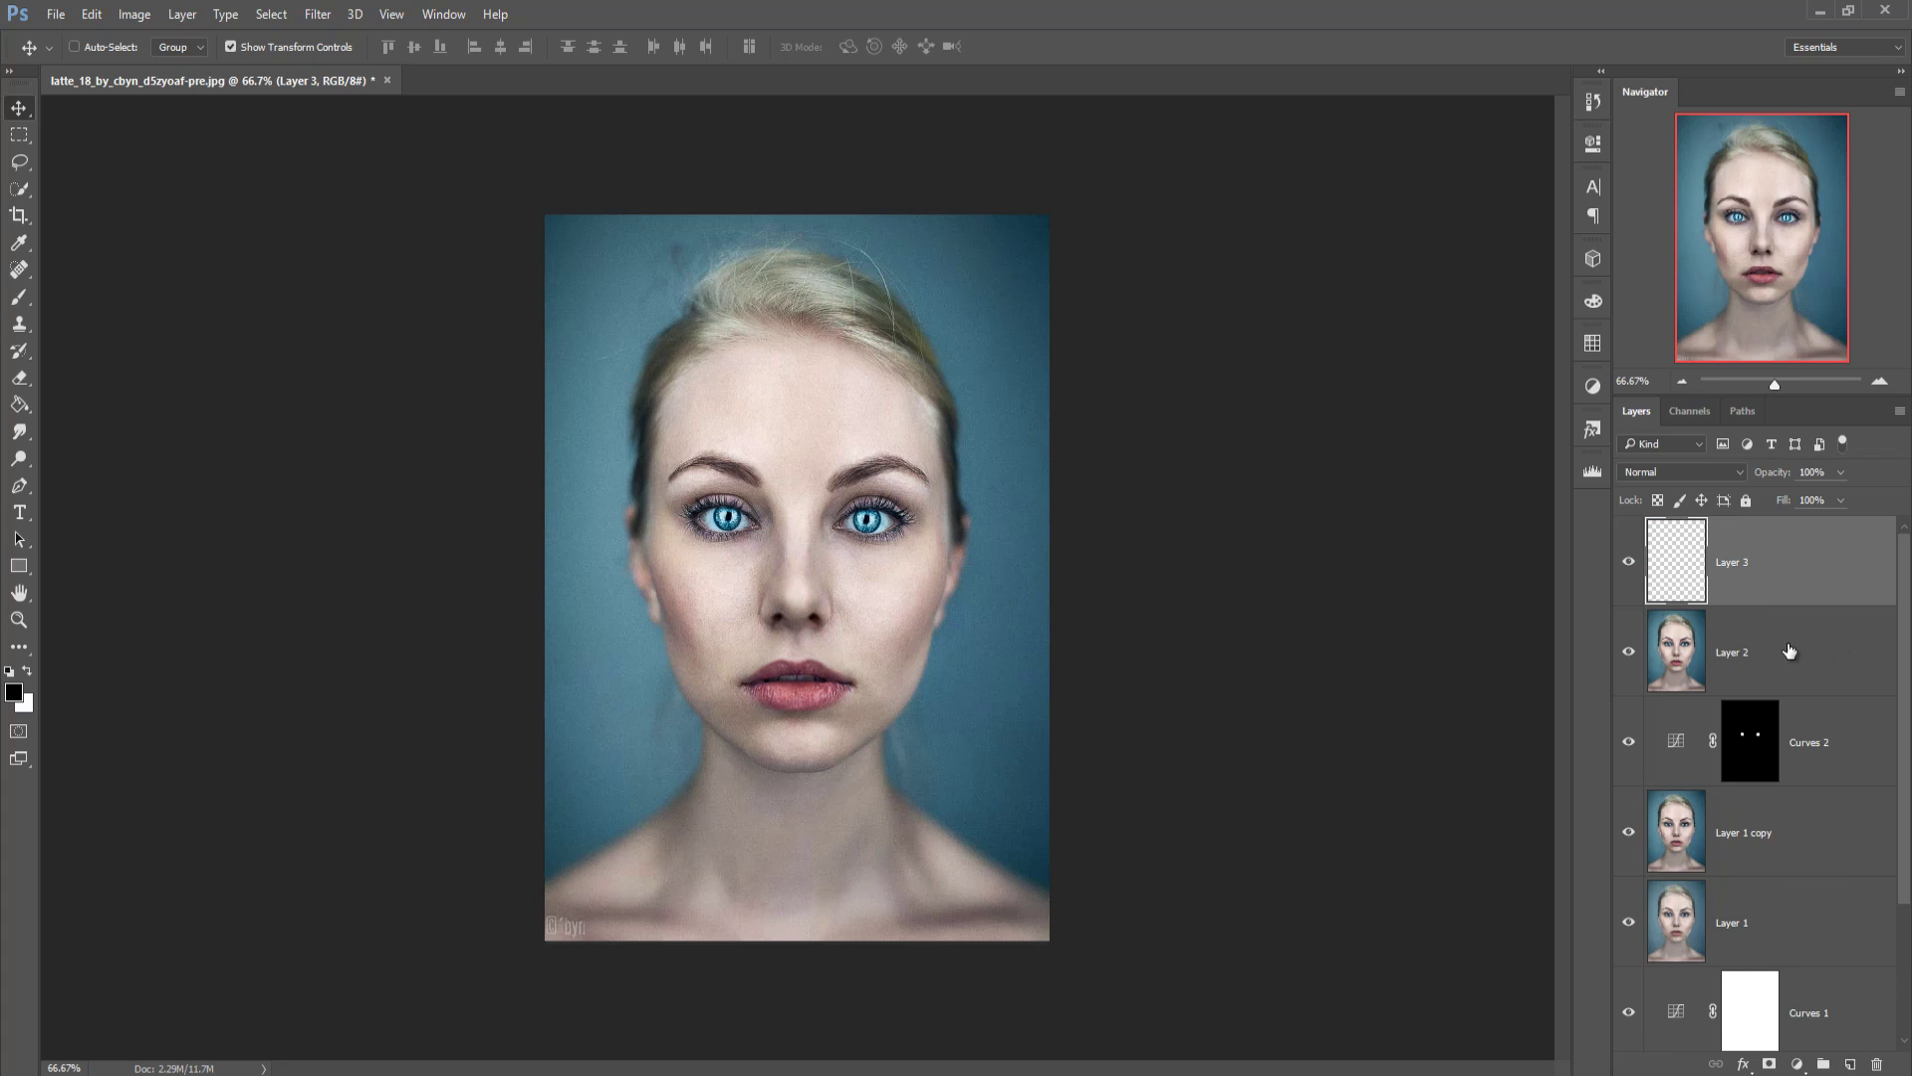
click(91, 15)
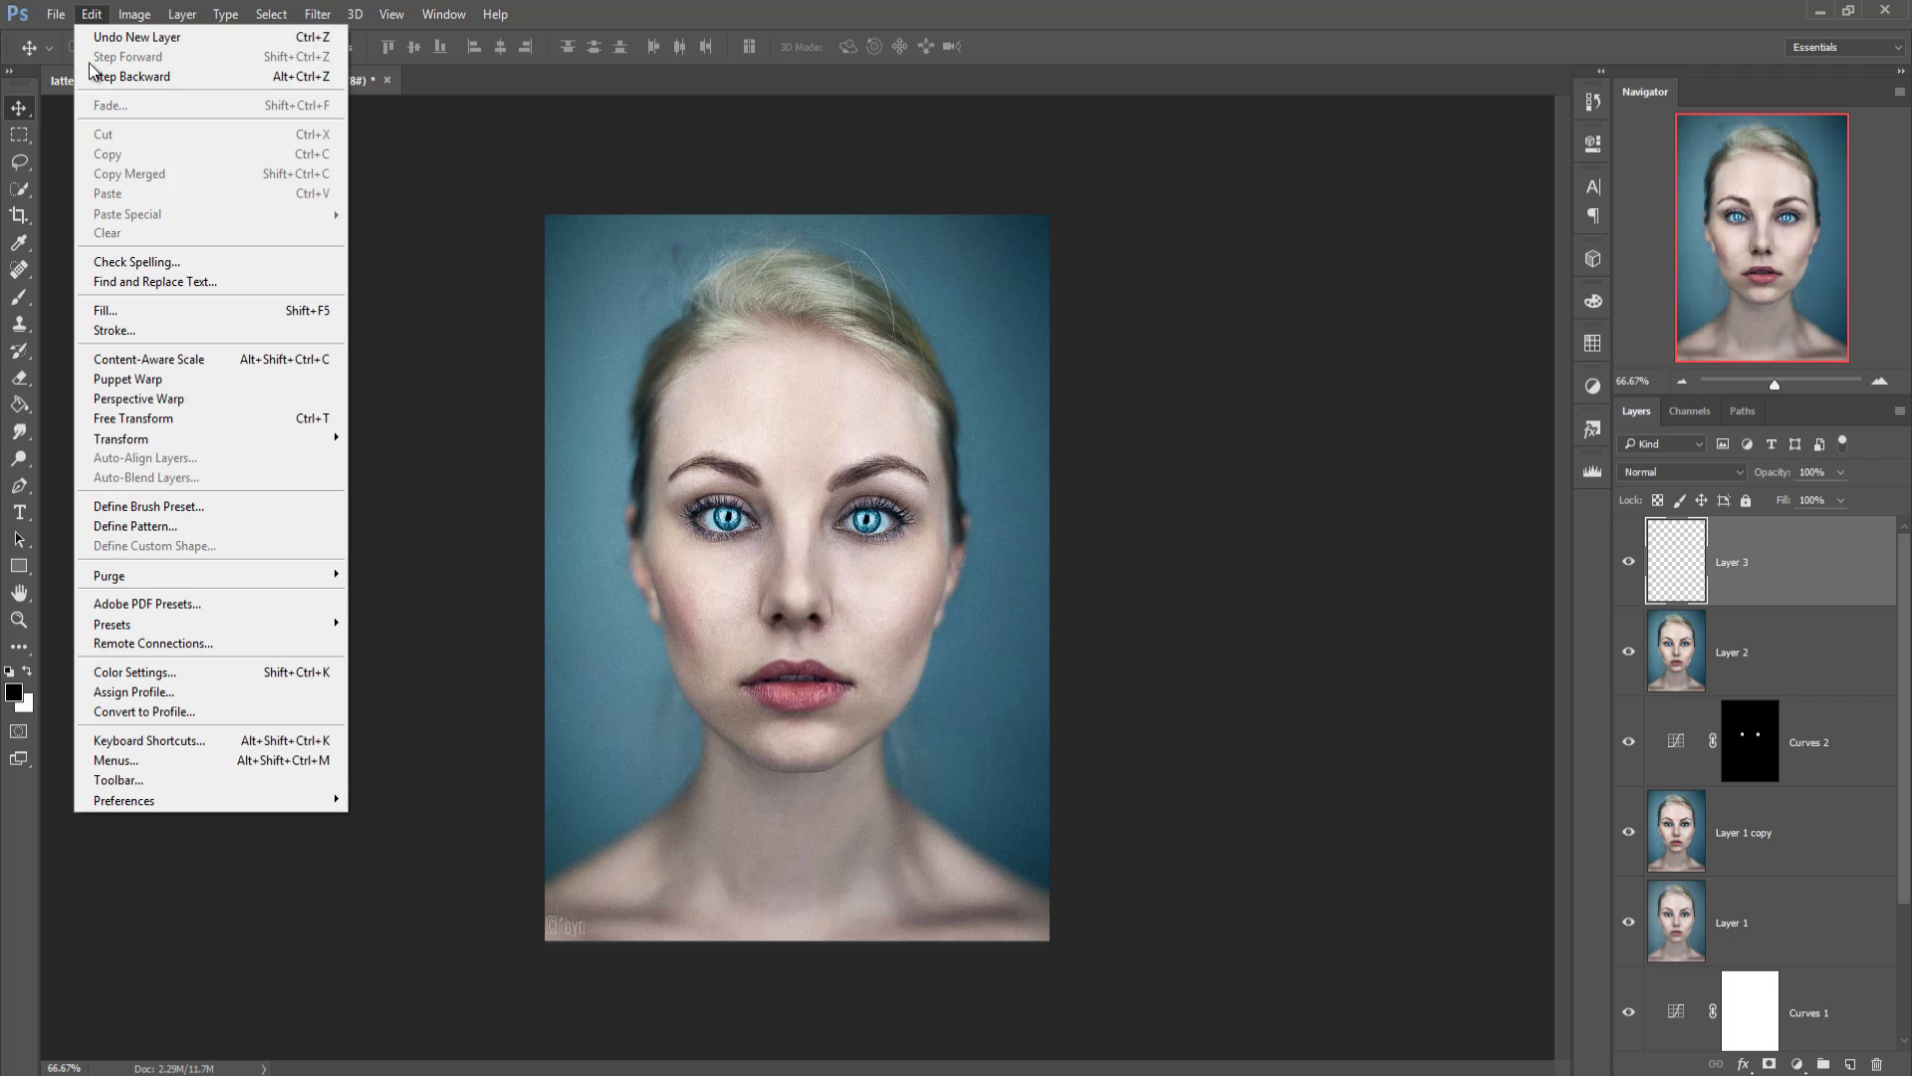
click(128, 319)
click(1024, 317)
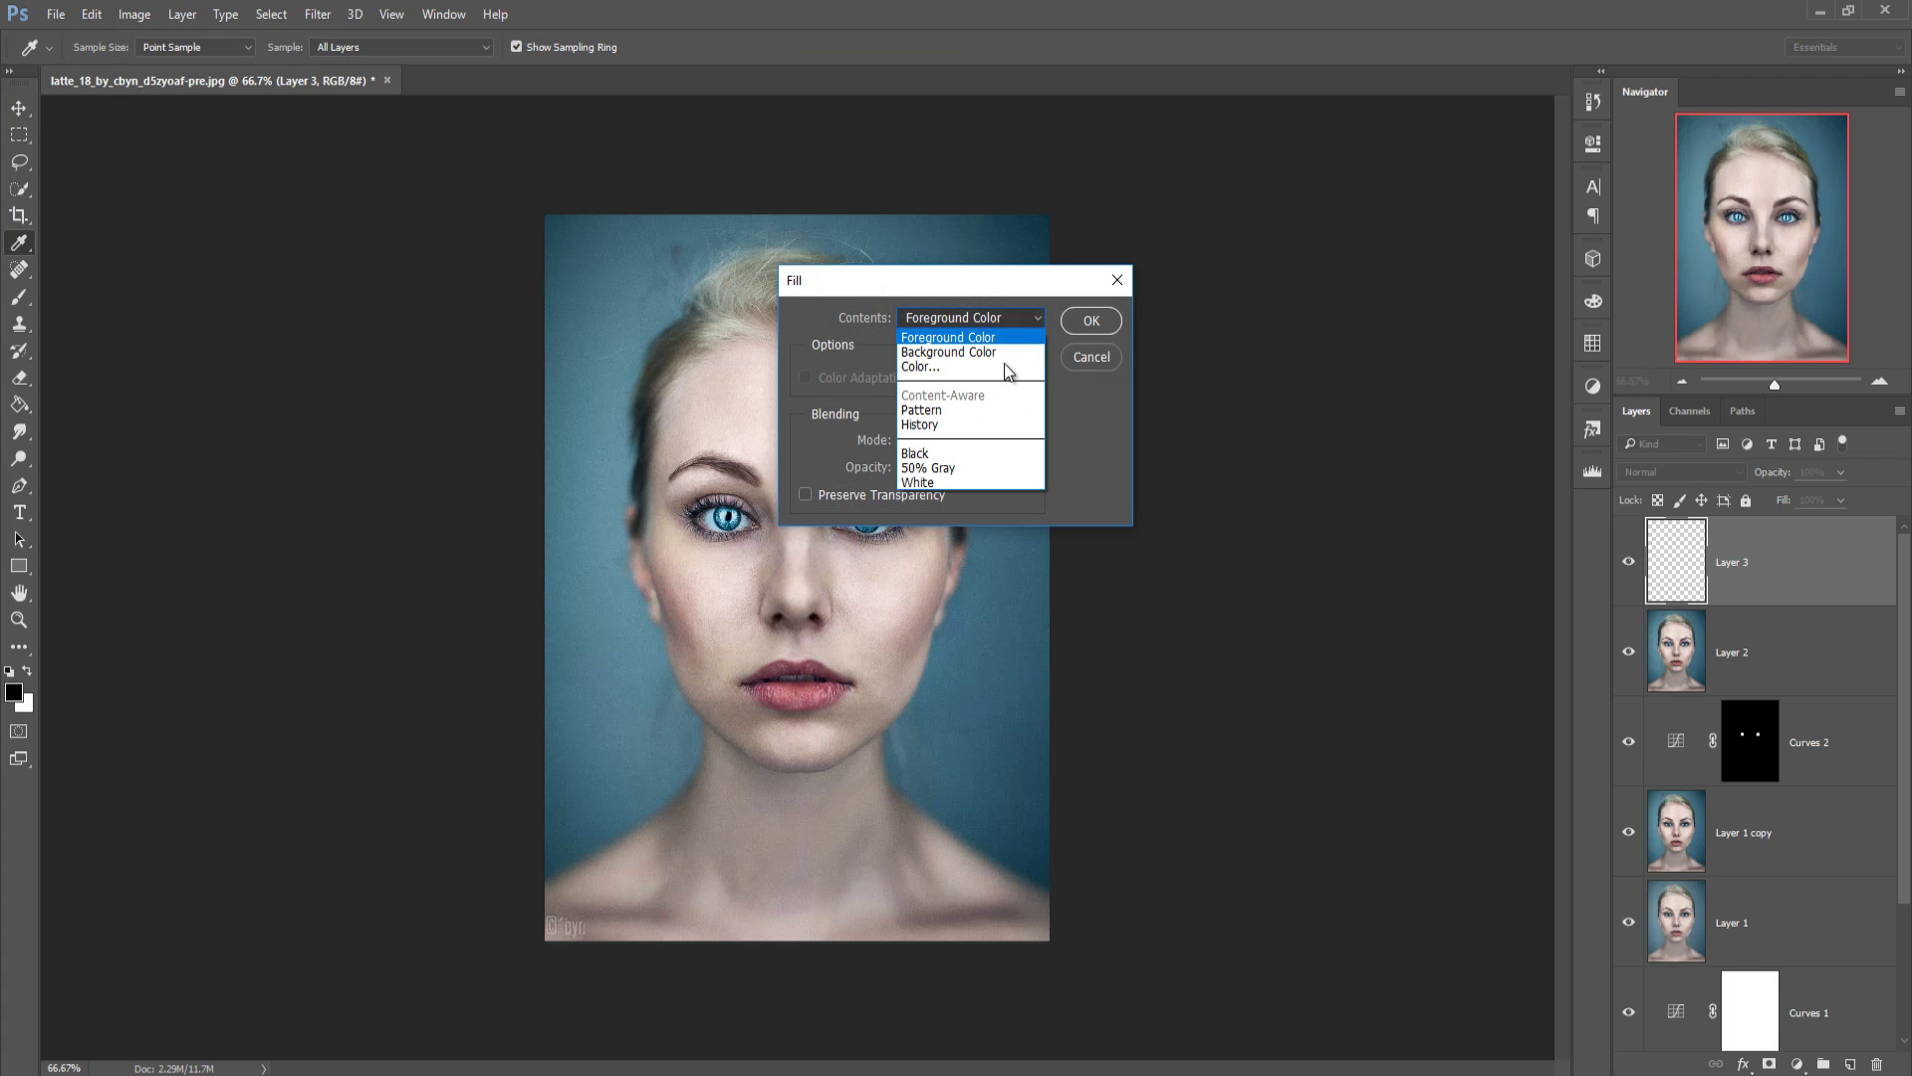
click(1012, 481)
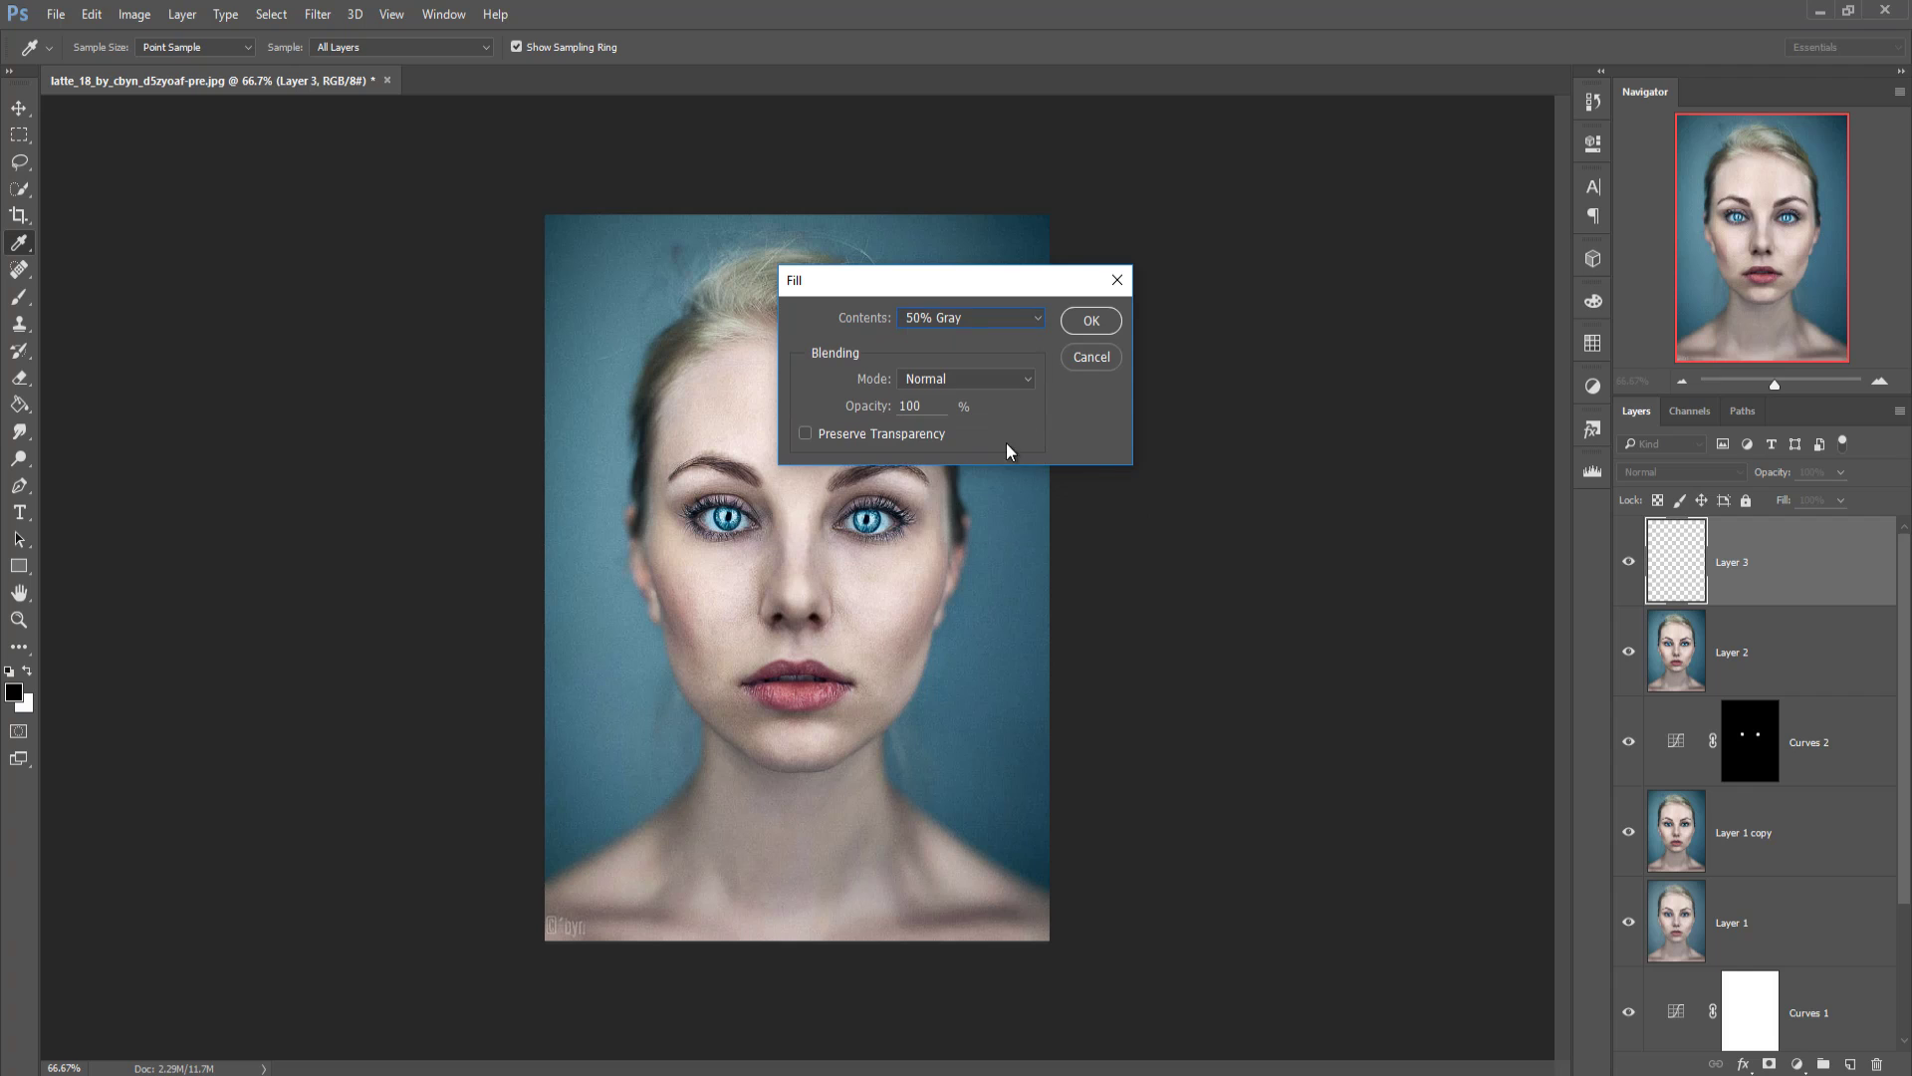
click(1091, 320)
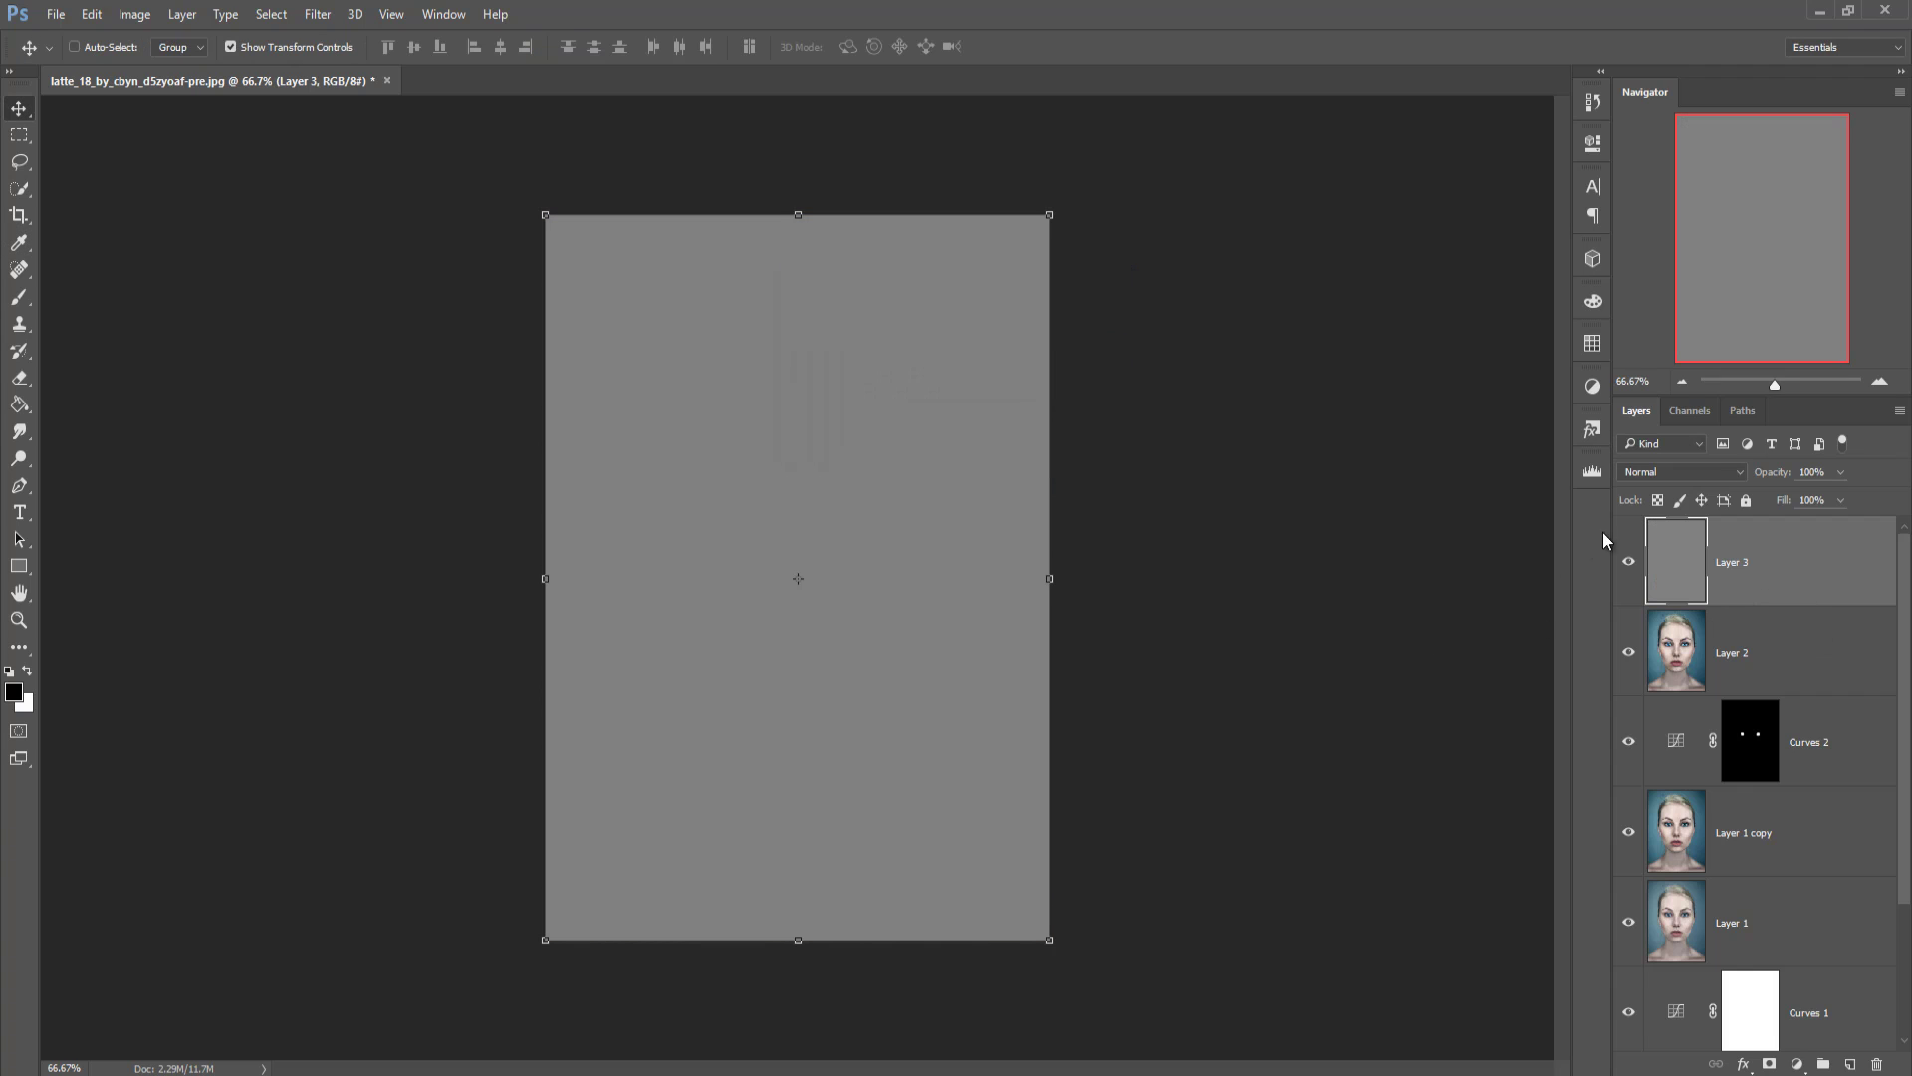
click(1718, 473)
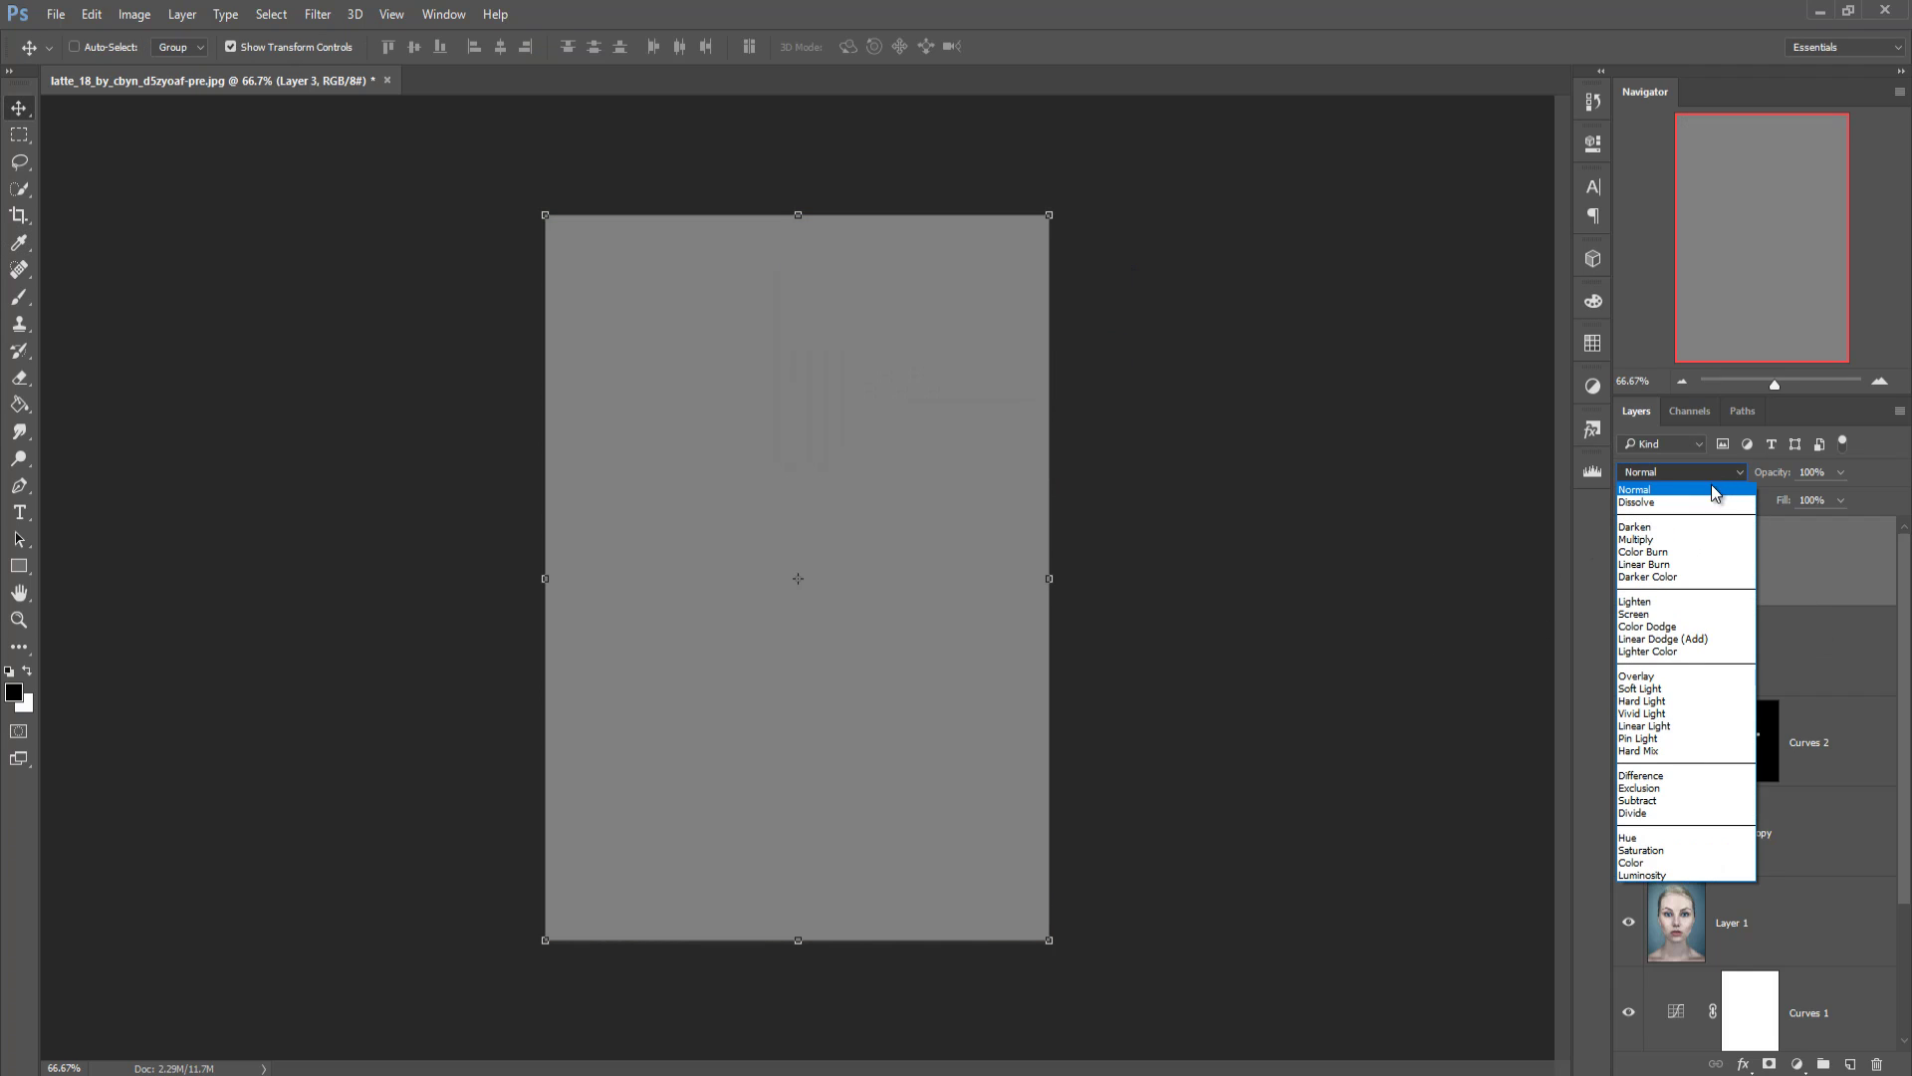
click(1680, 677)
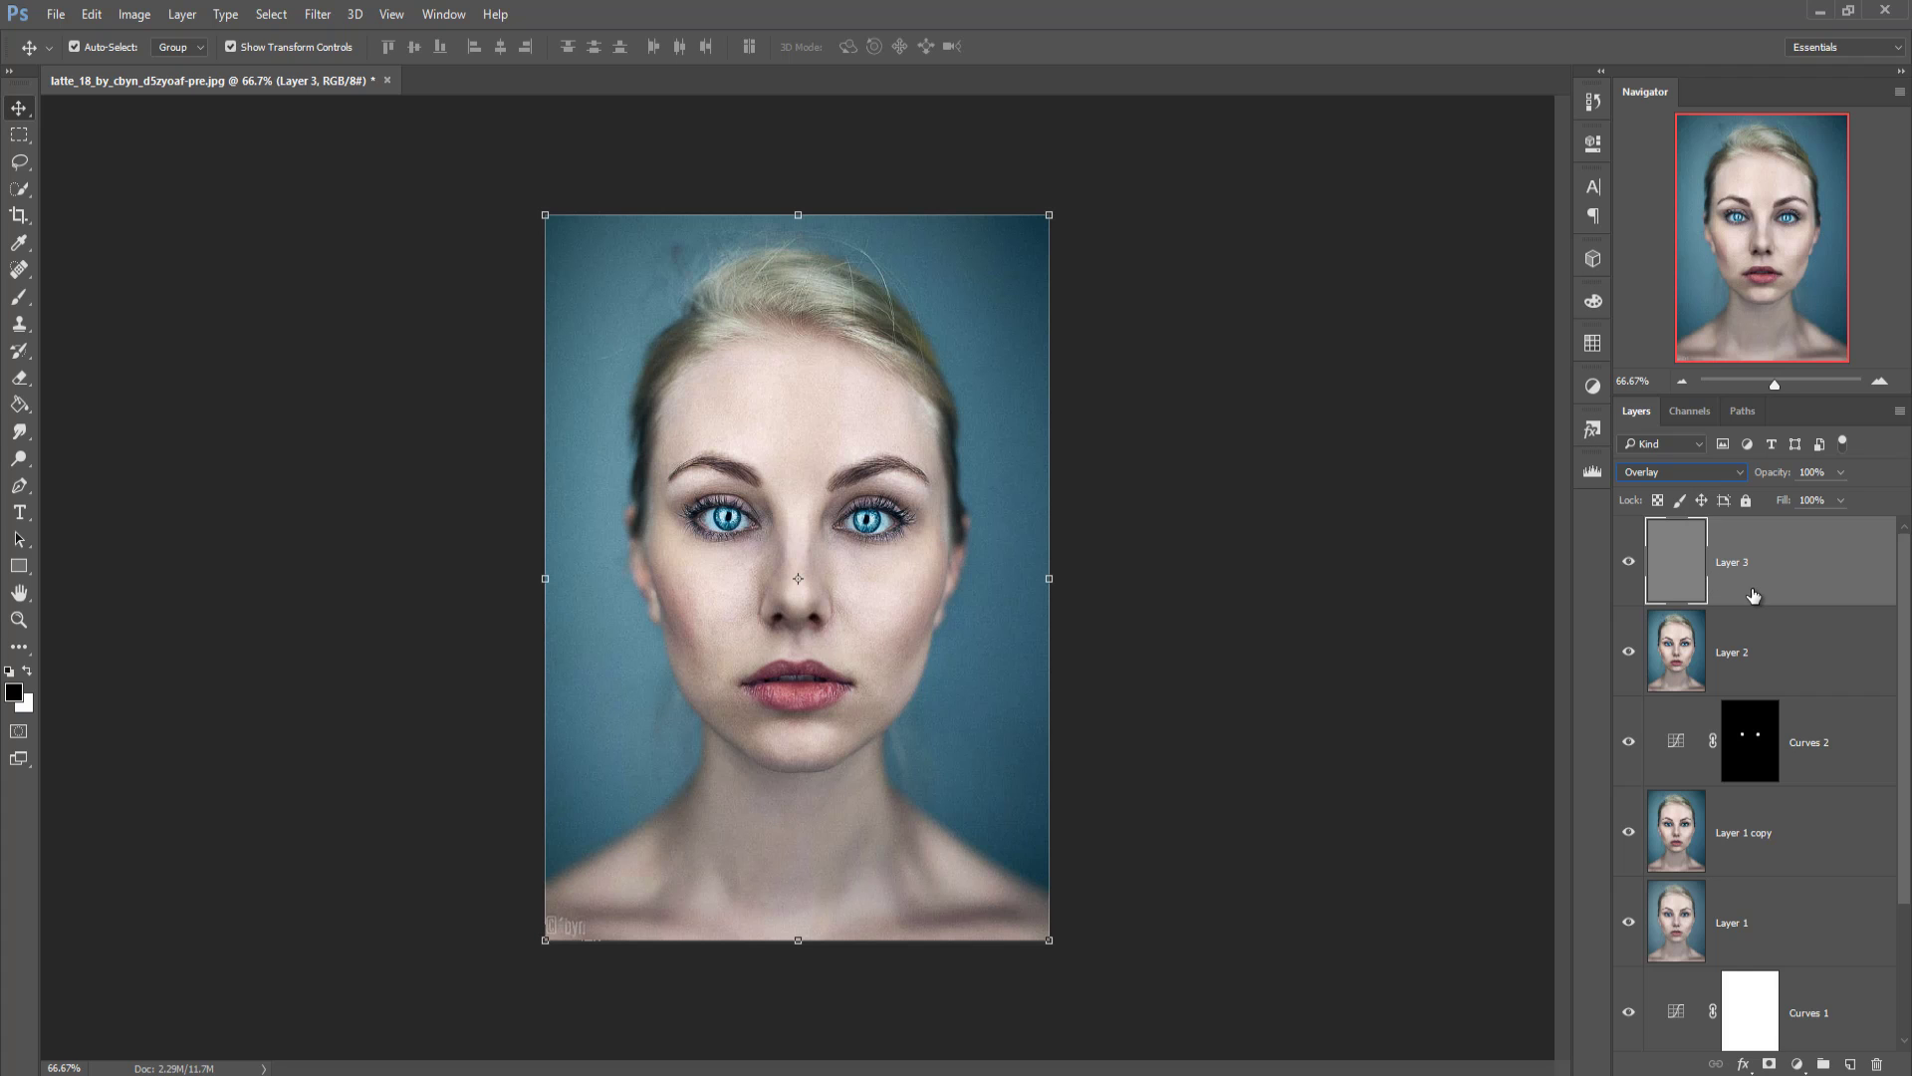
Step: Stamp all visible layers into a new merged layer on top and duplicate that layer
key(ctrl+plus)
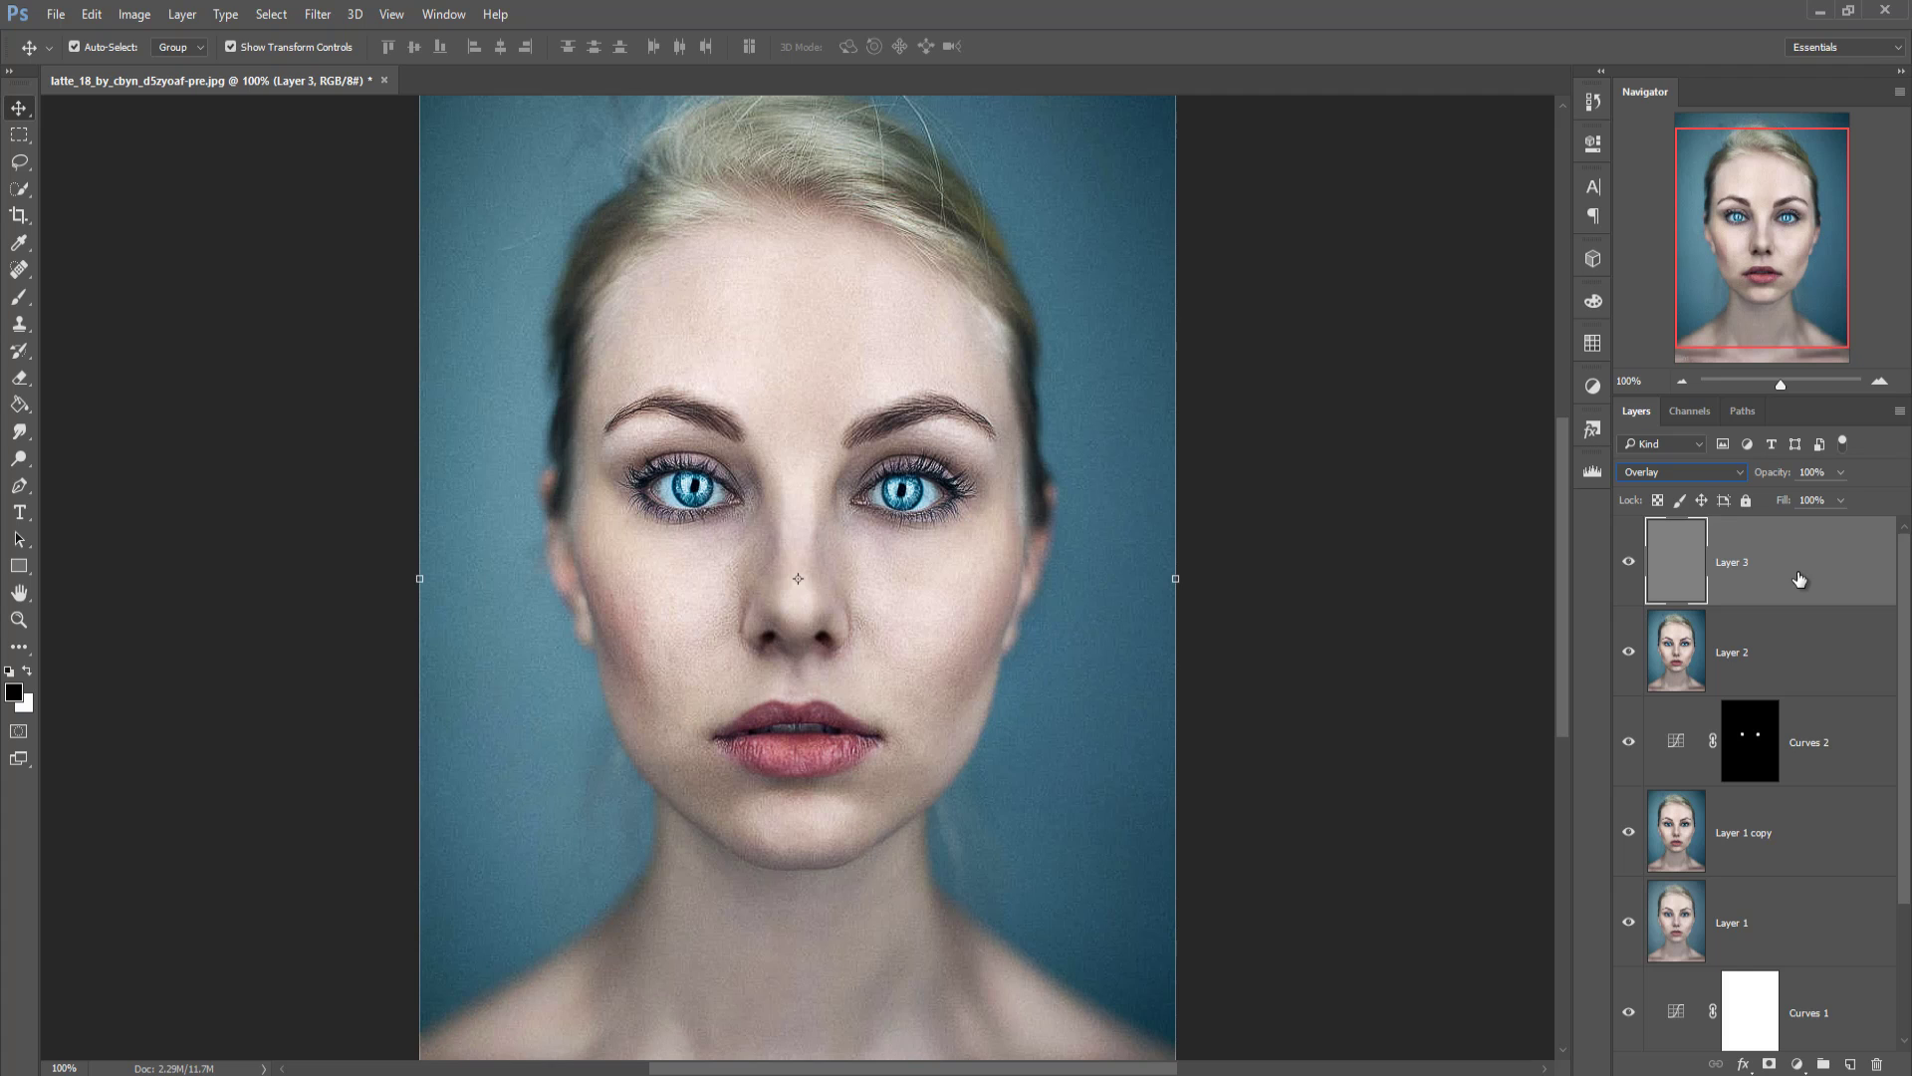
key(ctrl+alt+shift+e)
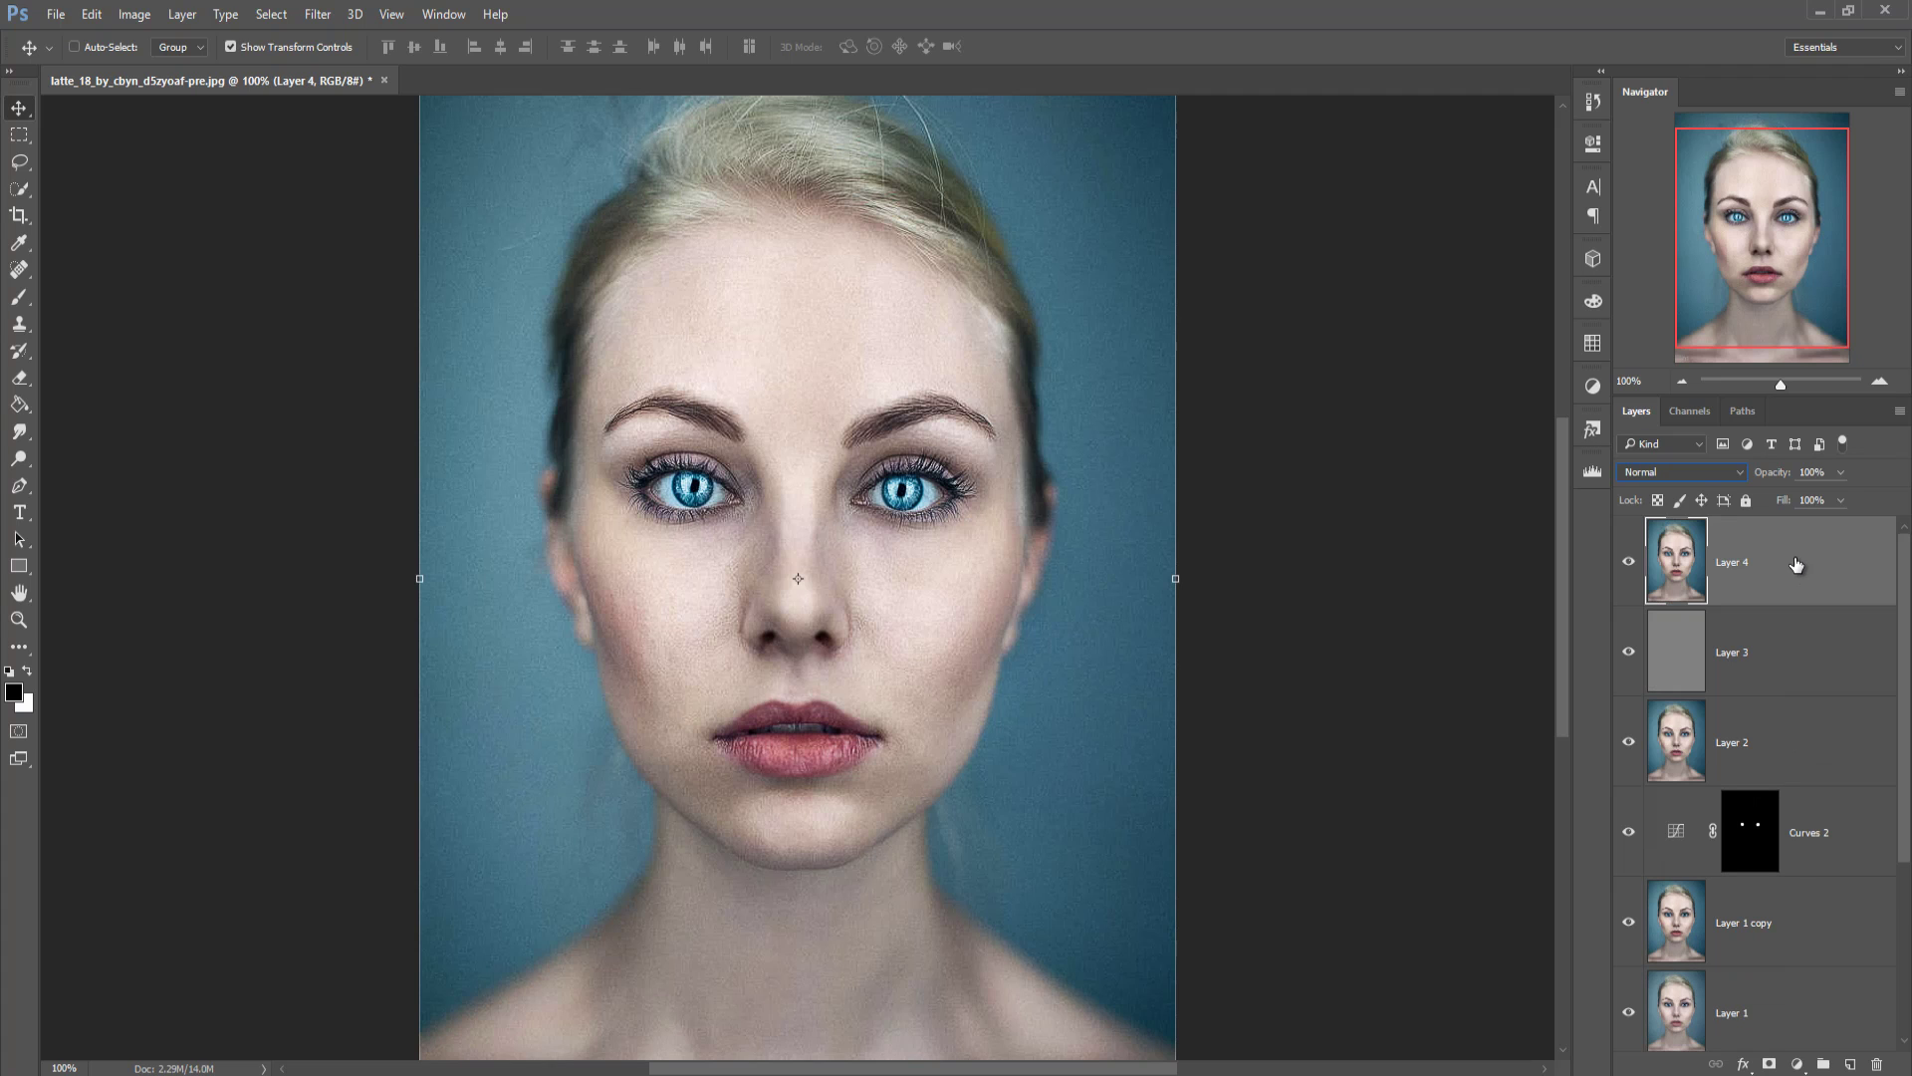
right_click(1799, 577)
click(1594, 229)
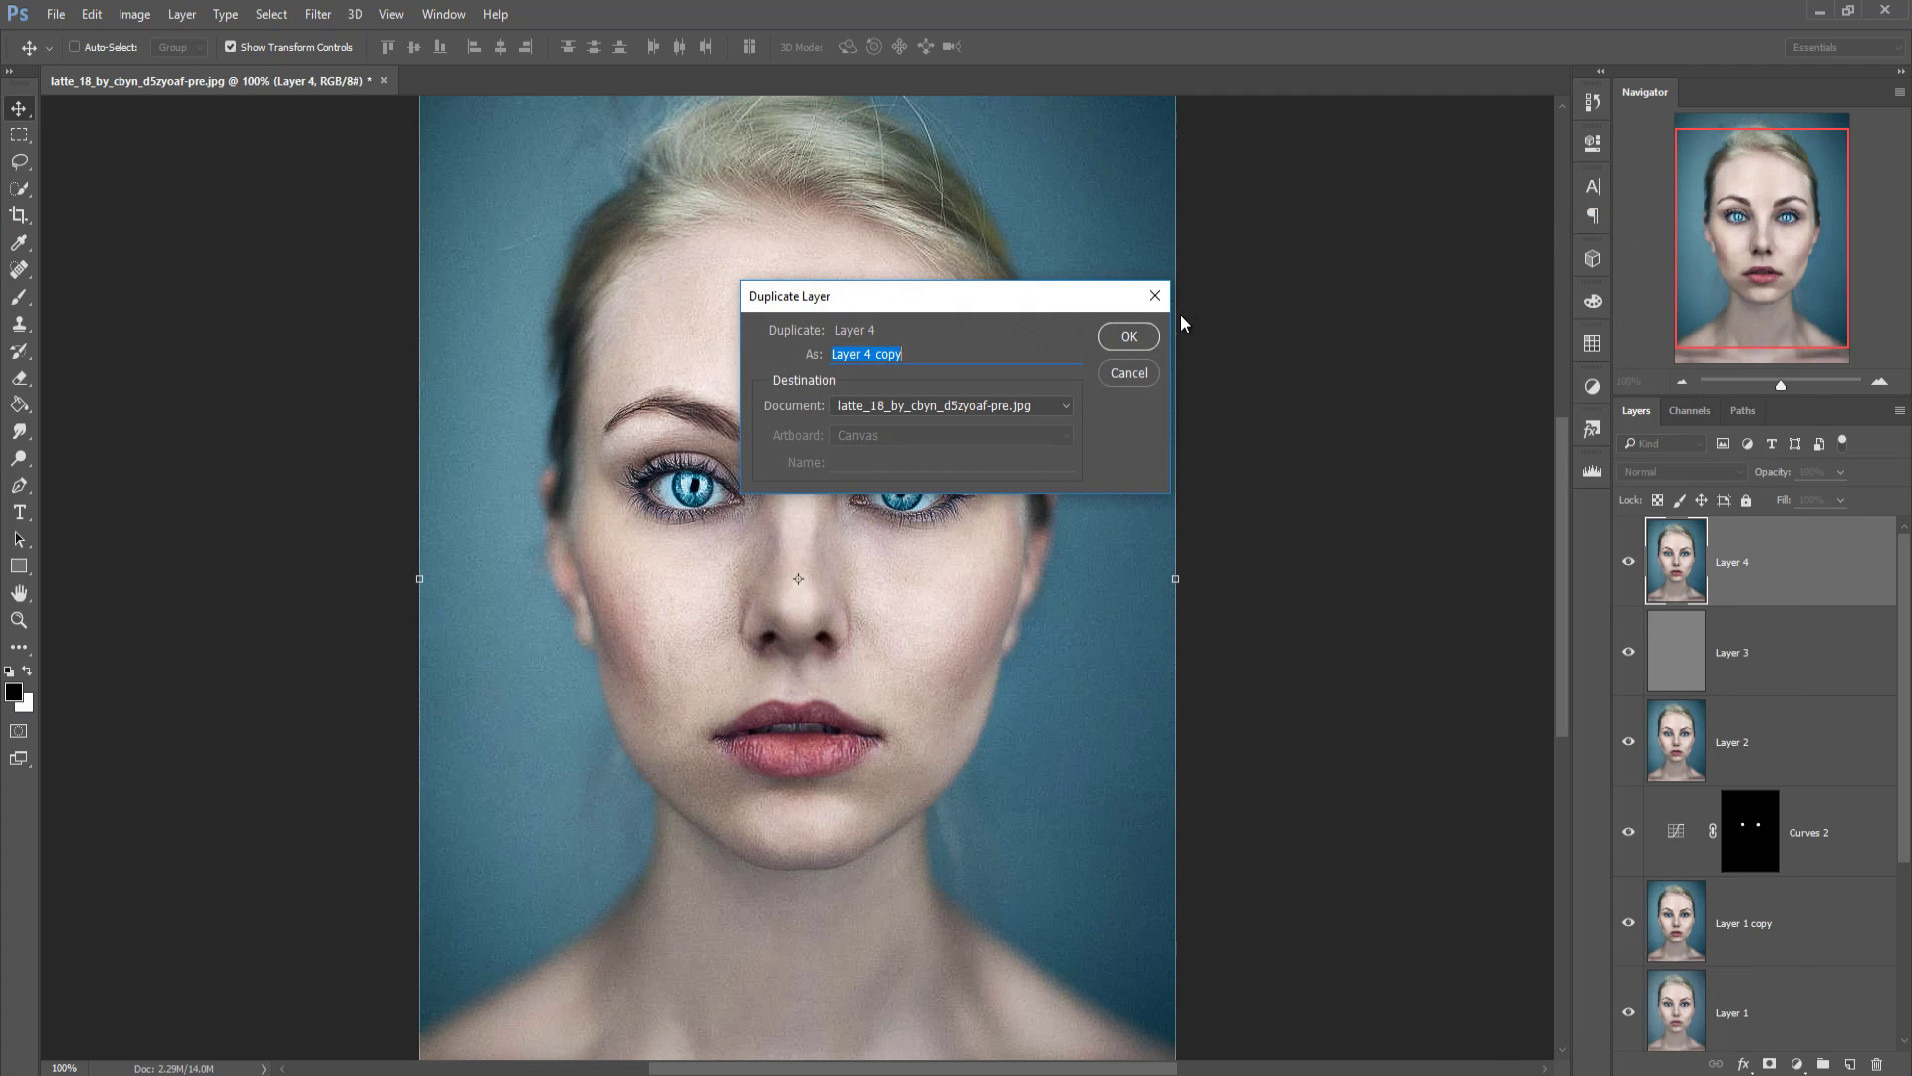
key(Return)
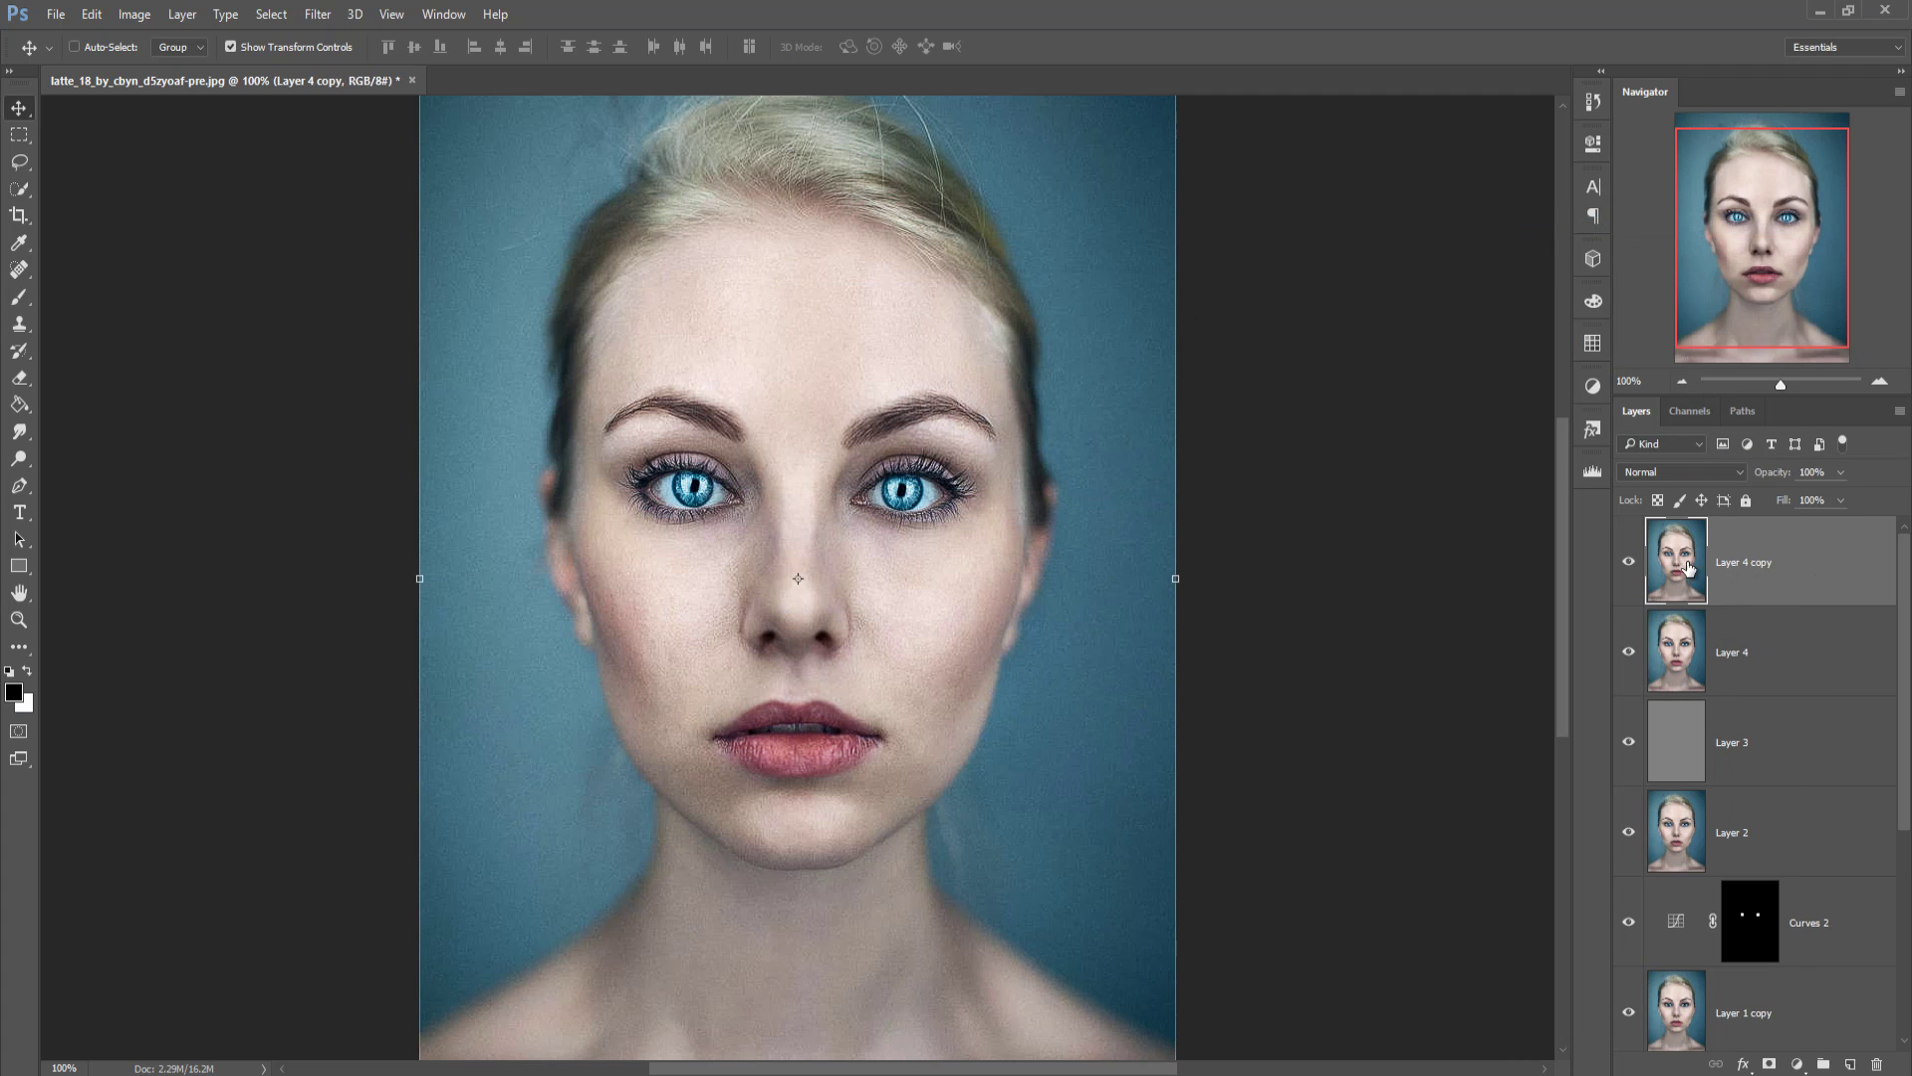
Step: Start a Smart Blur on Layer 4 copy and set its quality to High
click(319, 17)
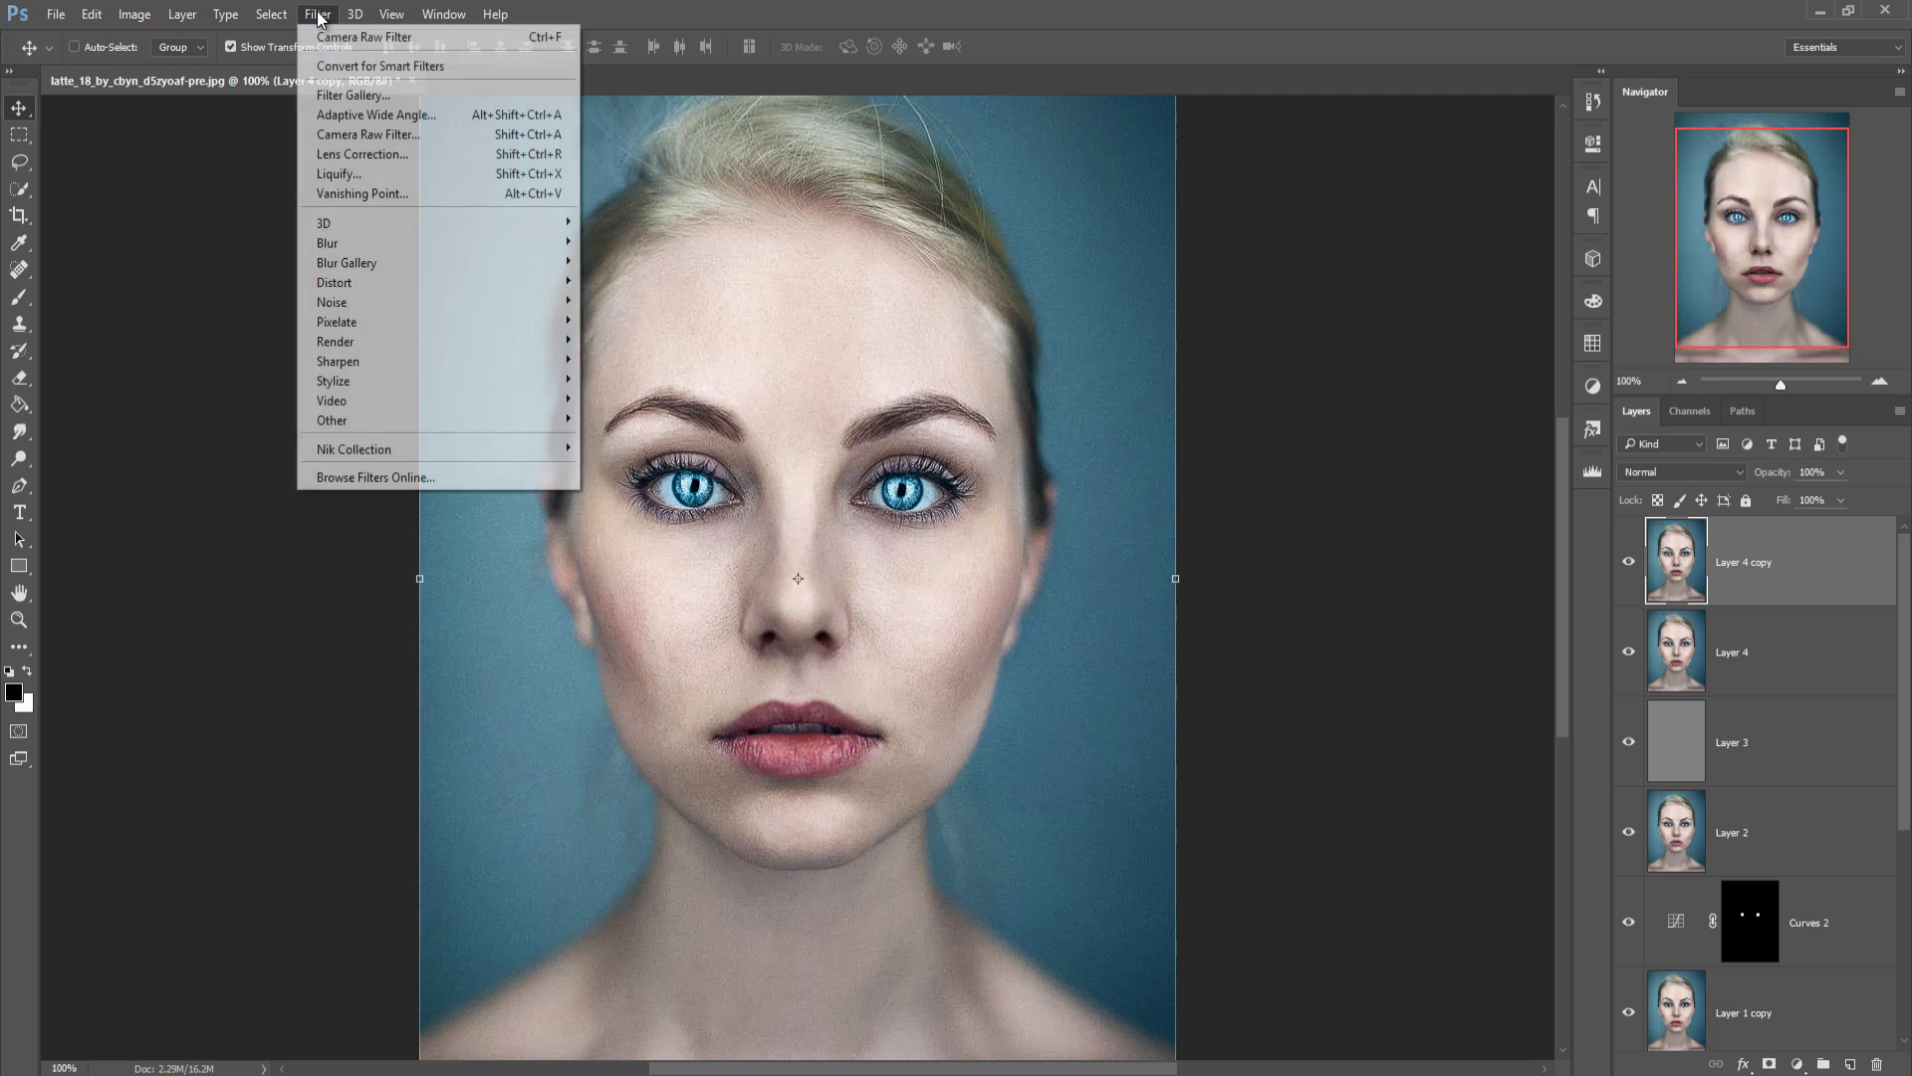
mouse_move(349, 251)
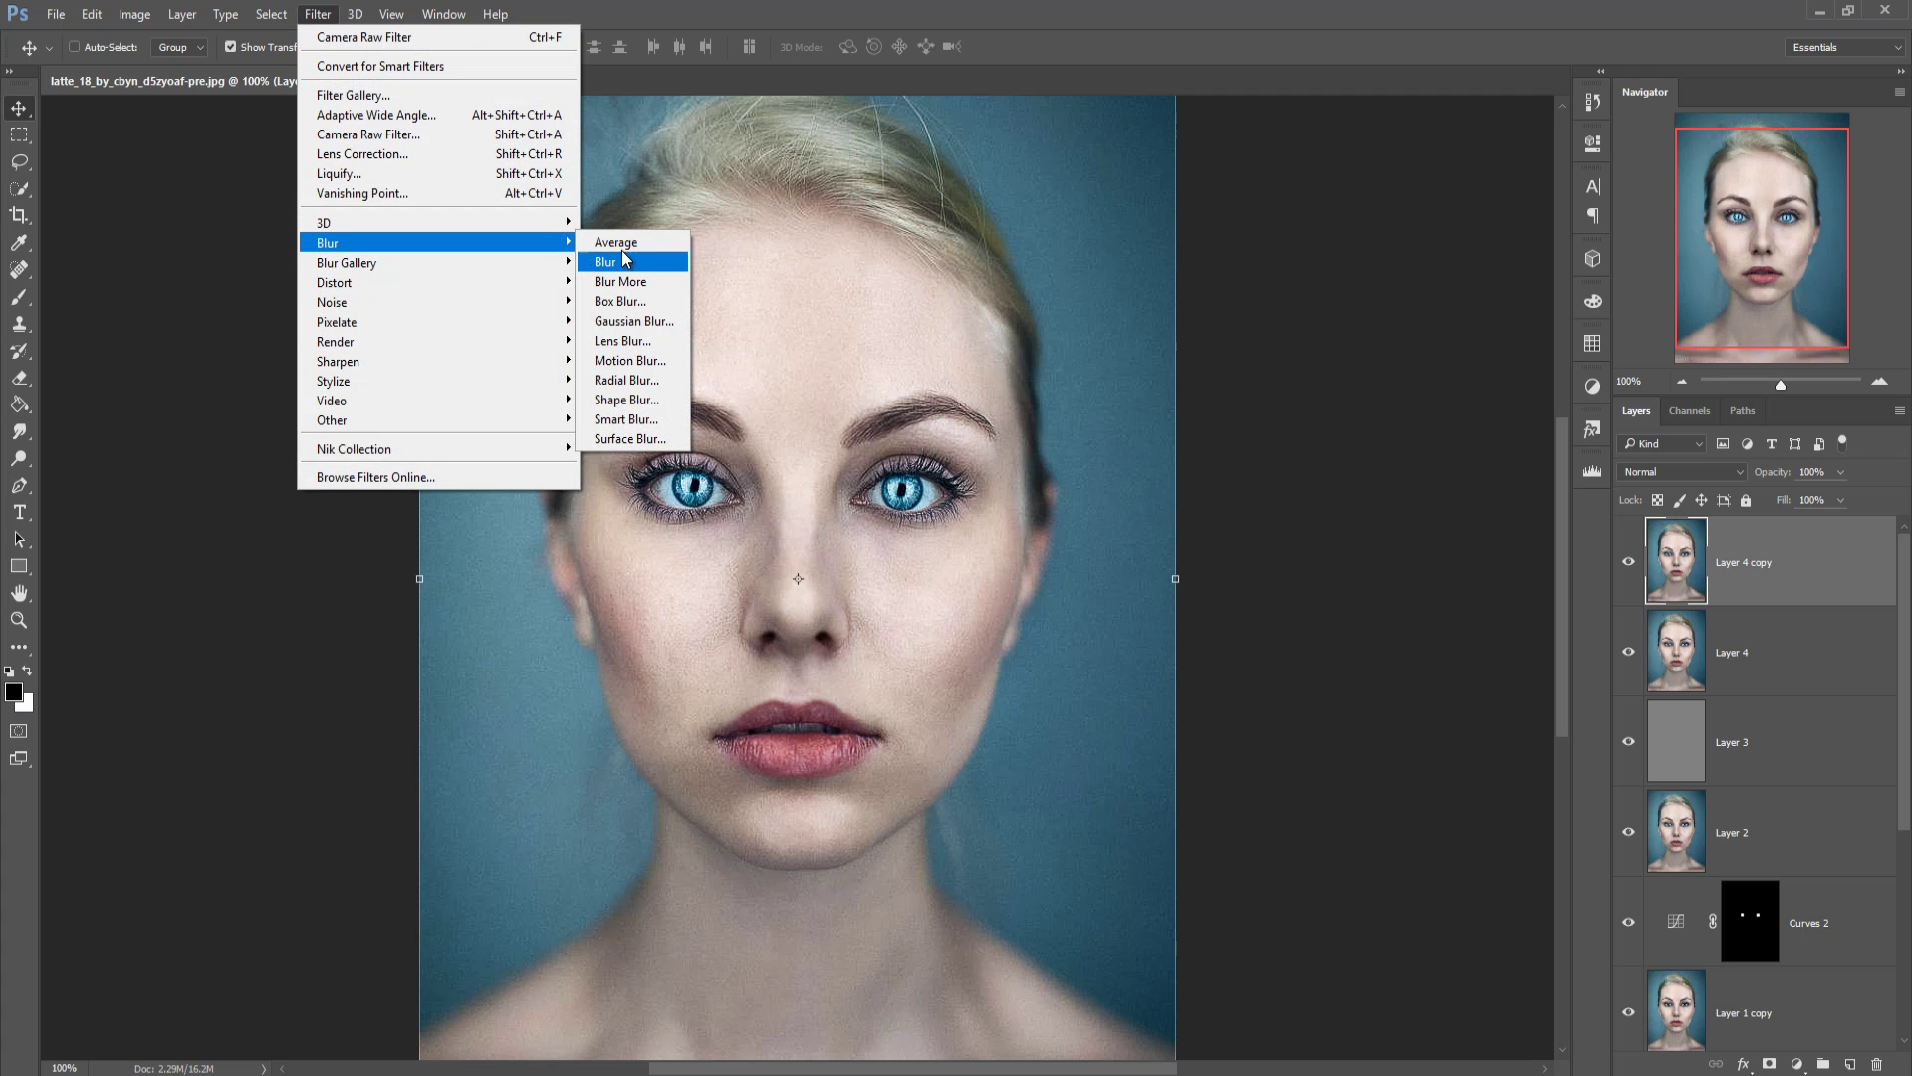
click(627, 419)
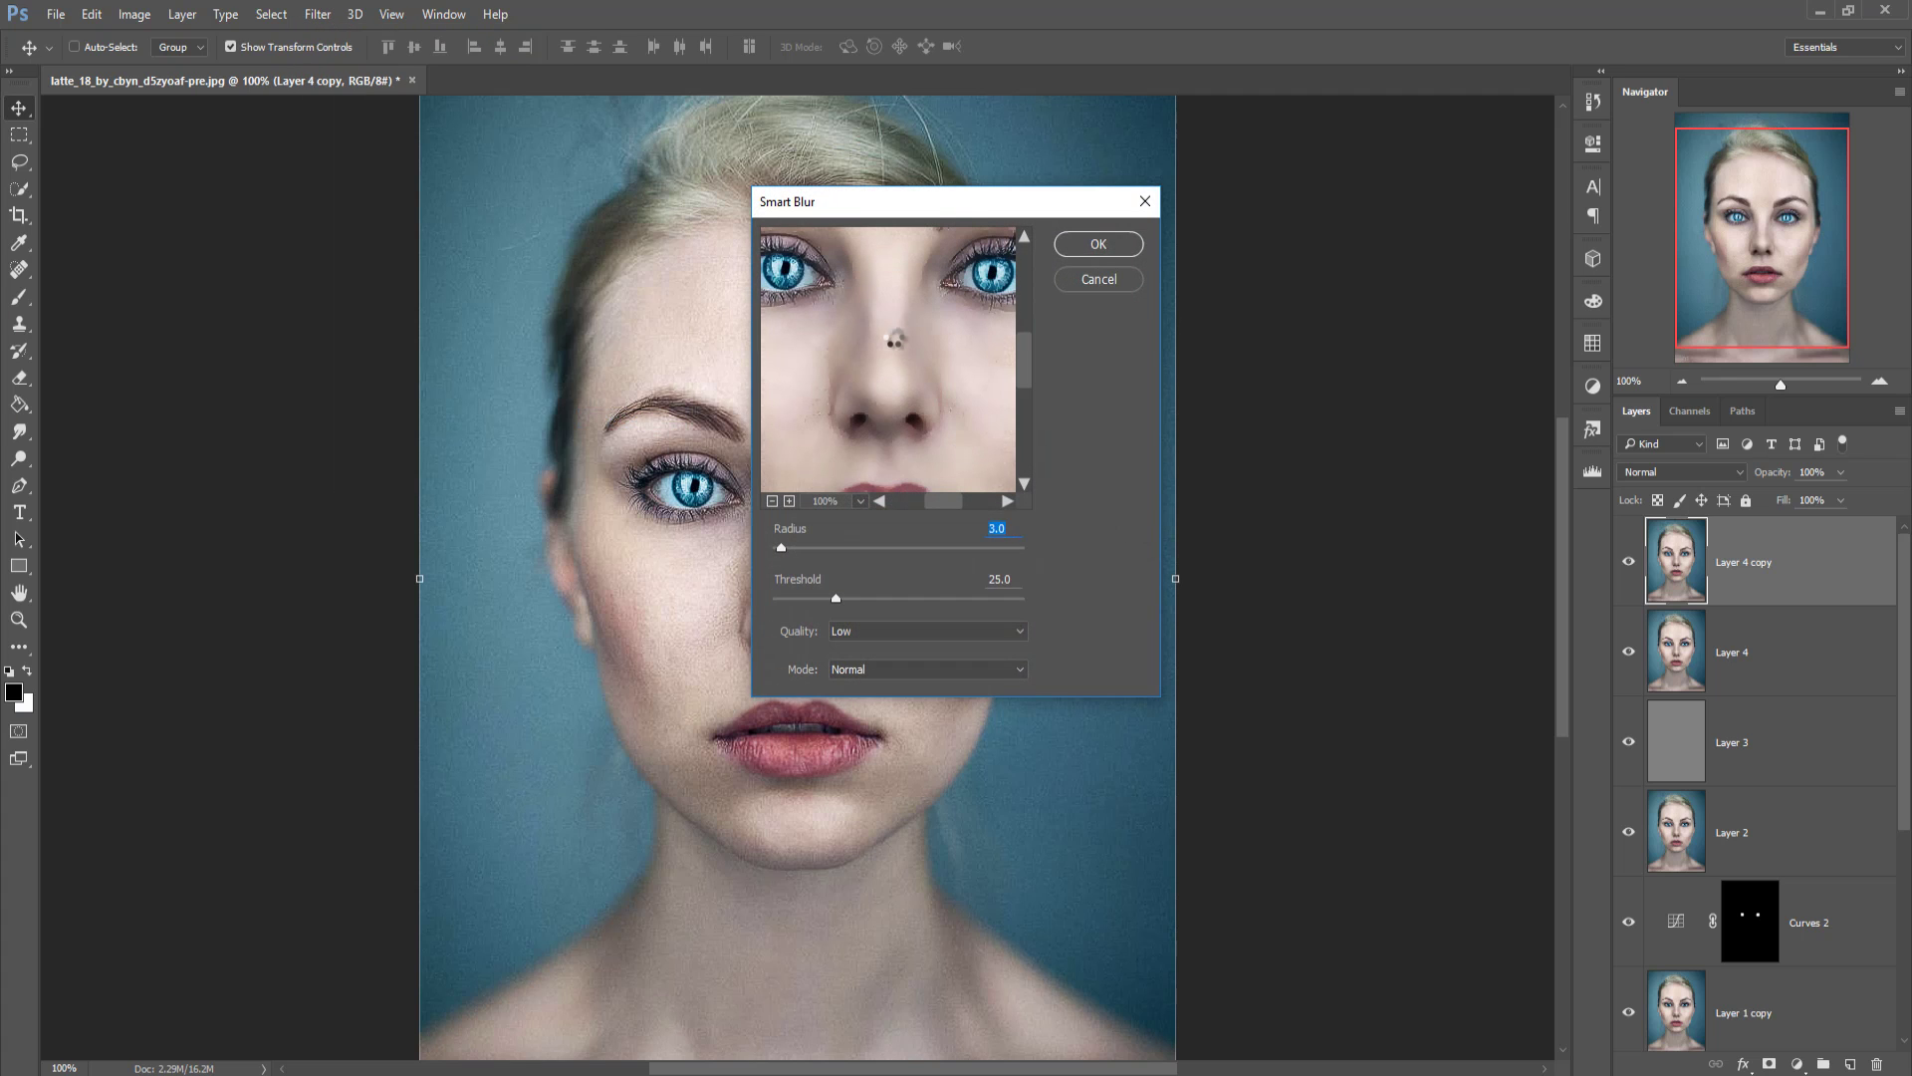
drag(896, 332, 896, 370)
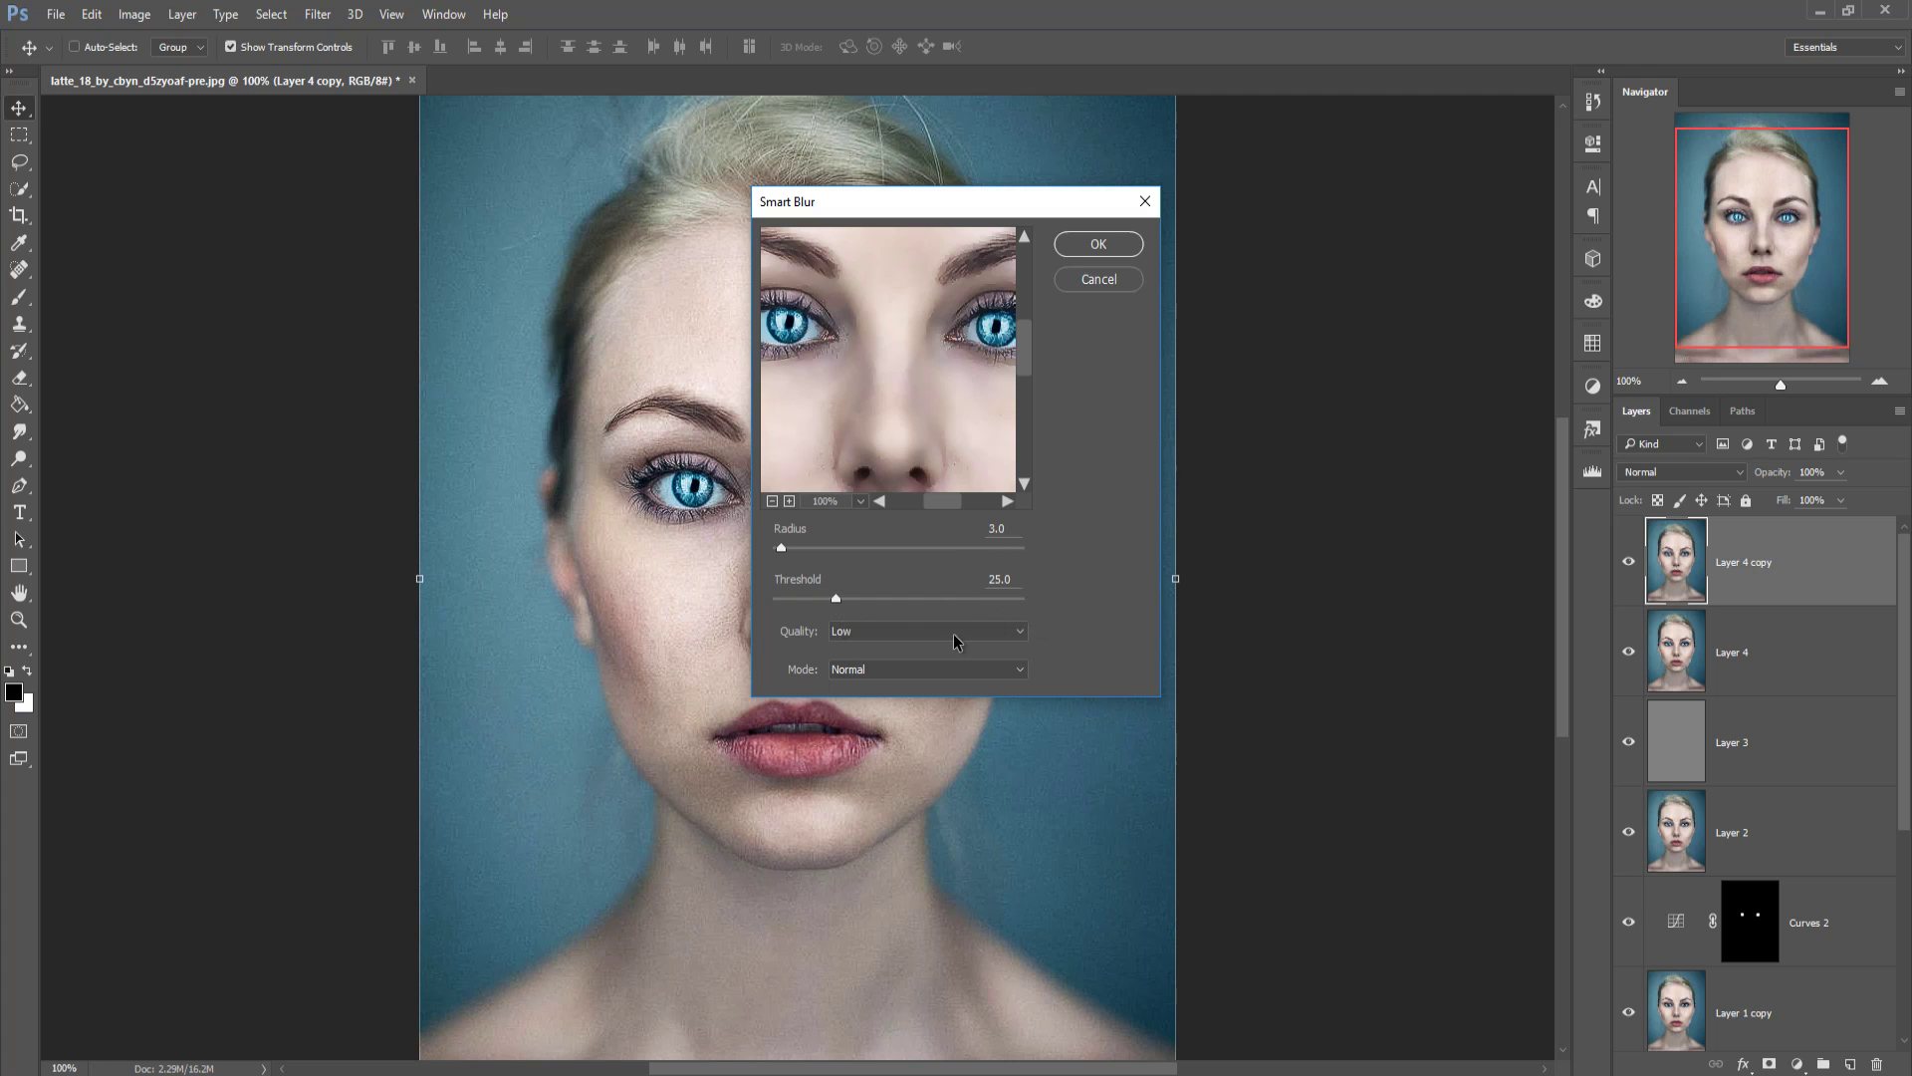
click(1021, 631)
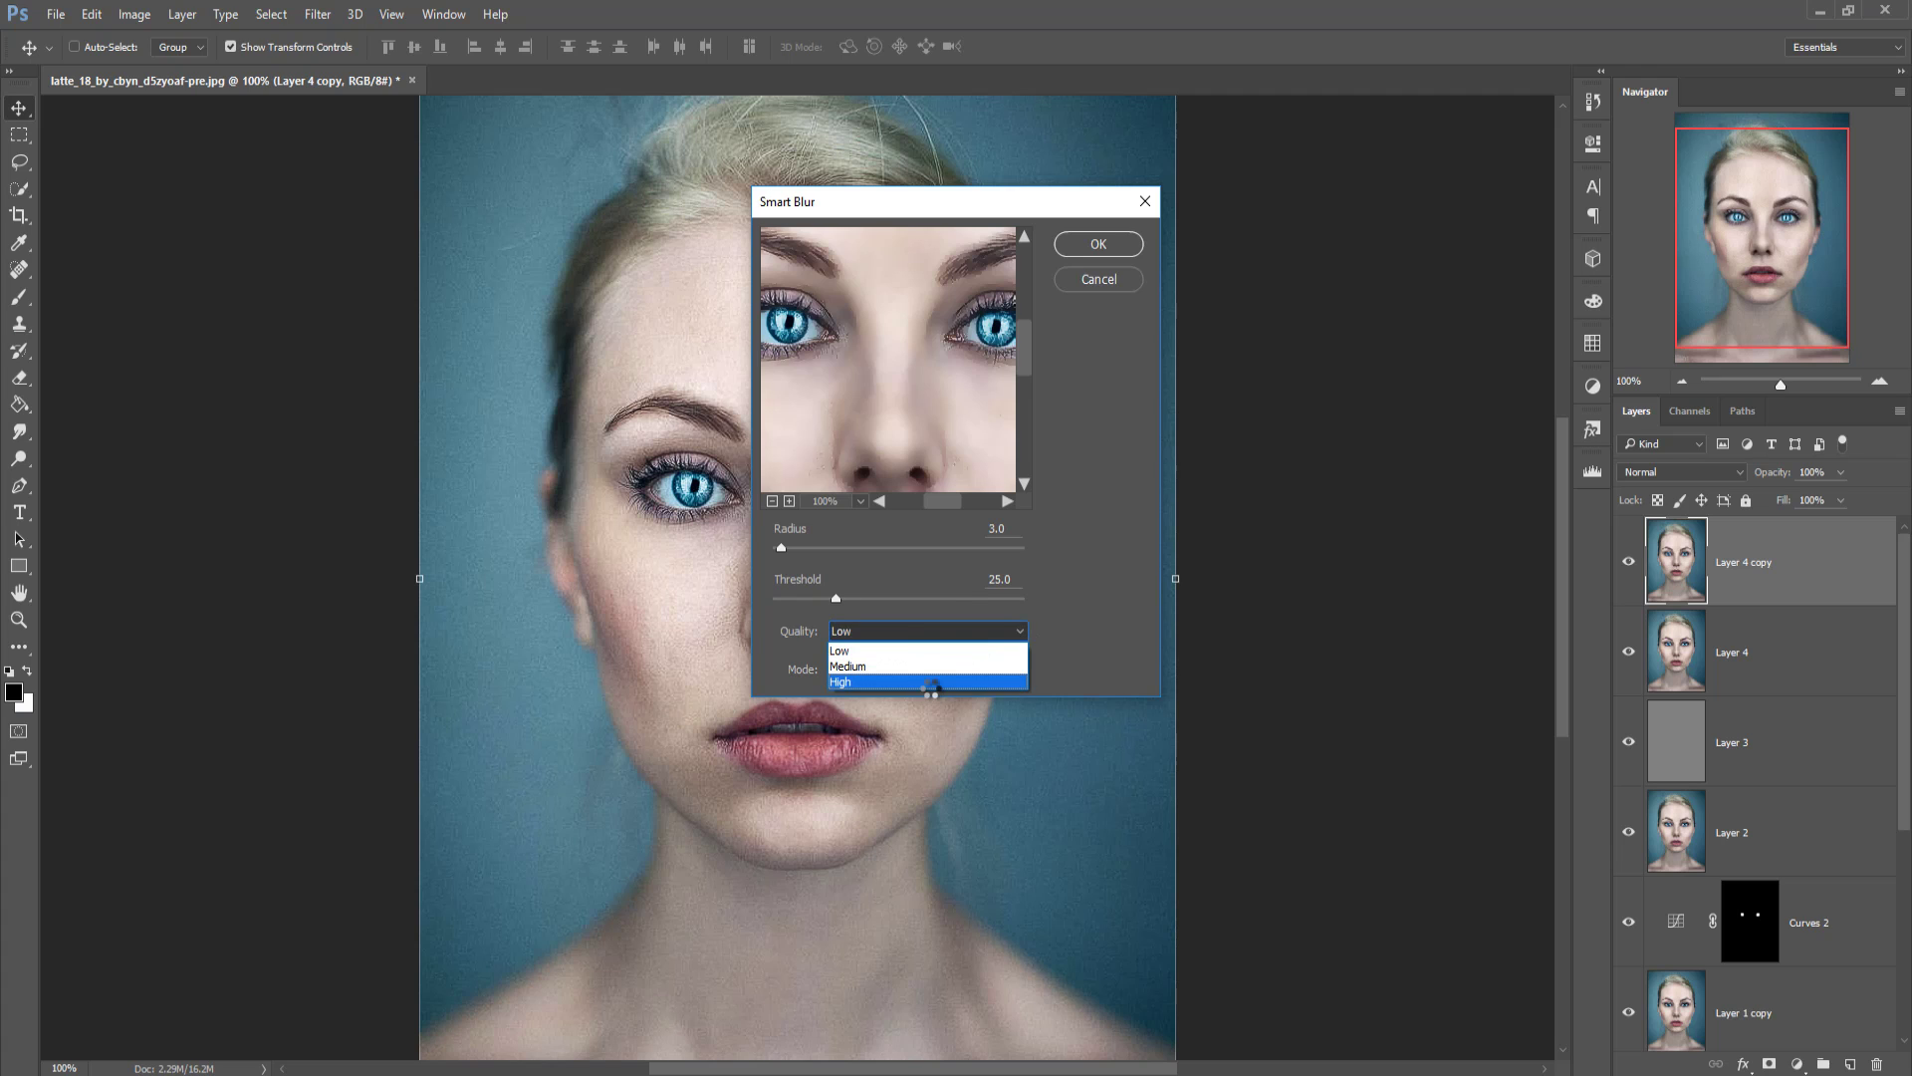
click(941, 685)
click(1016, 633)
click(962, 652)
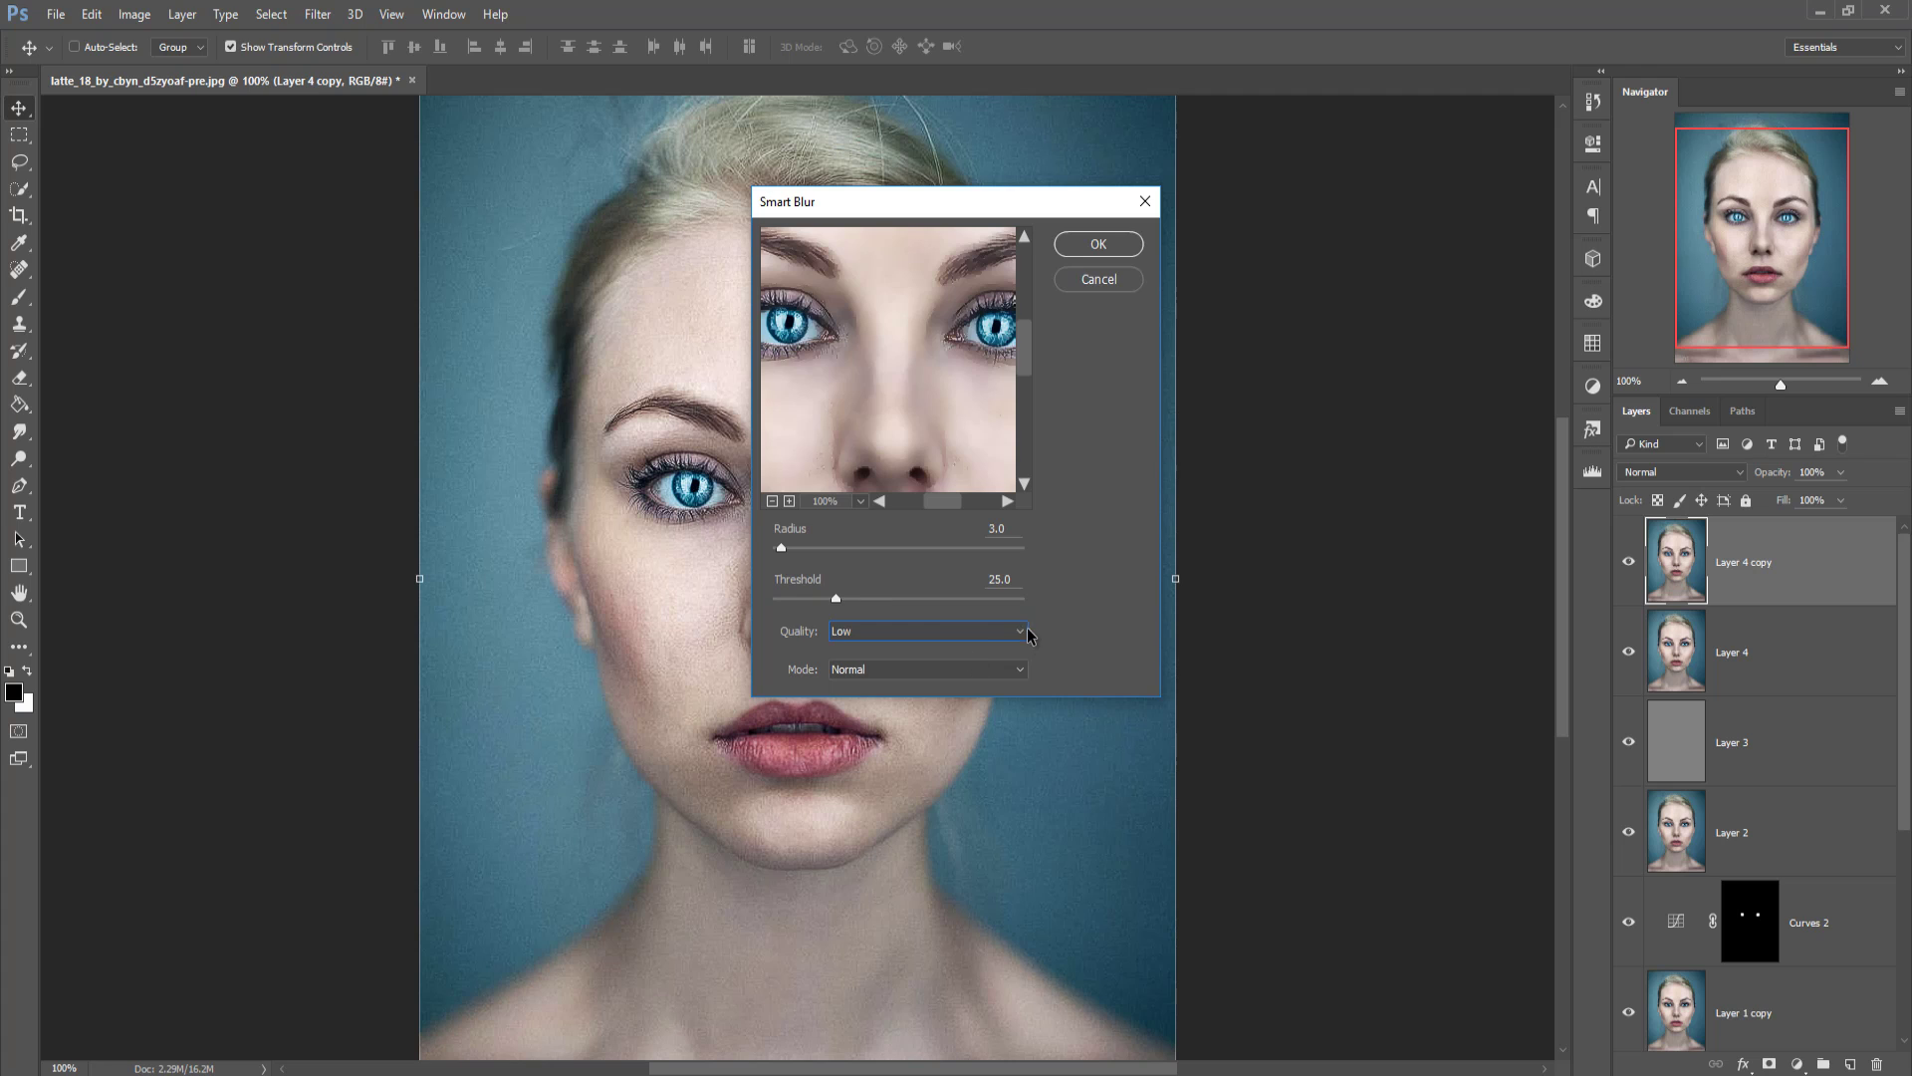
click(1020, 632)
click(1002, 677)
Step: Try the Overlay Edge and Edge Only modes of the Smart Blur, then return the mode to Normal
click(1011, 673)
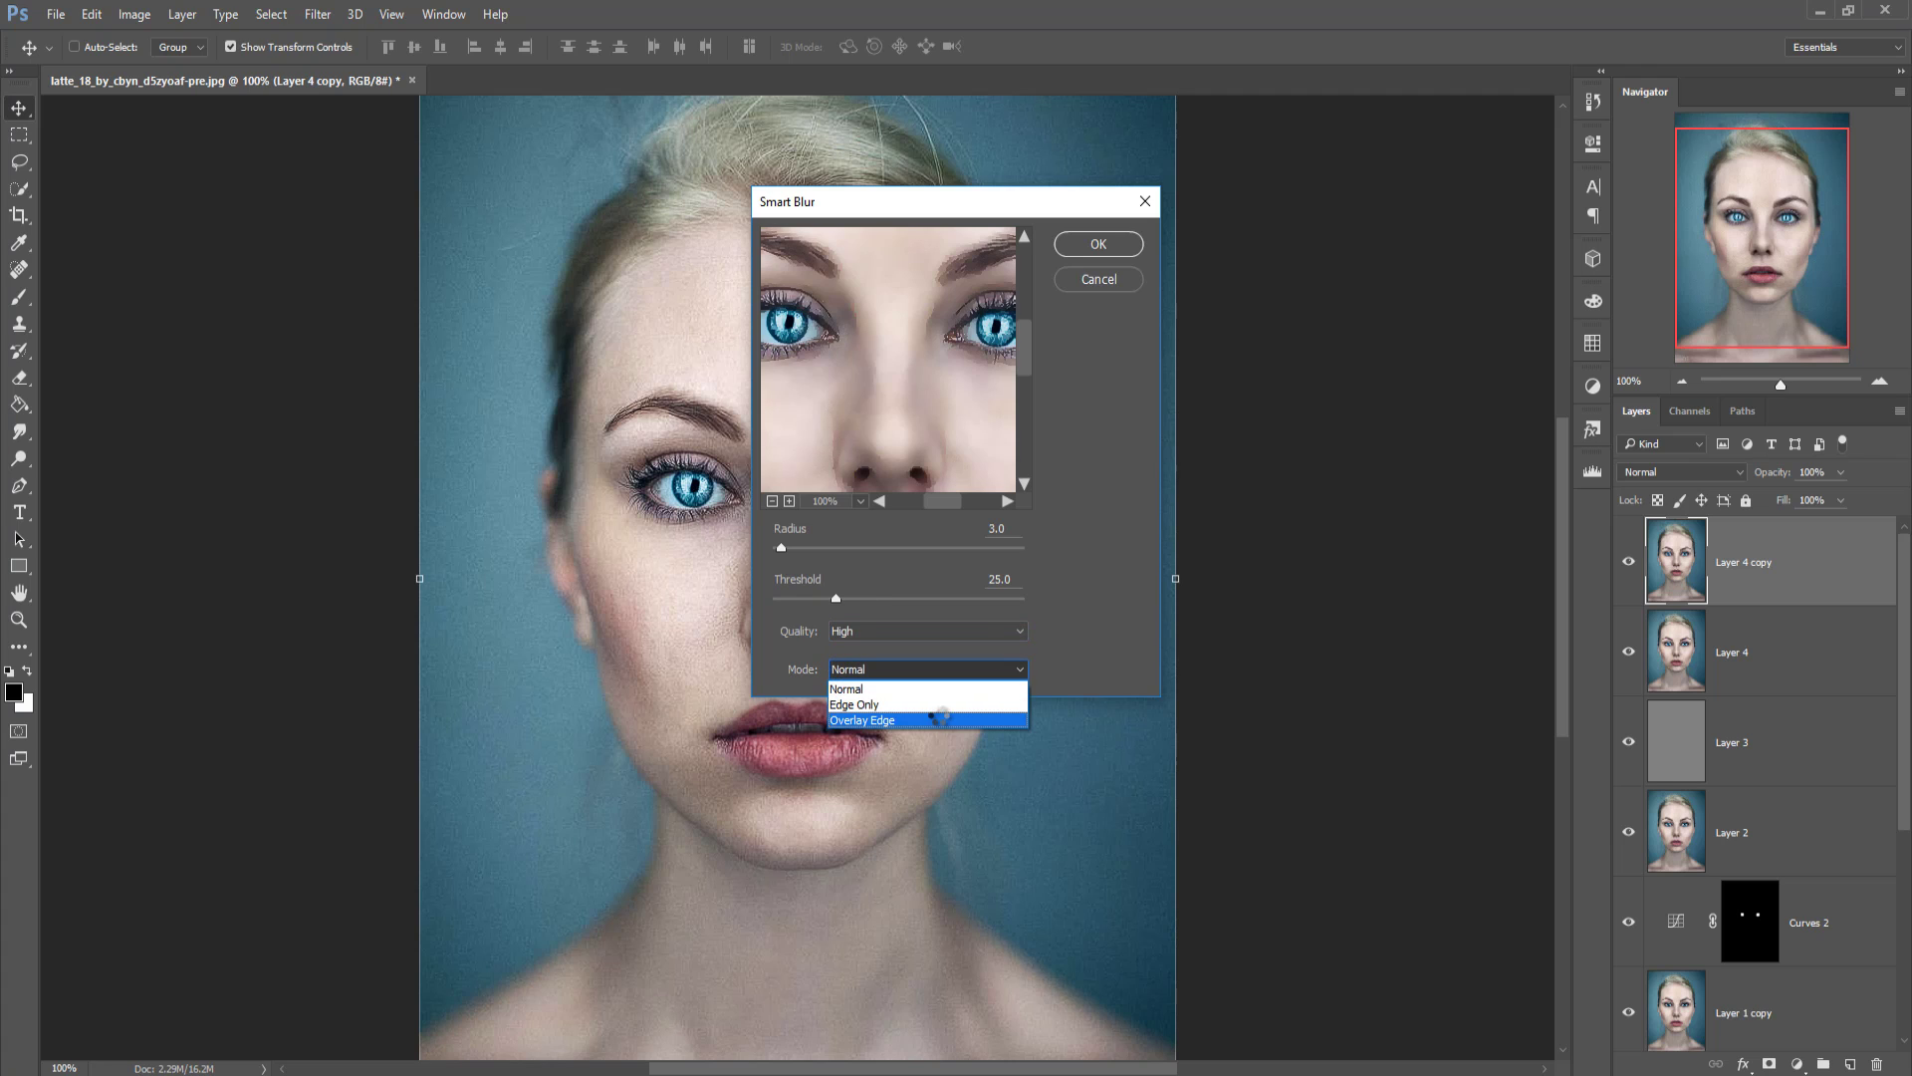
click(940, 720)
click(1021, 670)
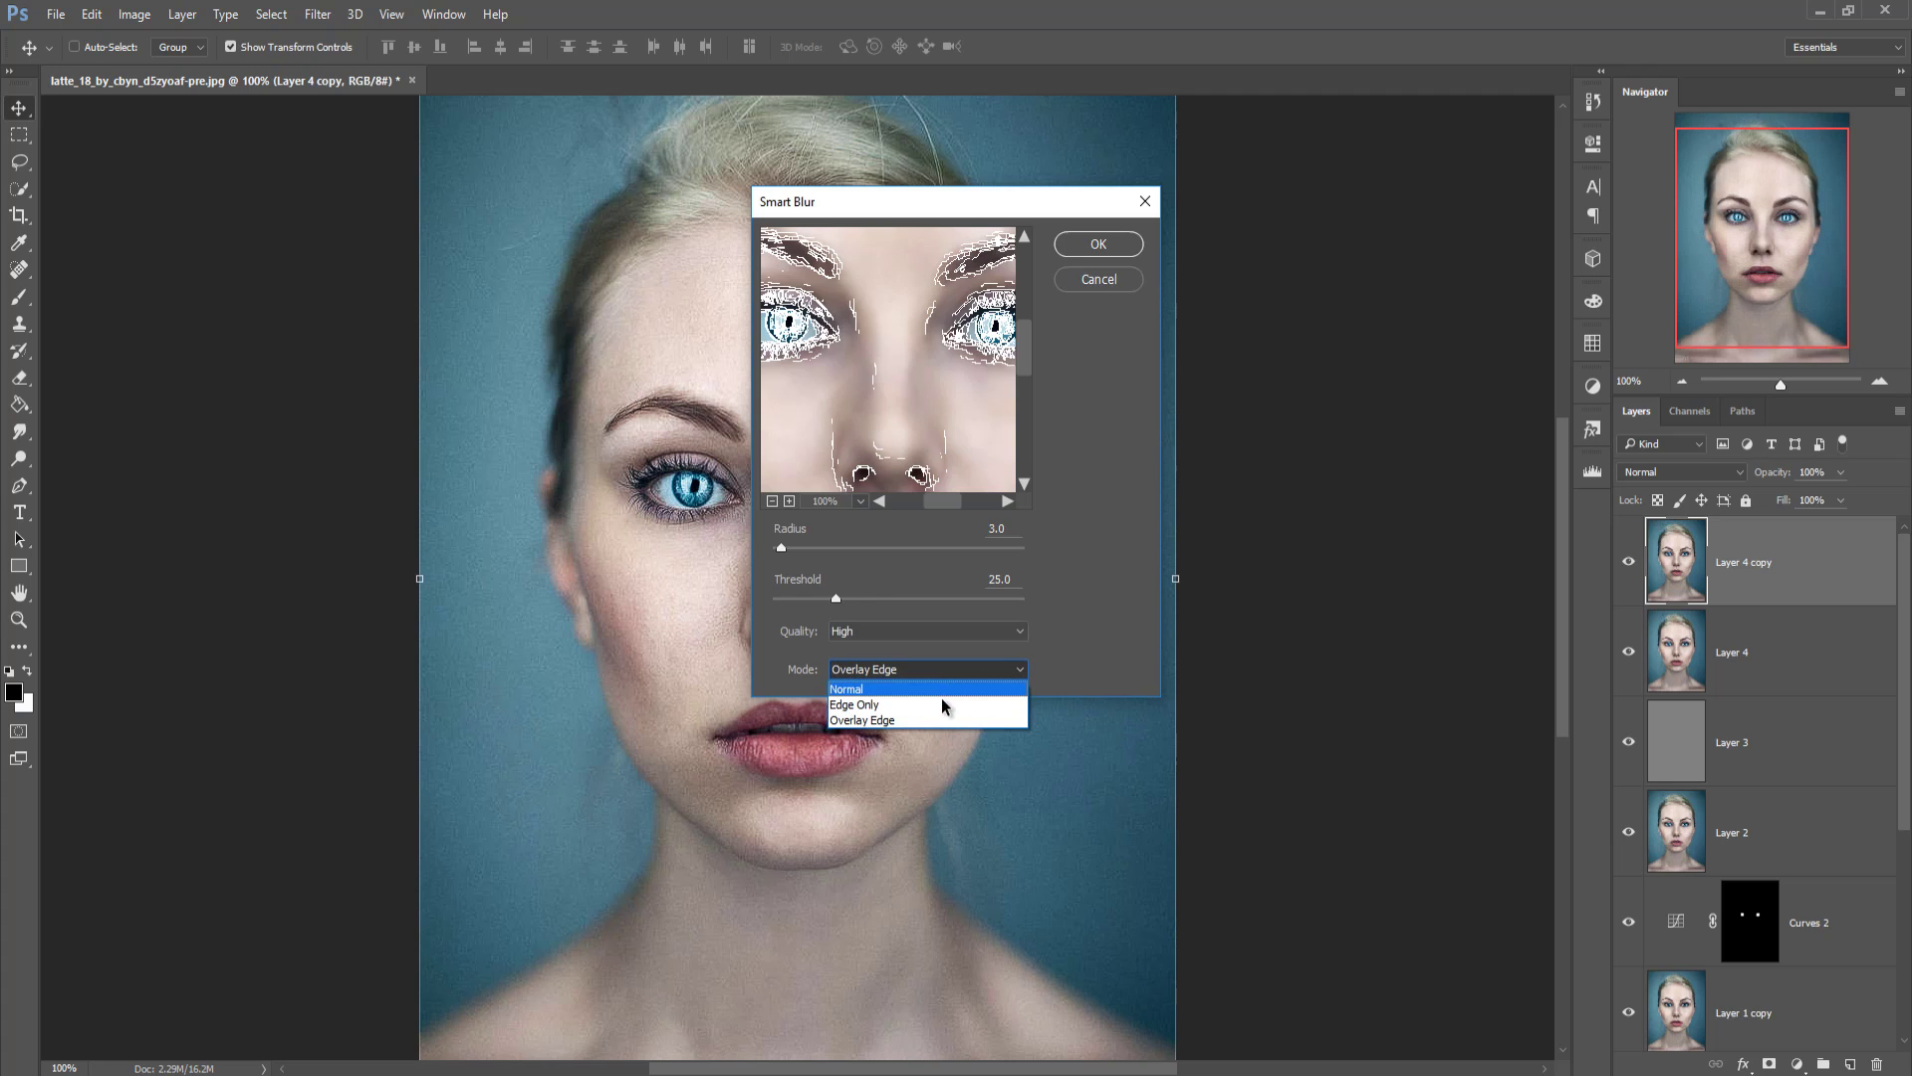
click(940, 697)
click(1023, 678)
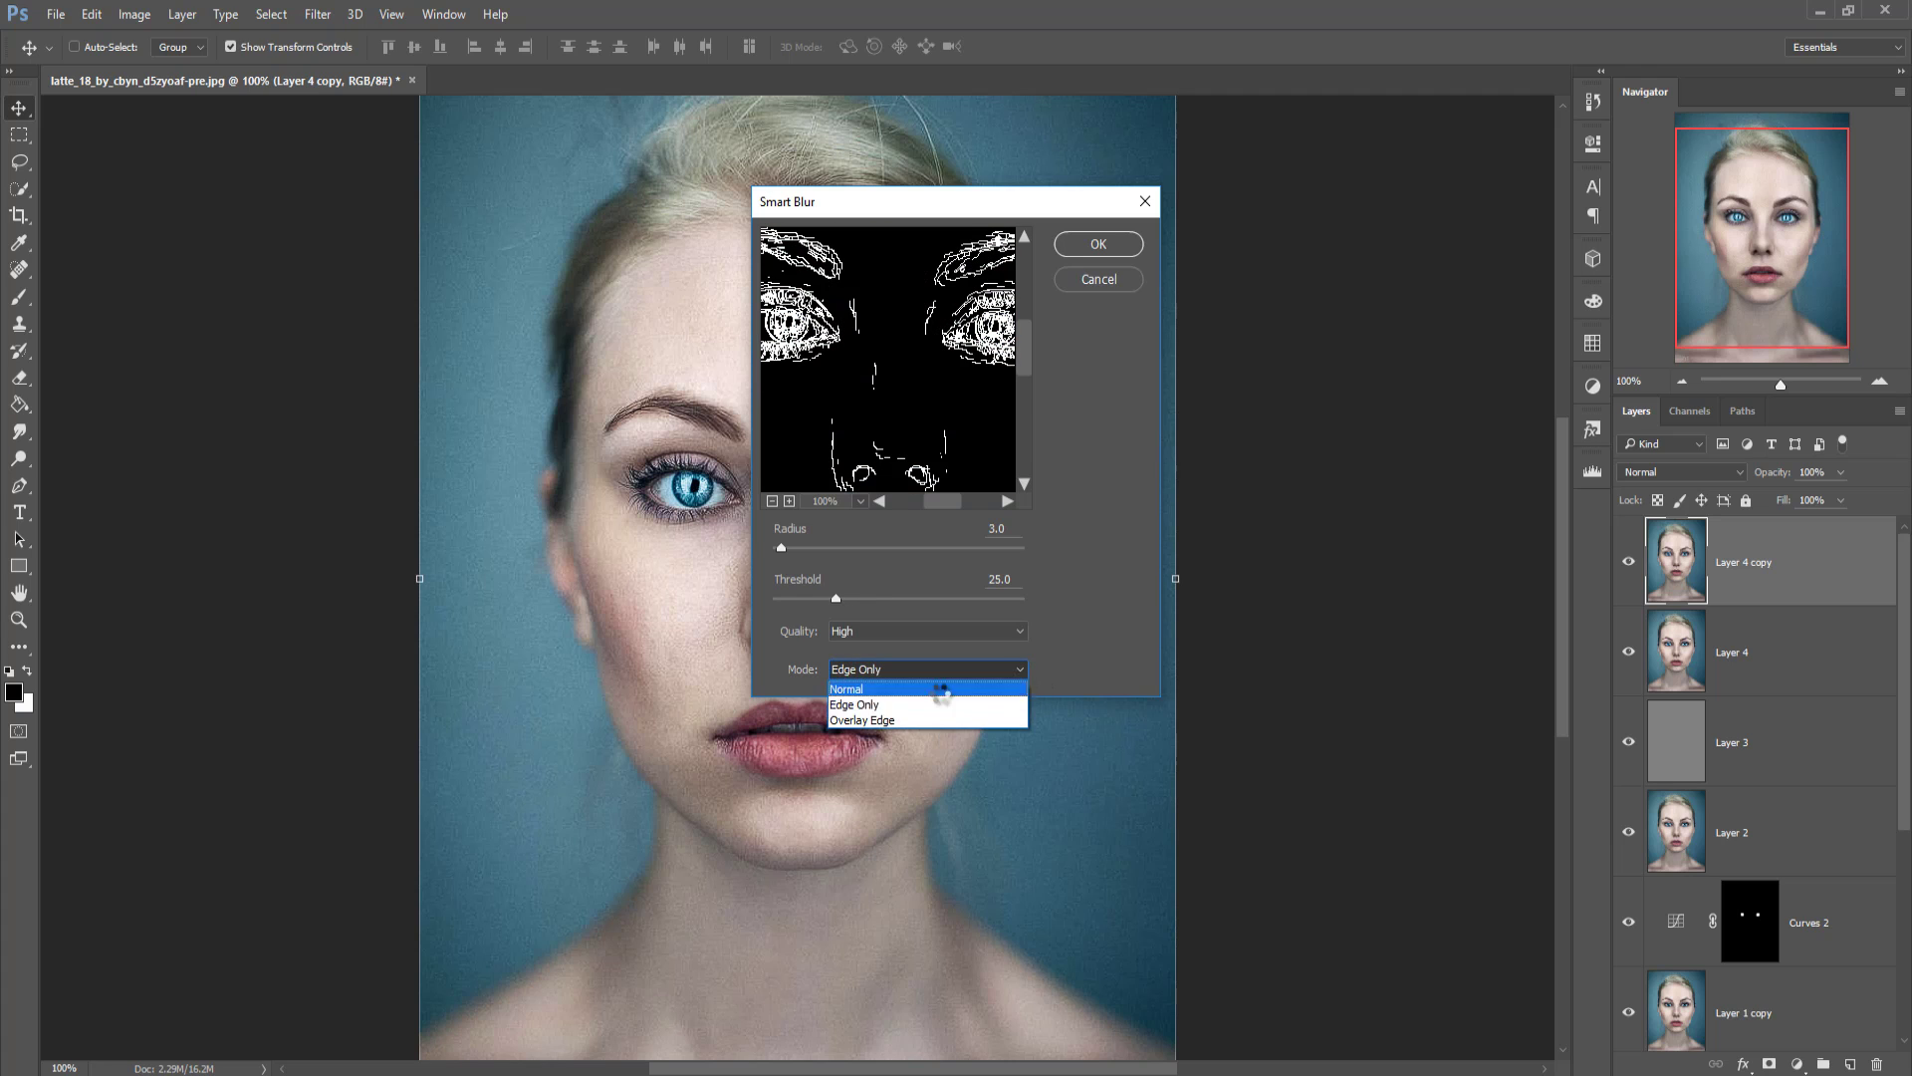
click(1006, 683)
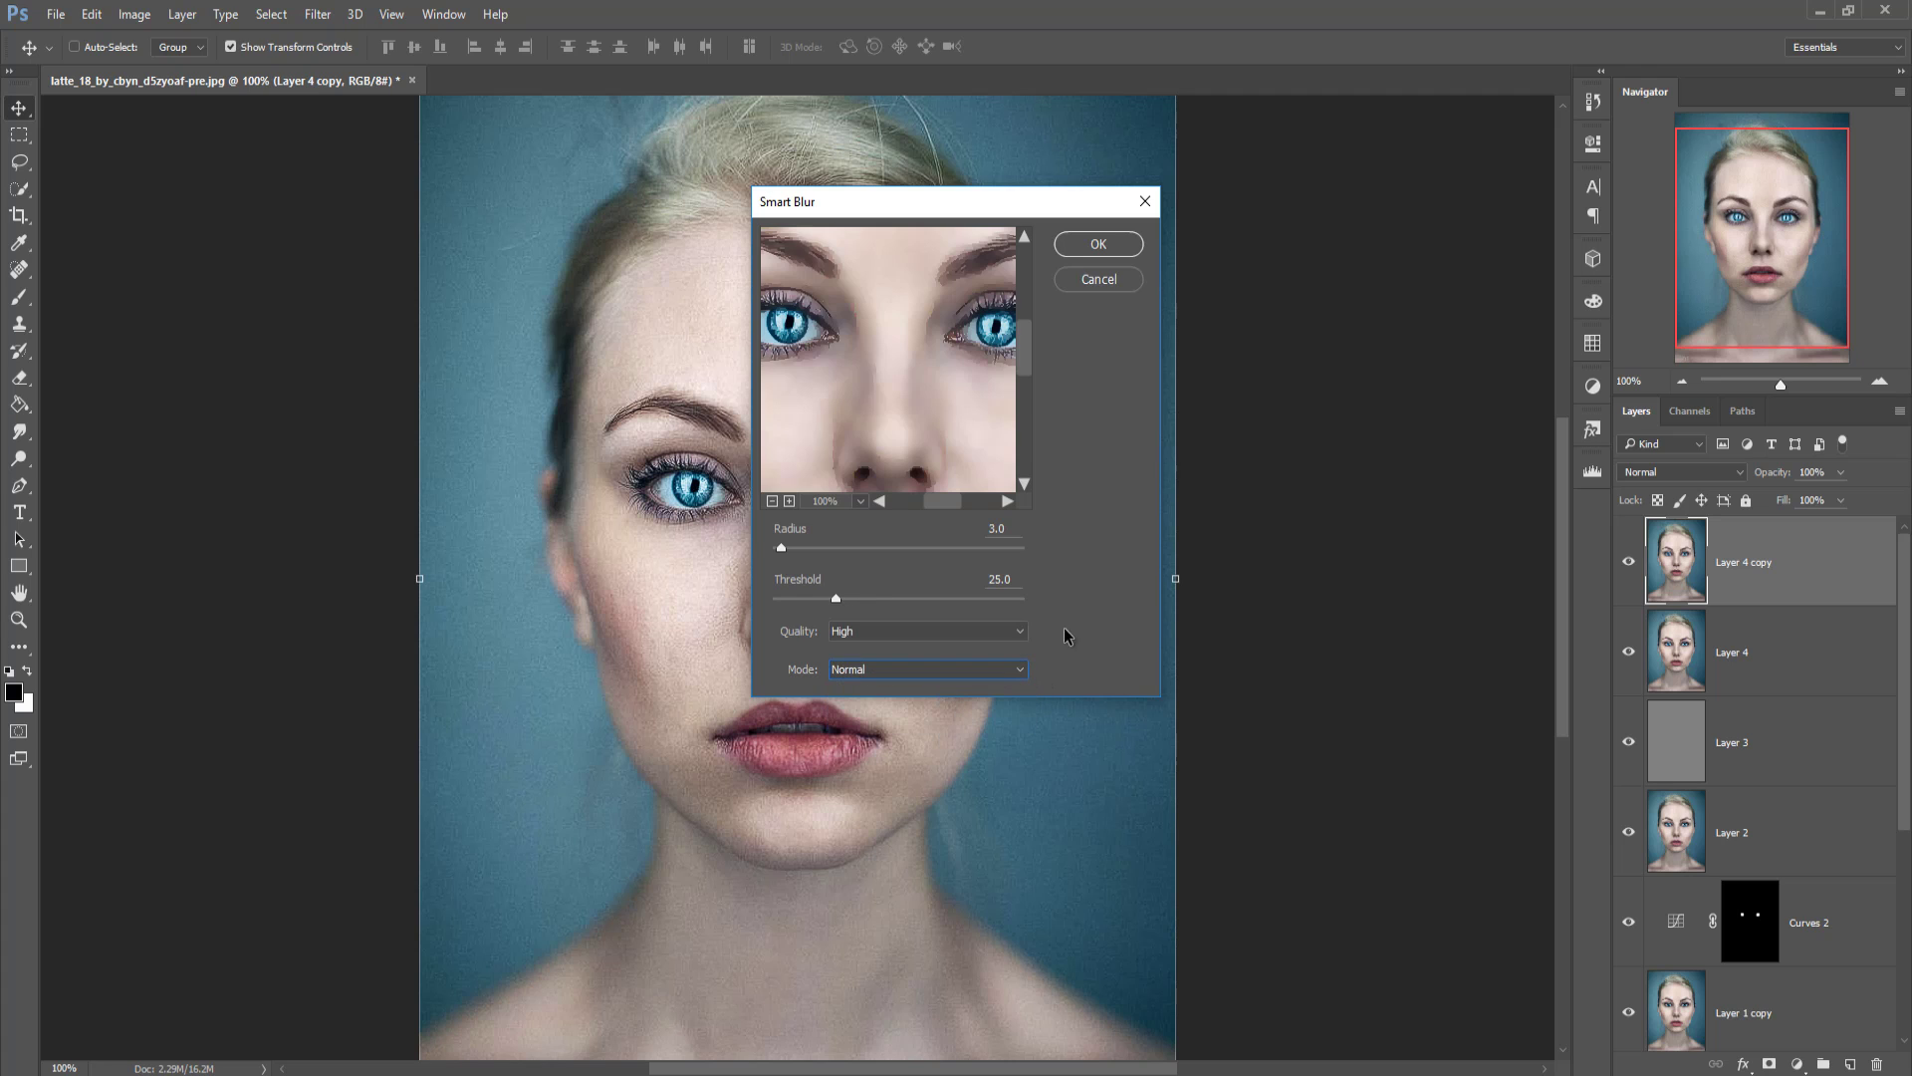
Step: Fine-tune the Smart Blur radius, lower its threshold, and apply the blur to Layer 4 copy
click(781, 550)
drag(776, 551, 828, 597)
drag(773, 547, 777, 548)
click(827, 596)
drag(809, 594, 804, 597)
click(1122, 251)
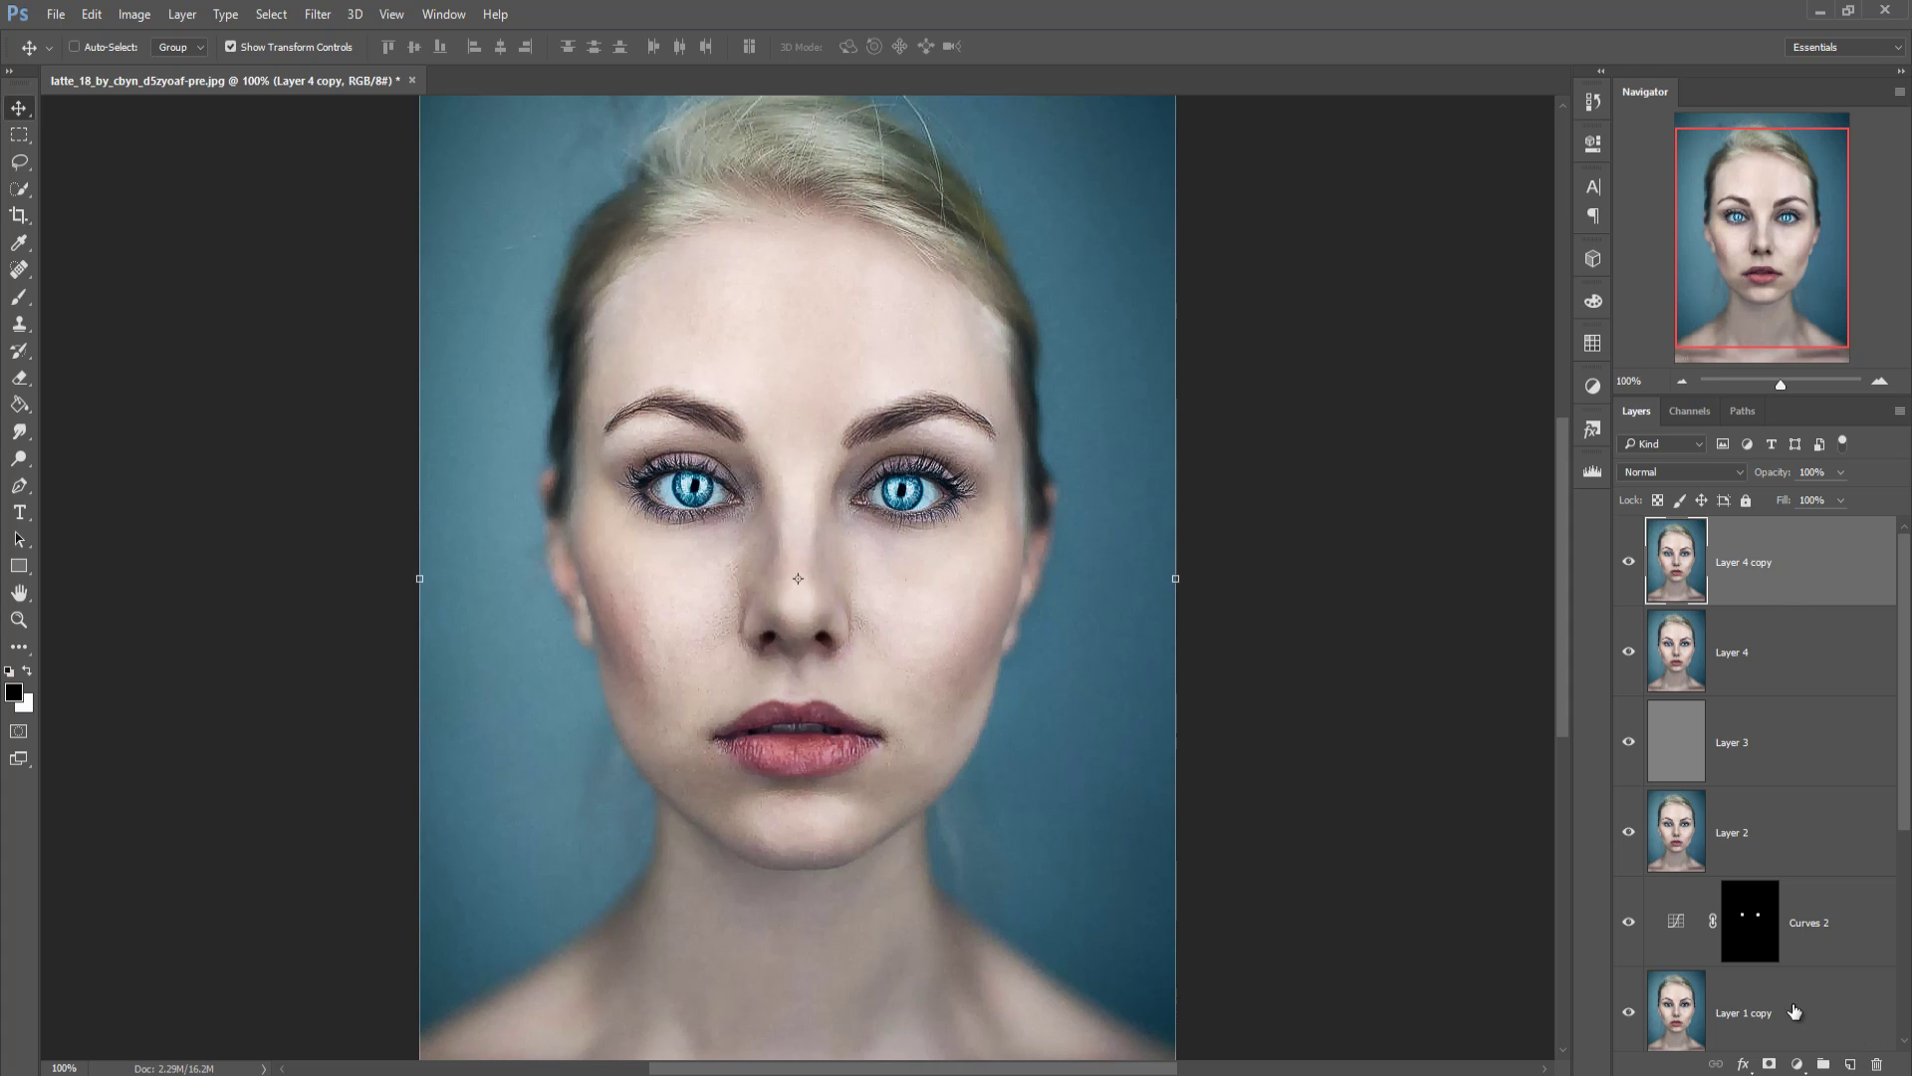
Step: Create a new layer above Layer 4 copy filled with 50% gray and set its blend mode to Soft Light
click(1850, 1063)
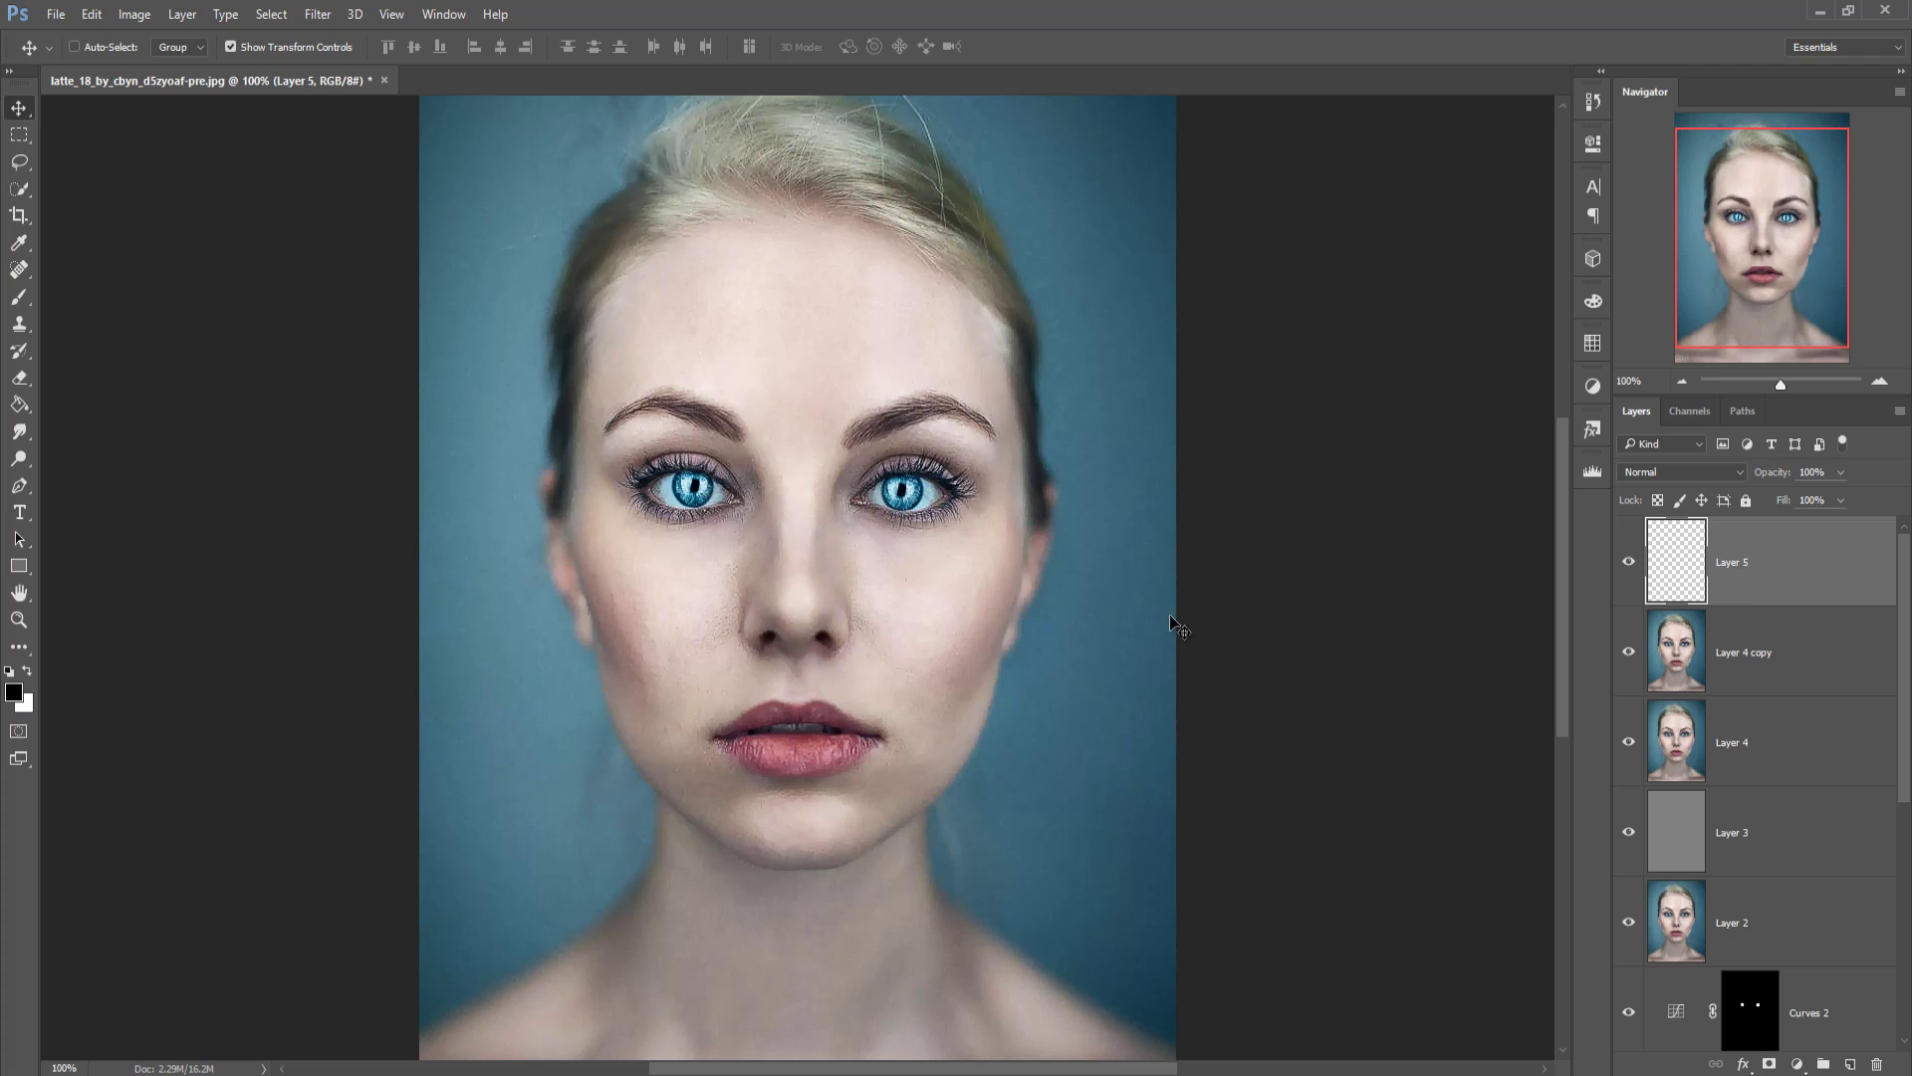
click(91, 14)
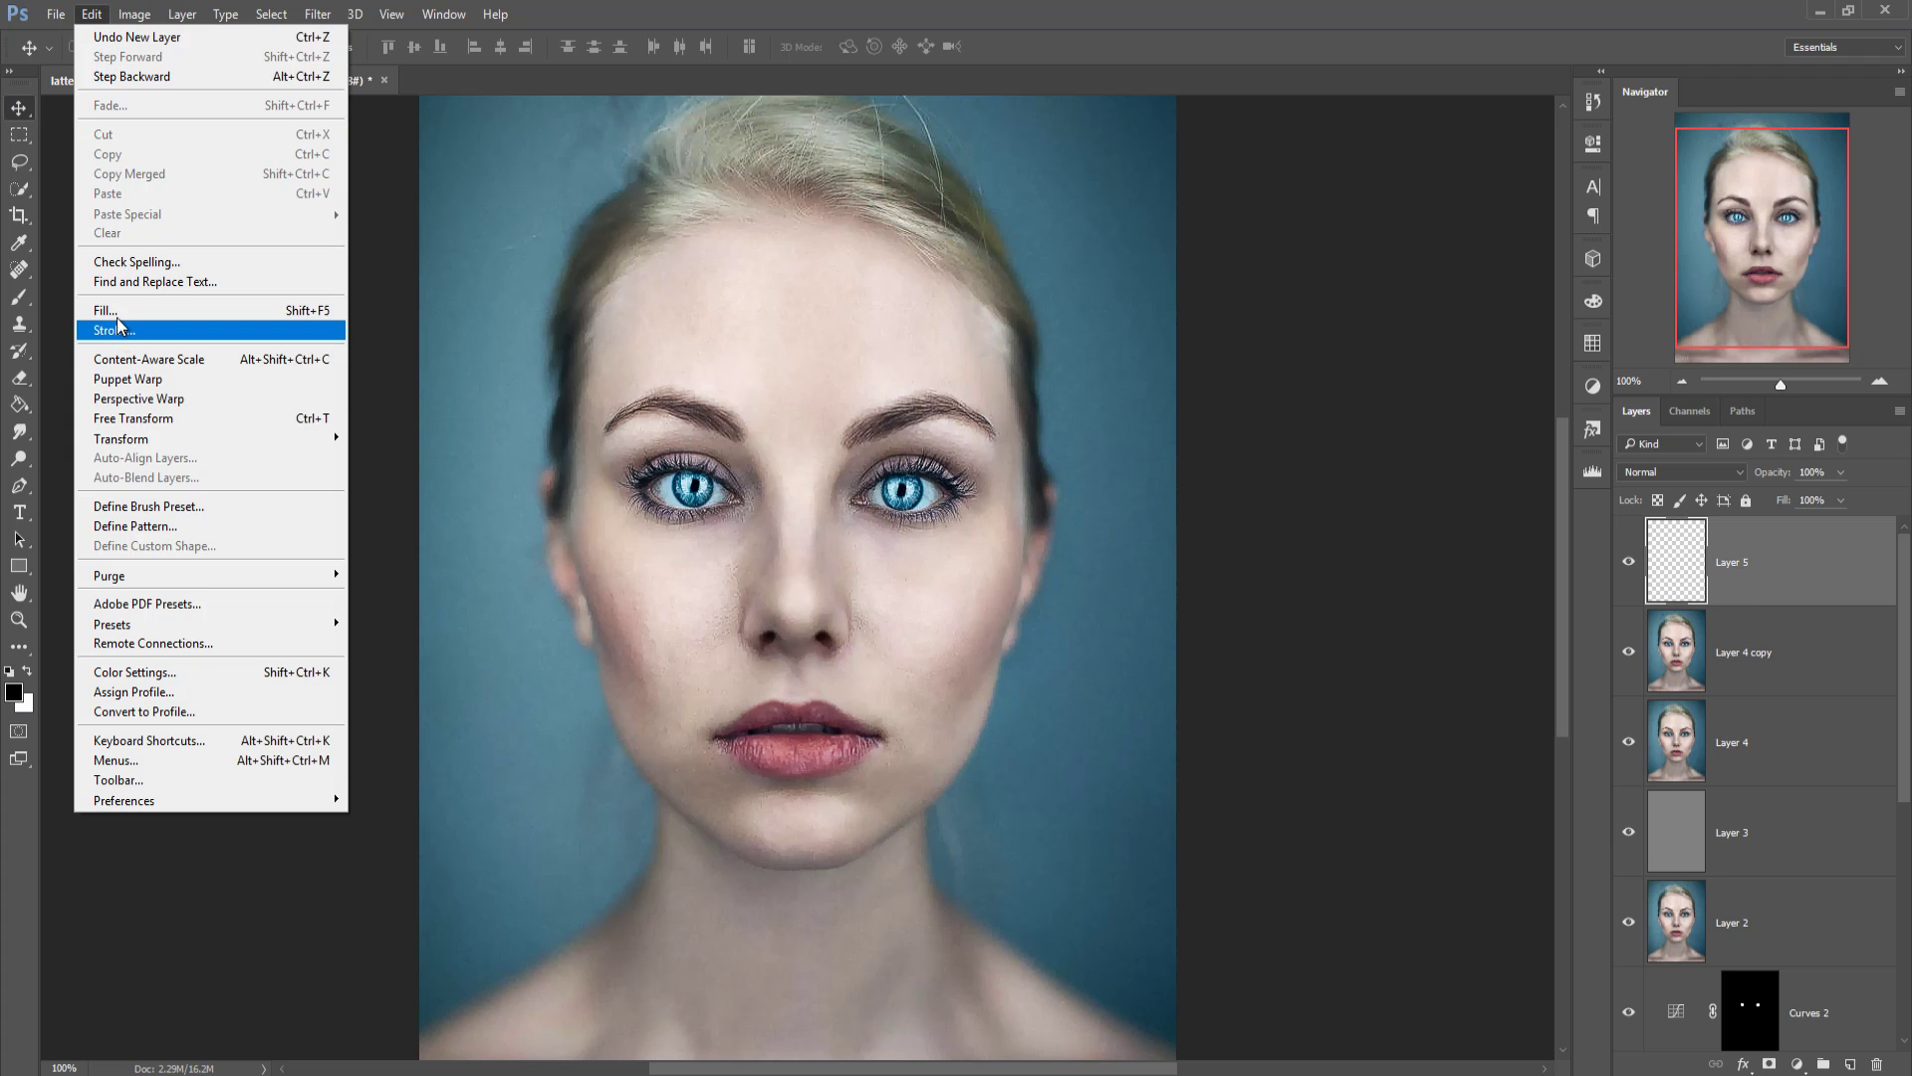
click(116, 311)
click(1089, 320)
key(v)
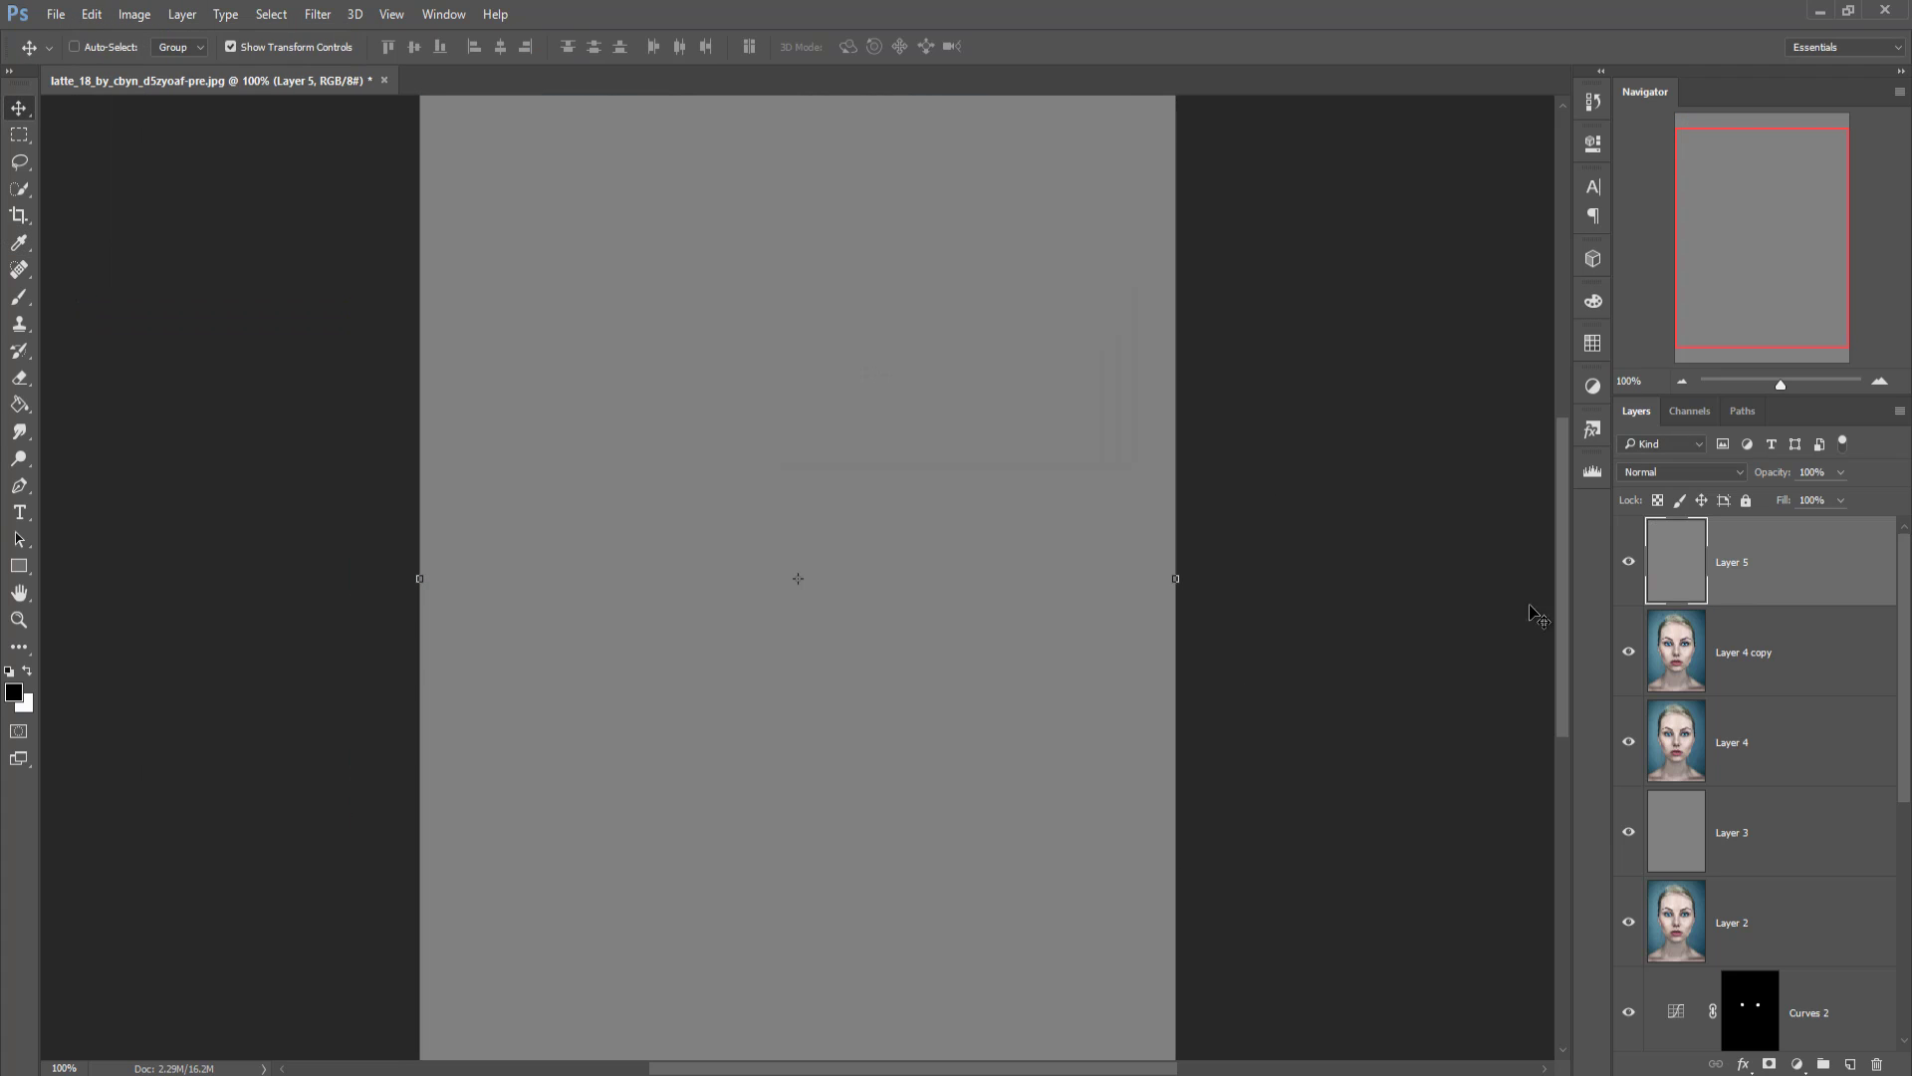
click(1681, 472)
click(1653, 688)
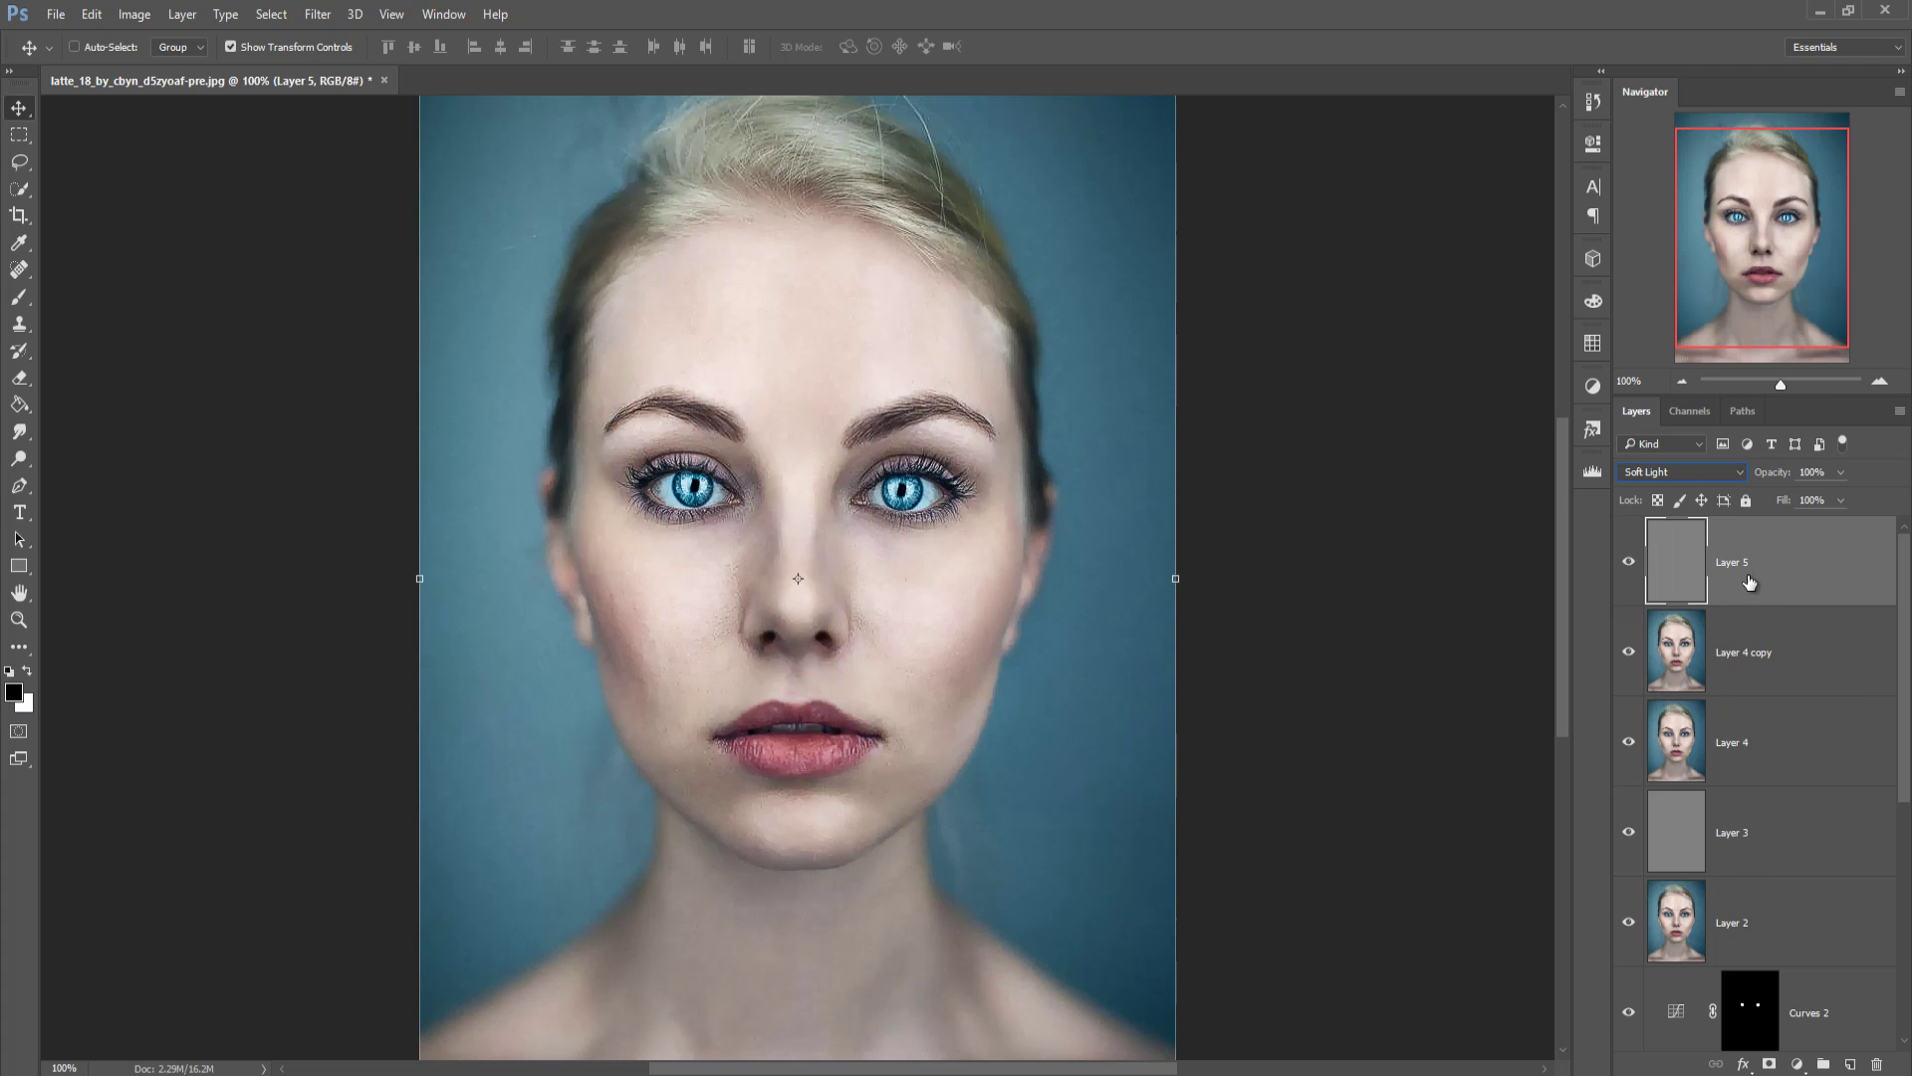
Step: Delete the gray Soft Light layer above Layer 4 copy
click(1758, 670)
click(1763, 760)
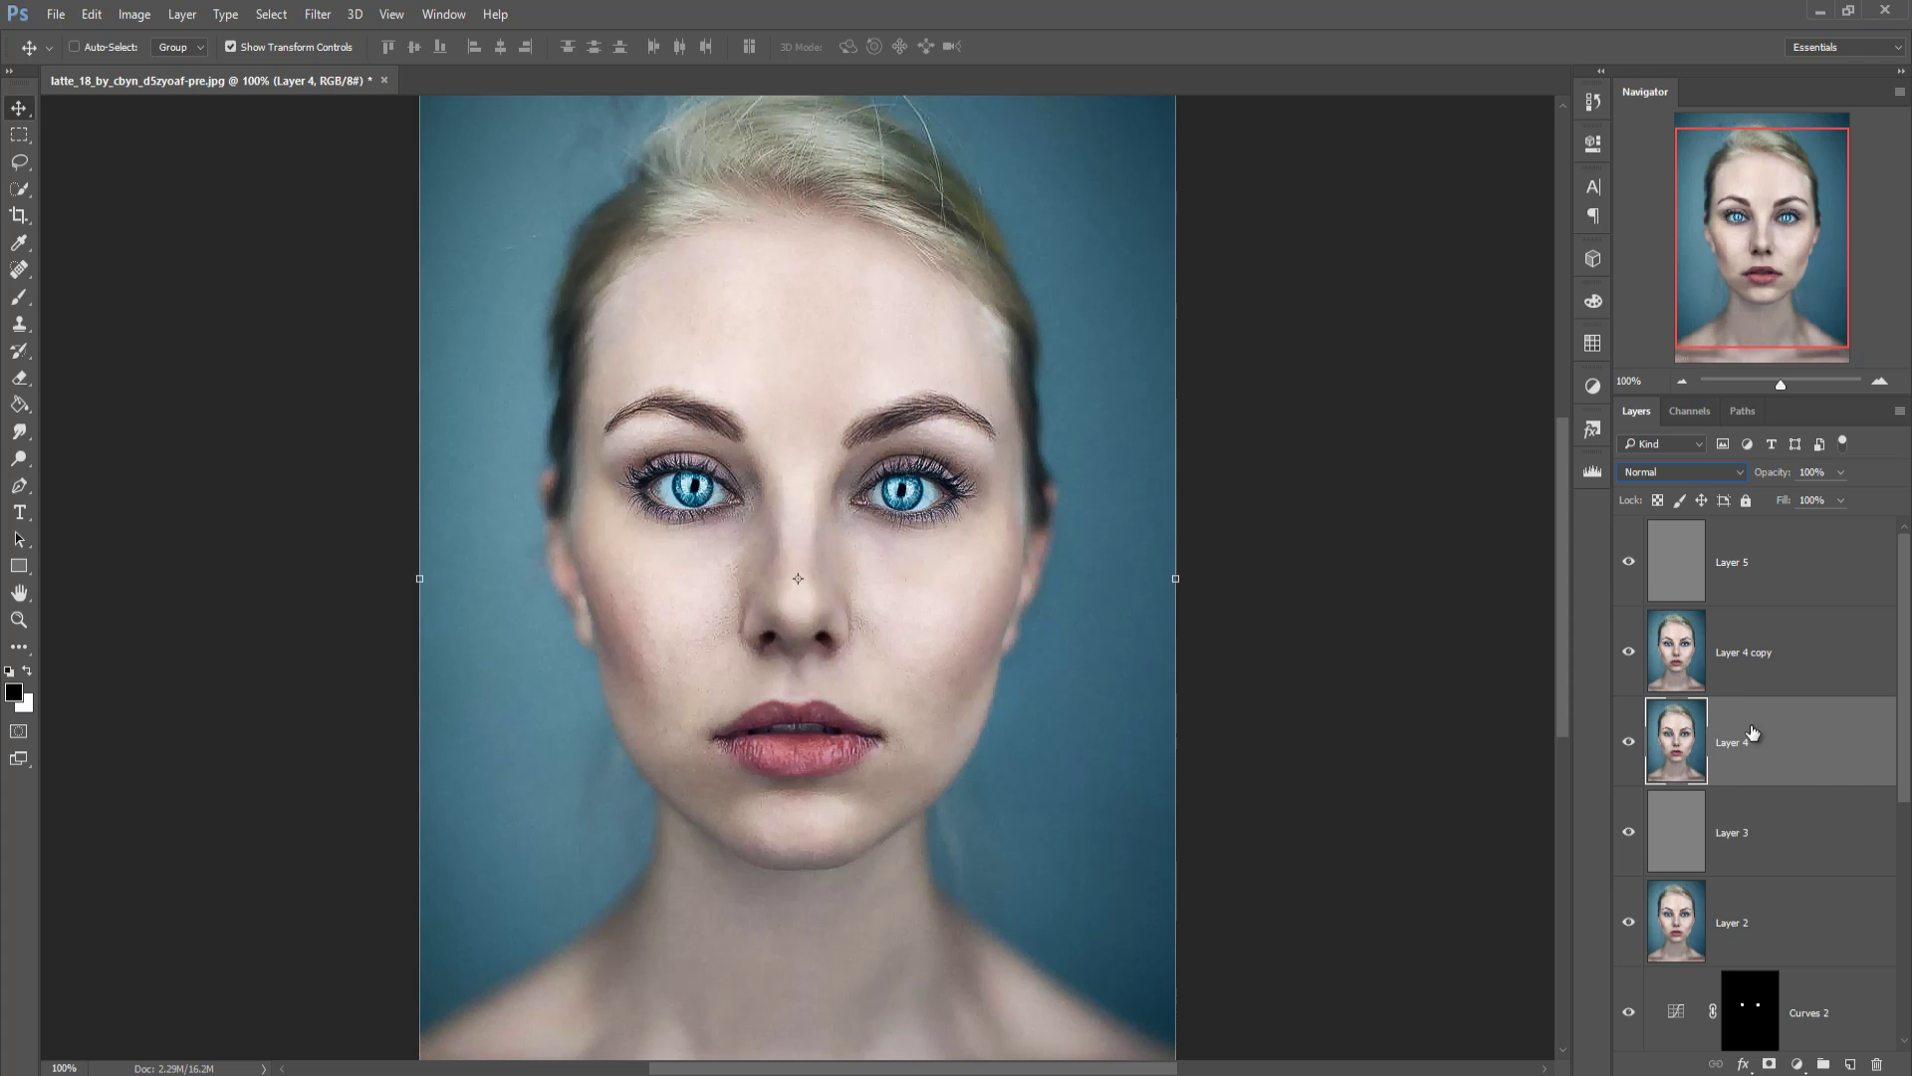
mouse_move(1742, 745)
mouse_down()
mouse_move(1760, 558)
mouse_move(1762, 741)
mouse_up()
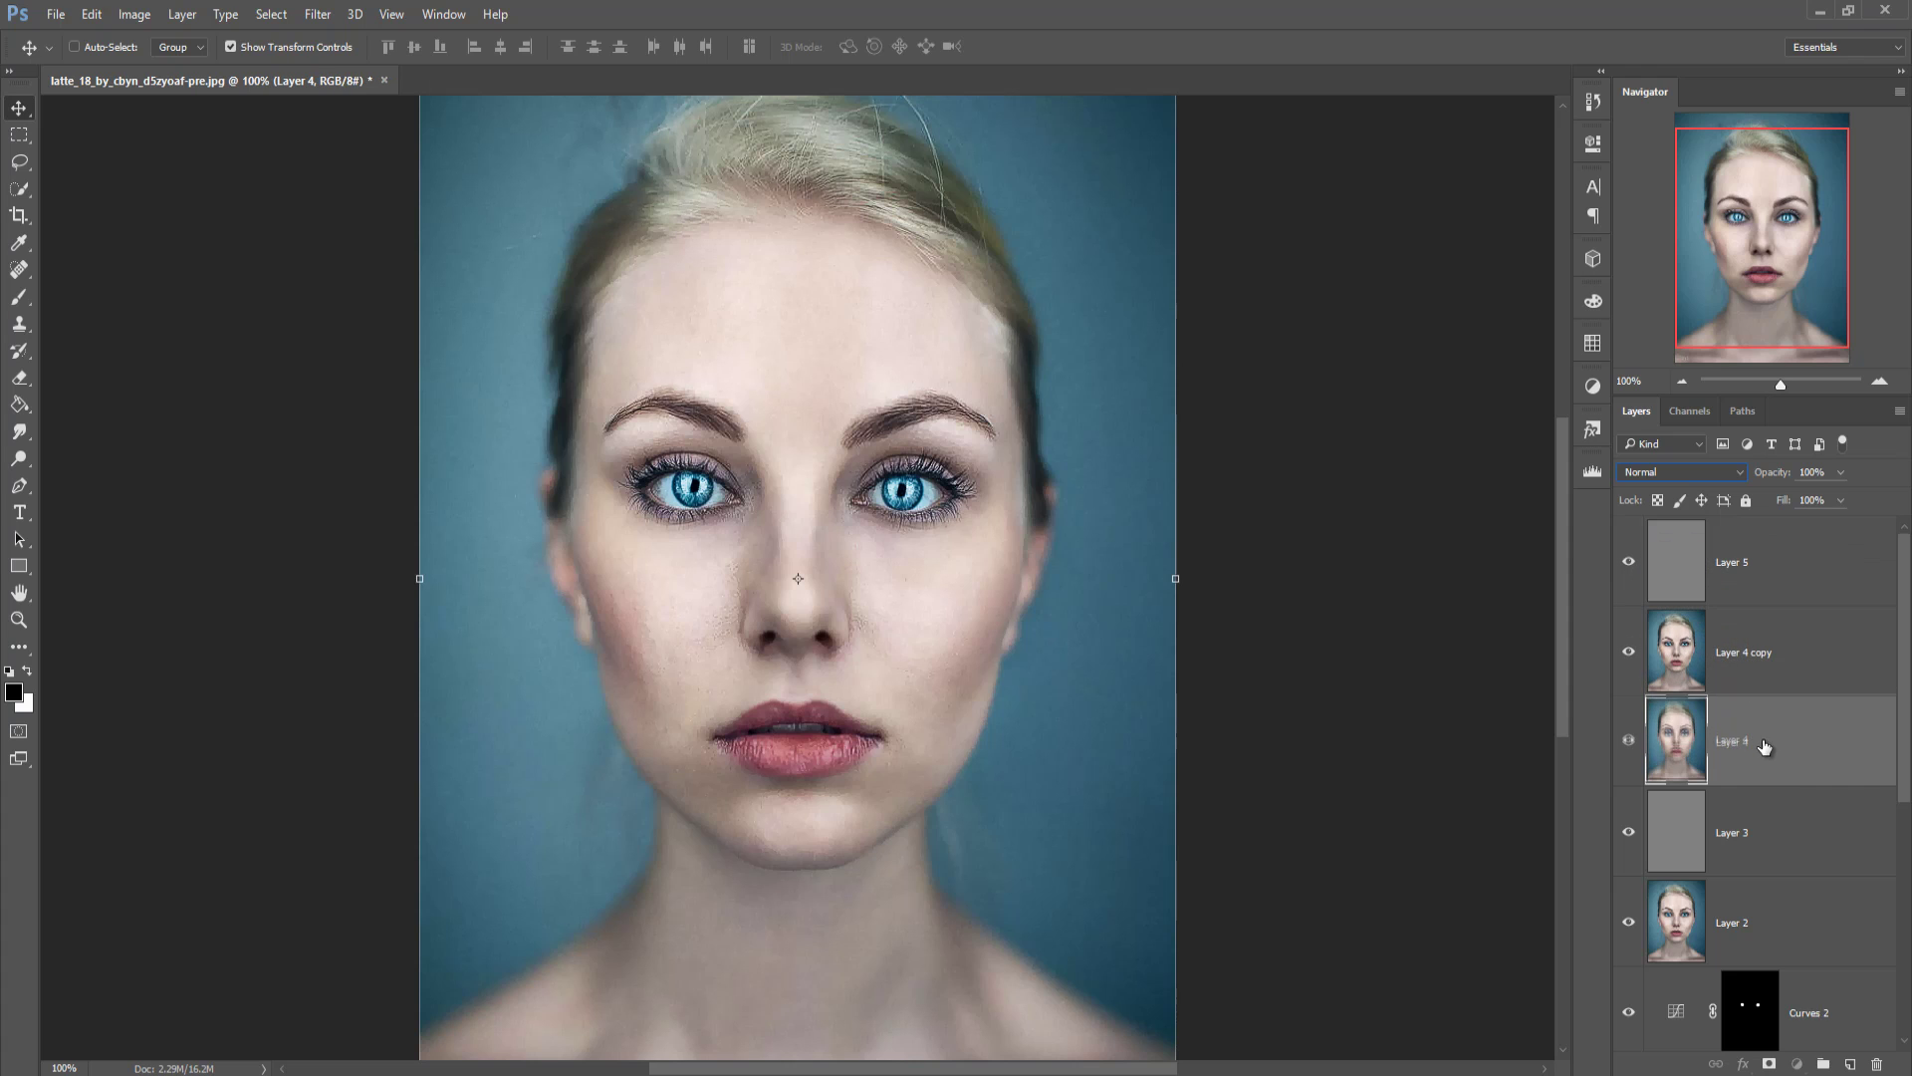
click(1699, 617)
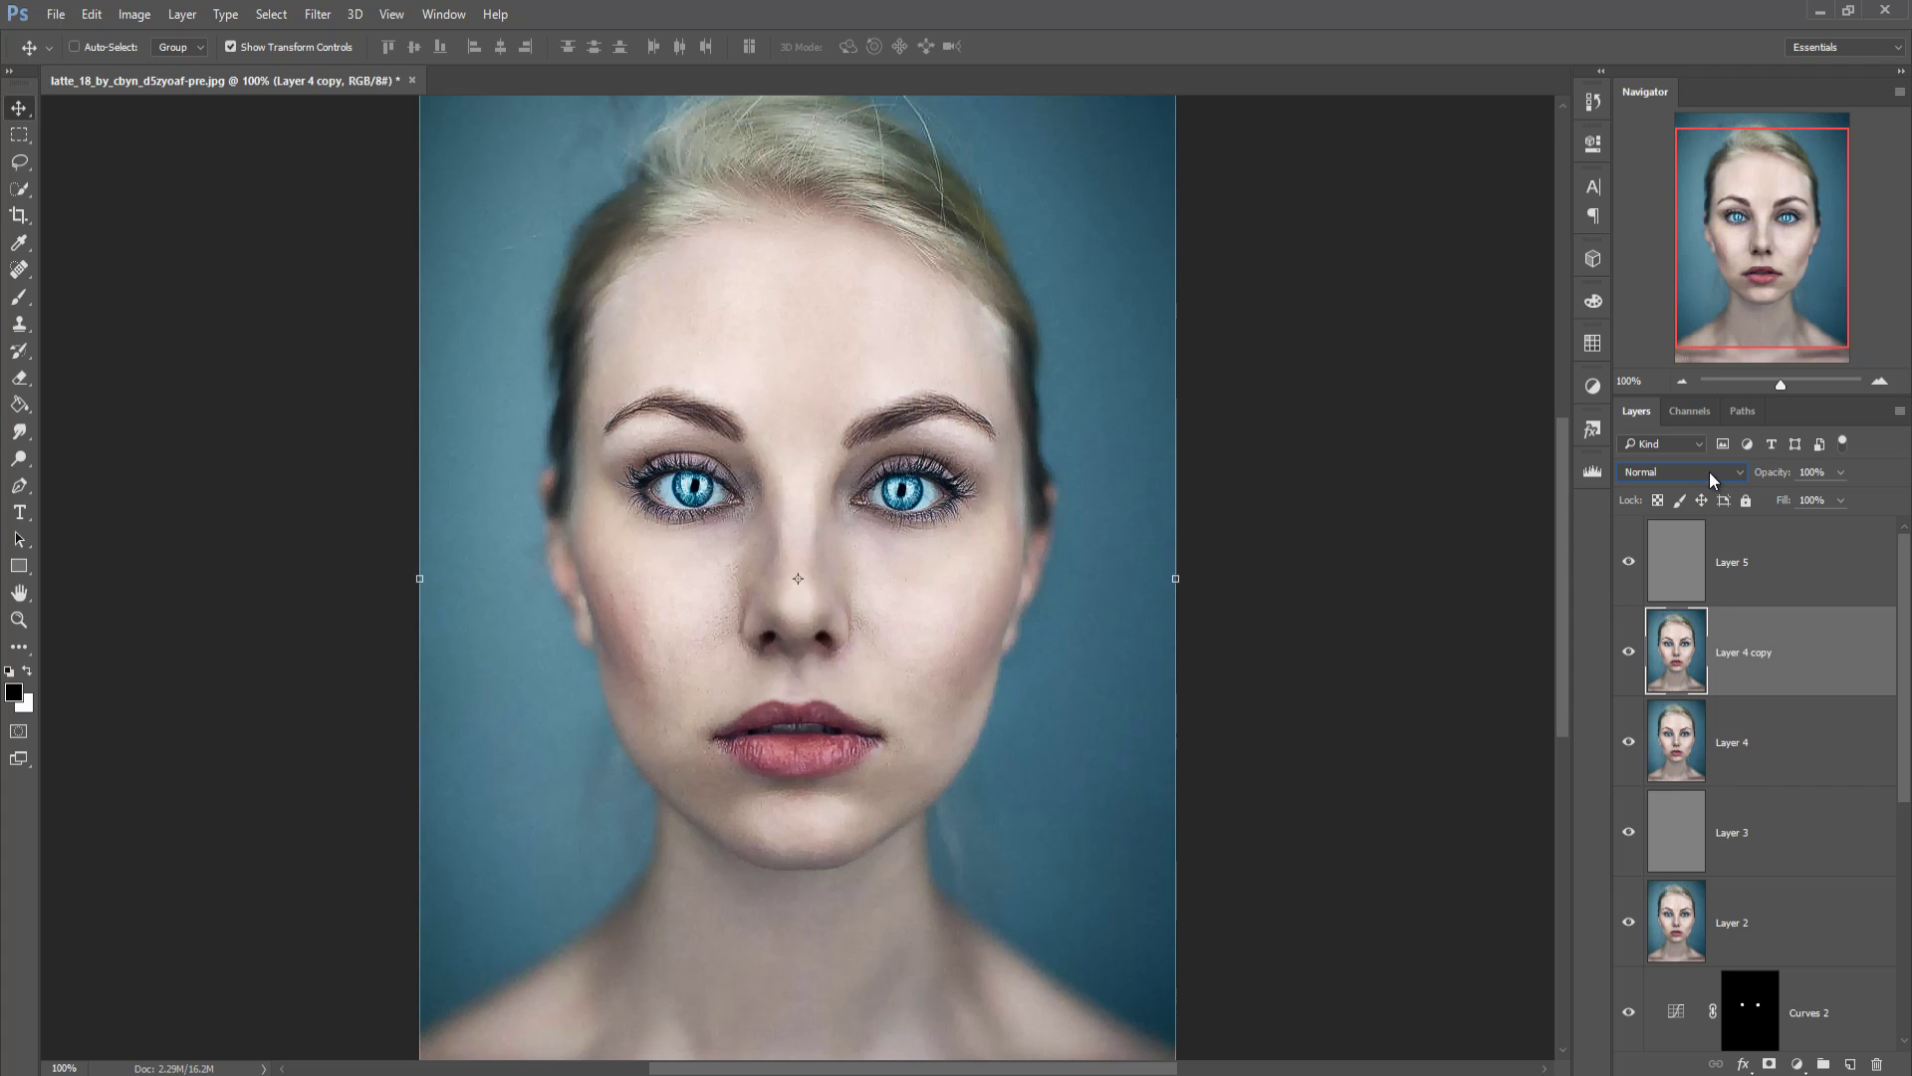
click(1685, 578)
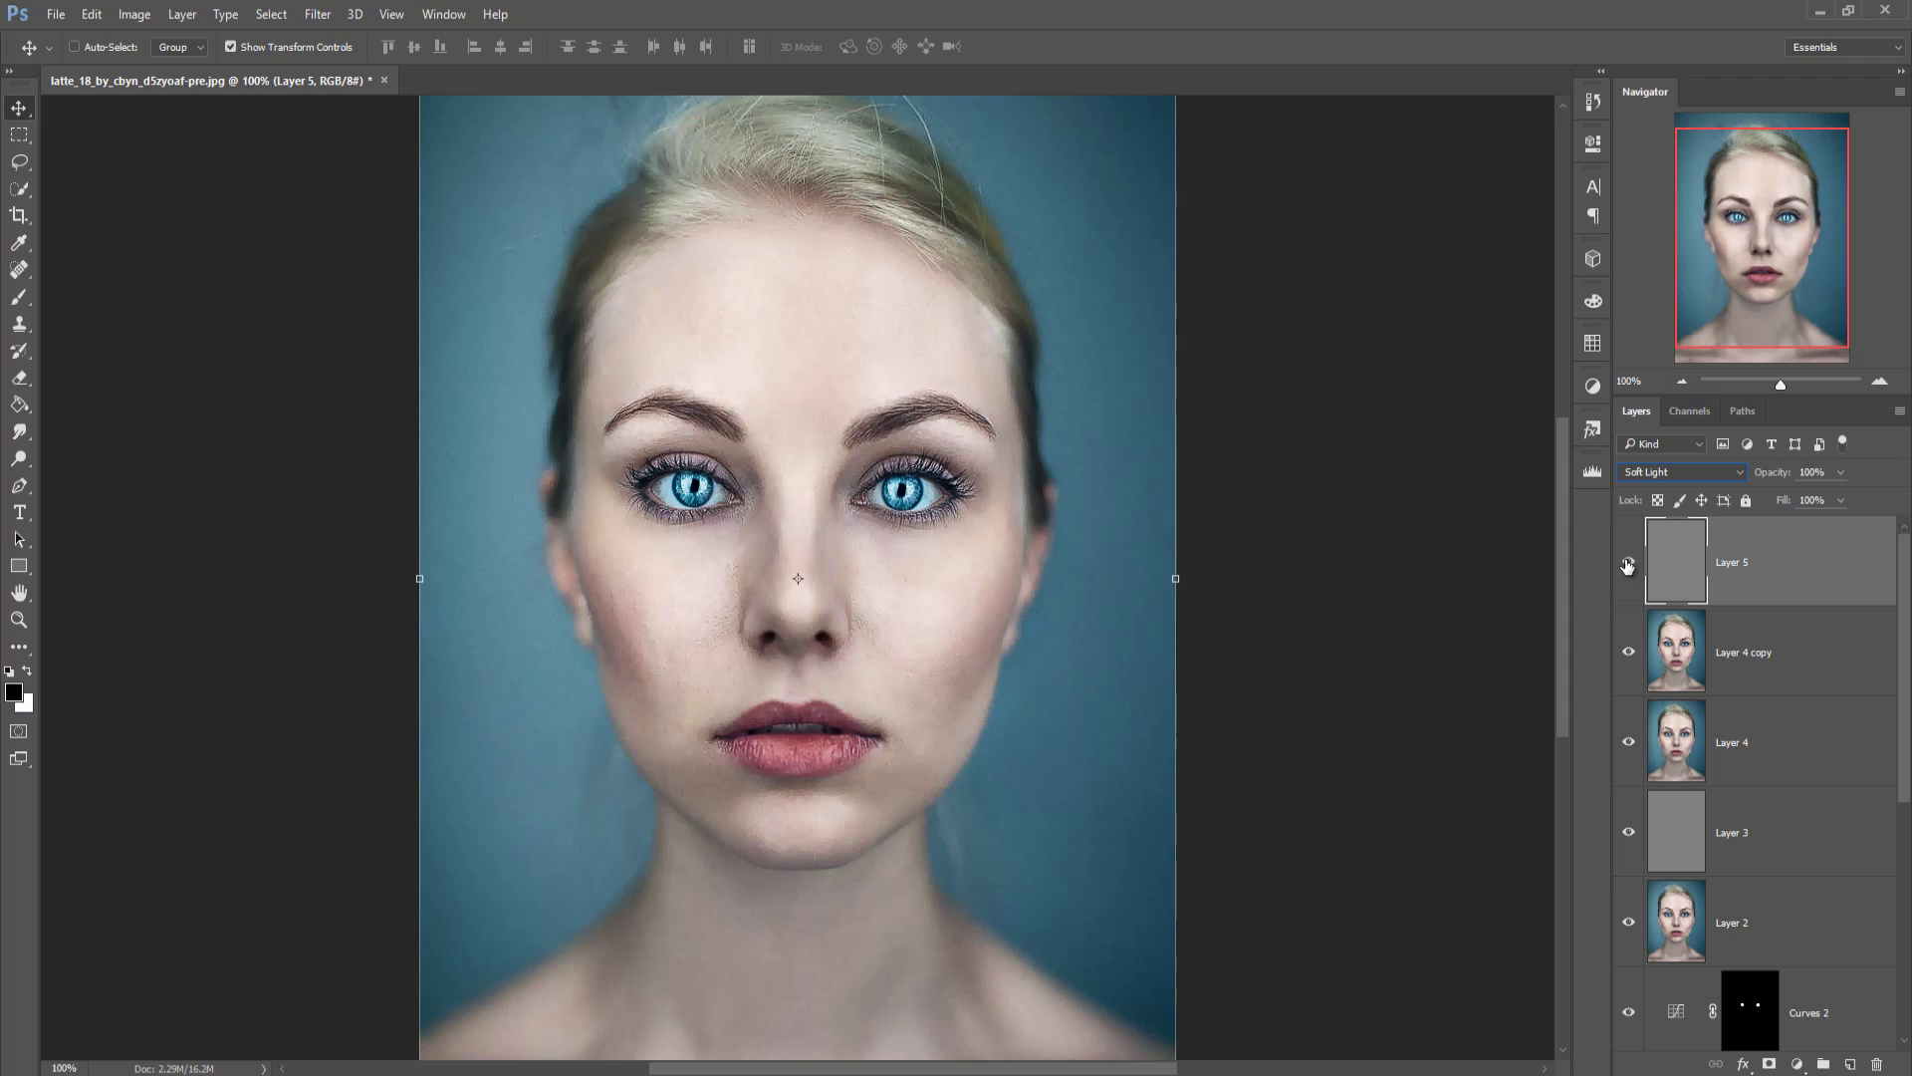
key(Delete)
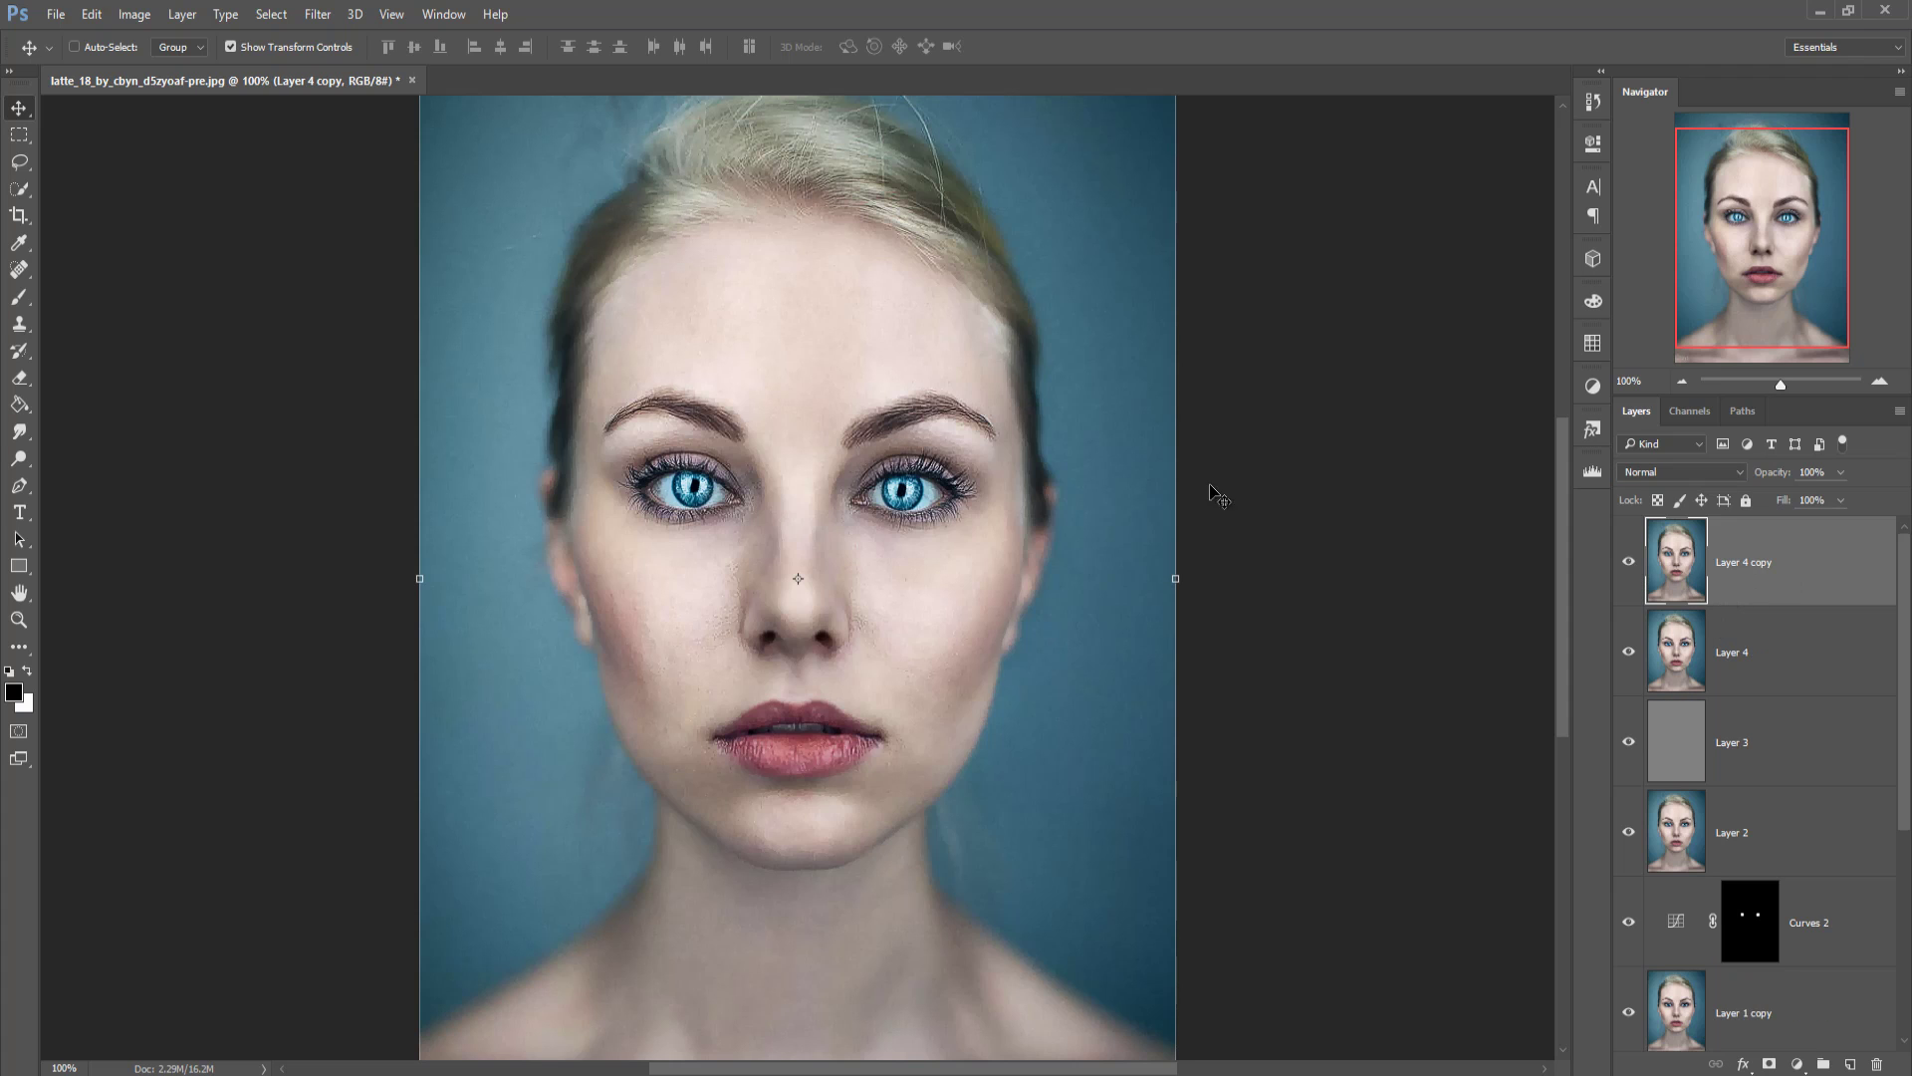
Step: Apply a High Pass filter to Layer 4 copy with a radius of 20.8 pixels
click(320, 18)
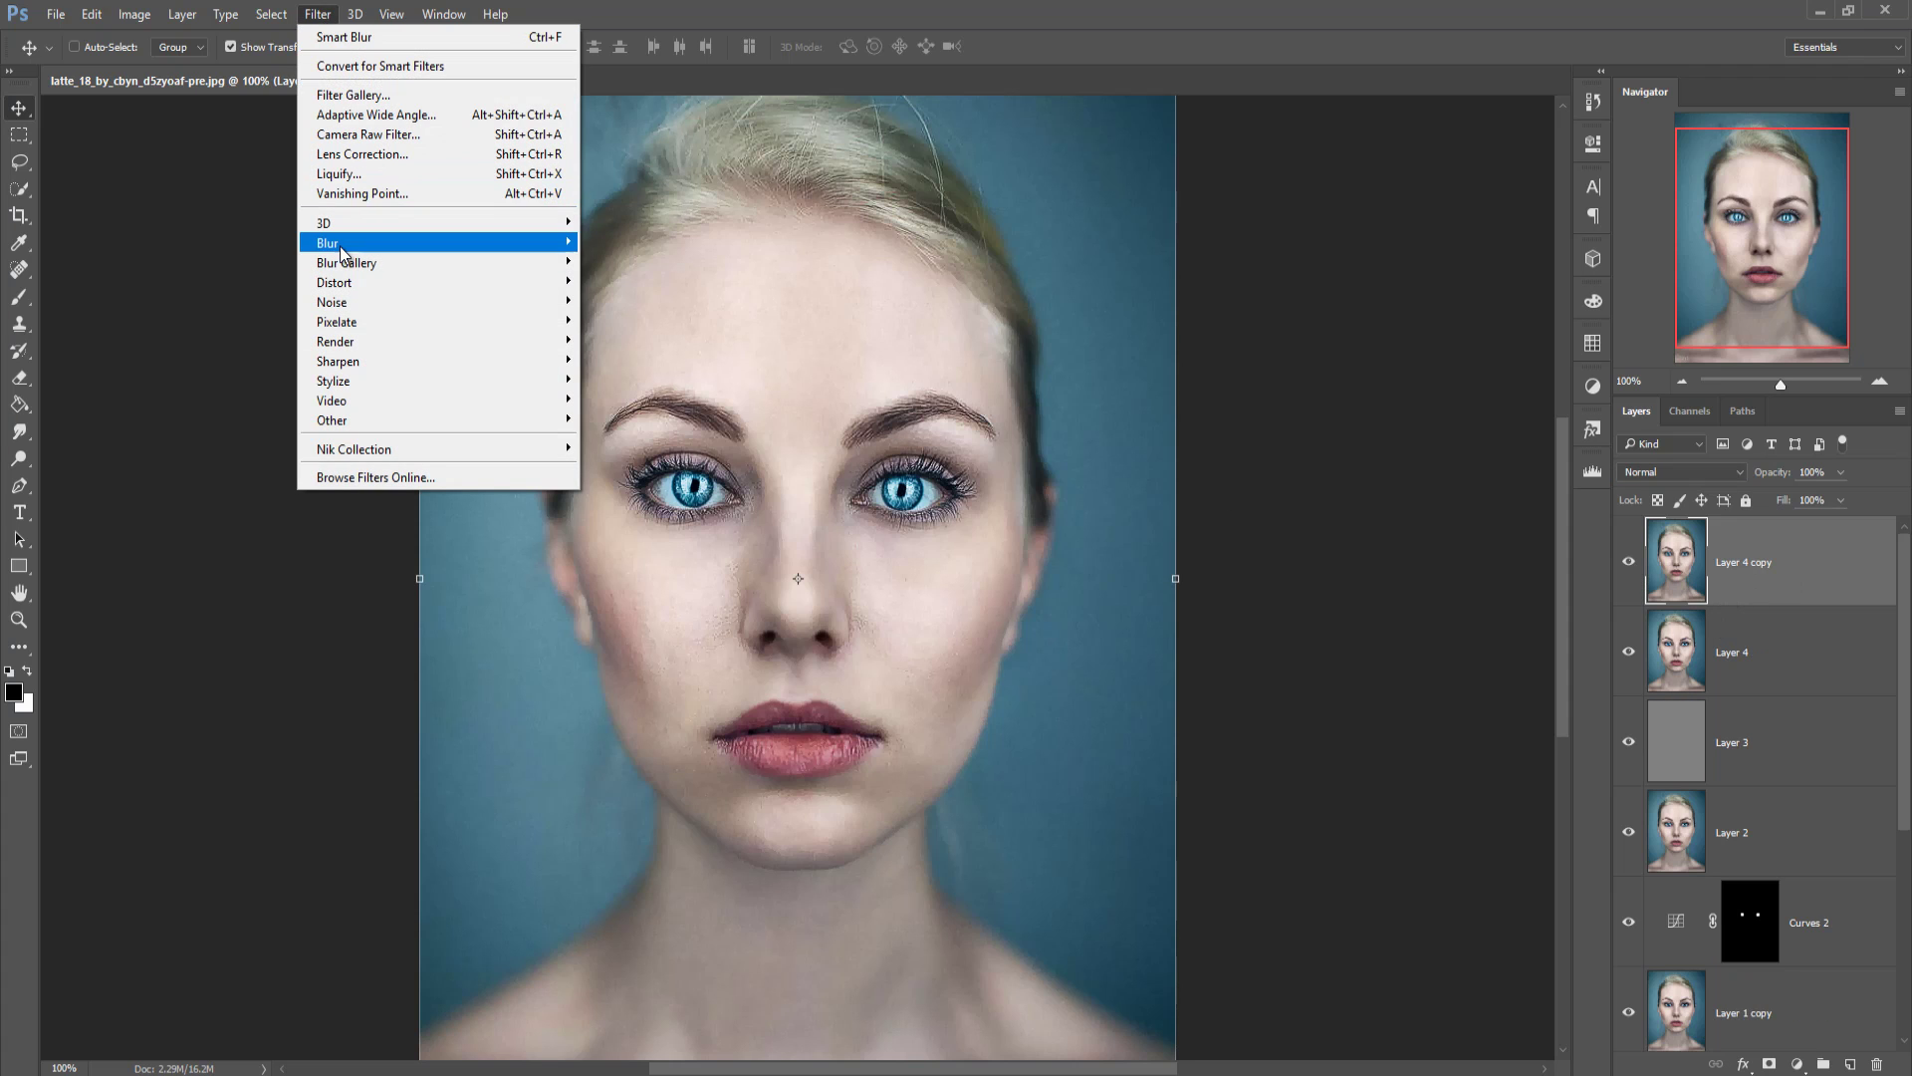
mouse_move(528, 421)
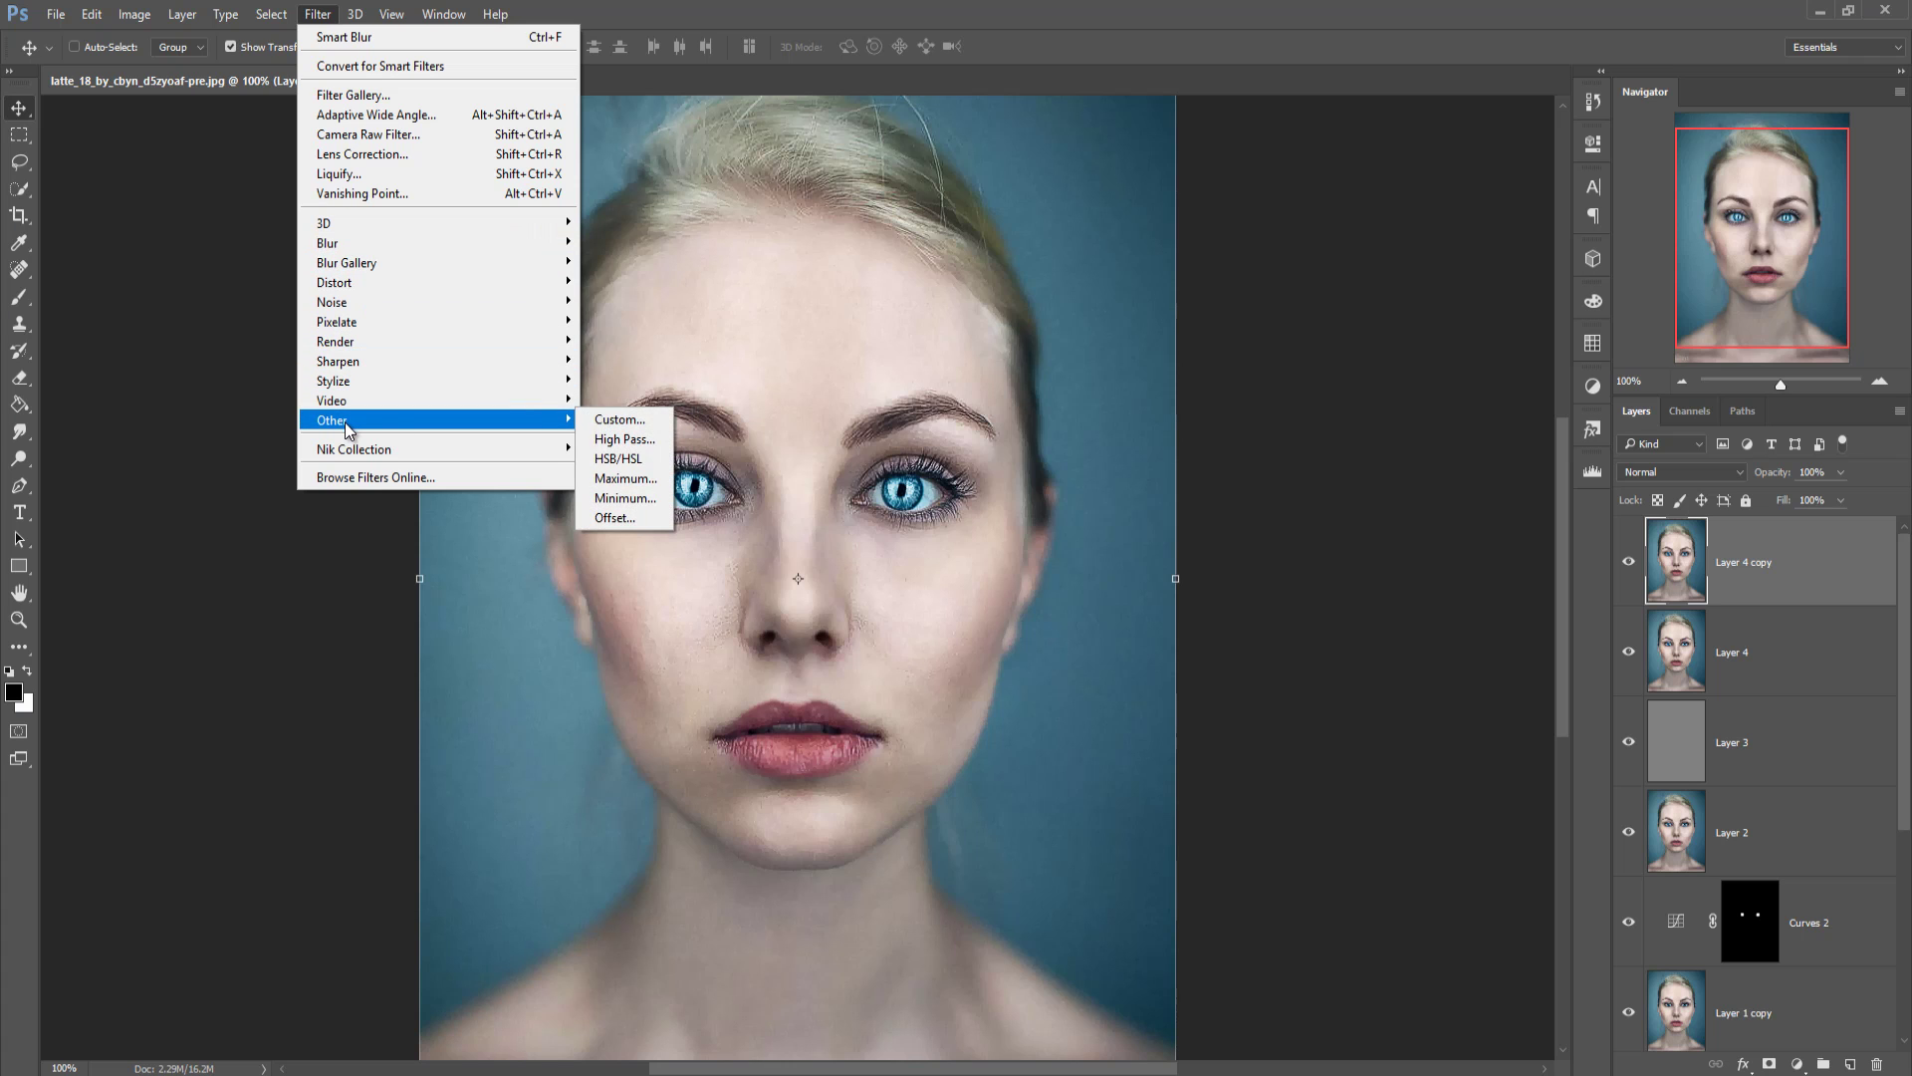
click(621, 439)
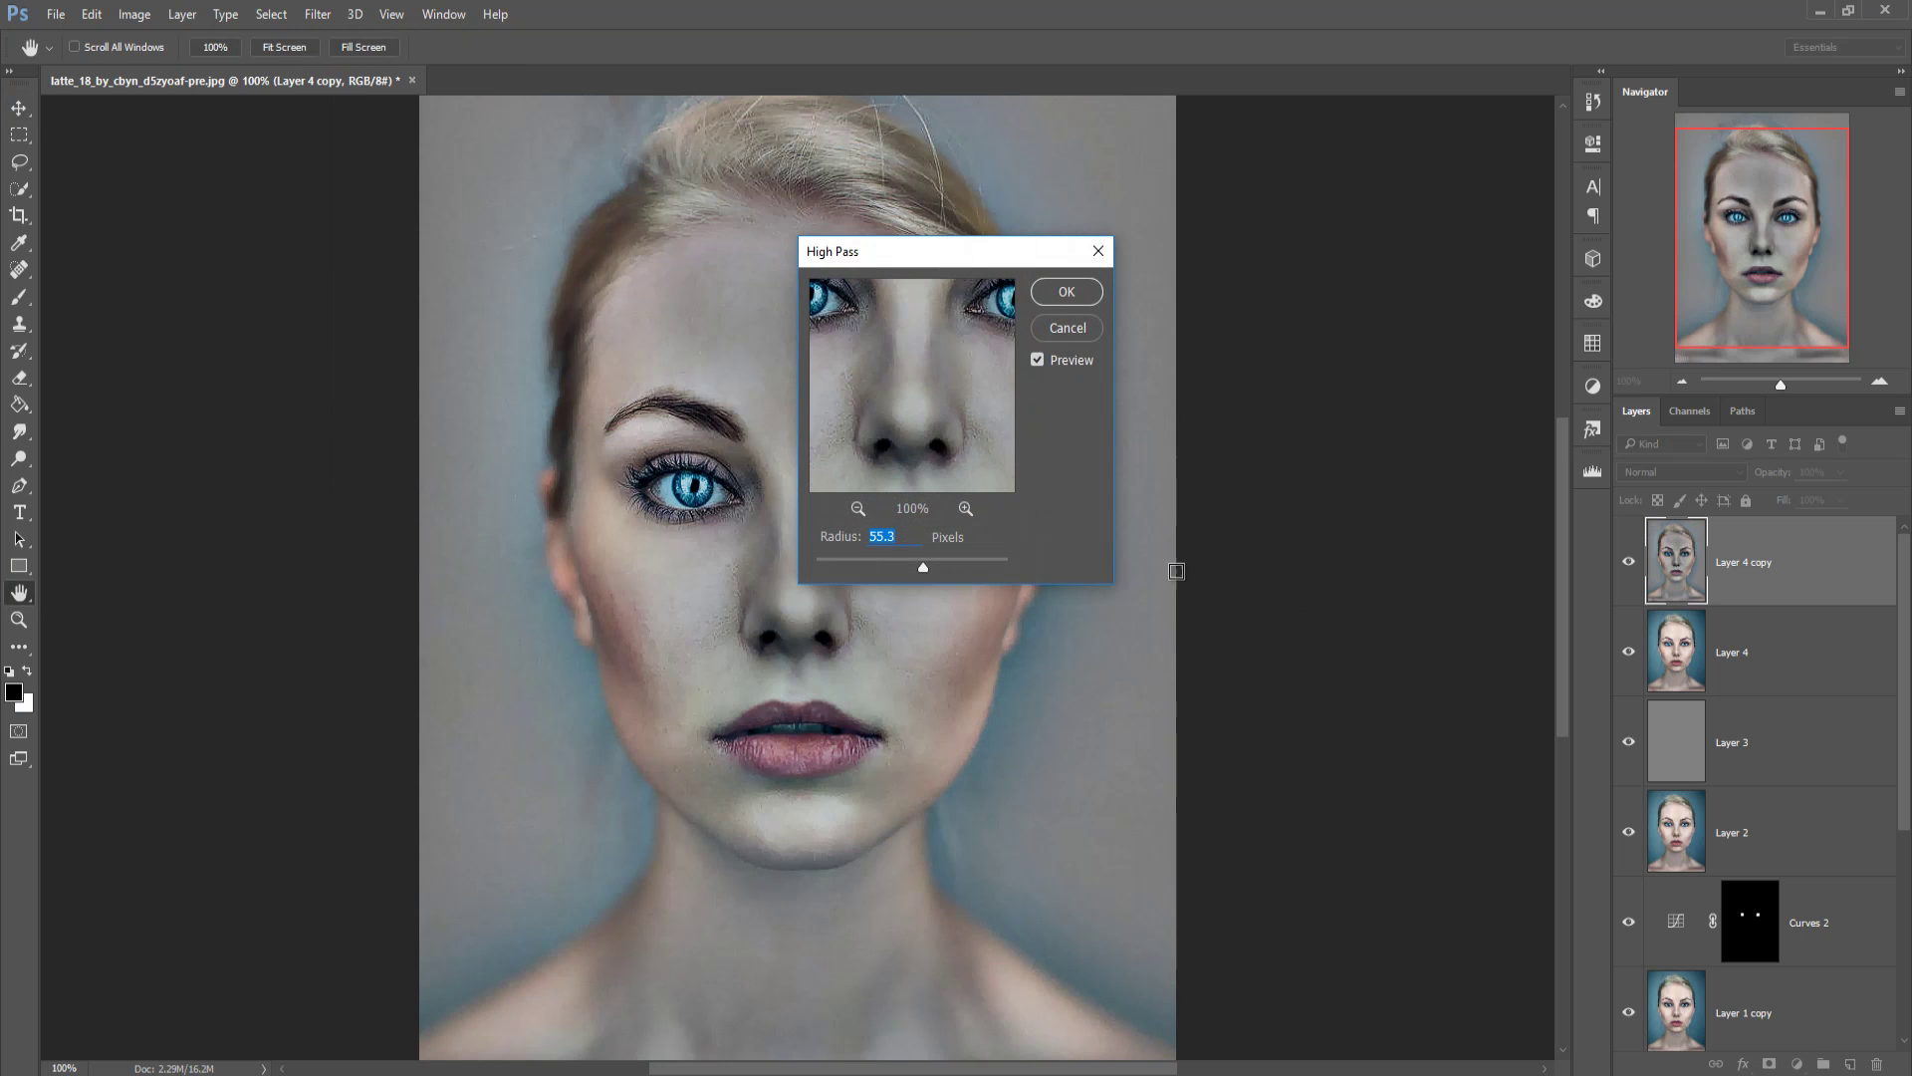
drag(925, 253, 1159, 284)
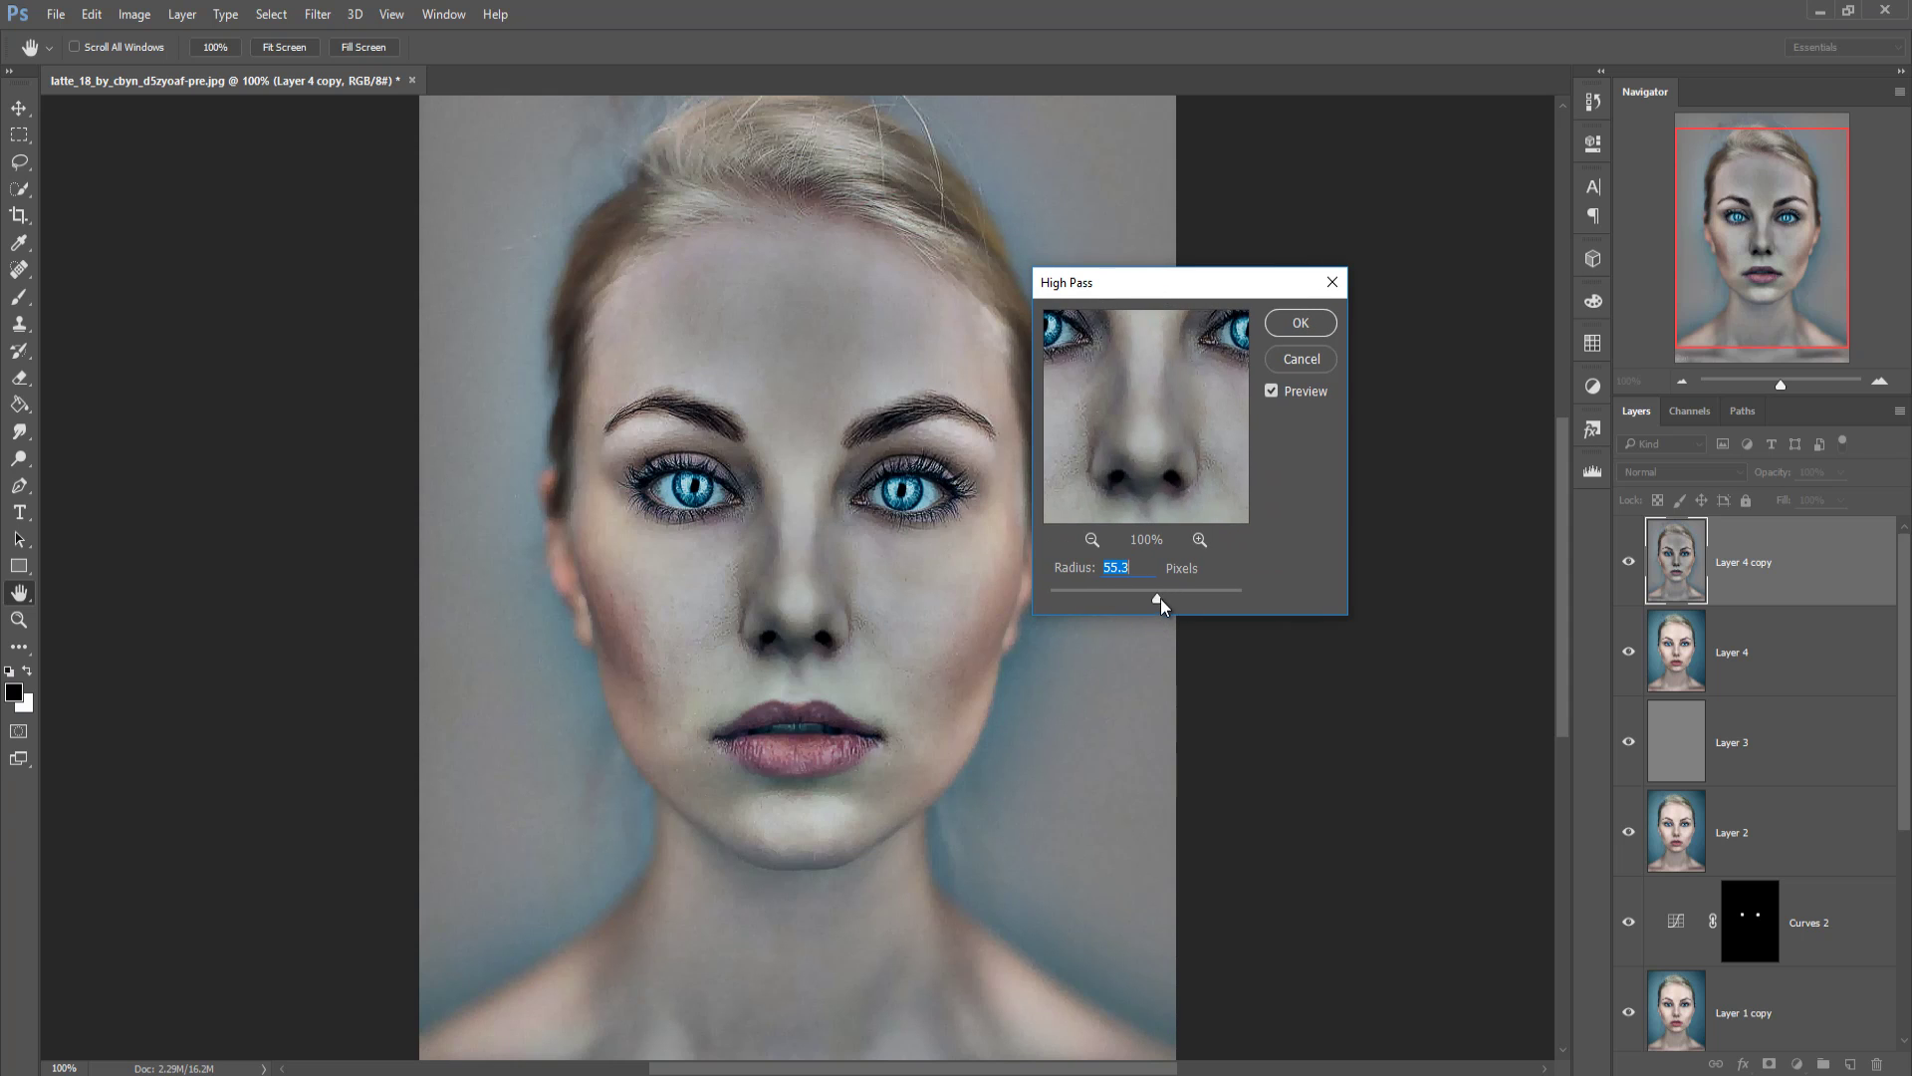
drag(1140, 599, 1133, 599)
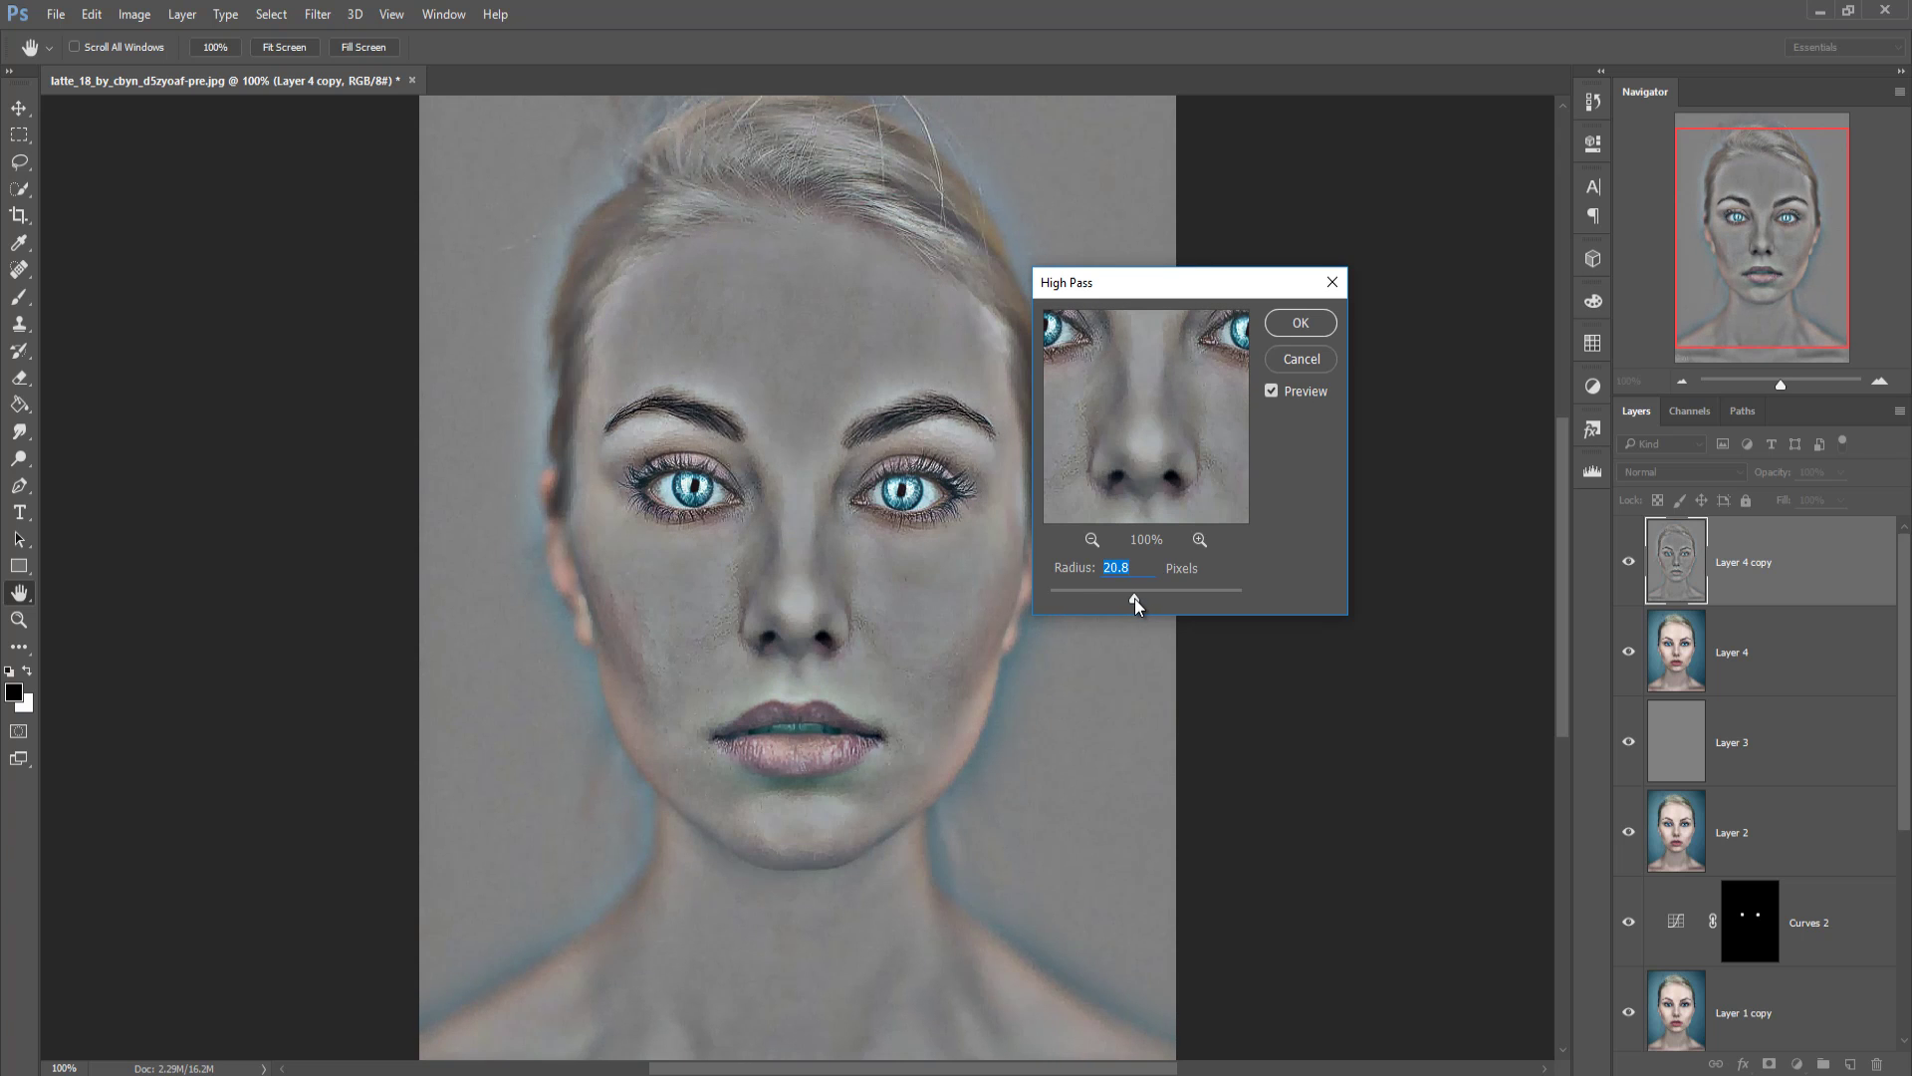
click(1300, 324)
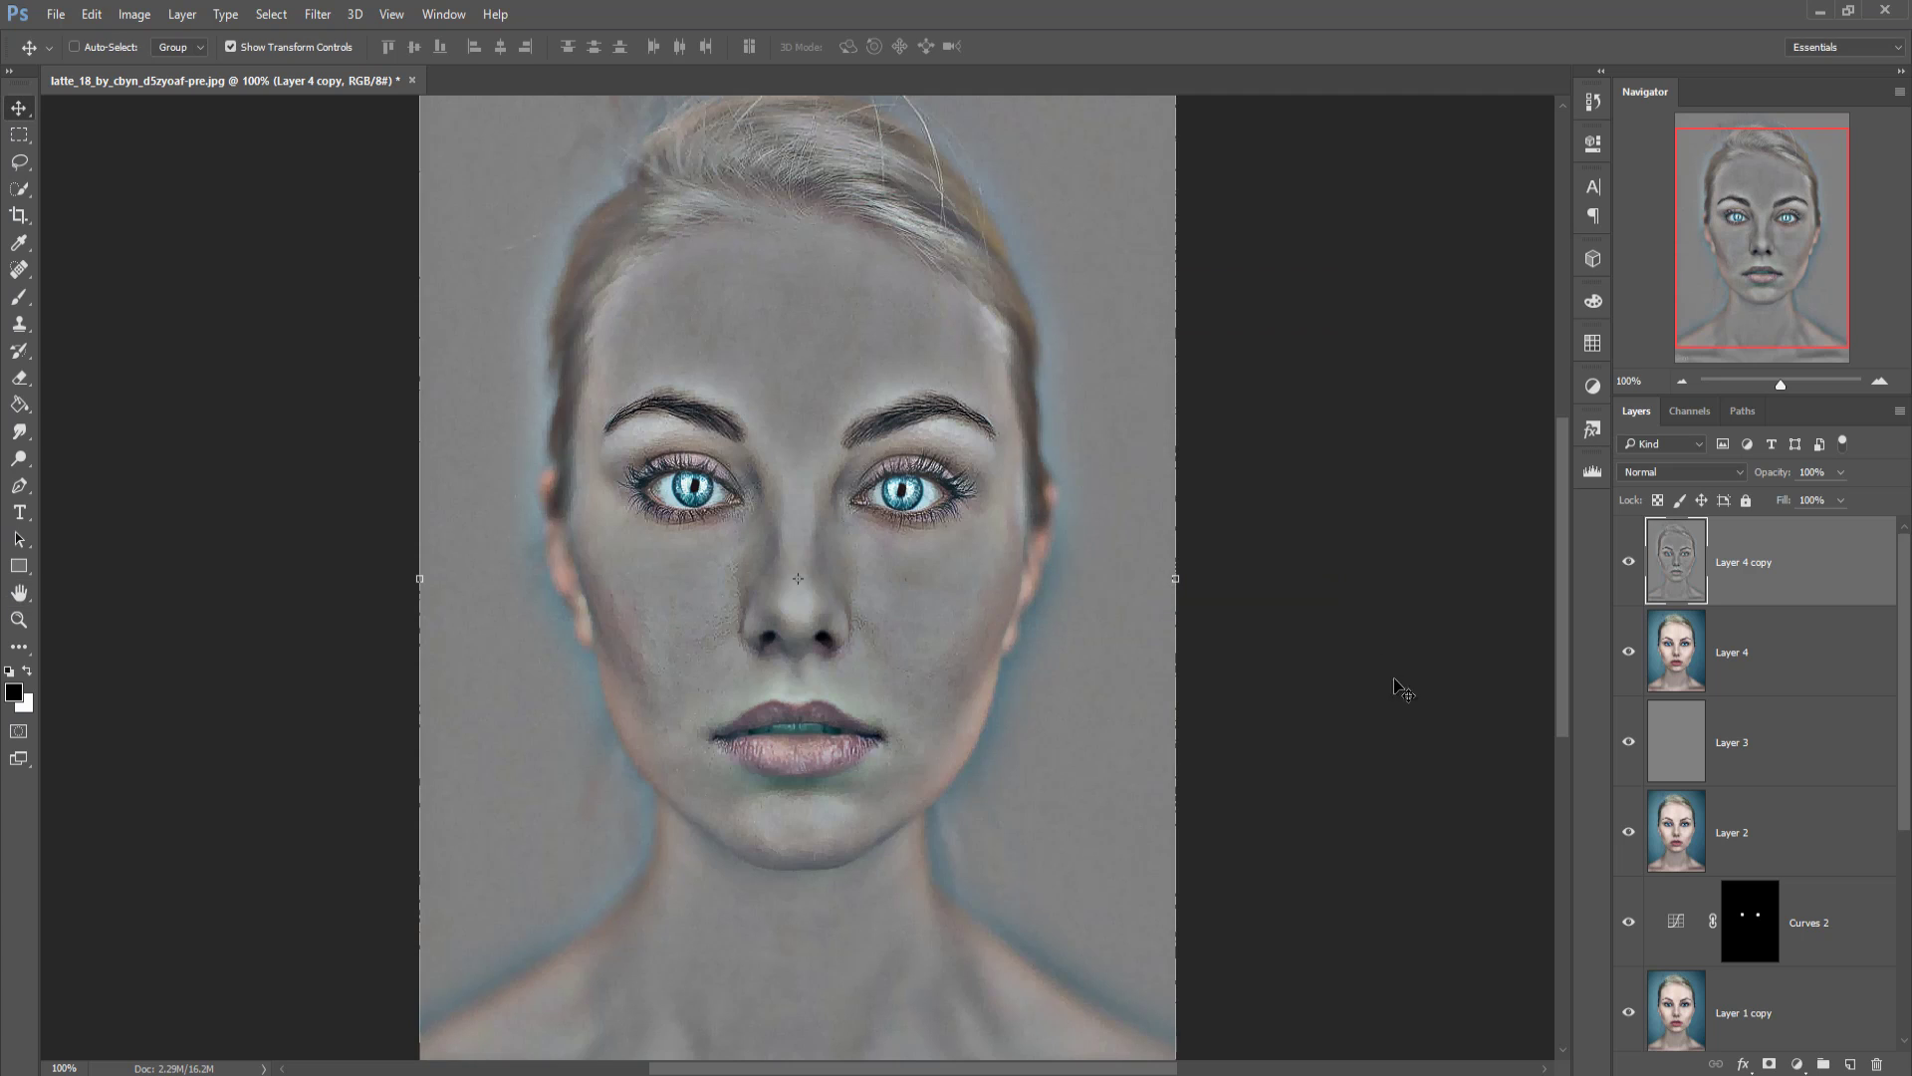
Step: Try Soft Light and Overlay blending on Layer 4 copy, and settle on Soft Light
click(1739, 475)
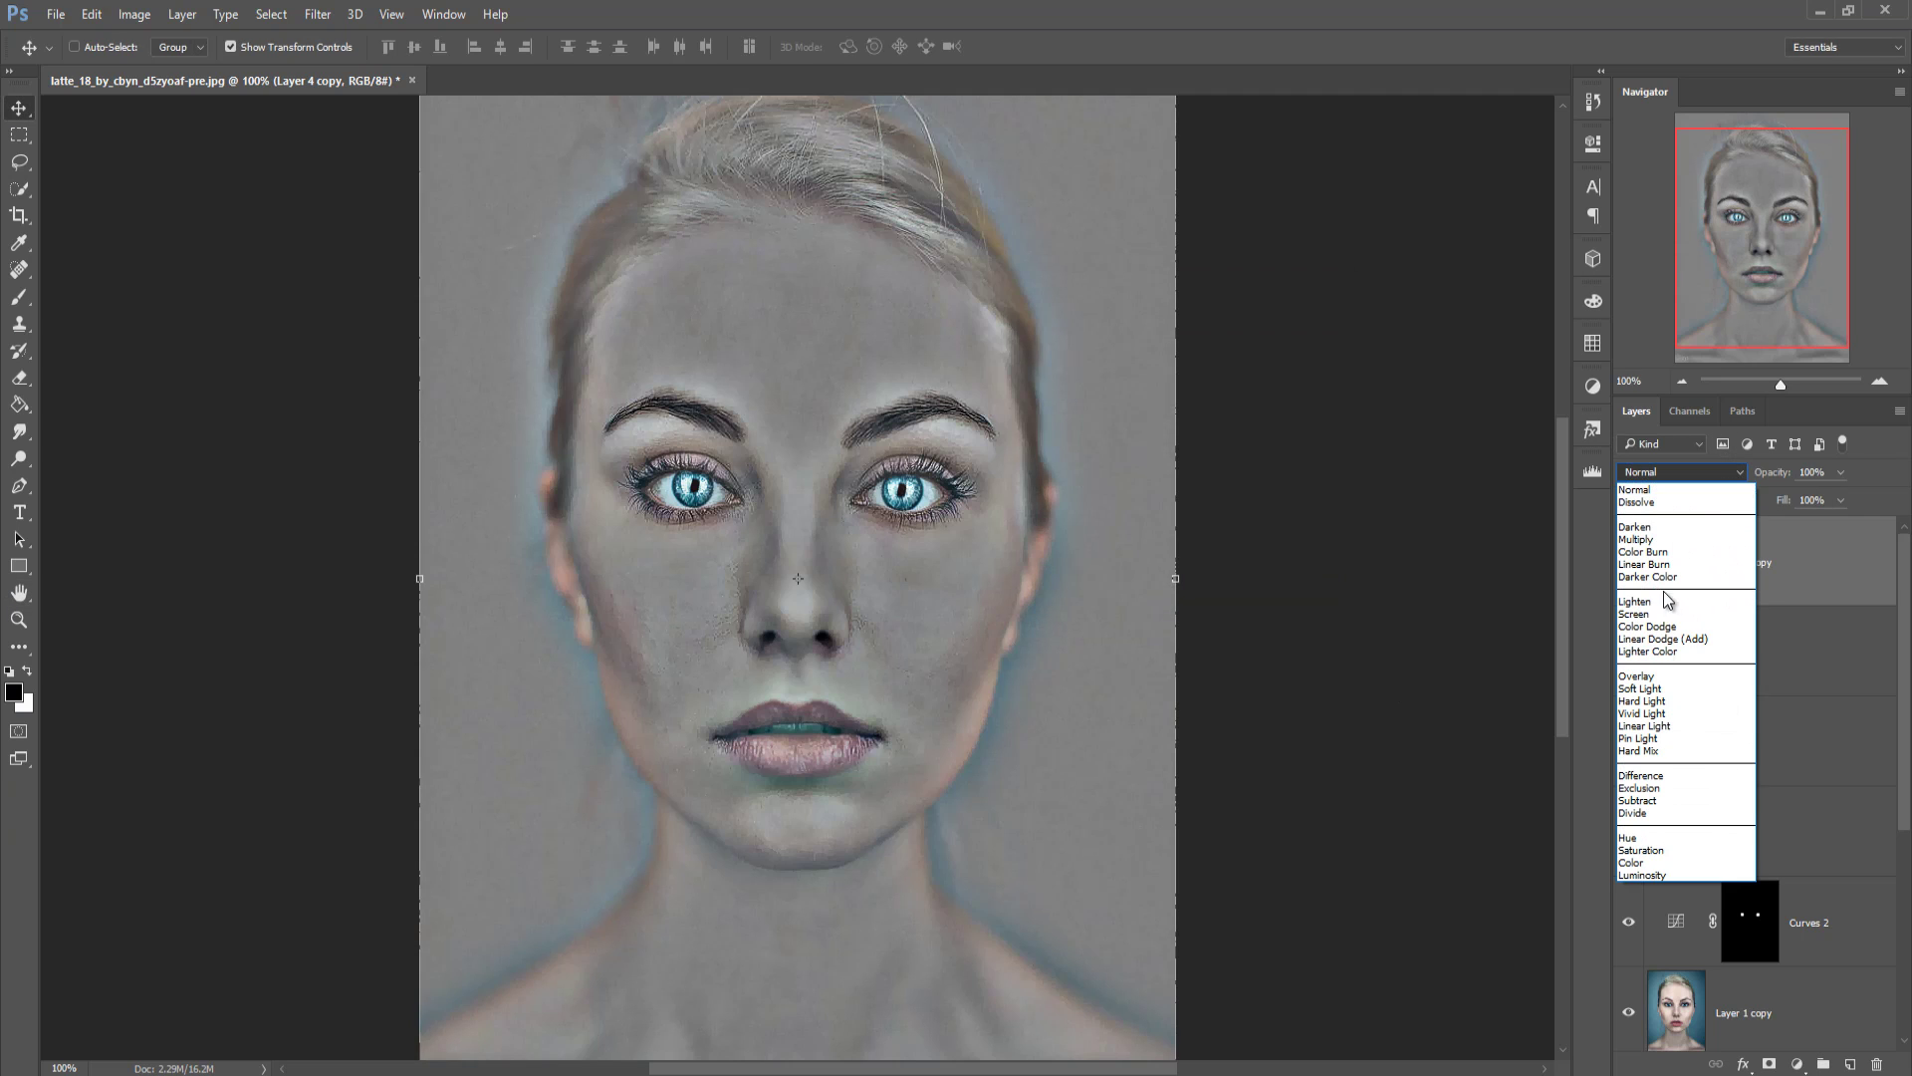
click(1660, 689)
click(1737, 475)
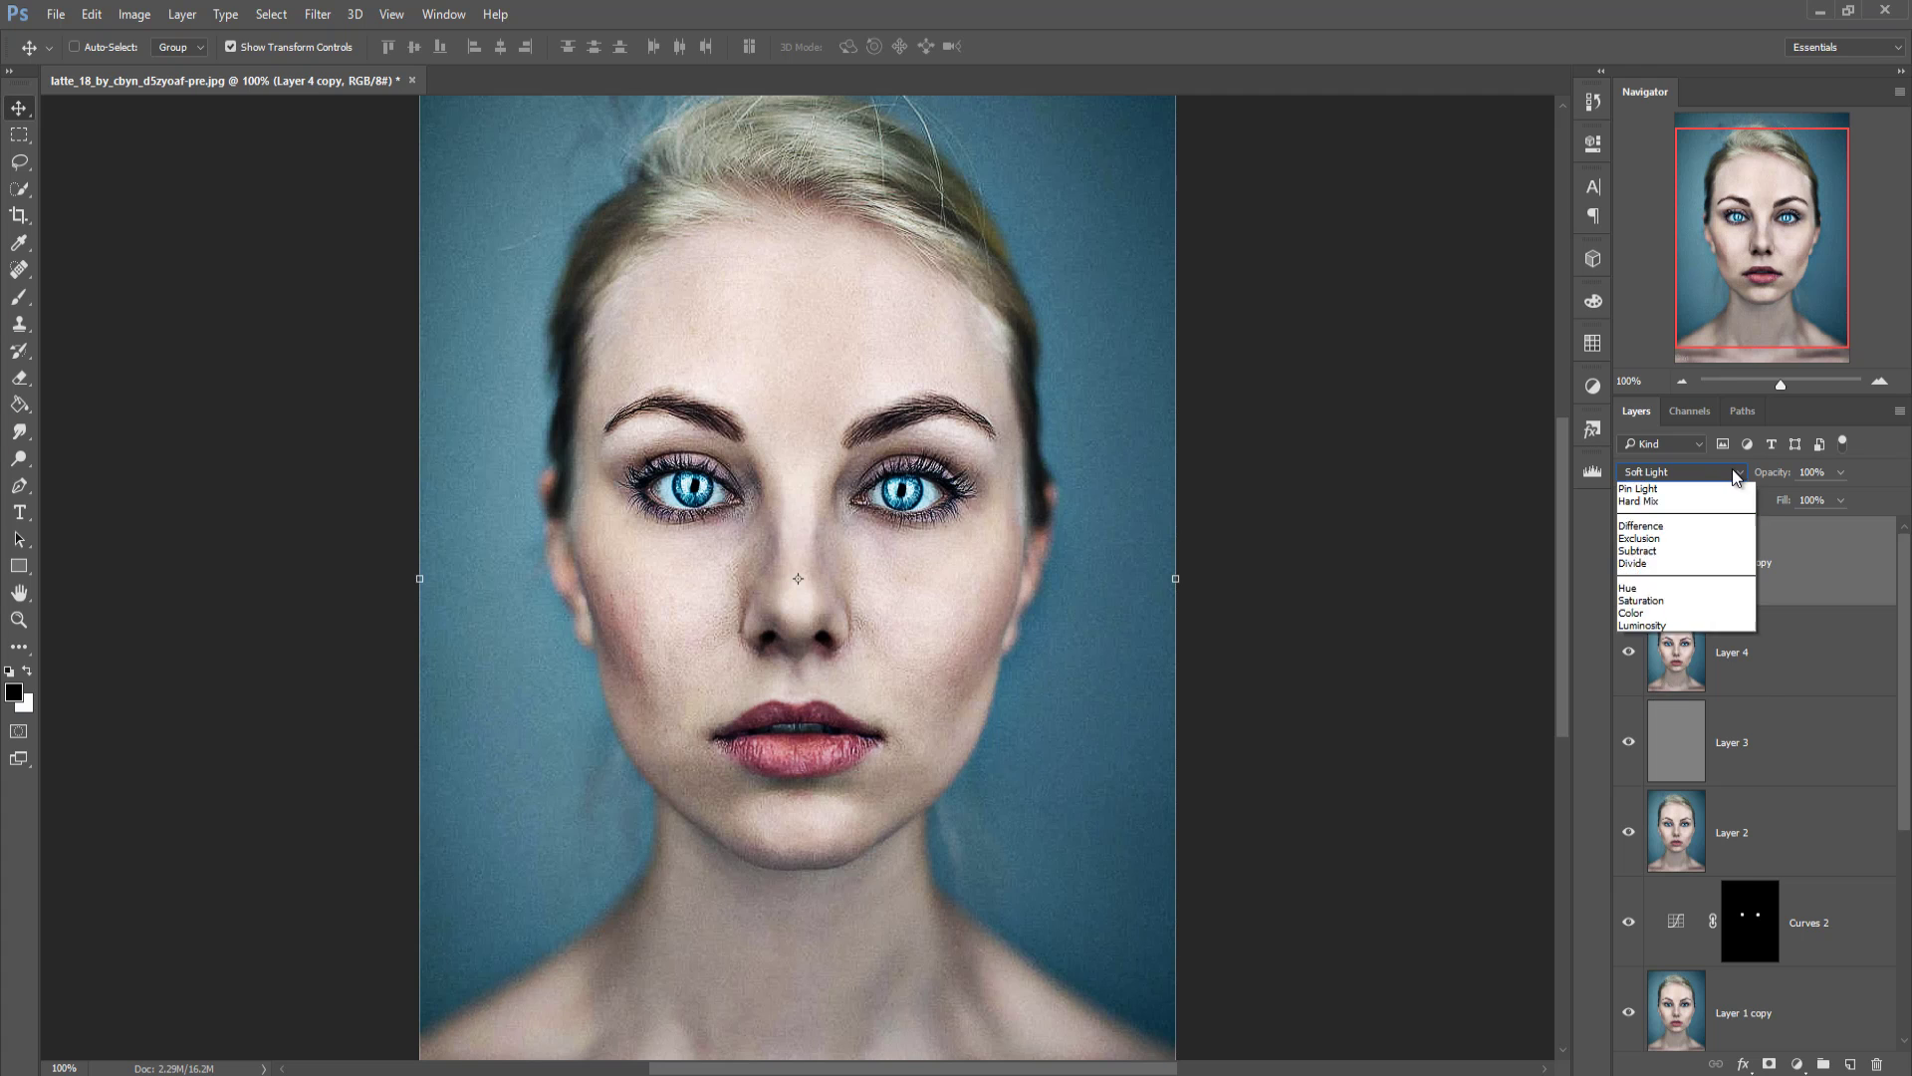
click(1658, 677)
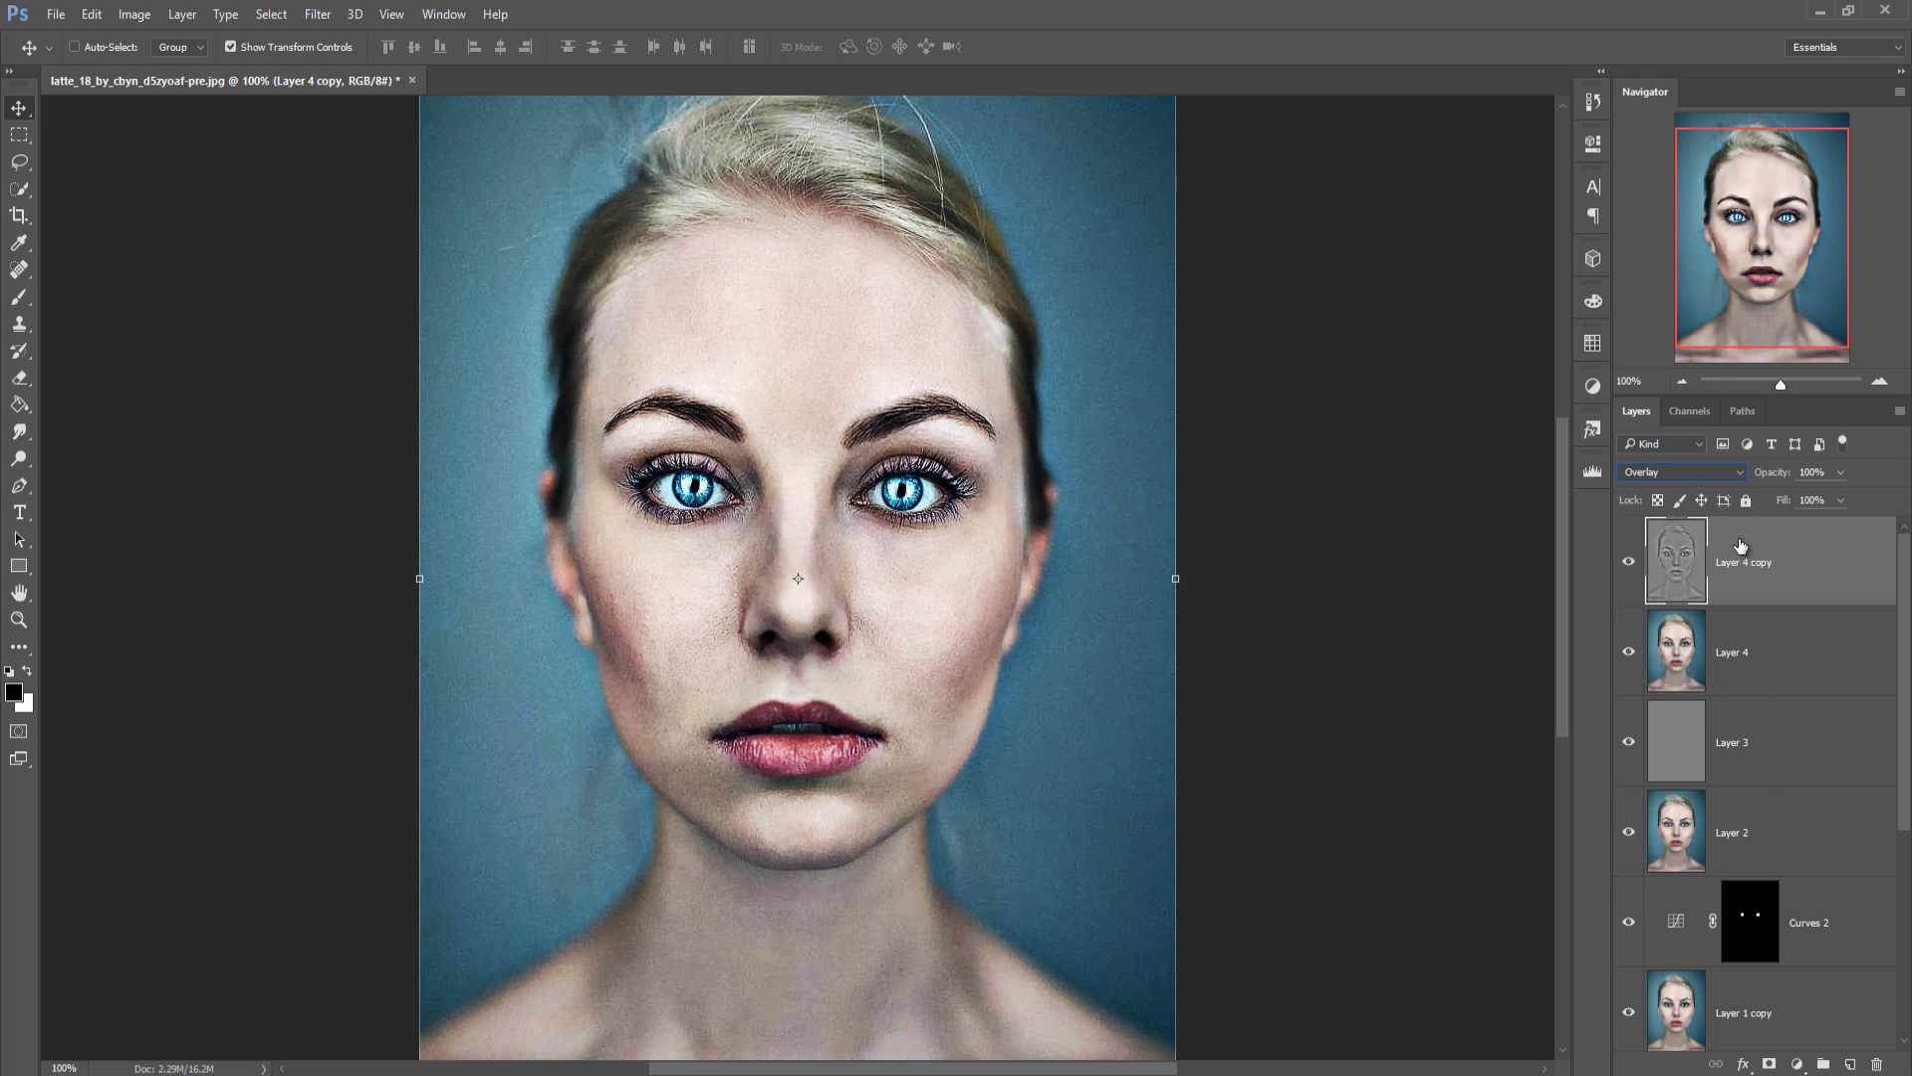
click(1736, 476)
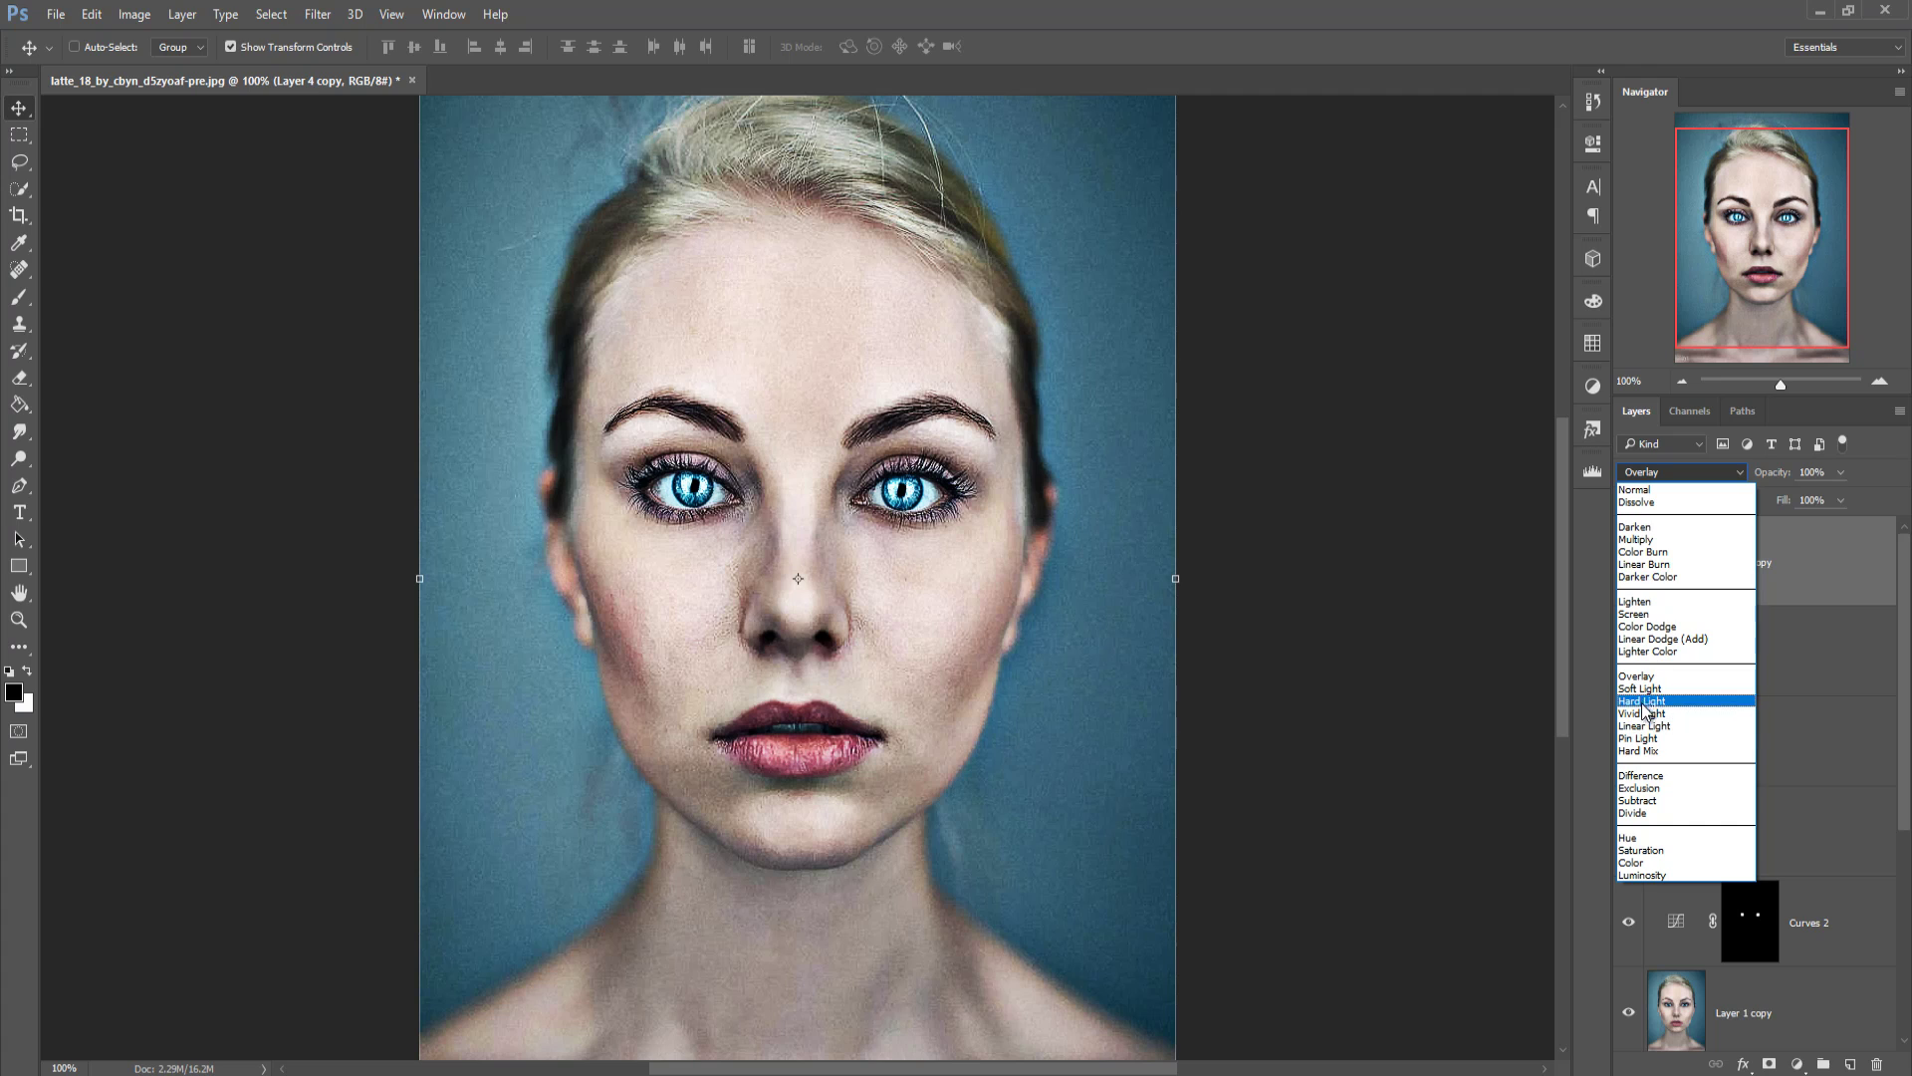
click(1641, 688)
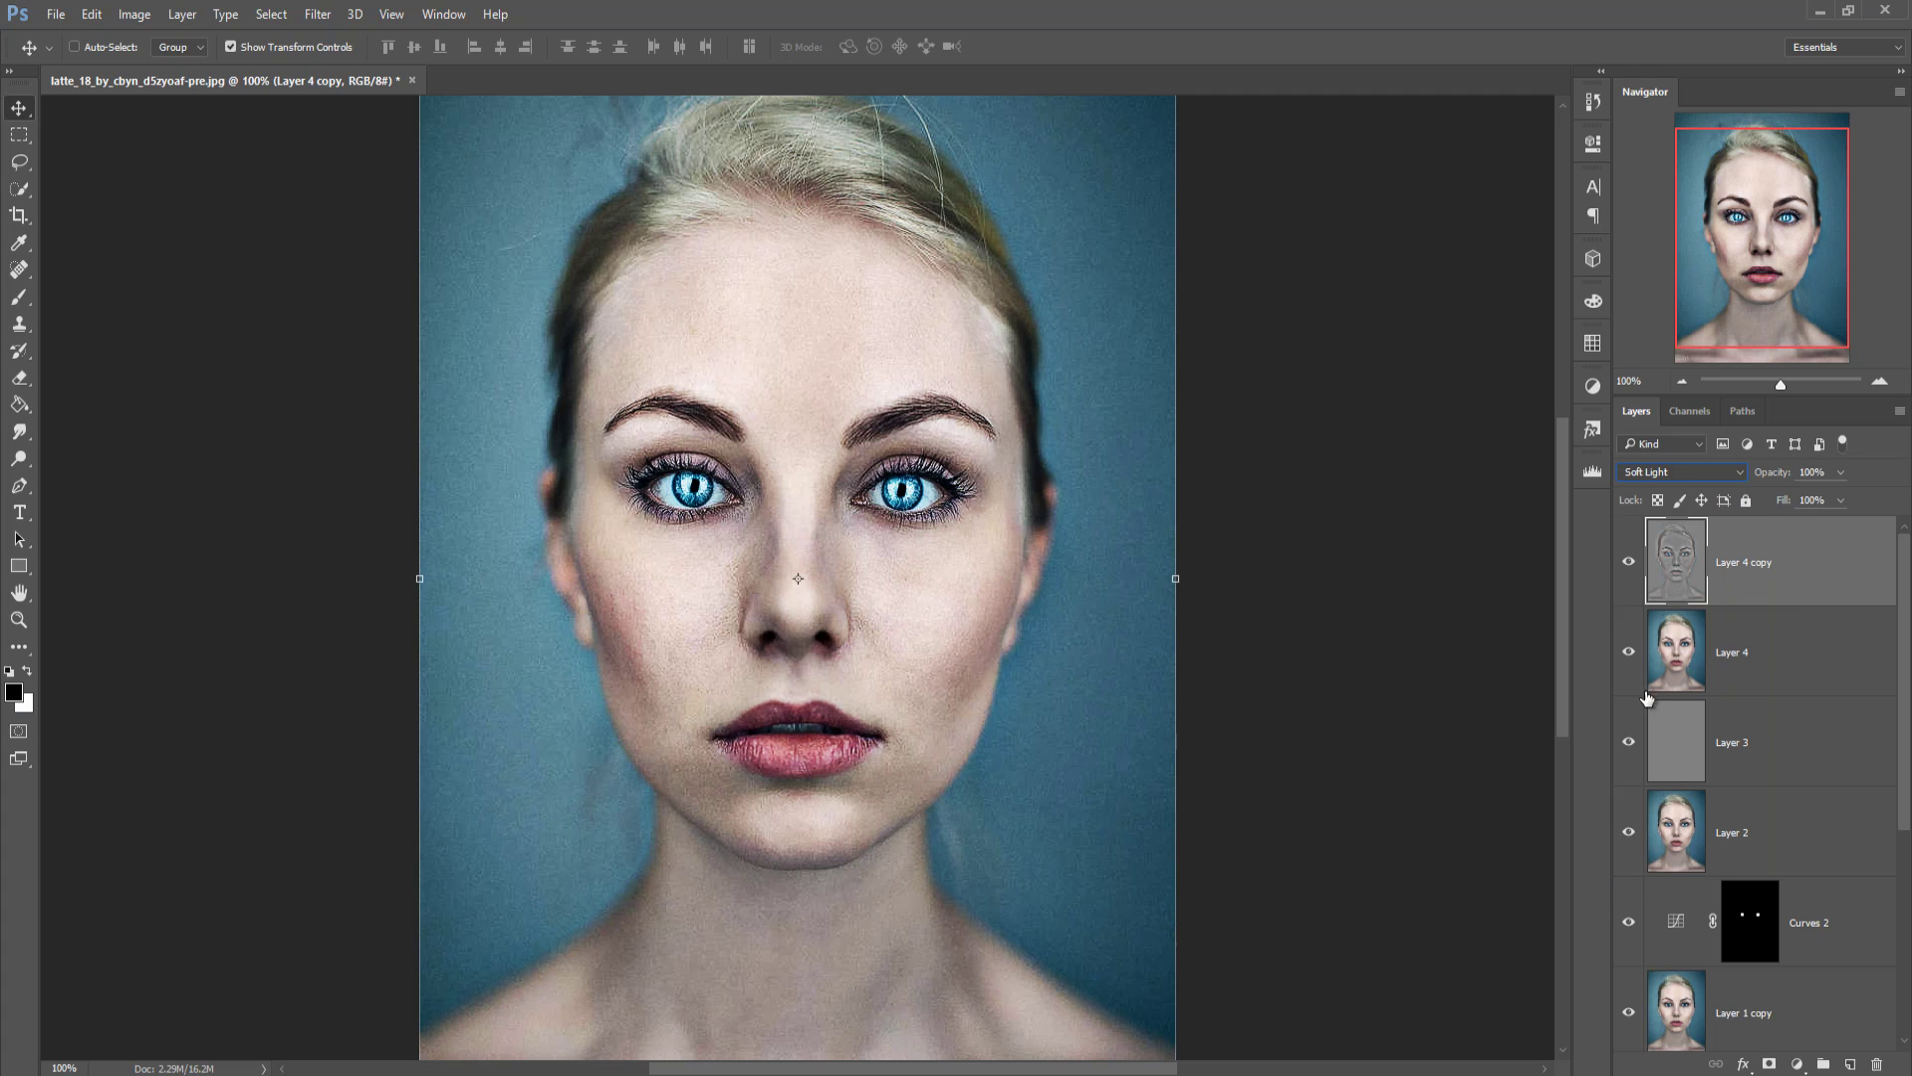
Step: Lower the fill of Layer 4 copy to 21%
click(1840, 501)
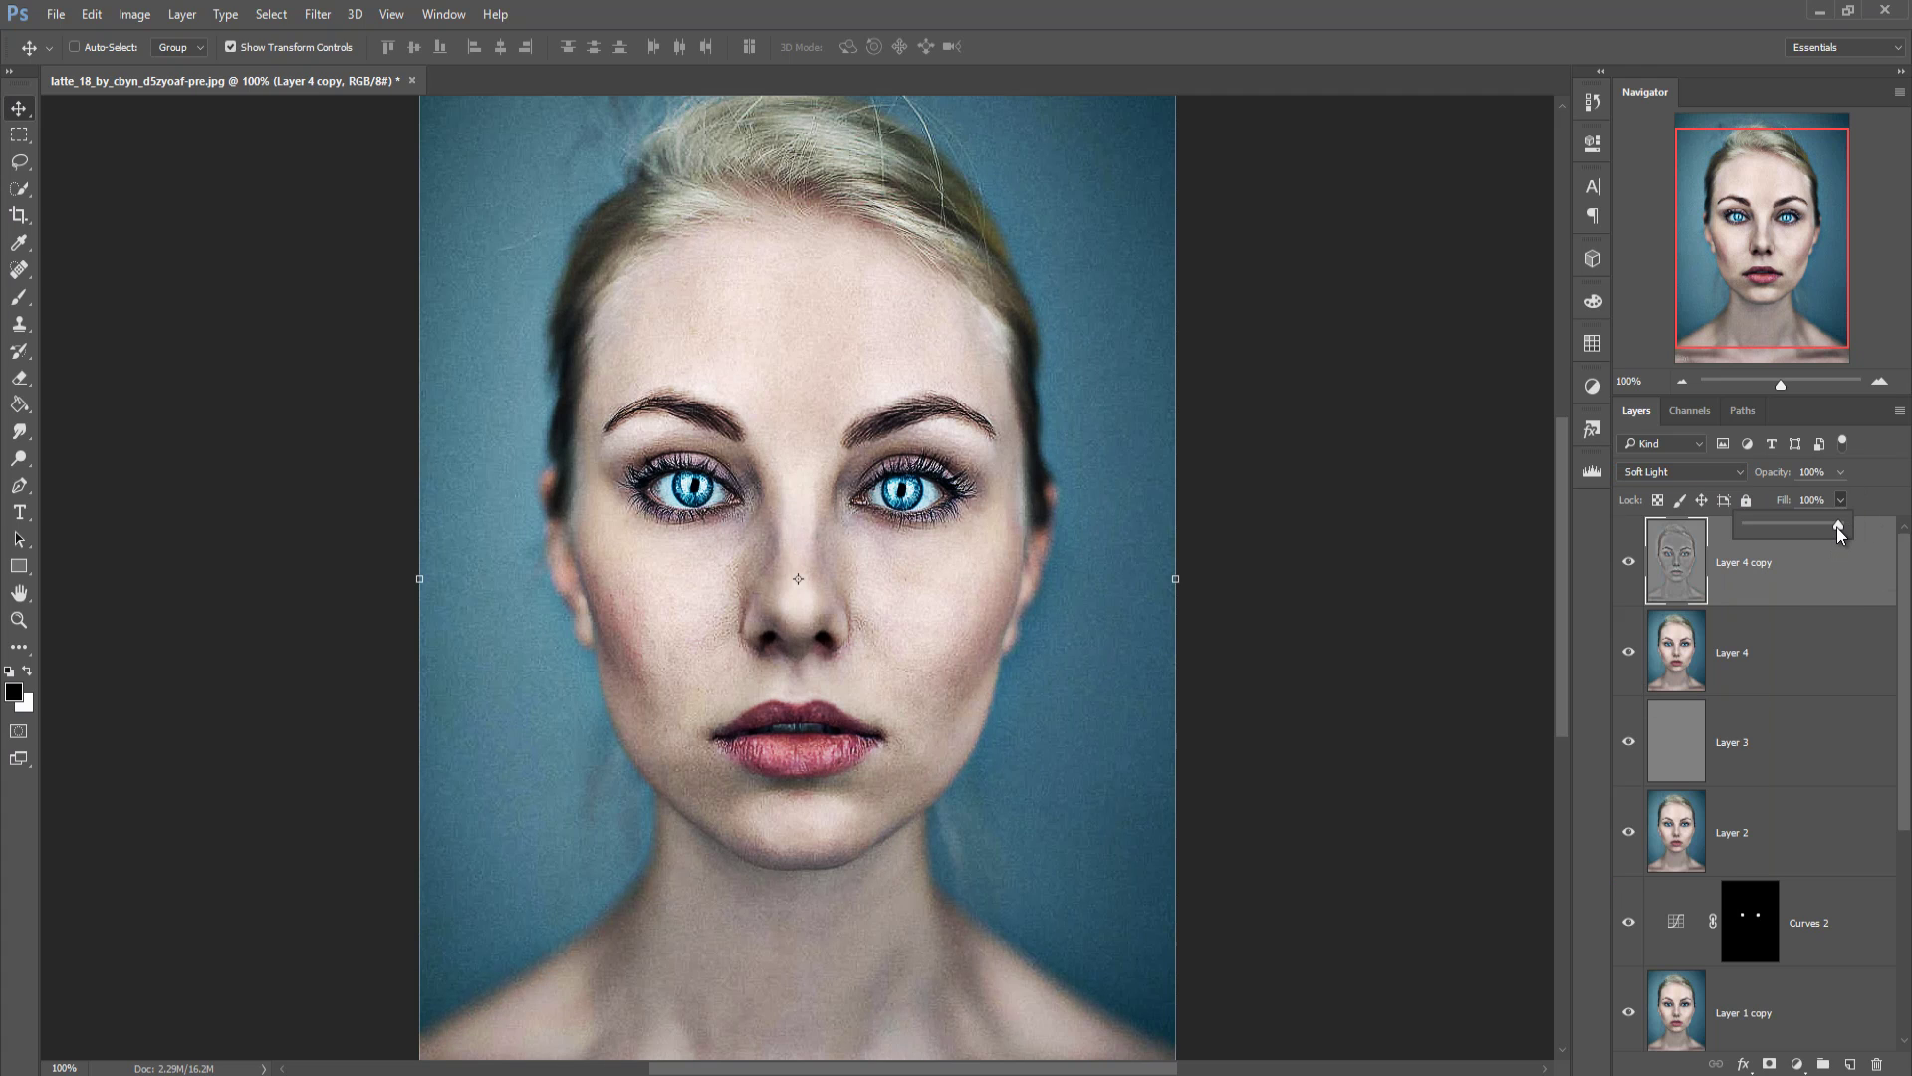
drag(1794, 532, 1790, 532)
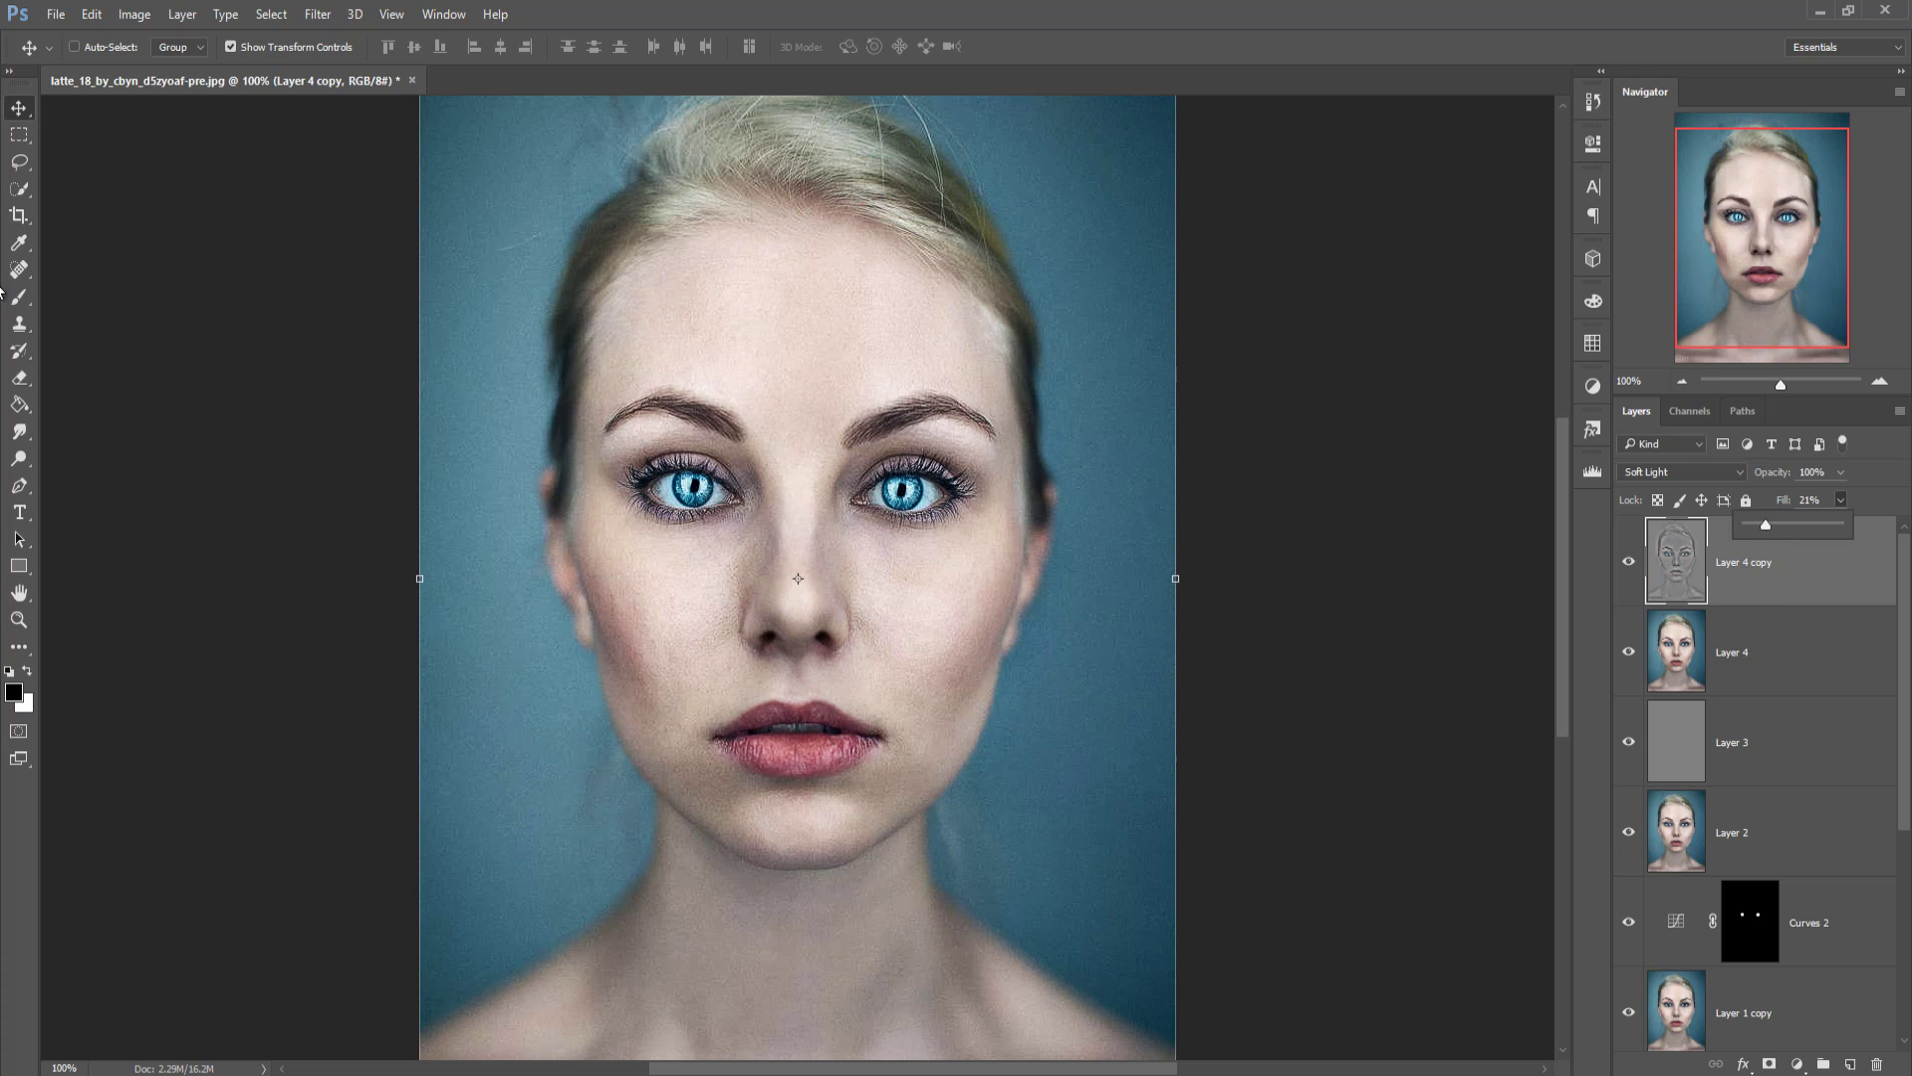
click(23, 118)
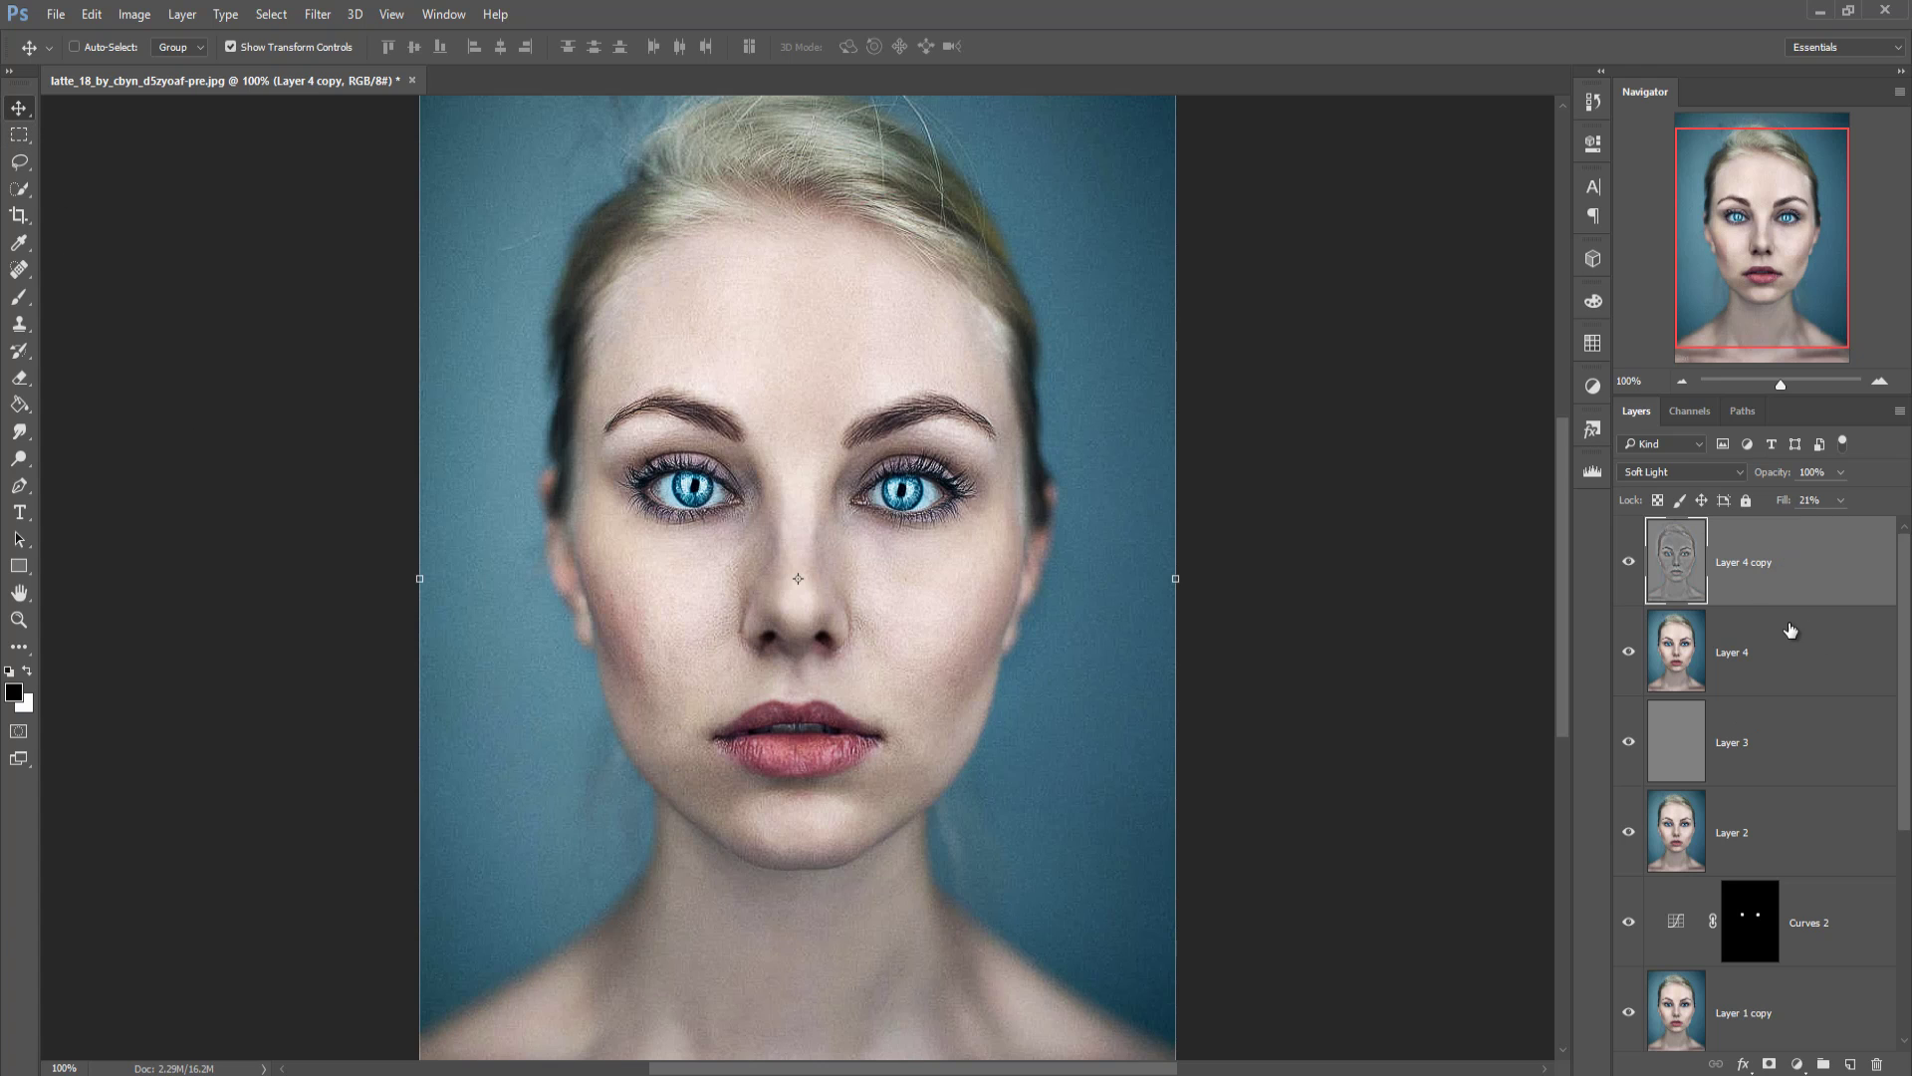
Step: Create a new layer above Layer 4 copy and choose a dark red foreground colour for the Brush, starting from a lip sample
click(1856, 1061)
click(18, 299)
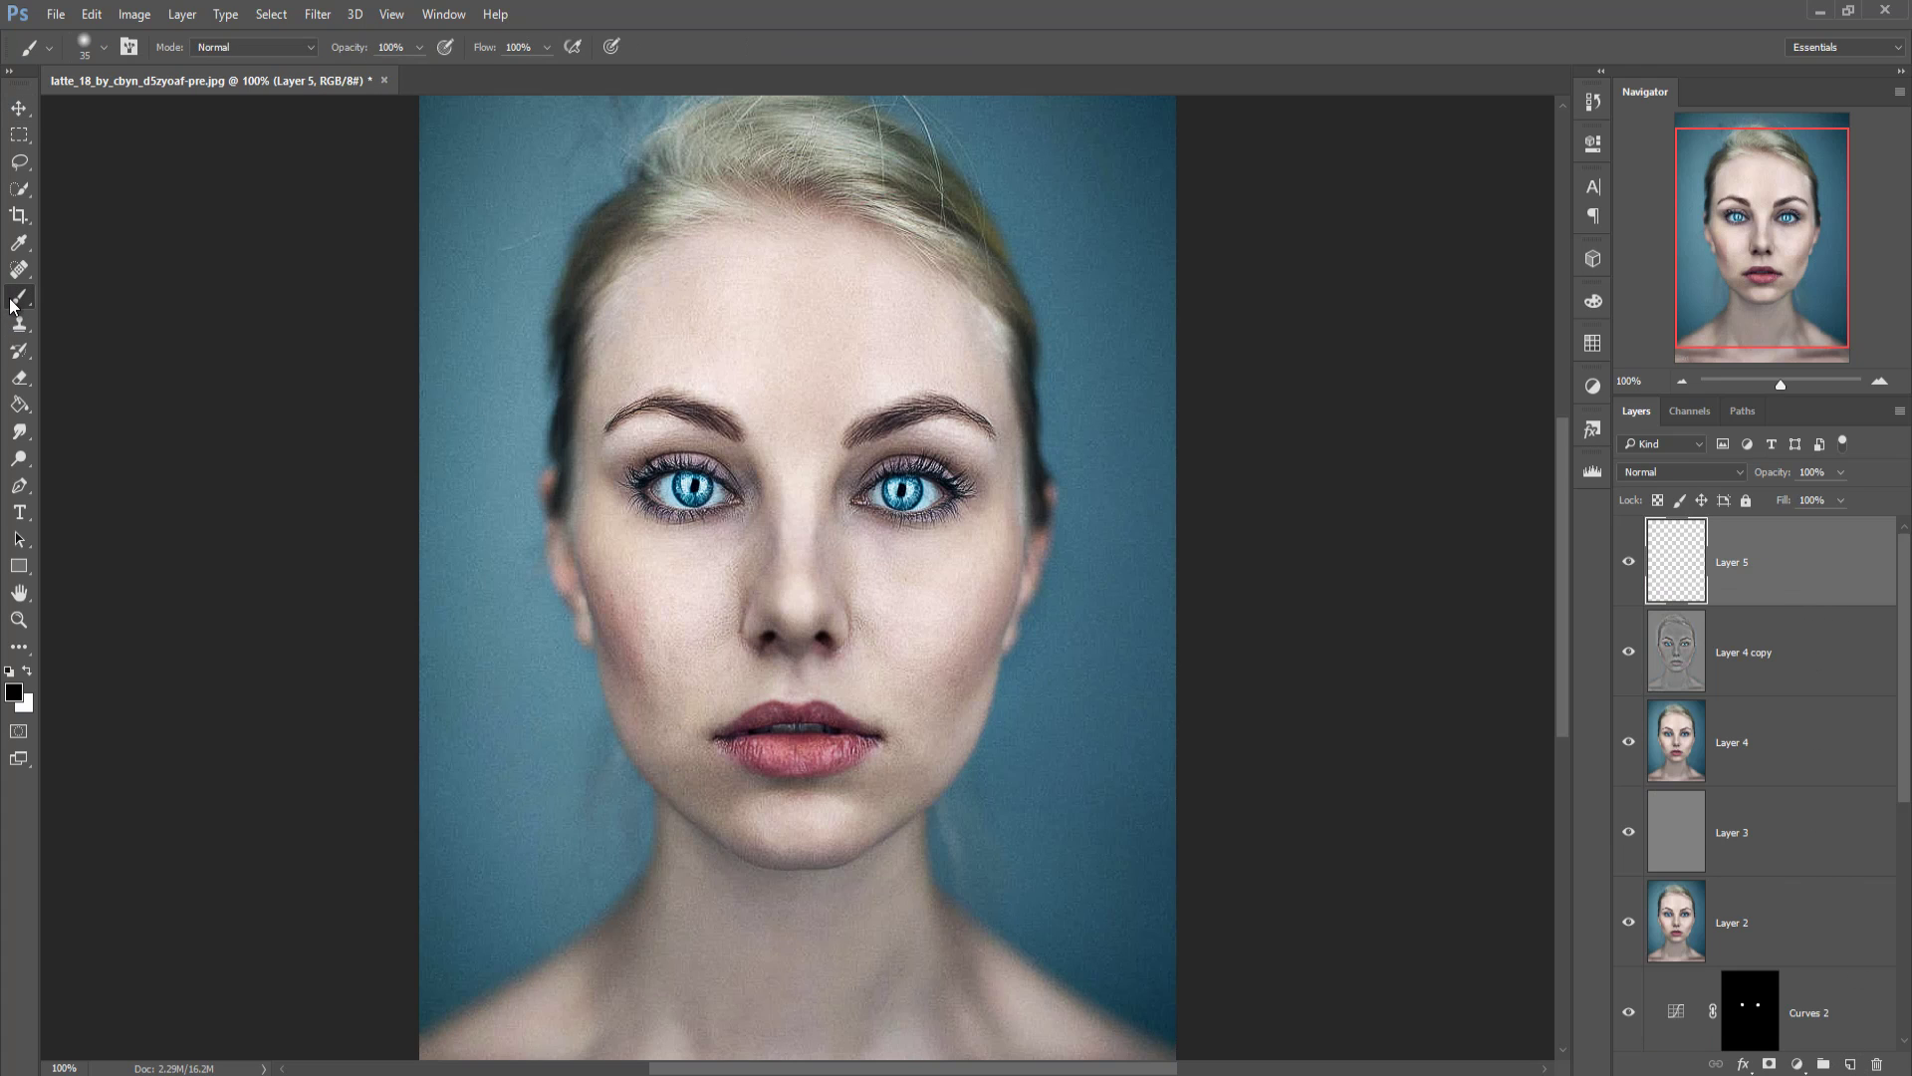
click(13, 694)
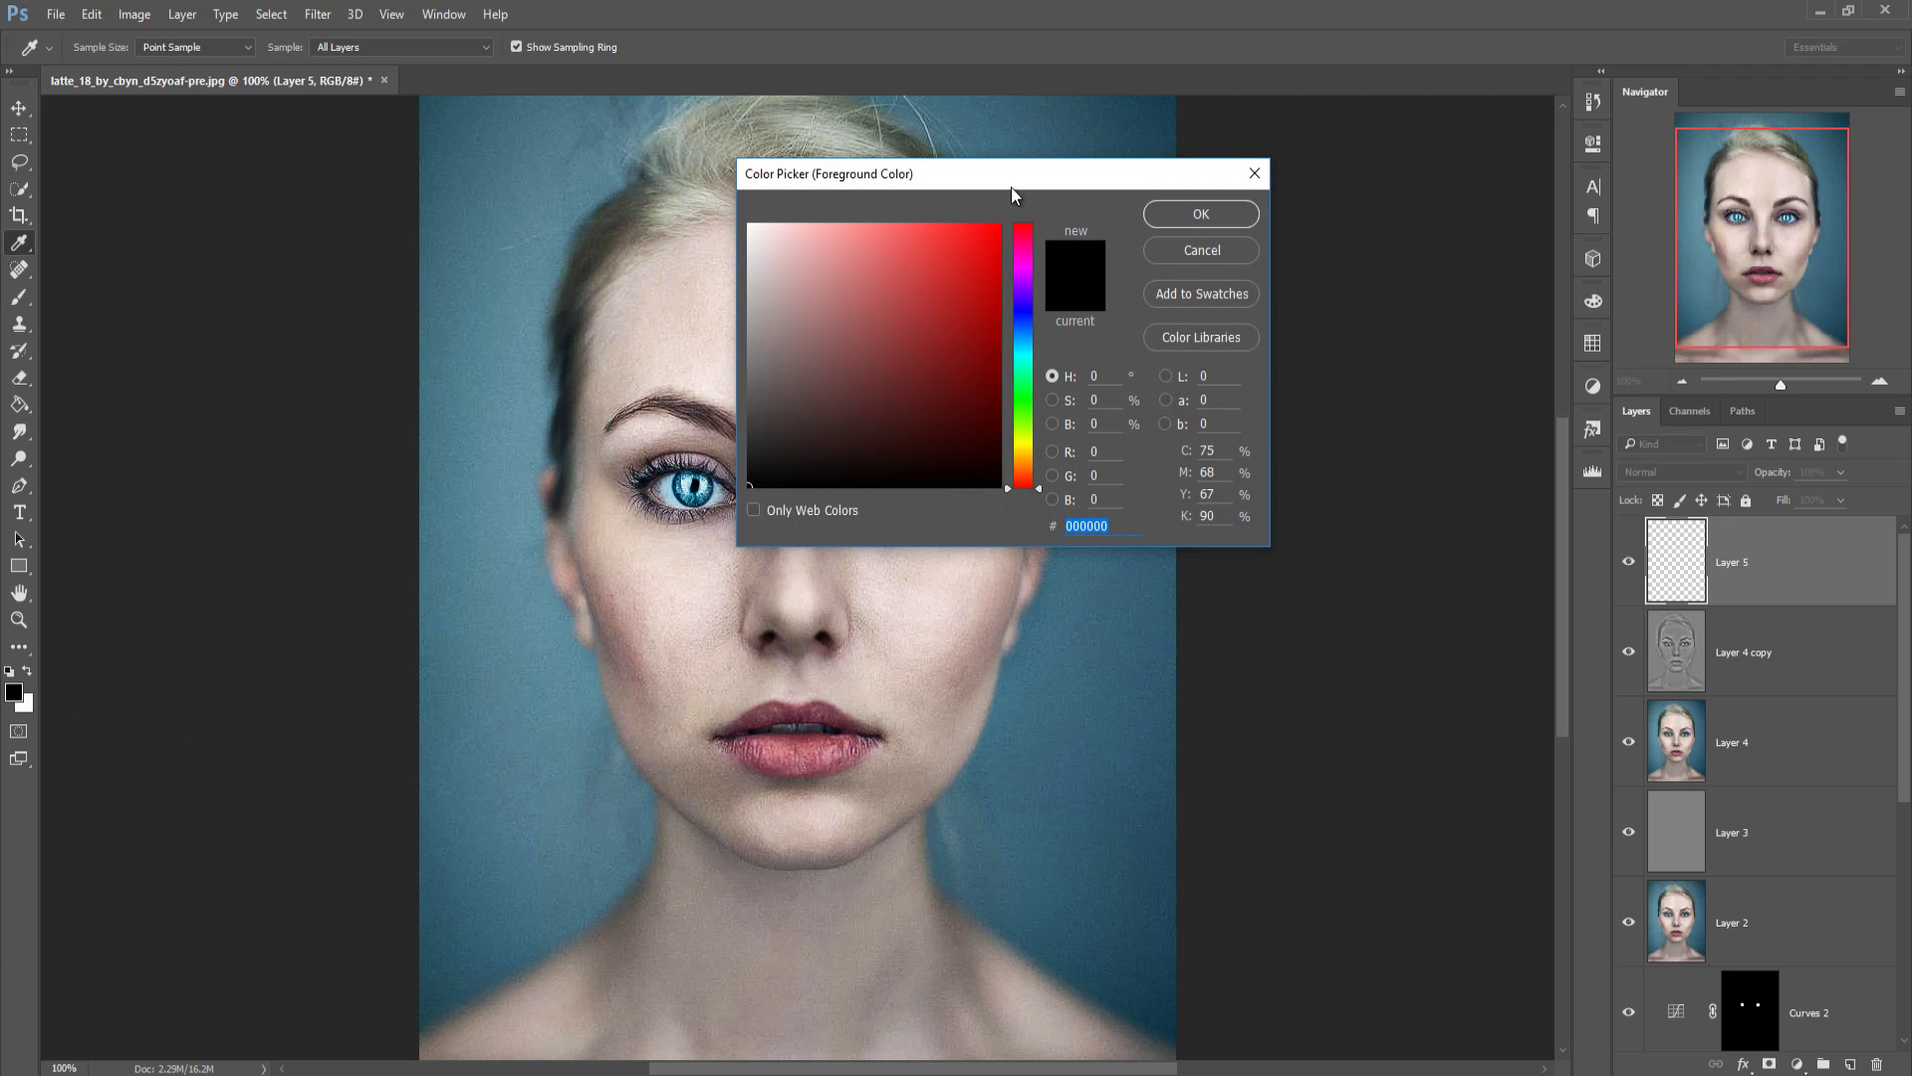
drag(1011, 187, 1285, 266)
click(801, 766)
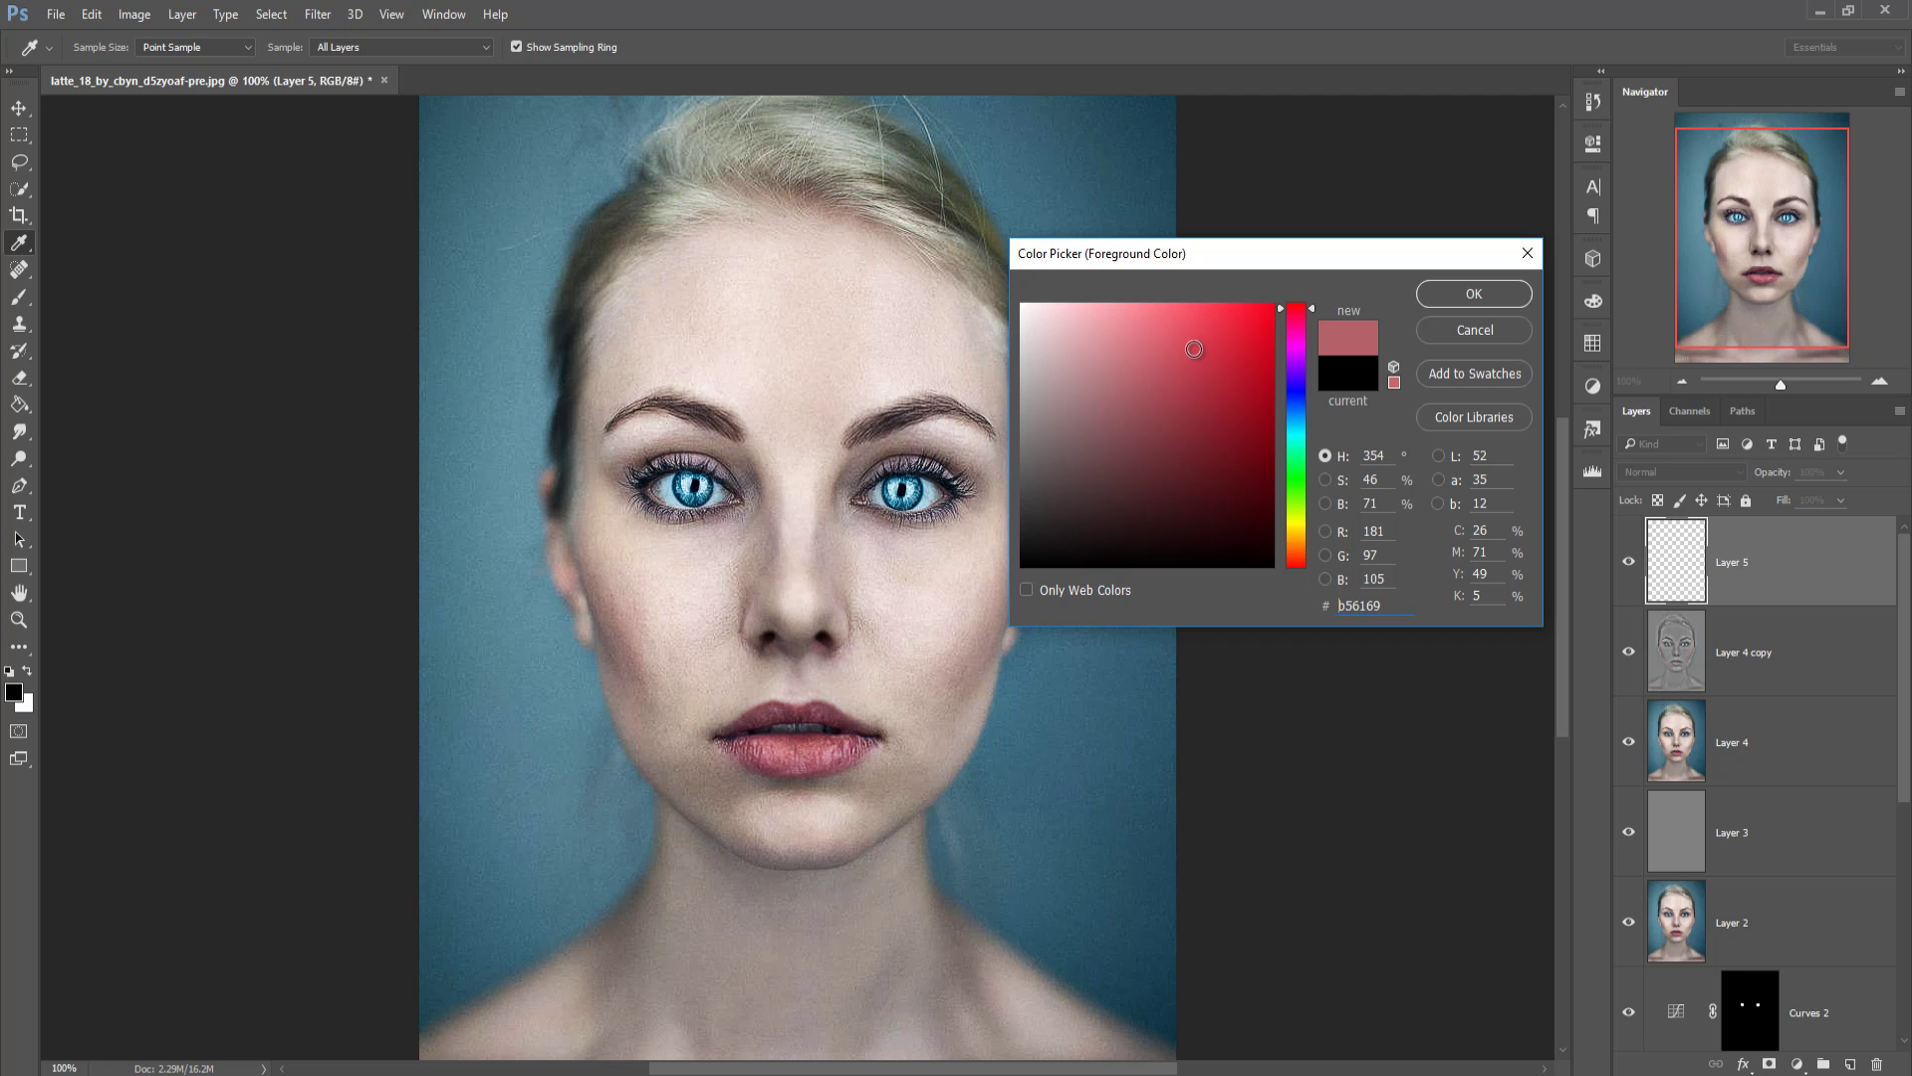
click(1195, 349)
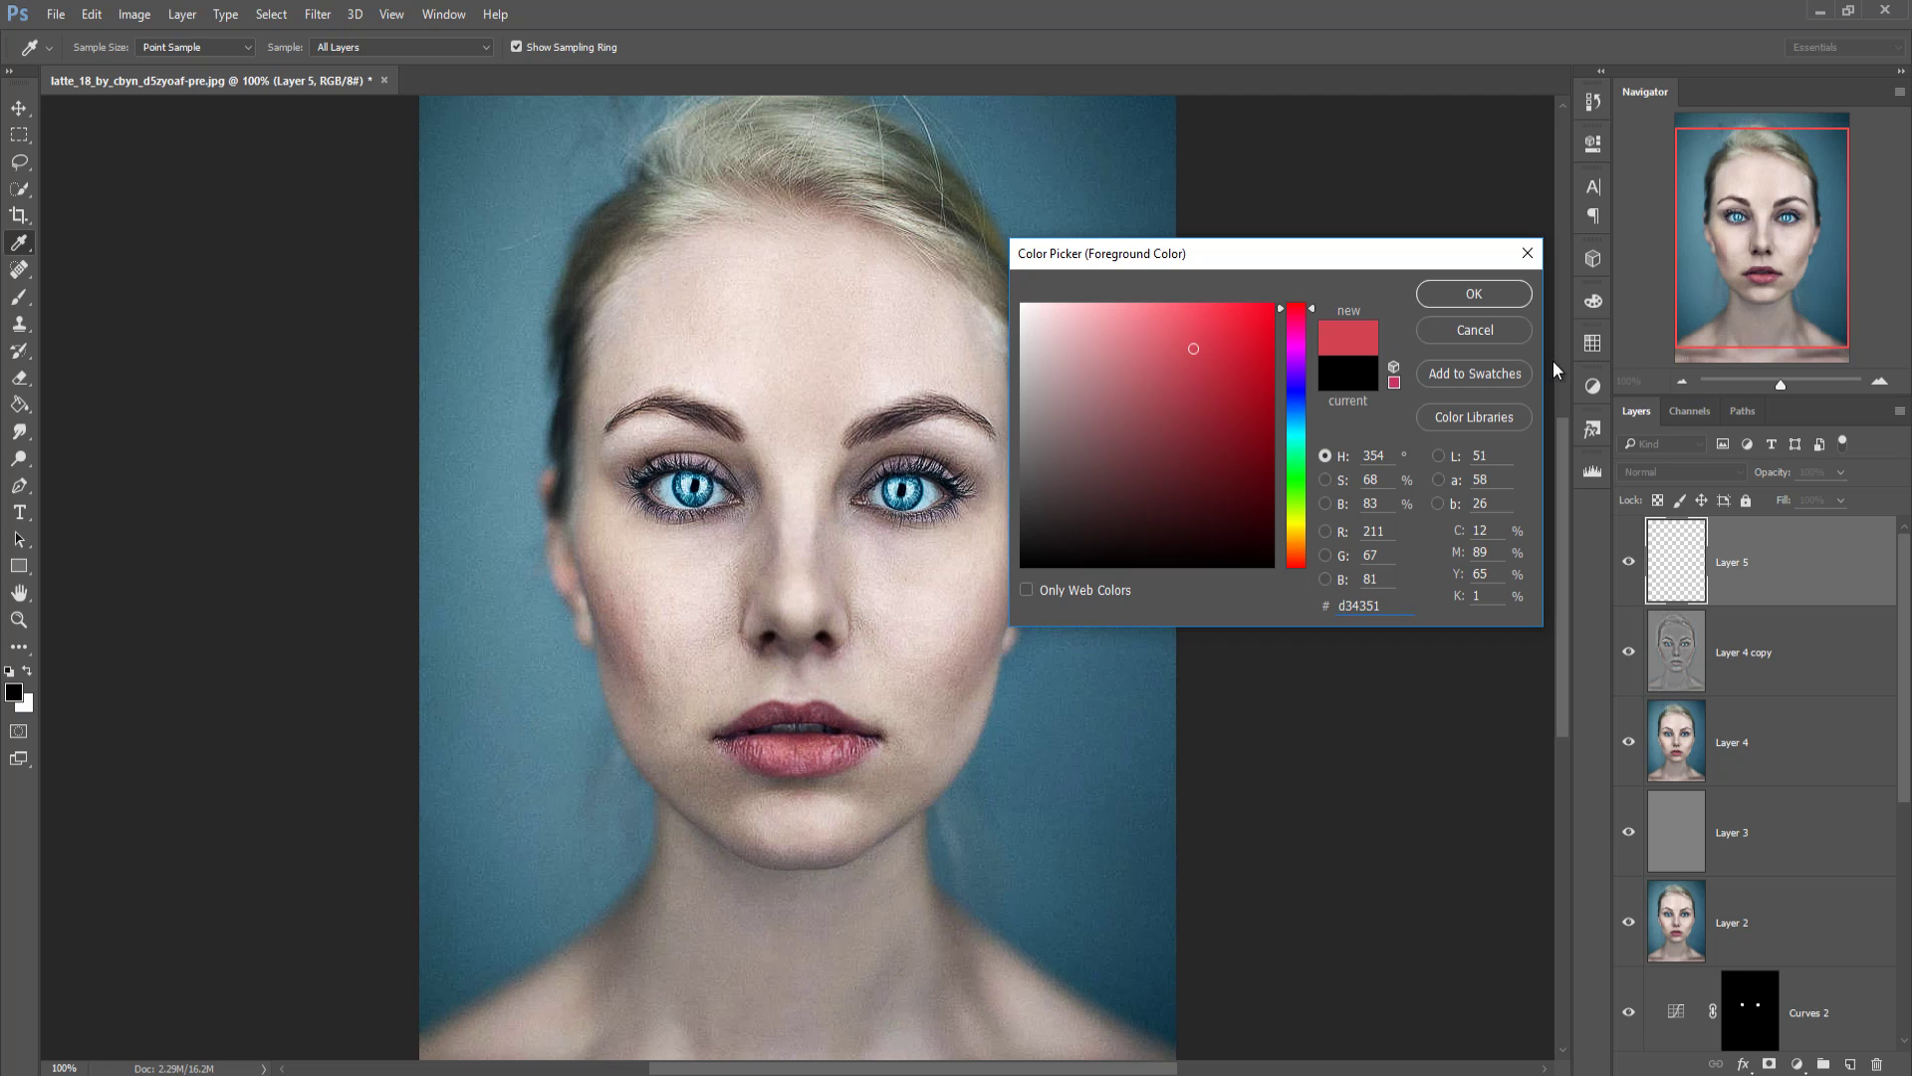
drag(1193, 334, 1217, 328)
drag(1203, 453, 1197, 453)
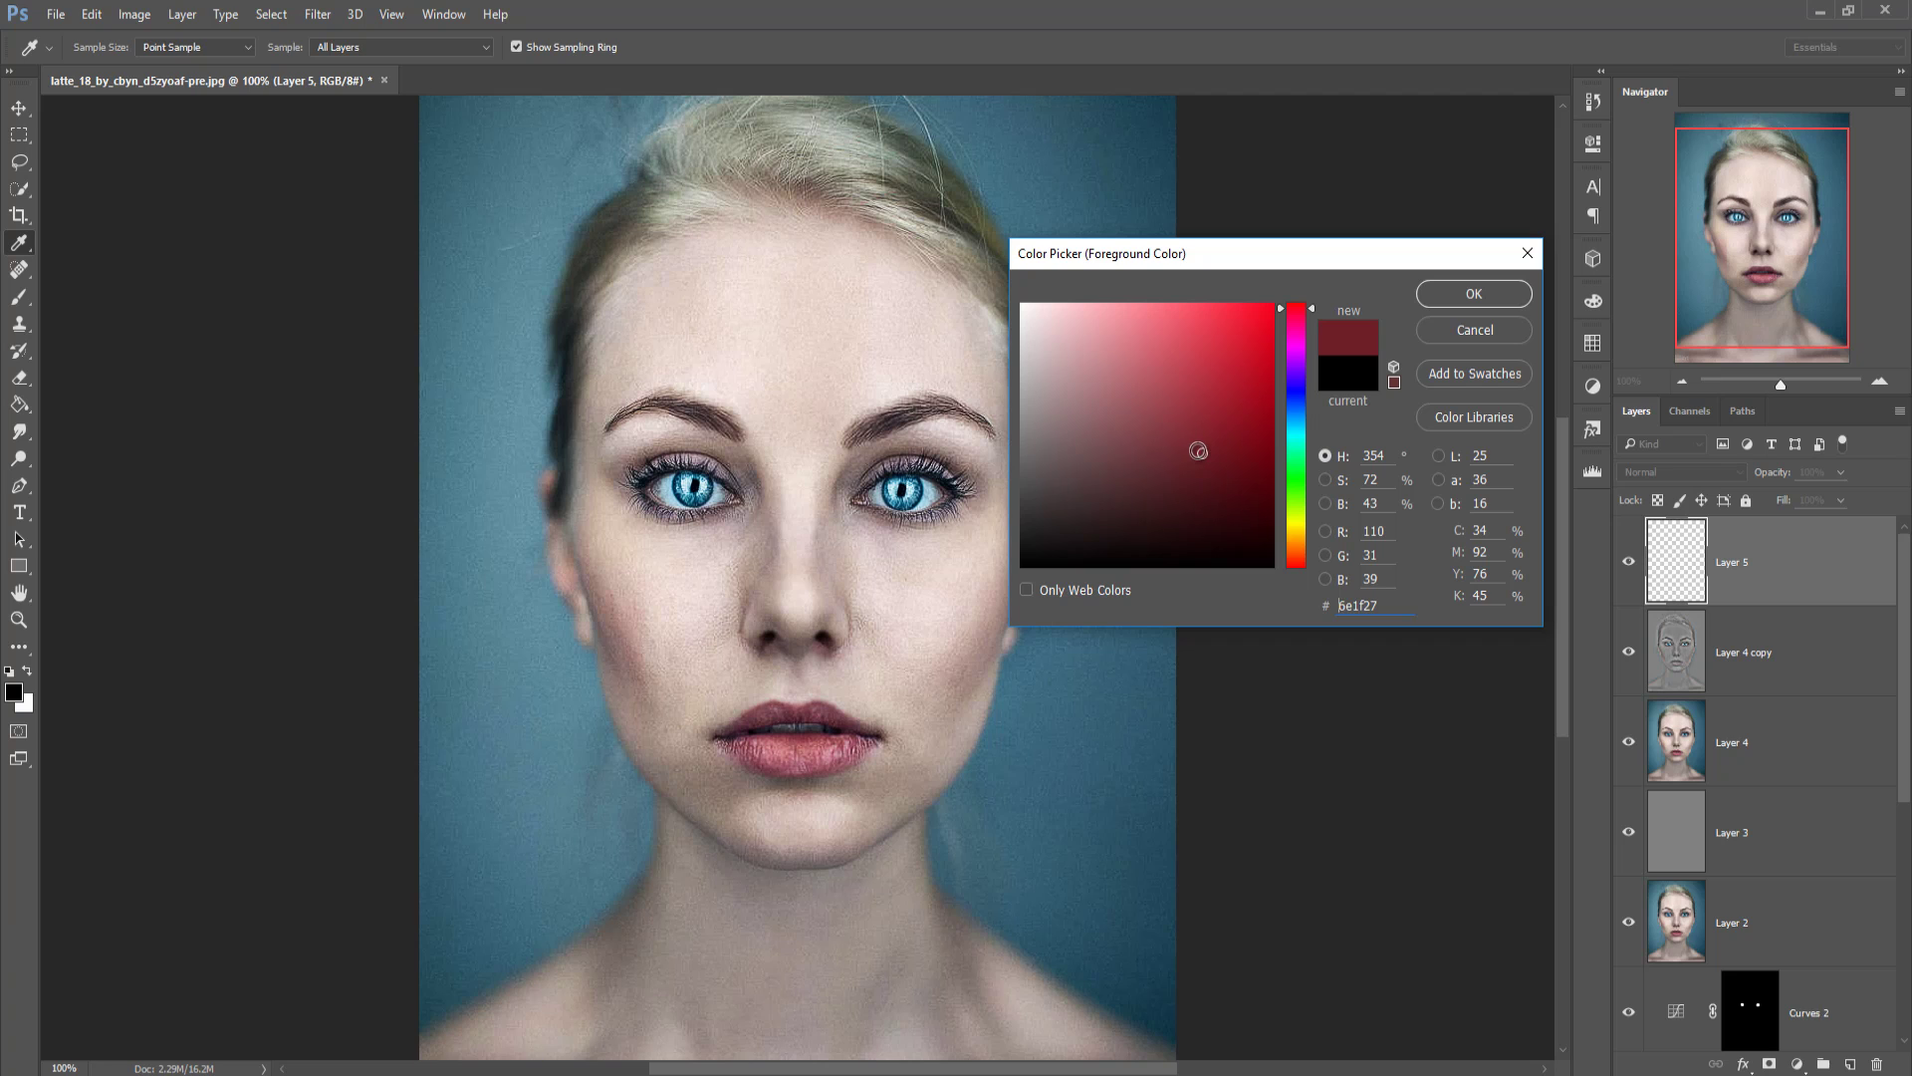
click(1204, 441)
click(1430, 293)
key(b)
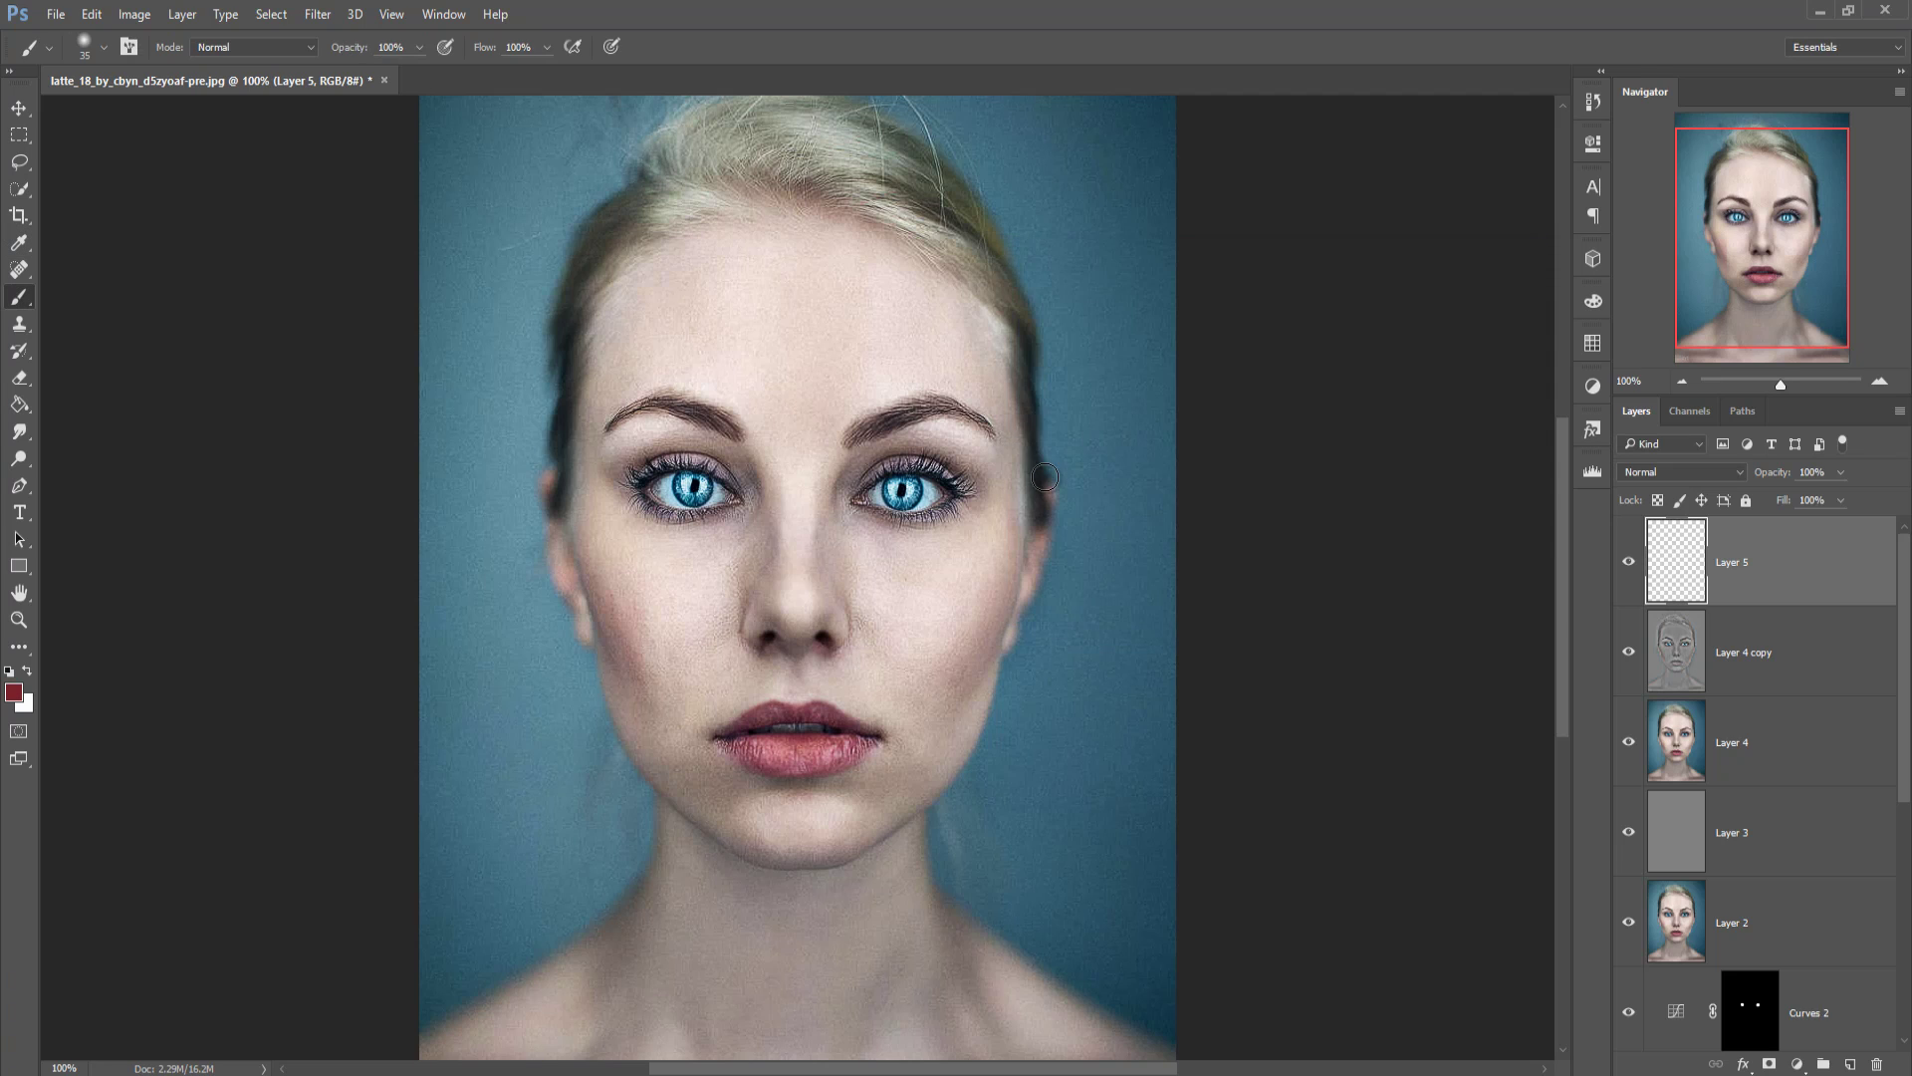
Step: Set Layer 5's blend mode to Overlay and paint dark red over the upper and lower lips with a small soft brush
click(1721, 474)
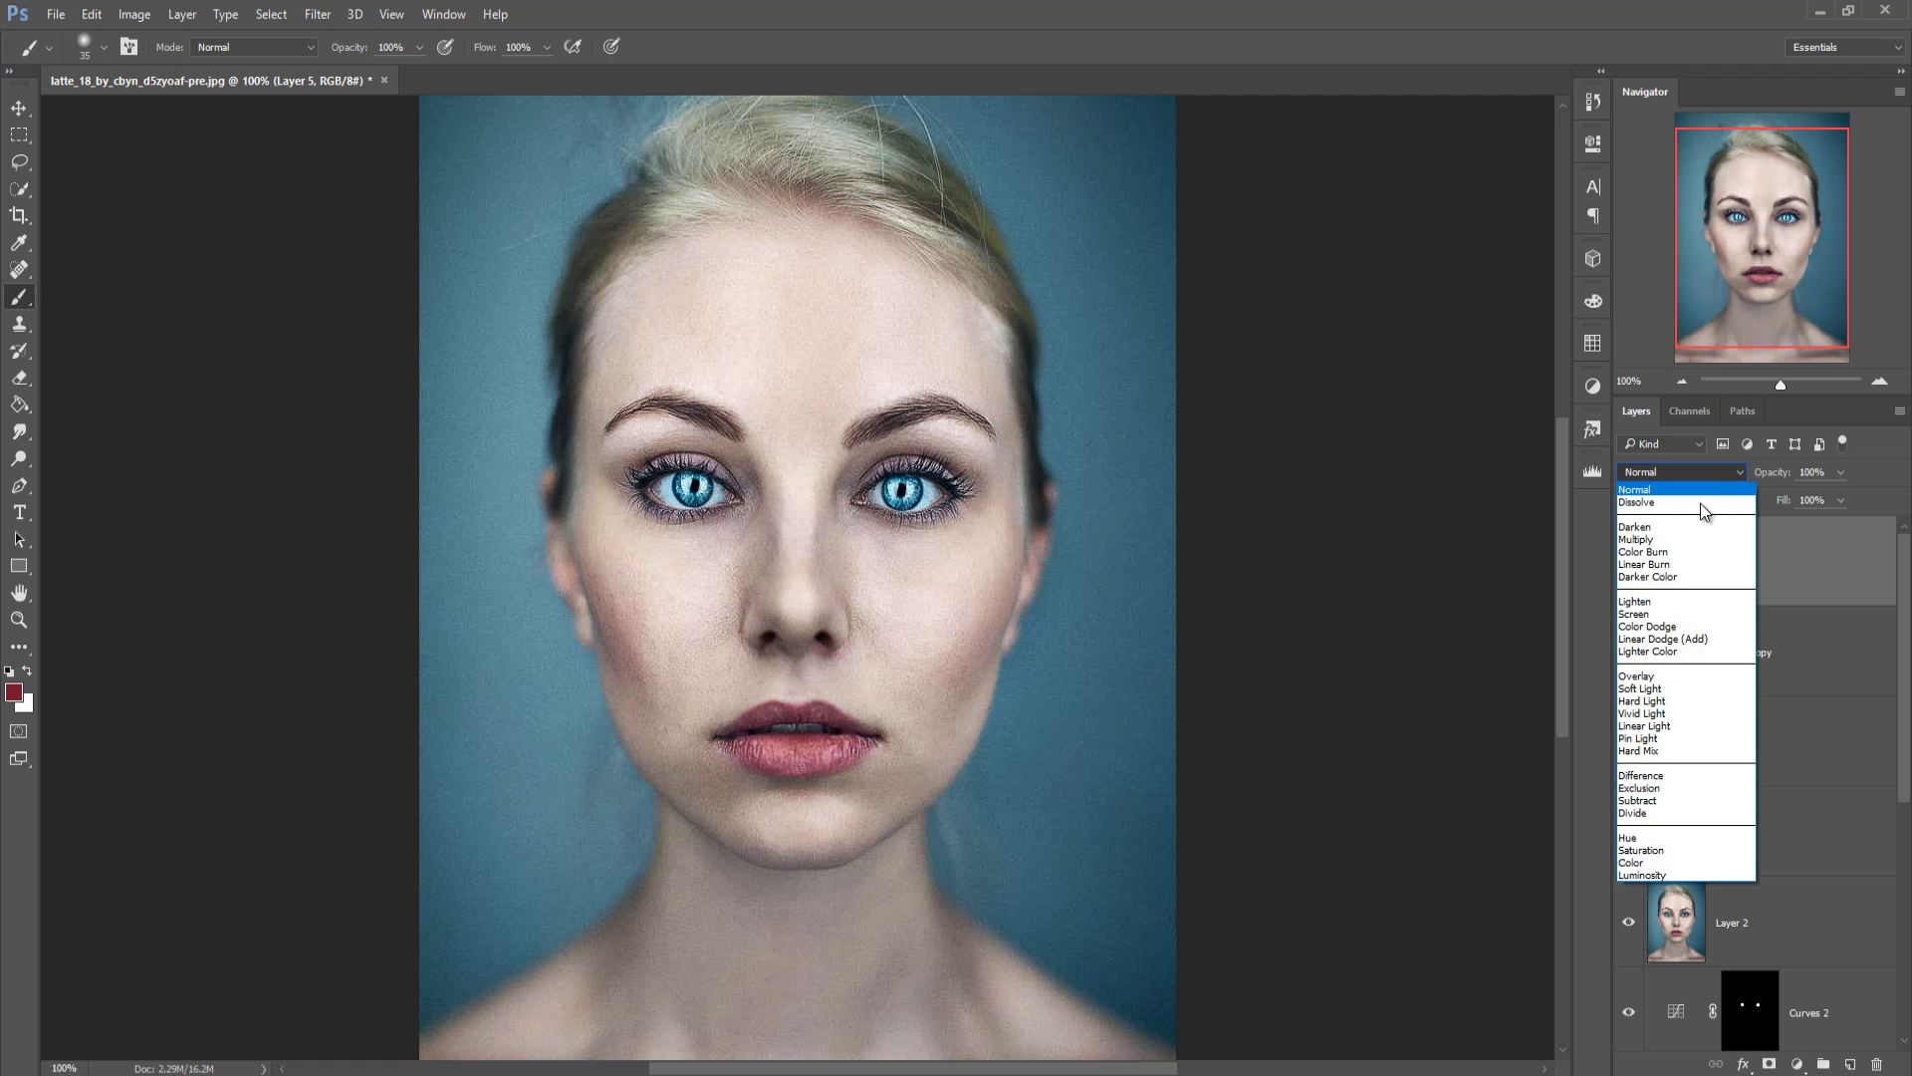
click(1653, 677)
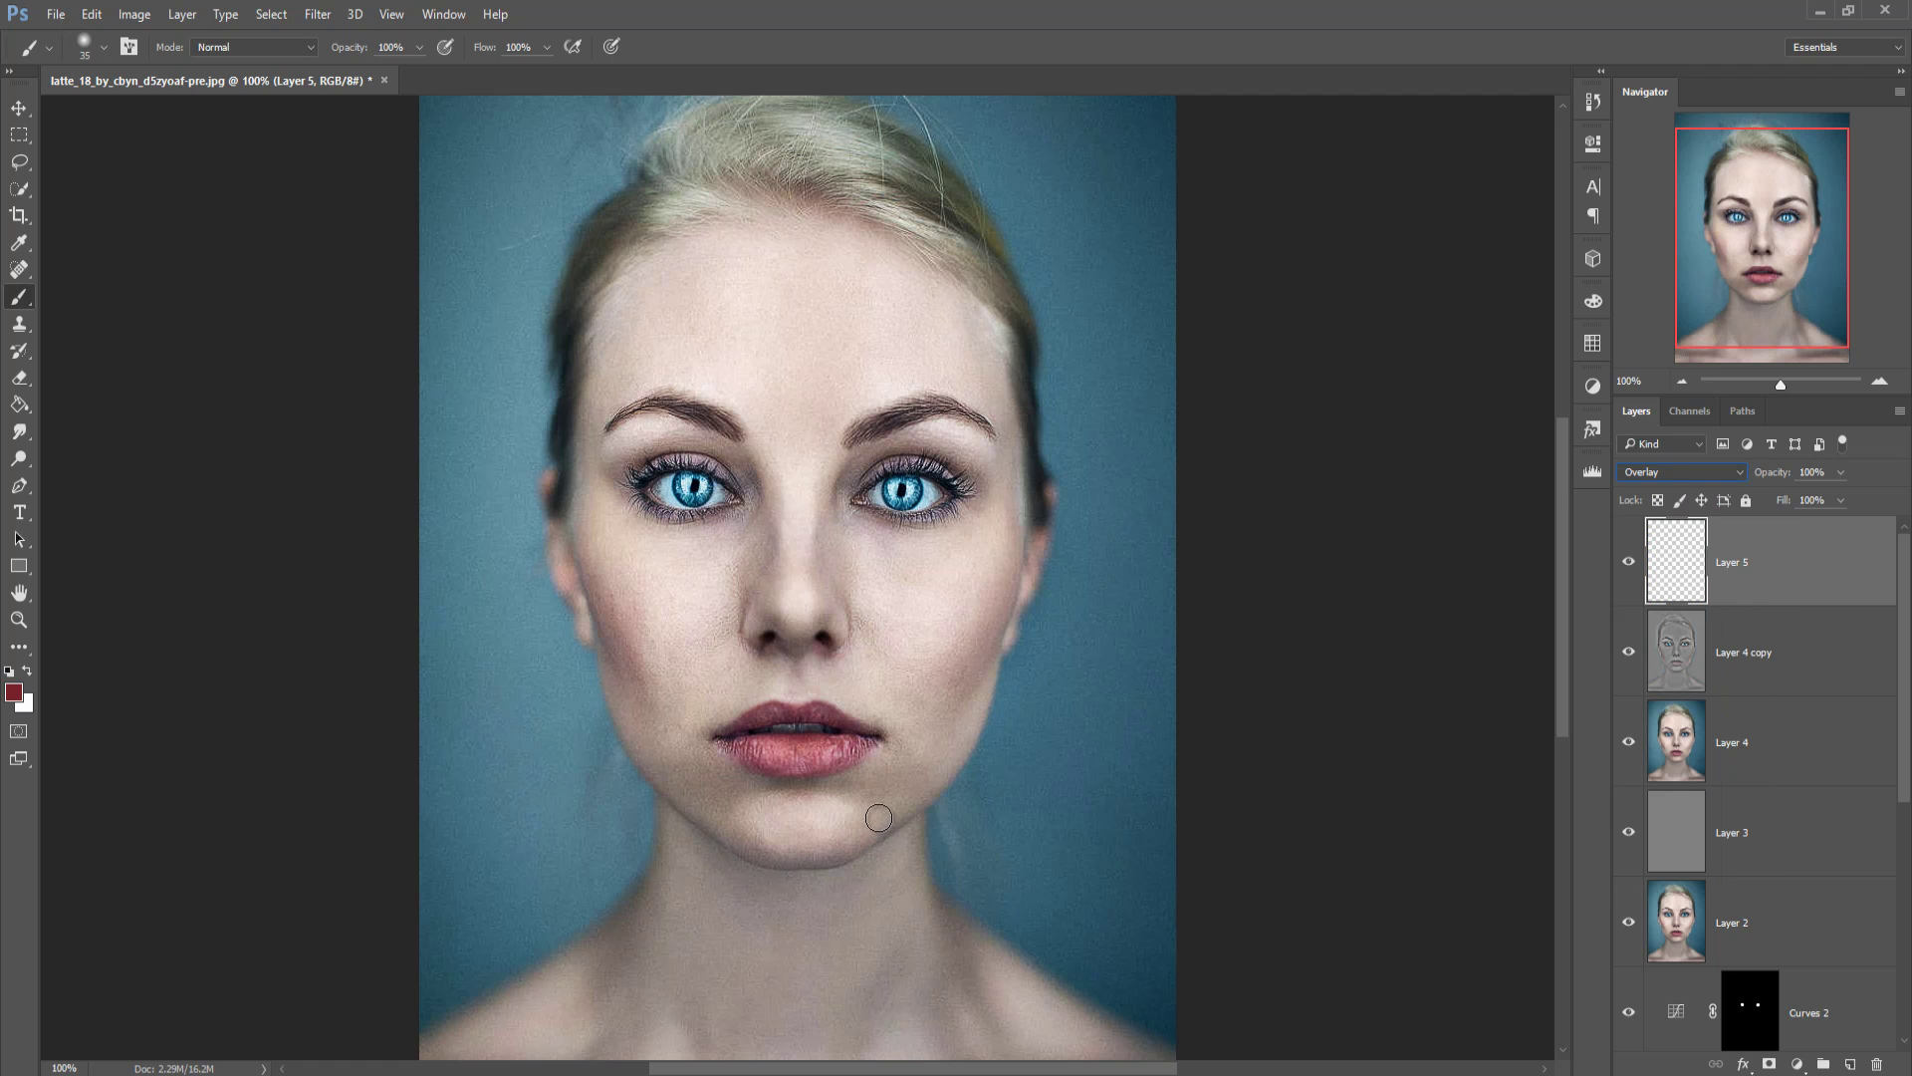
key(ctrl+plus)
key(ctrl+plus)
drag(882, 816, 884, 362)
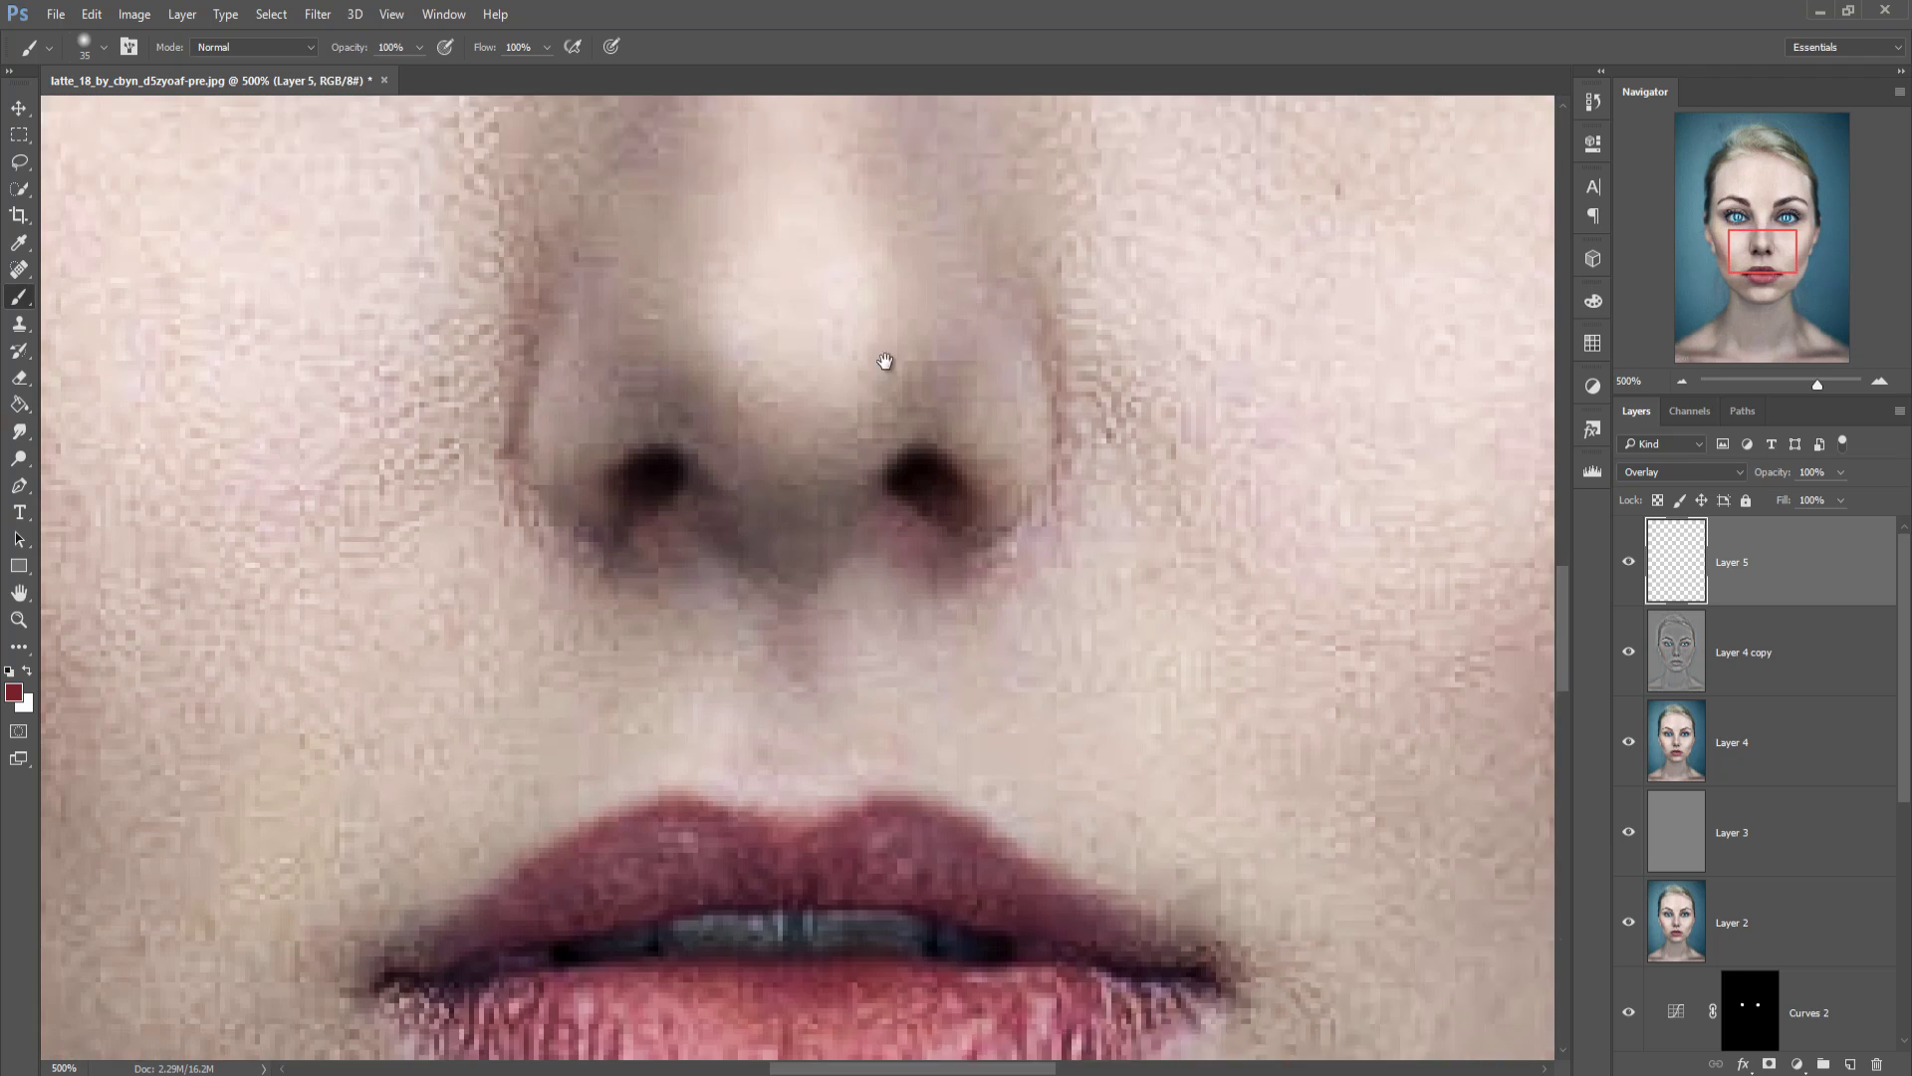
key(ctrl+plus)
key(ctrl+plus)
key(bracketleft)
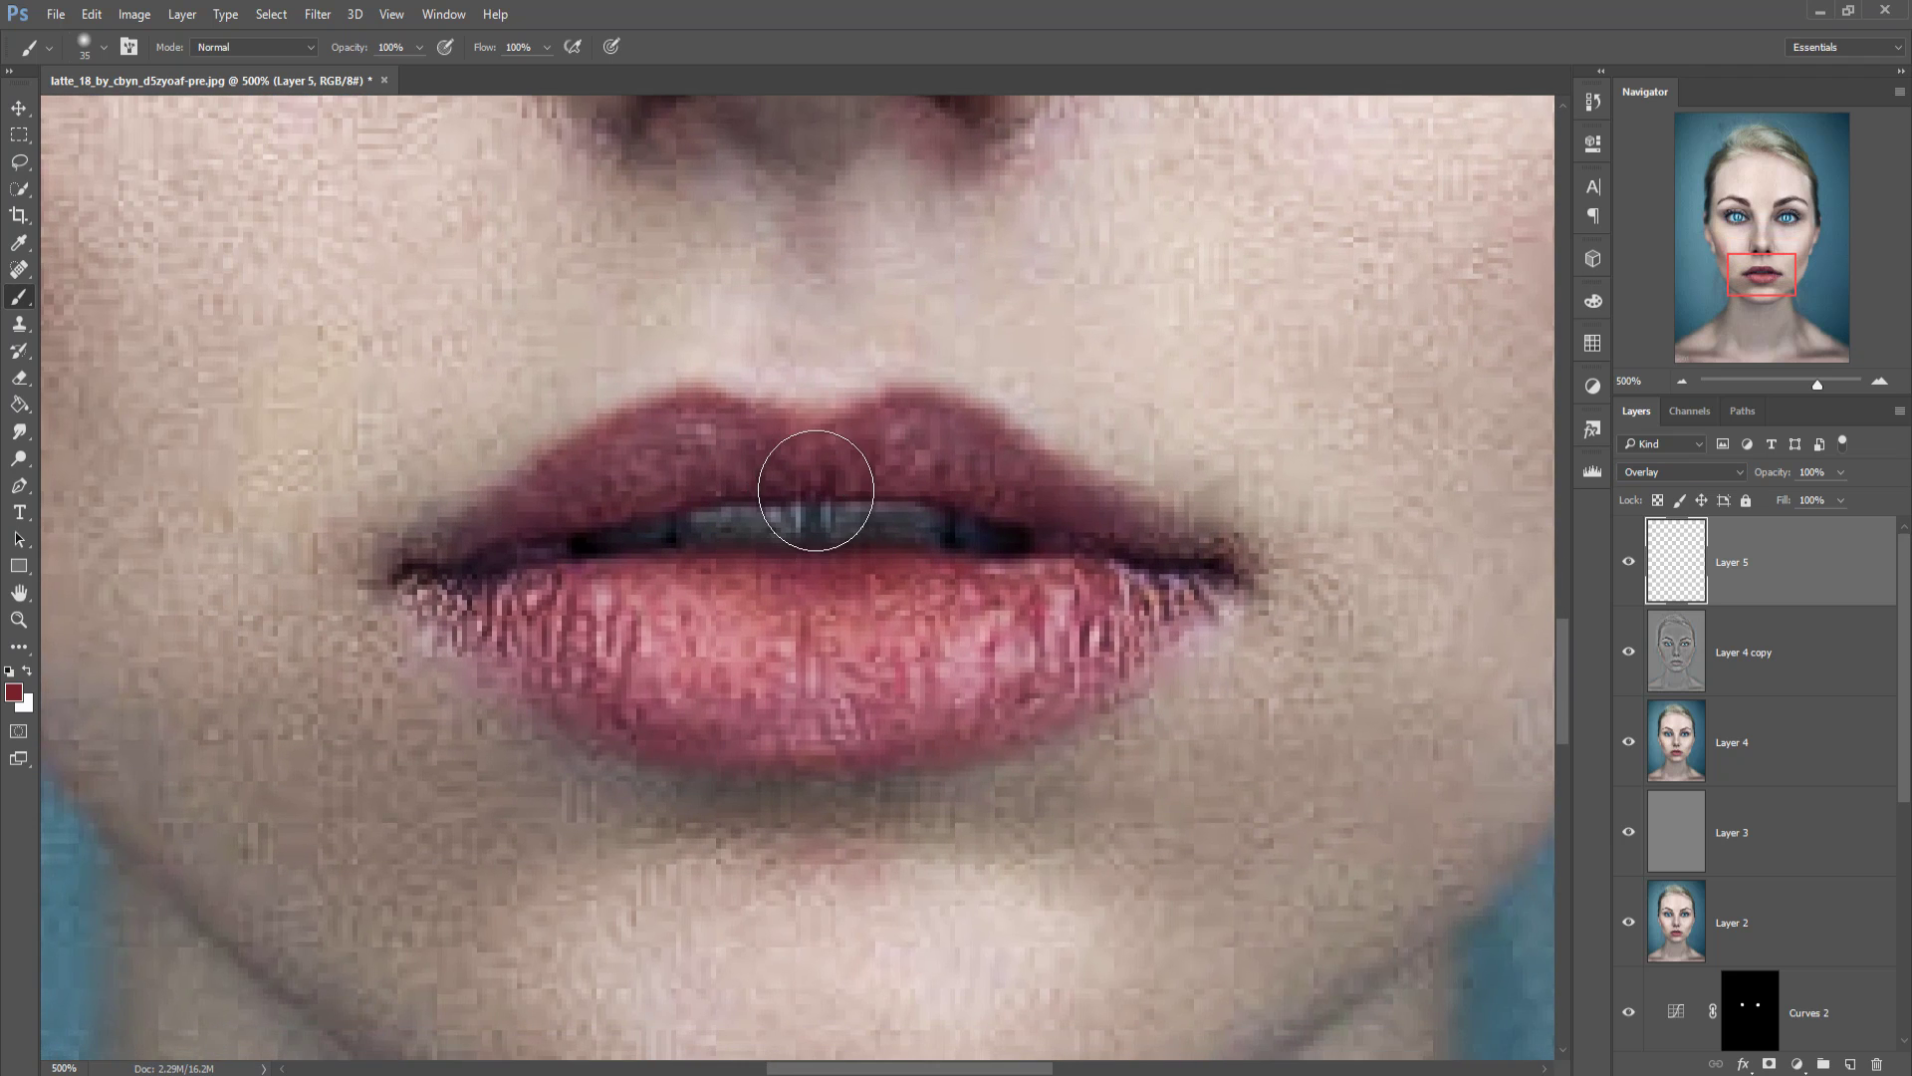
key(bracketleft)
key(bracketright)
mouse_move(710, 438)
mouse_down()
mouse_move(644, 444)
mouse_move(444, 566)
mouse_move(580, 657)
mouse_move(490, 612)
mouse_move(543, 663)
mouse_move(642, 719)
mouse_move(882, 732)
mouse_move(1071, 692)
mouse_move(1195, 557)
mouse_move(1066, 525)
mouse_move(909, 431)
mouse_move(799, 471)
mouse_move(721, 444)
mouse_move(653, 474)
mouse_move(552, 624)
mouse_up()
mouse_move(612, 608)
mouse_down()
mouse_move(657, 620)
mouse_move(617, 597)
mouse_move(702, 587)
mouse_move(1092, 591)
mouse_move(998, 654)
mouse_move(685, 662)
mouse_move(613, 637)
mouse_move(751, 652)
mouse_move(893, 585)
mouse_up()
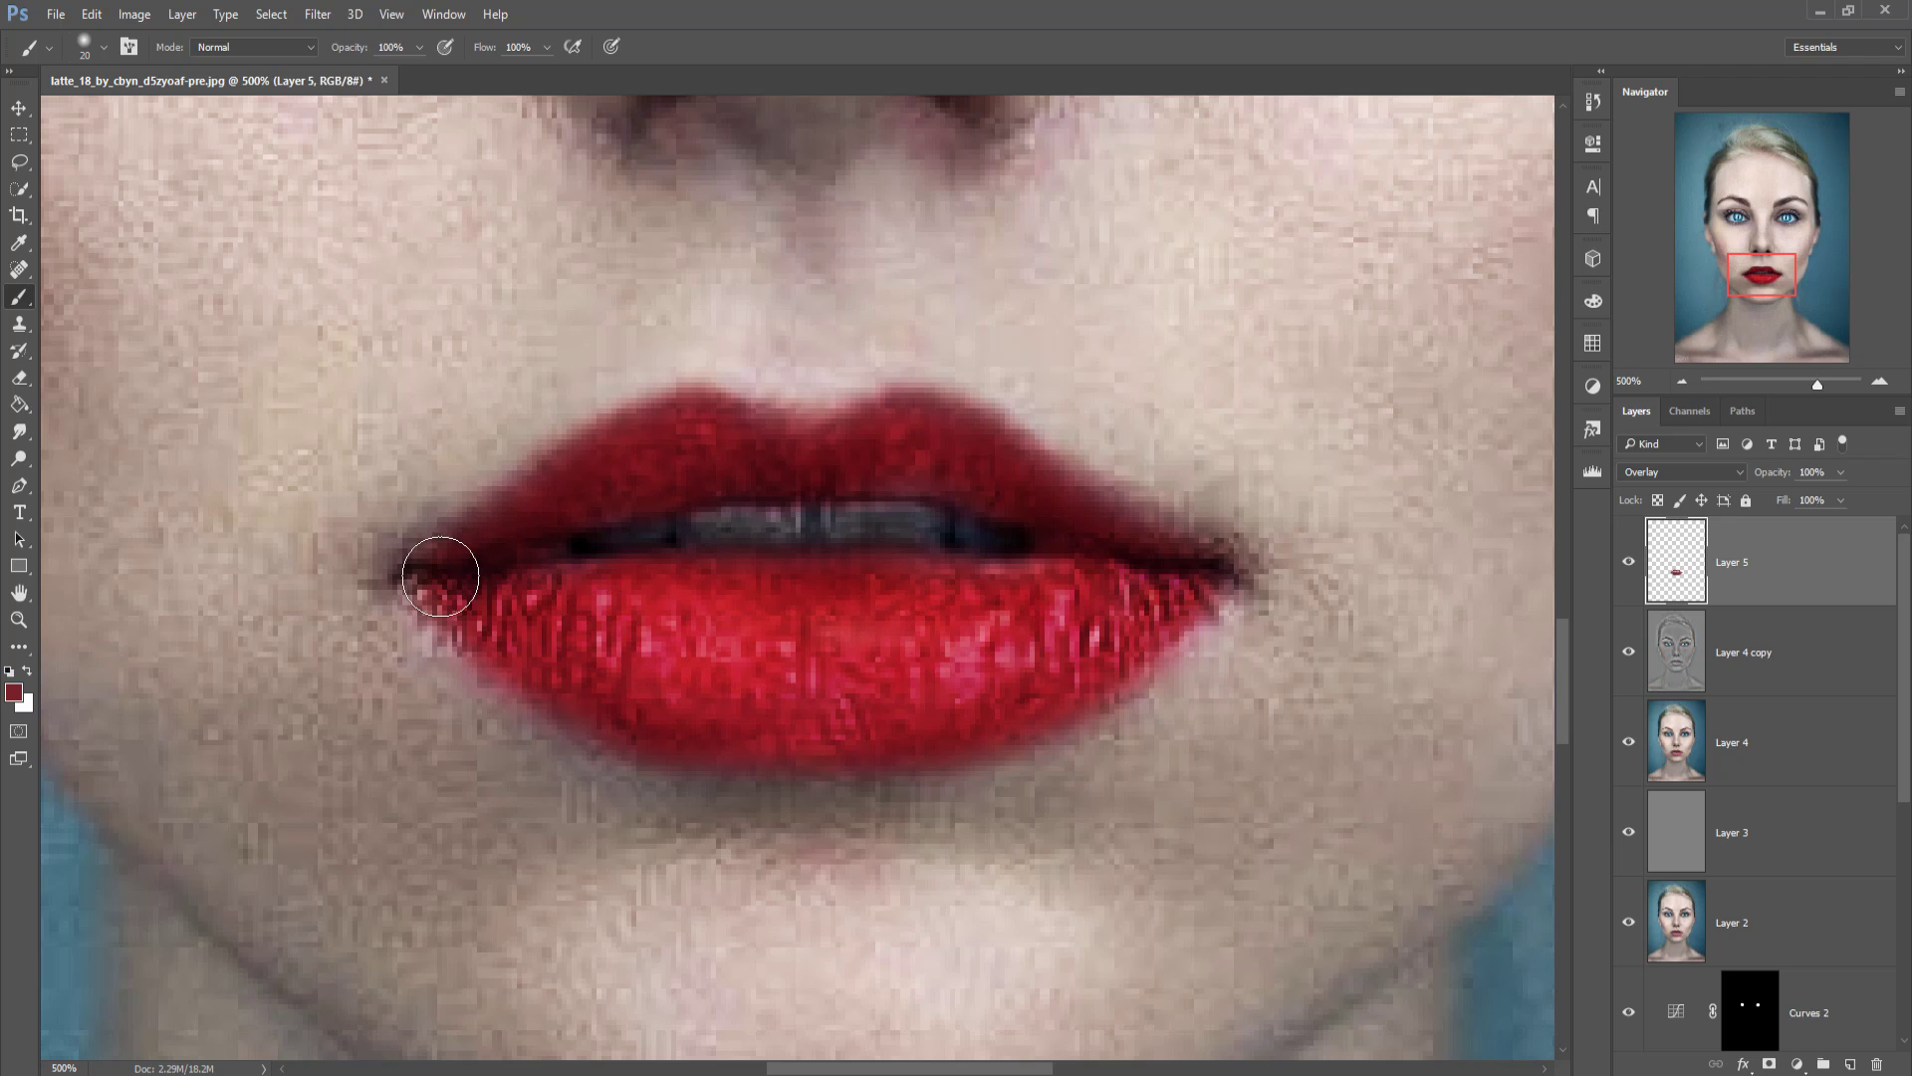
Step: Lower the opacity of the lip colour layer, Layer 5, to about 64%
click(19, 107)
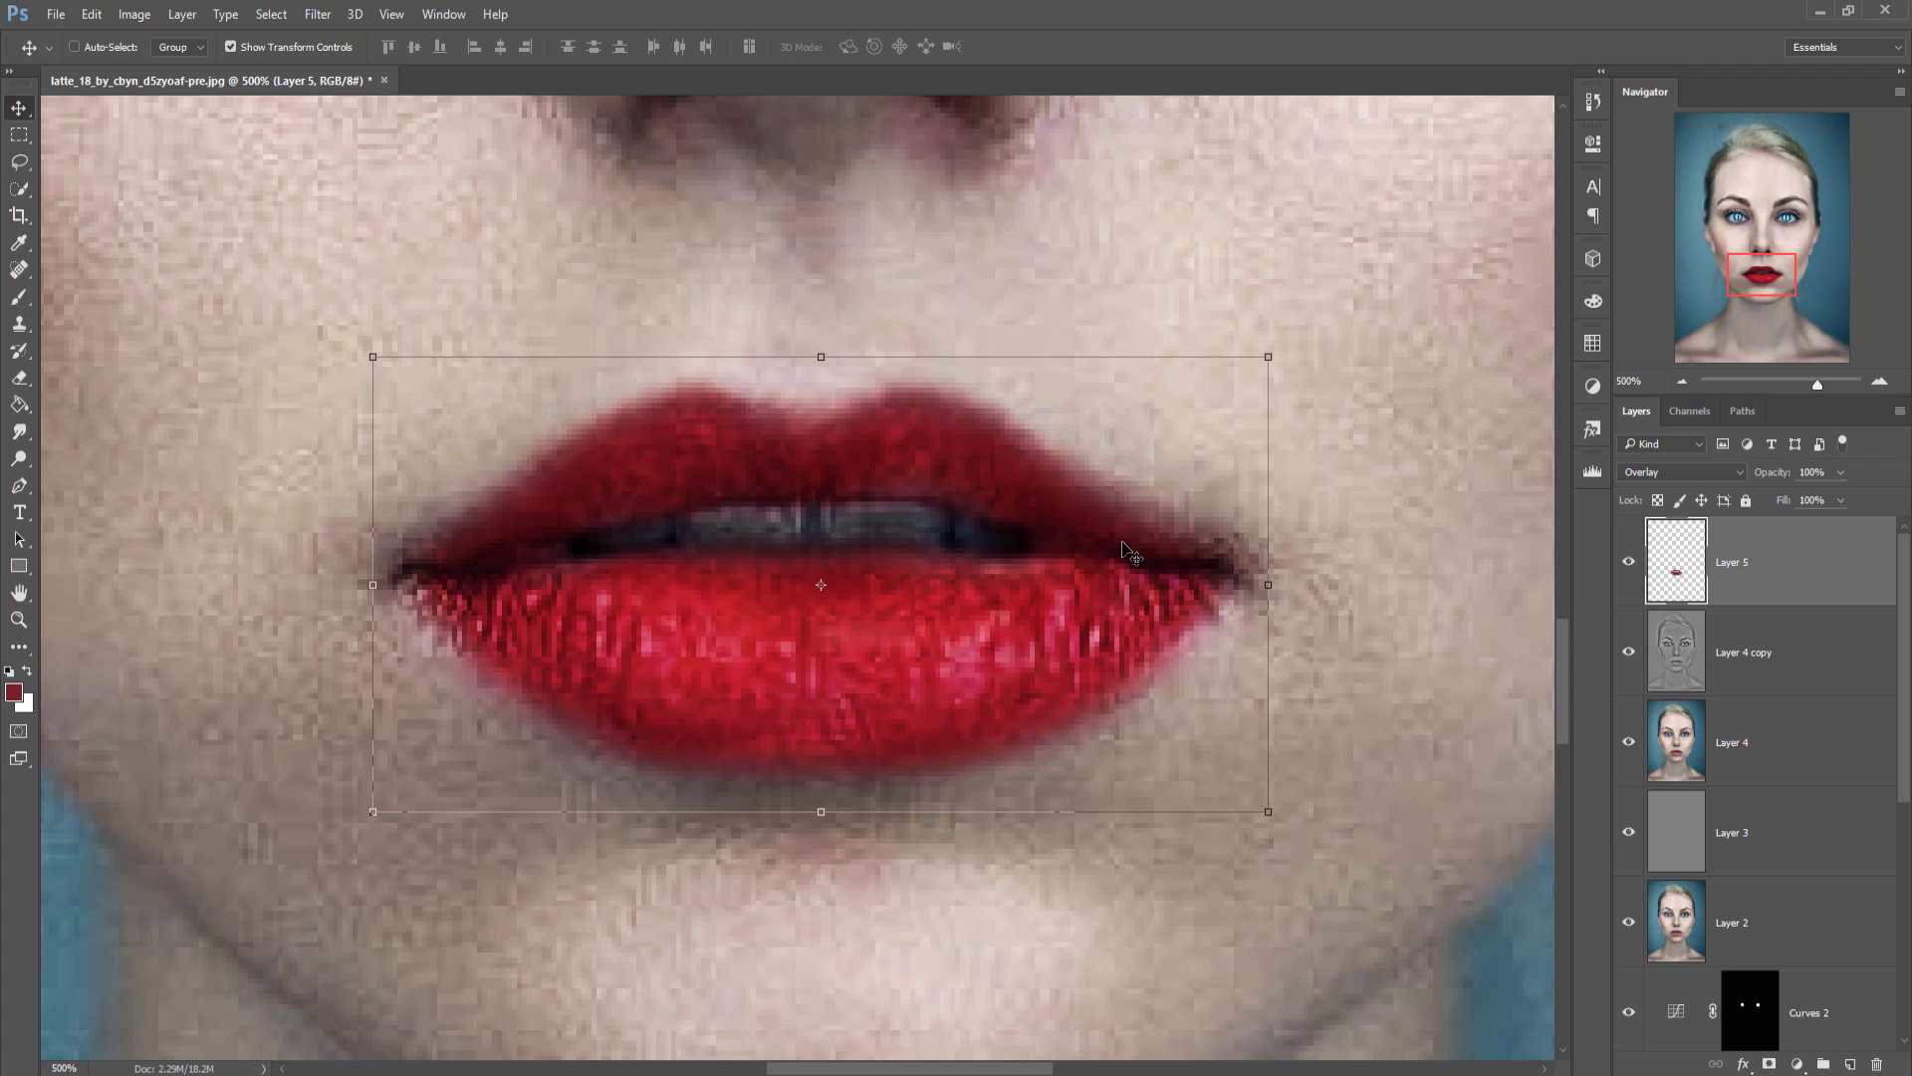
key(ctrl+minus)
key(ctrl+minus)
key(ctrl+minus)
key(ctrl+minus)
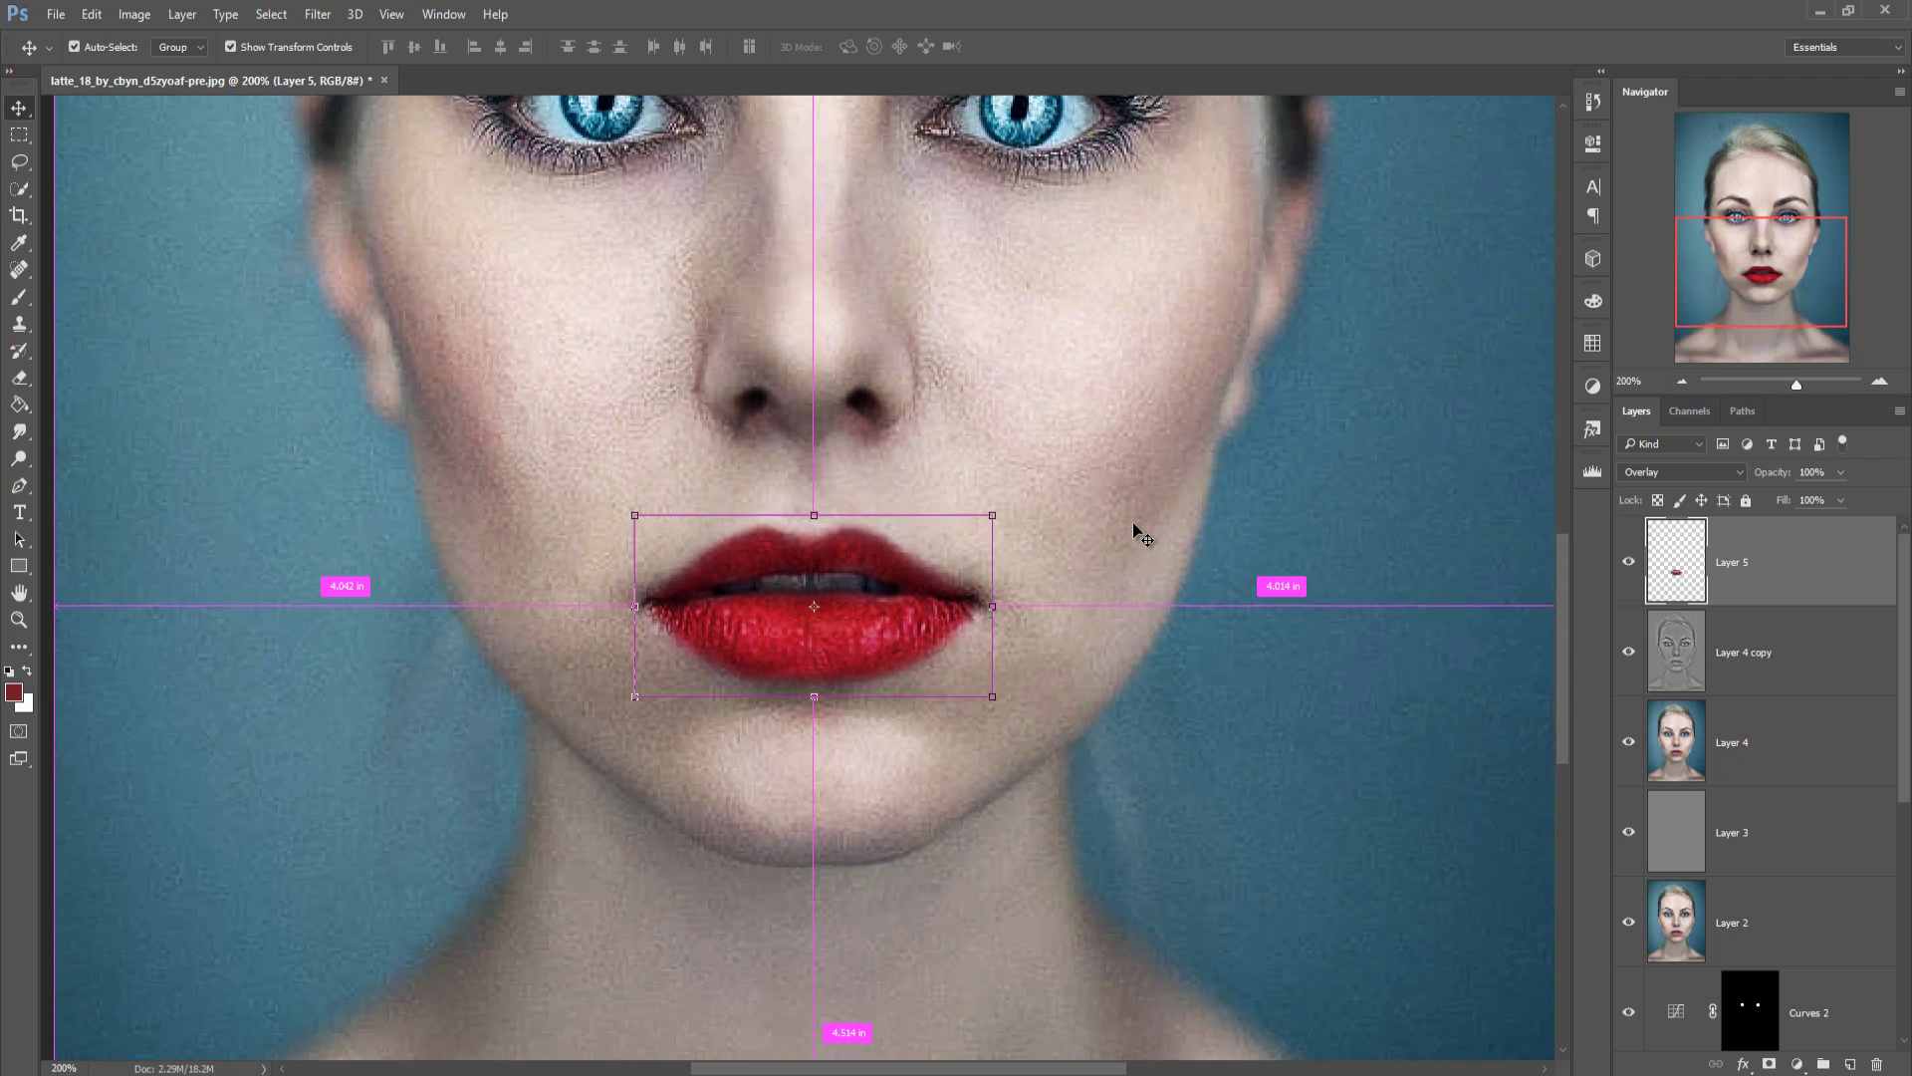
key(ctrl+minus)
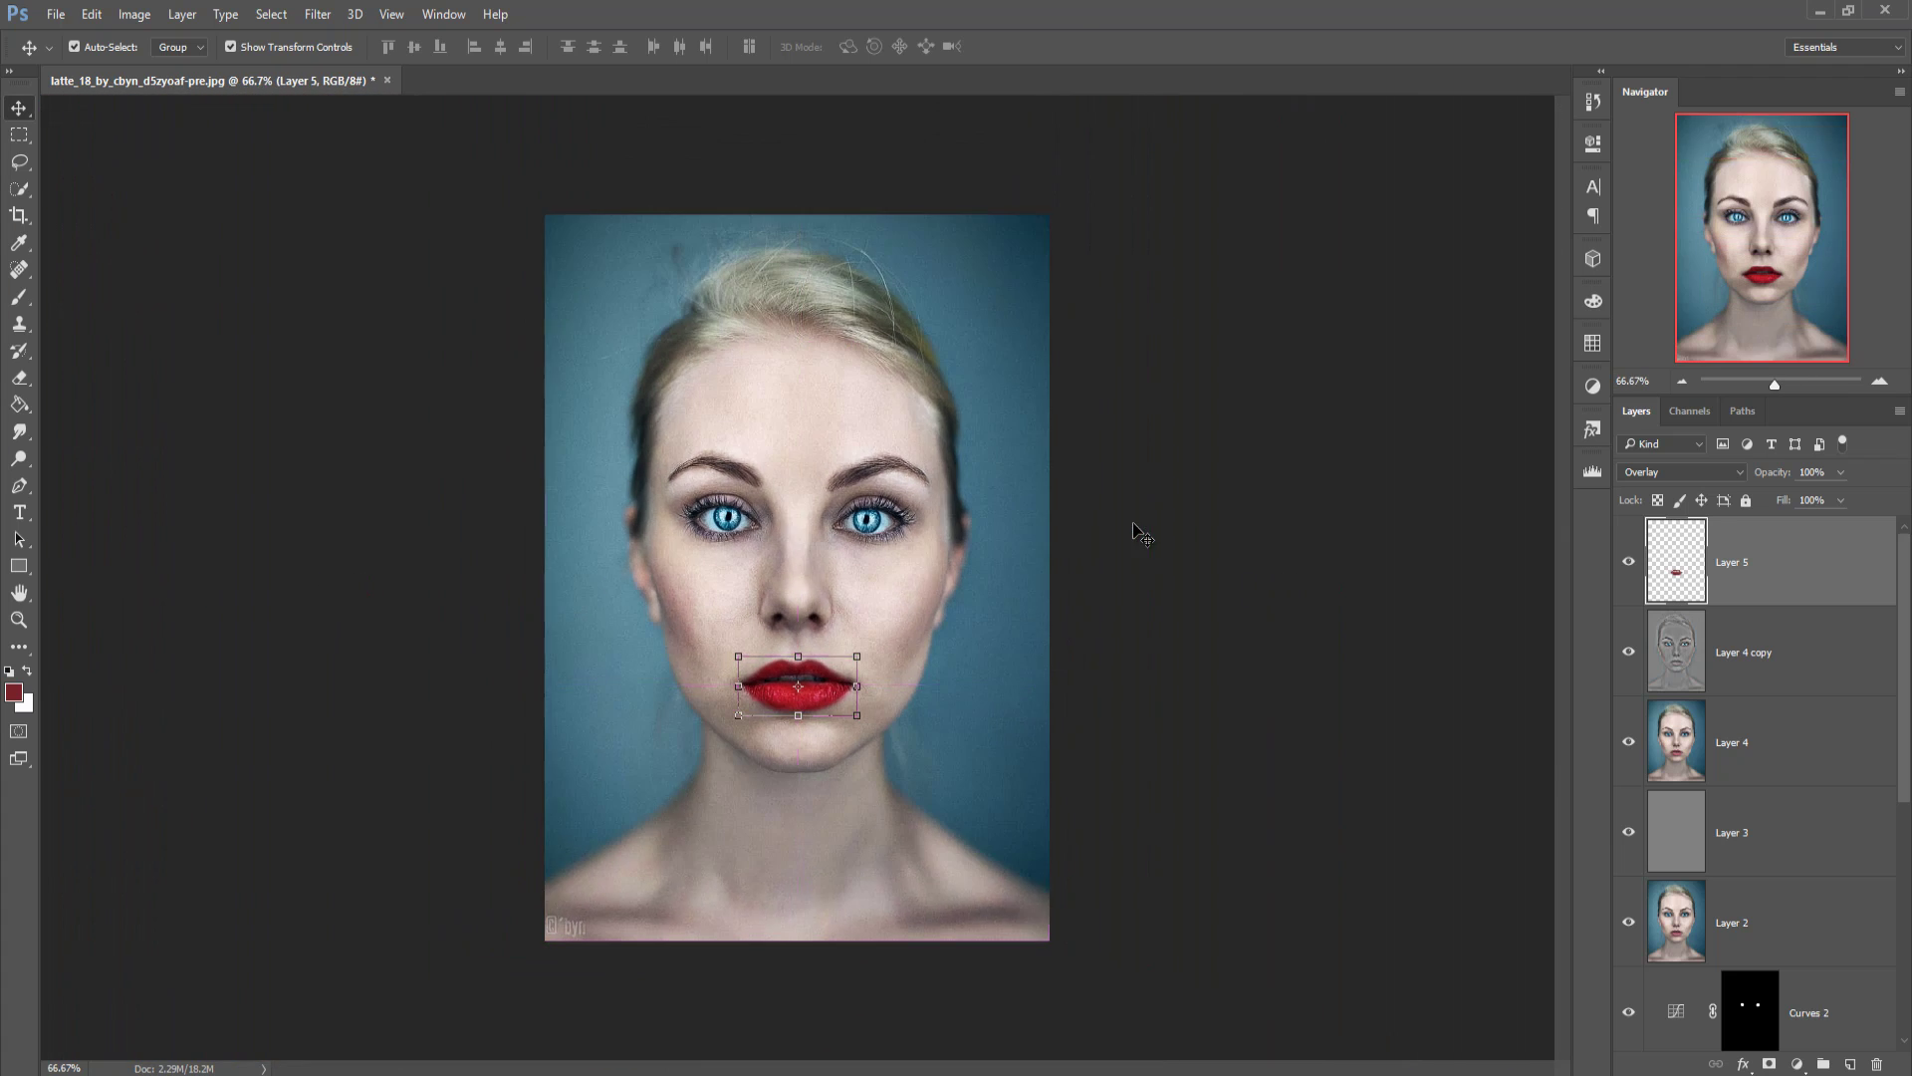
click(1841, 472)
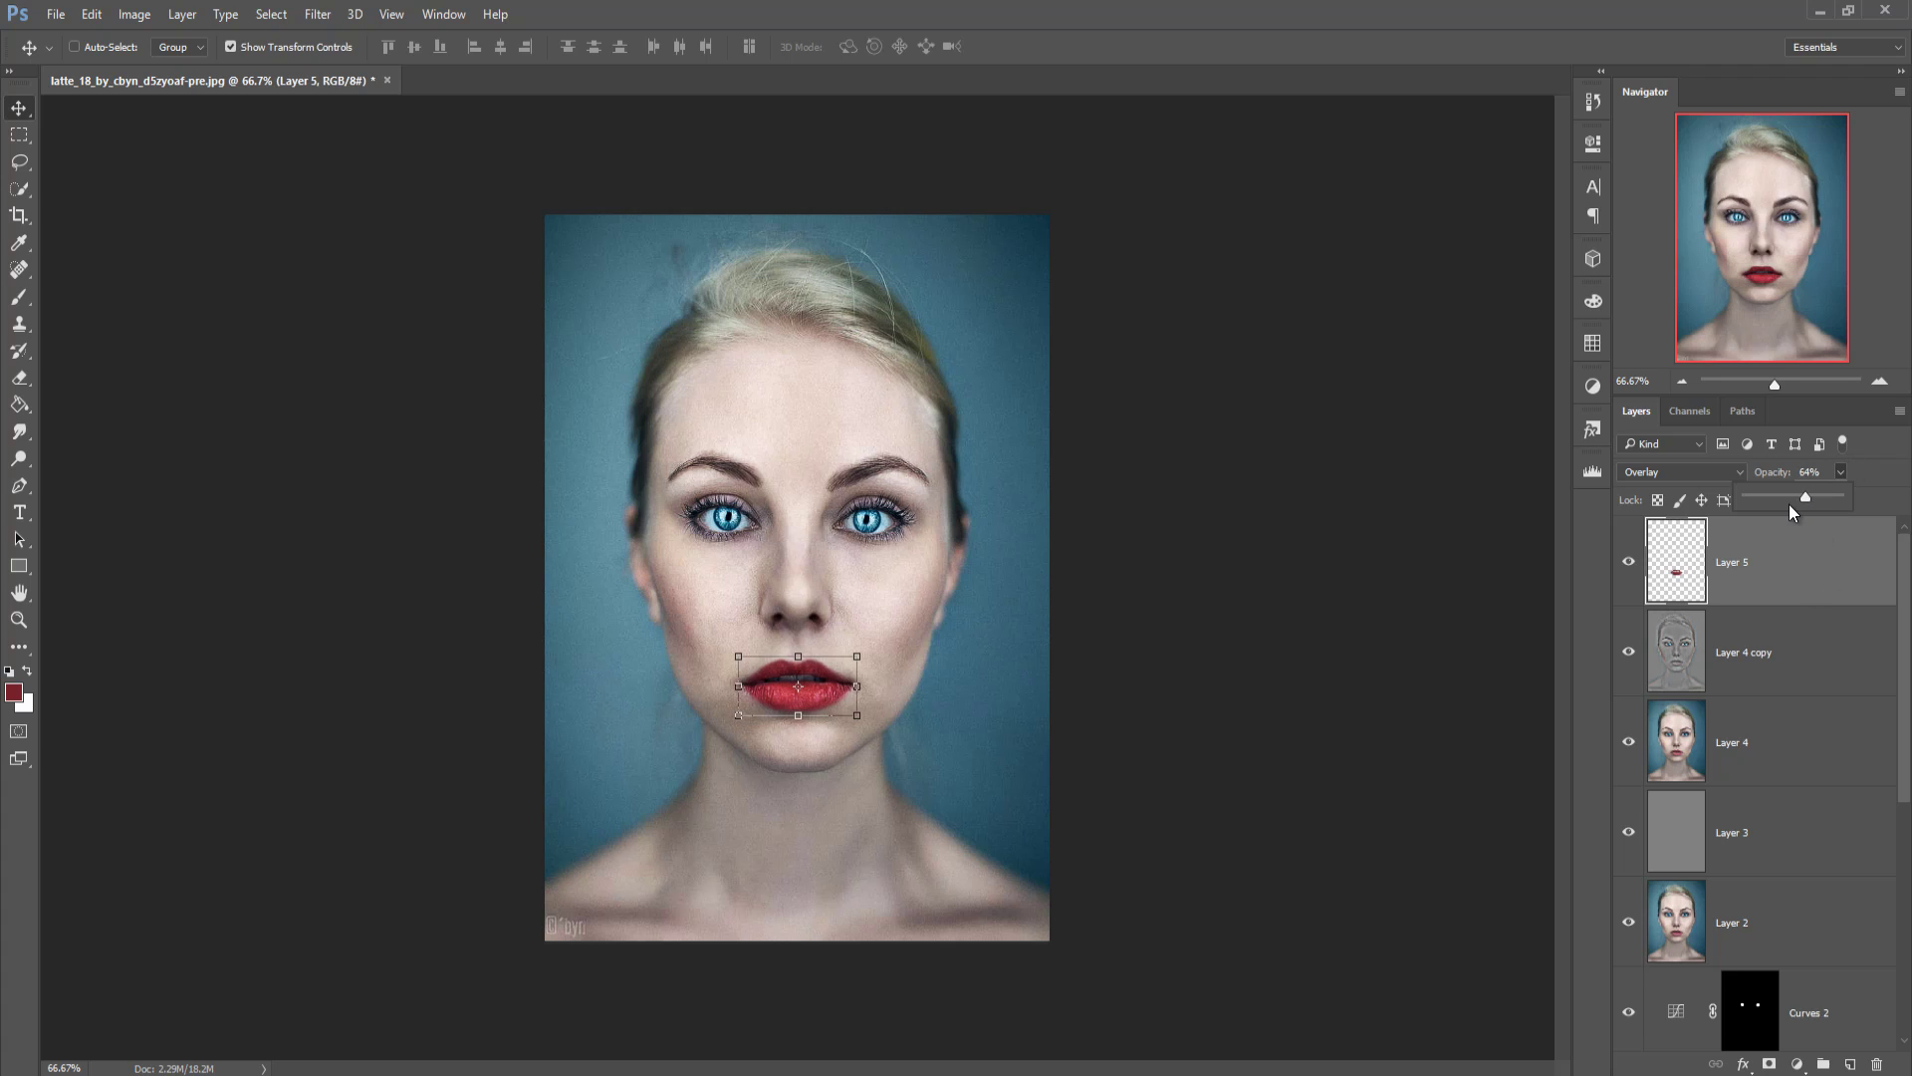
key(Return)
Step: Stamp all visible layers into a new top layer and group every layer above the Background
key(ctrl+alt+shift+e)
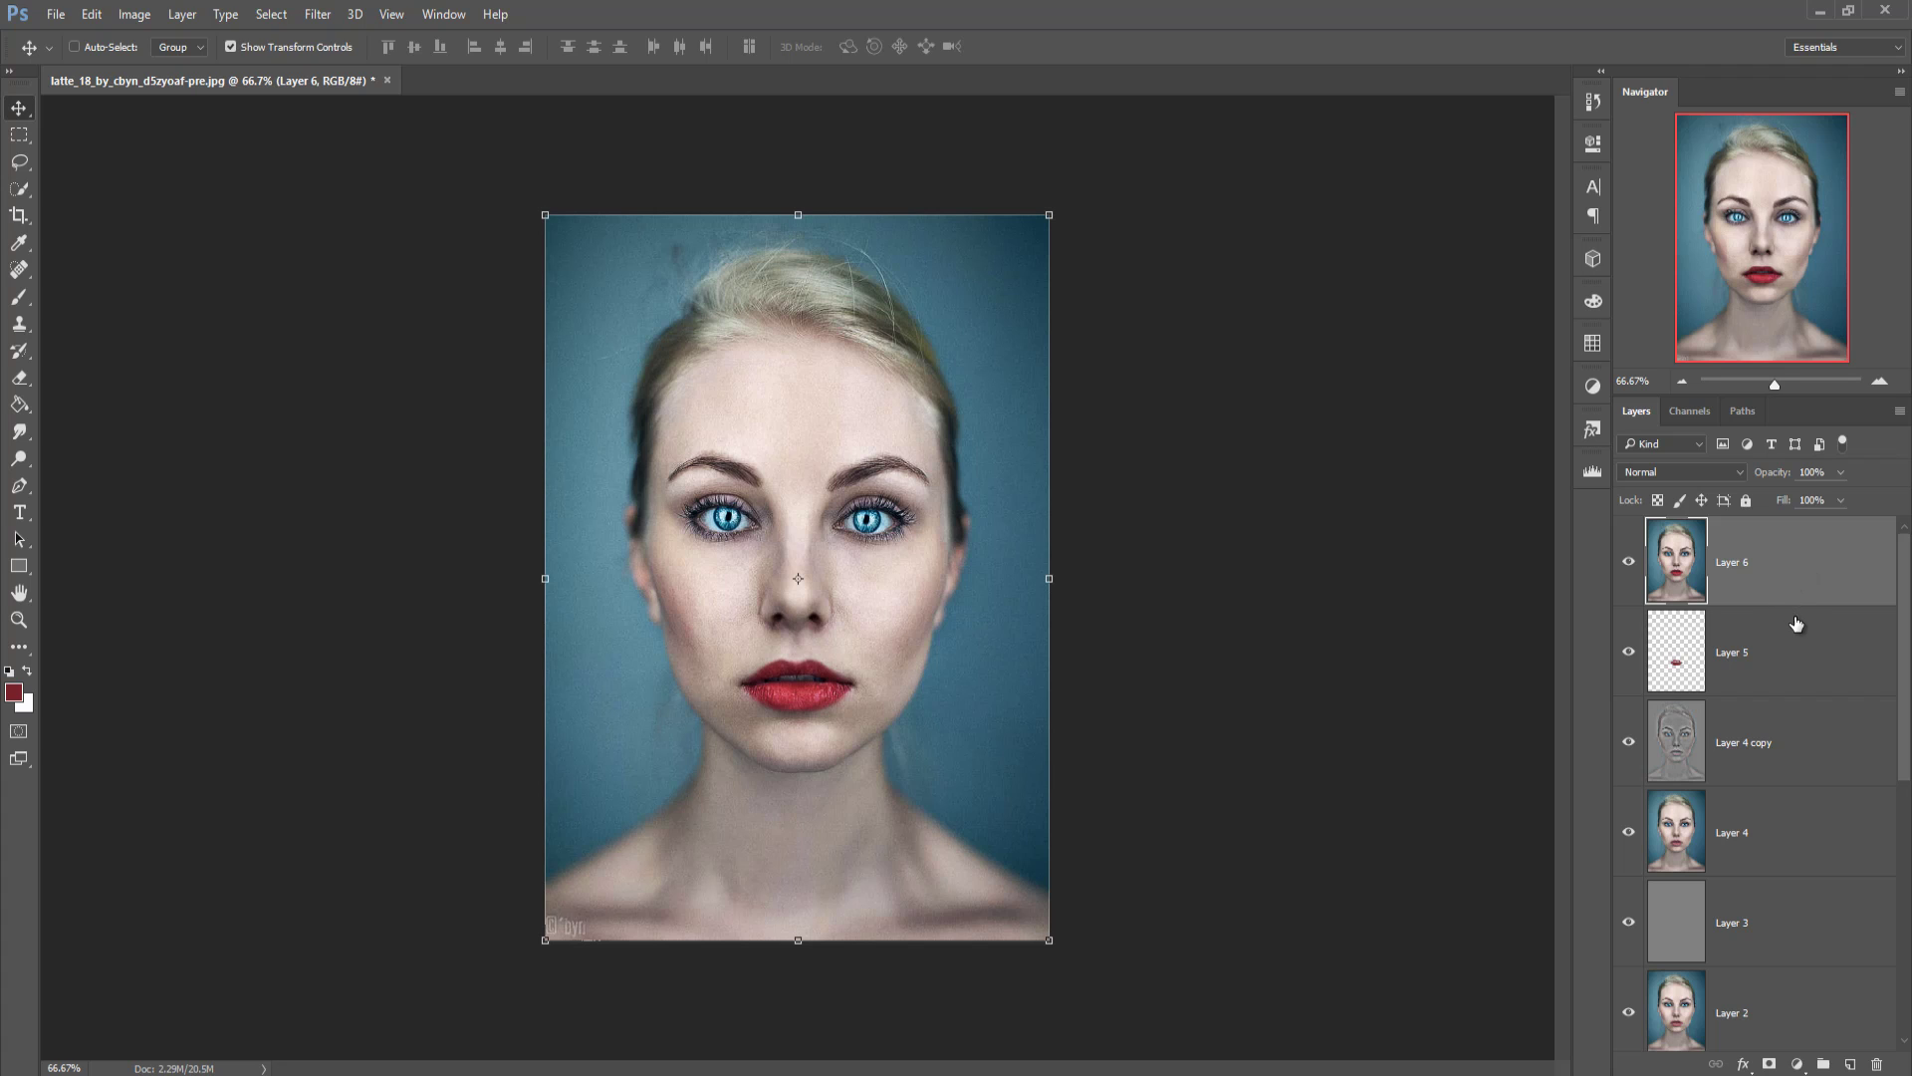
scroll(1797, 618, down, 5)
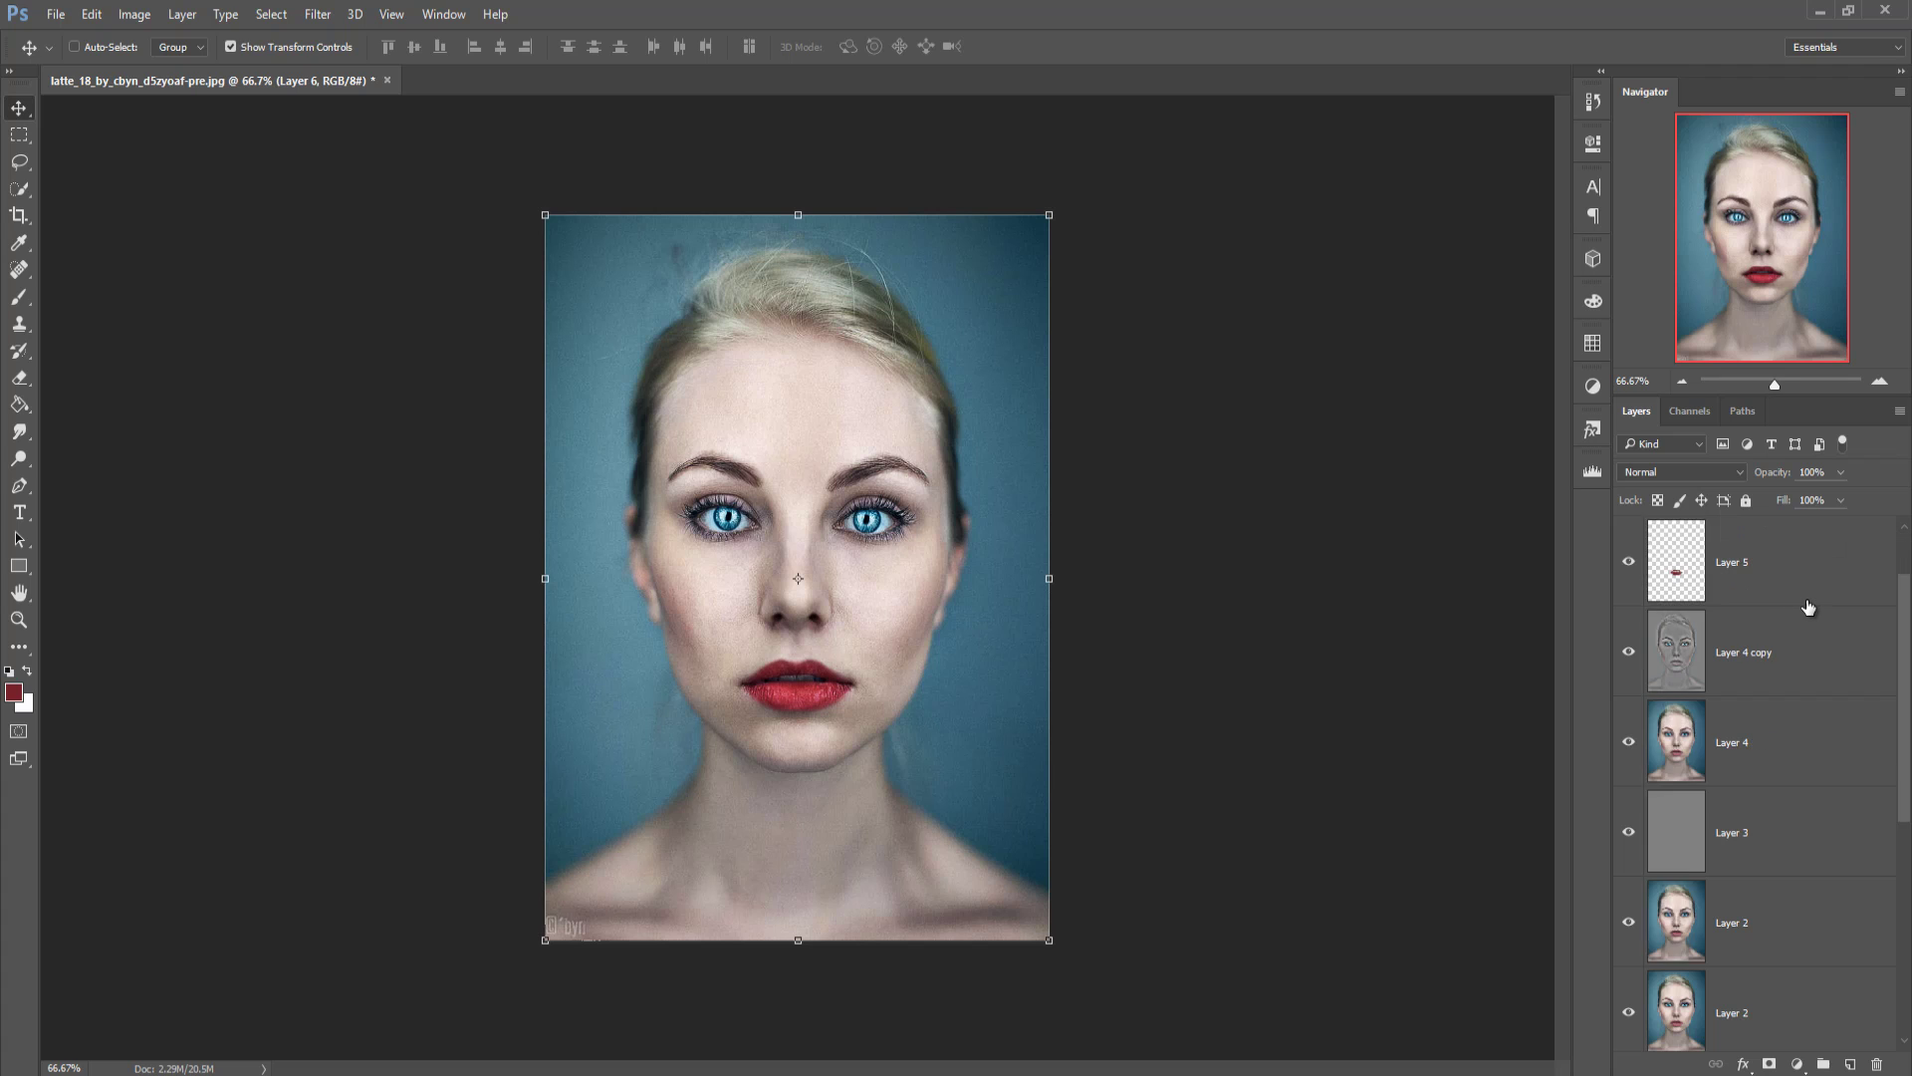
scroll(1809, 607, up, 5)
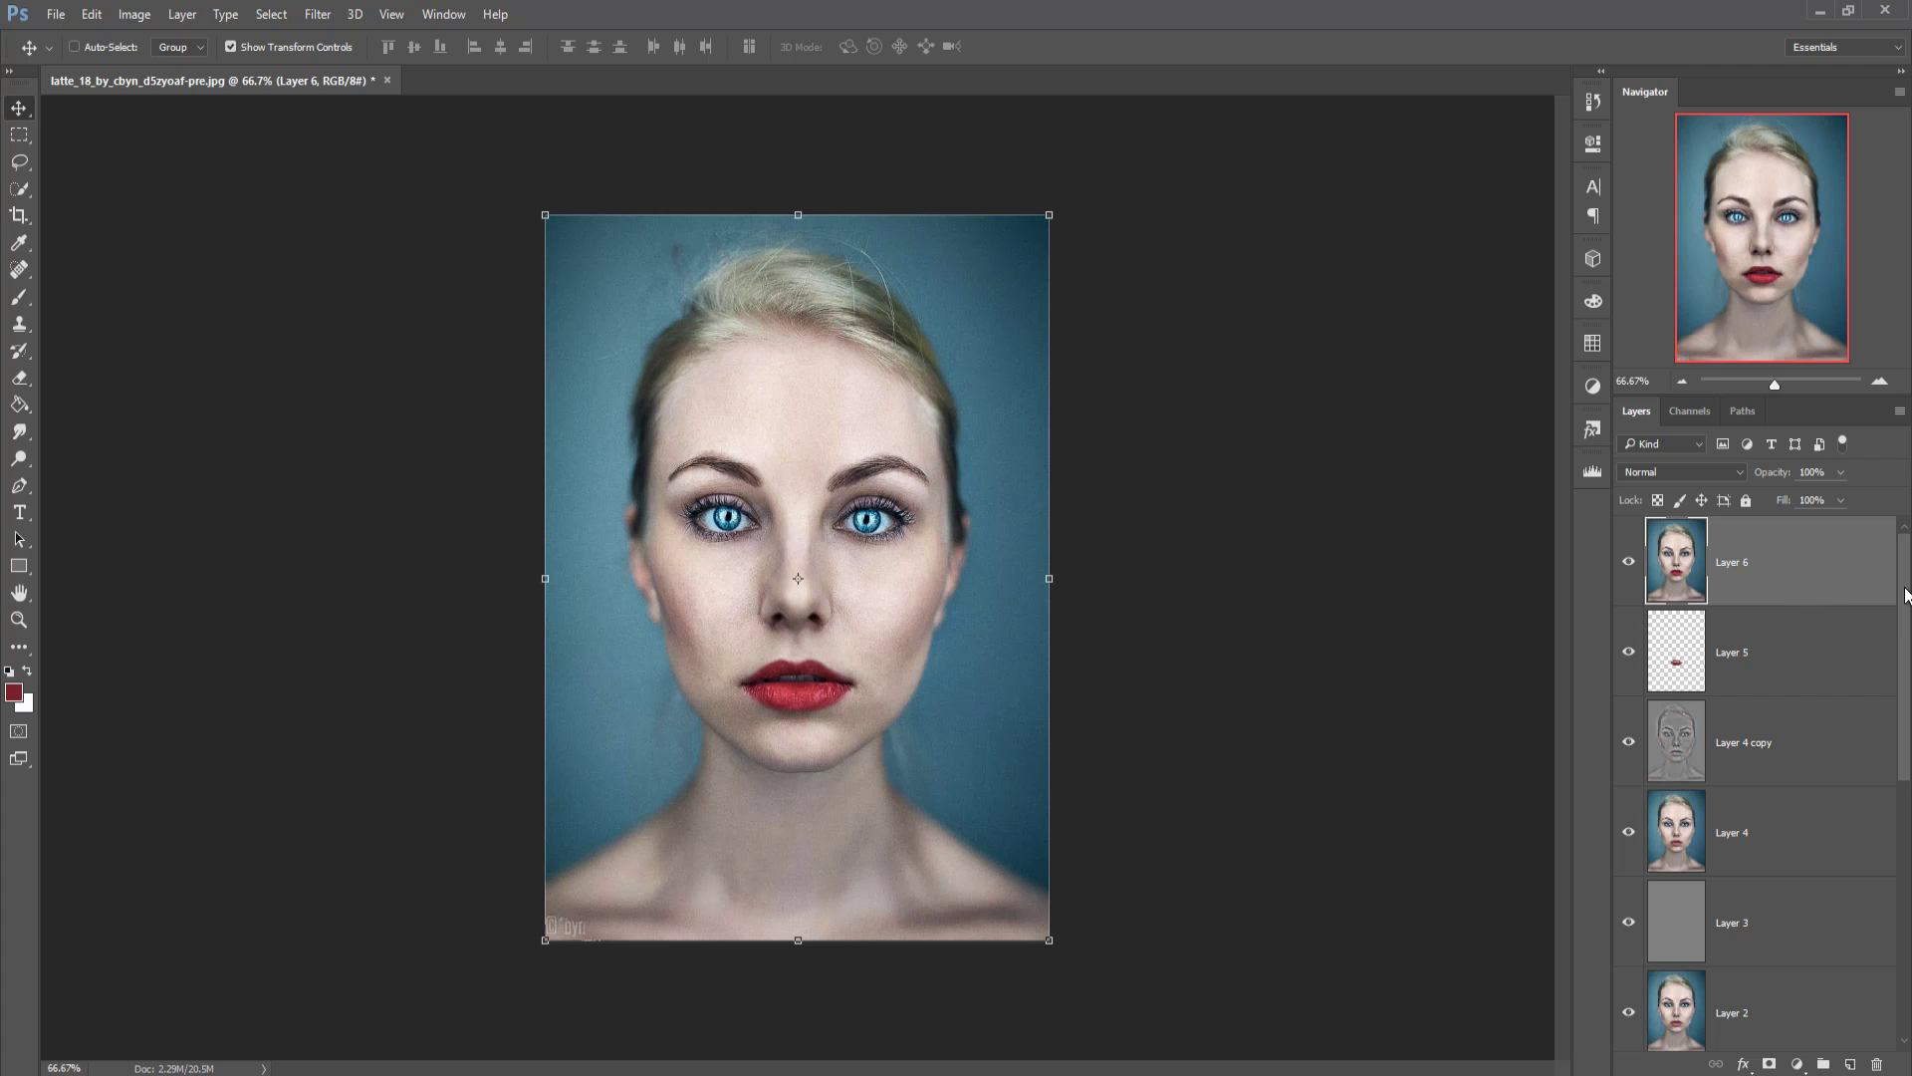
scroll(1904, 587, down, 5)
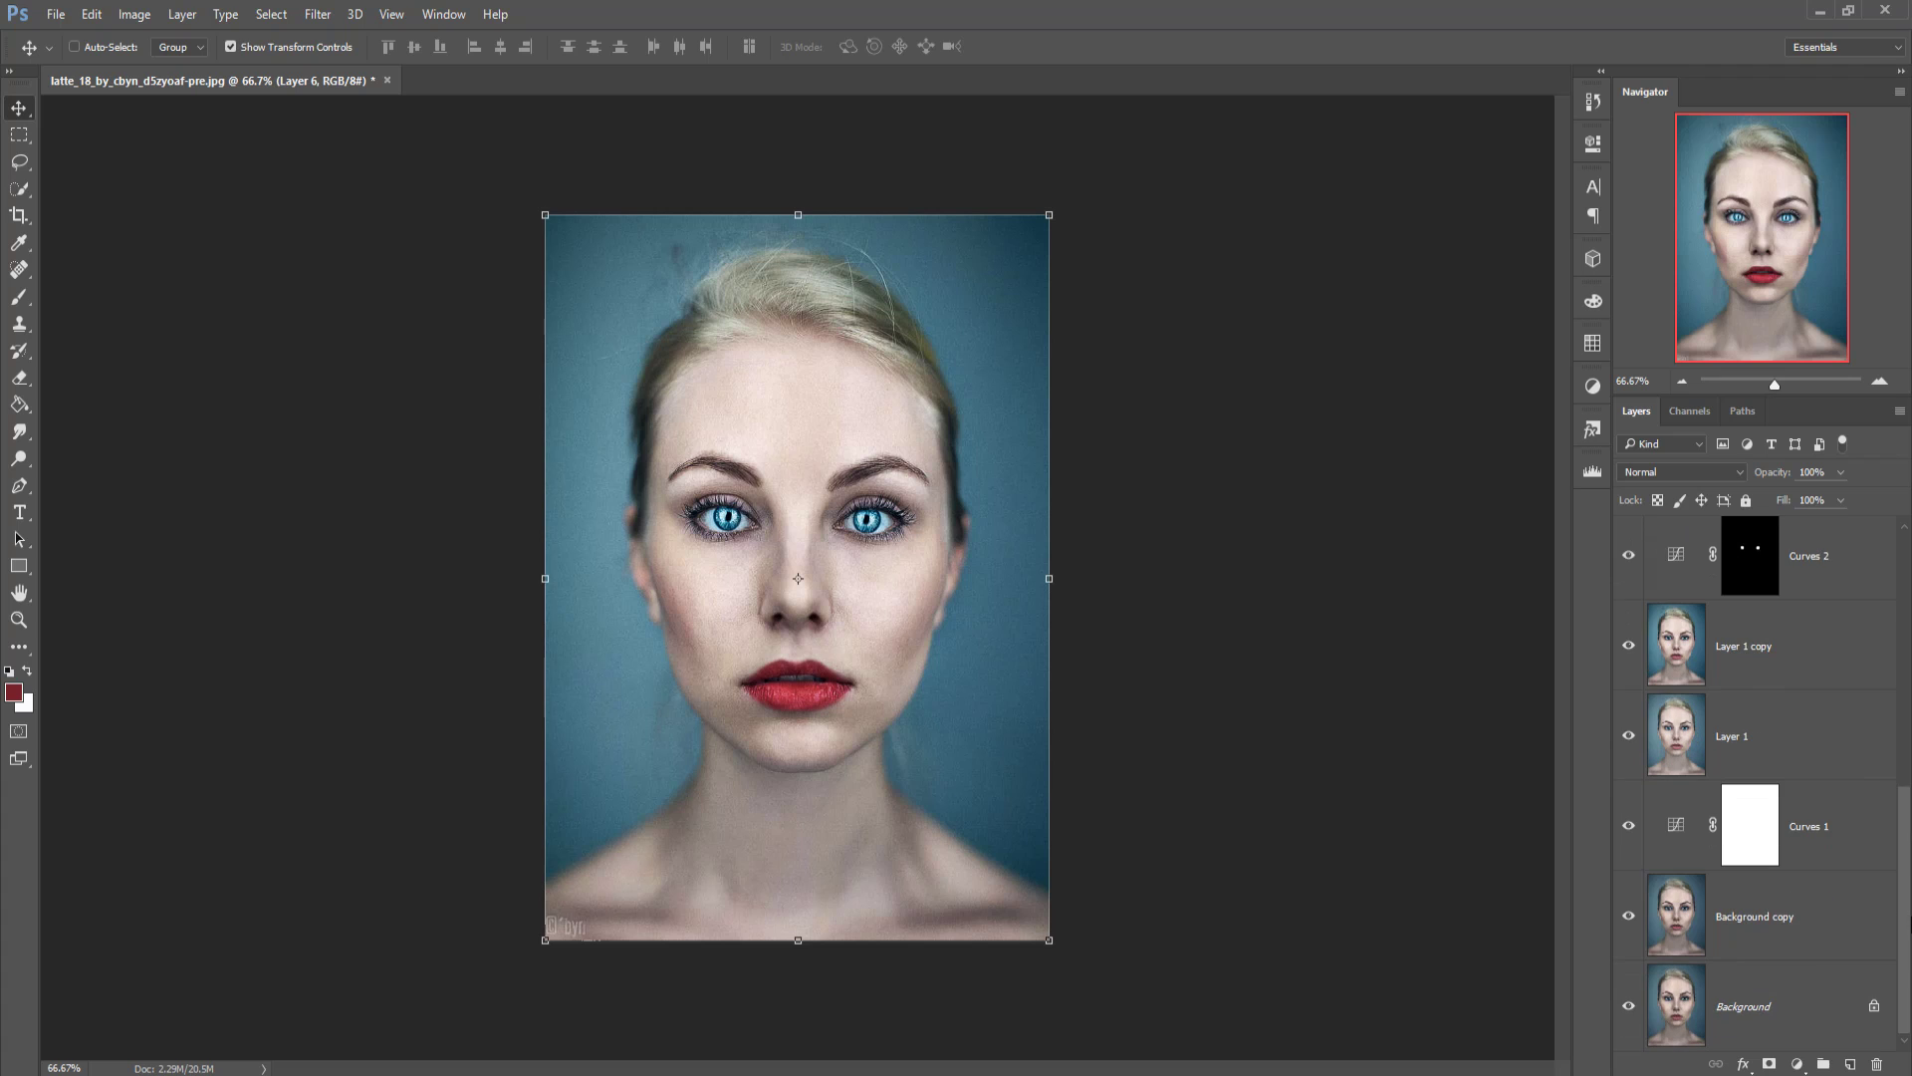
shift+click(1783, 926)
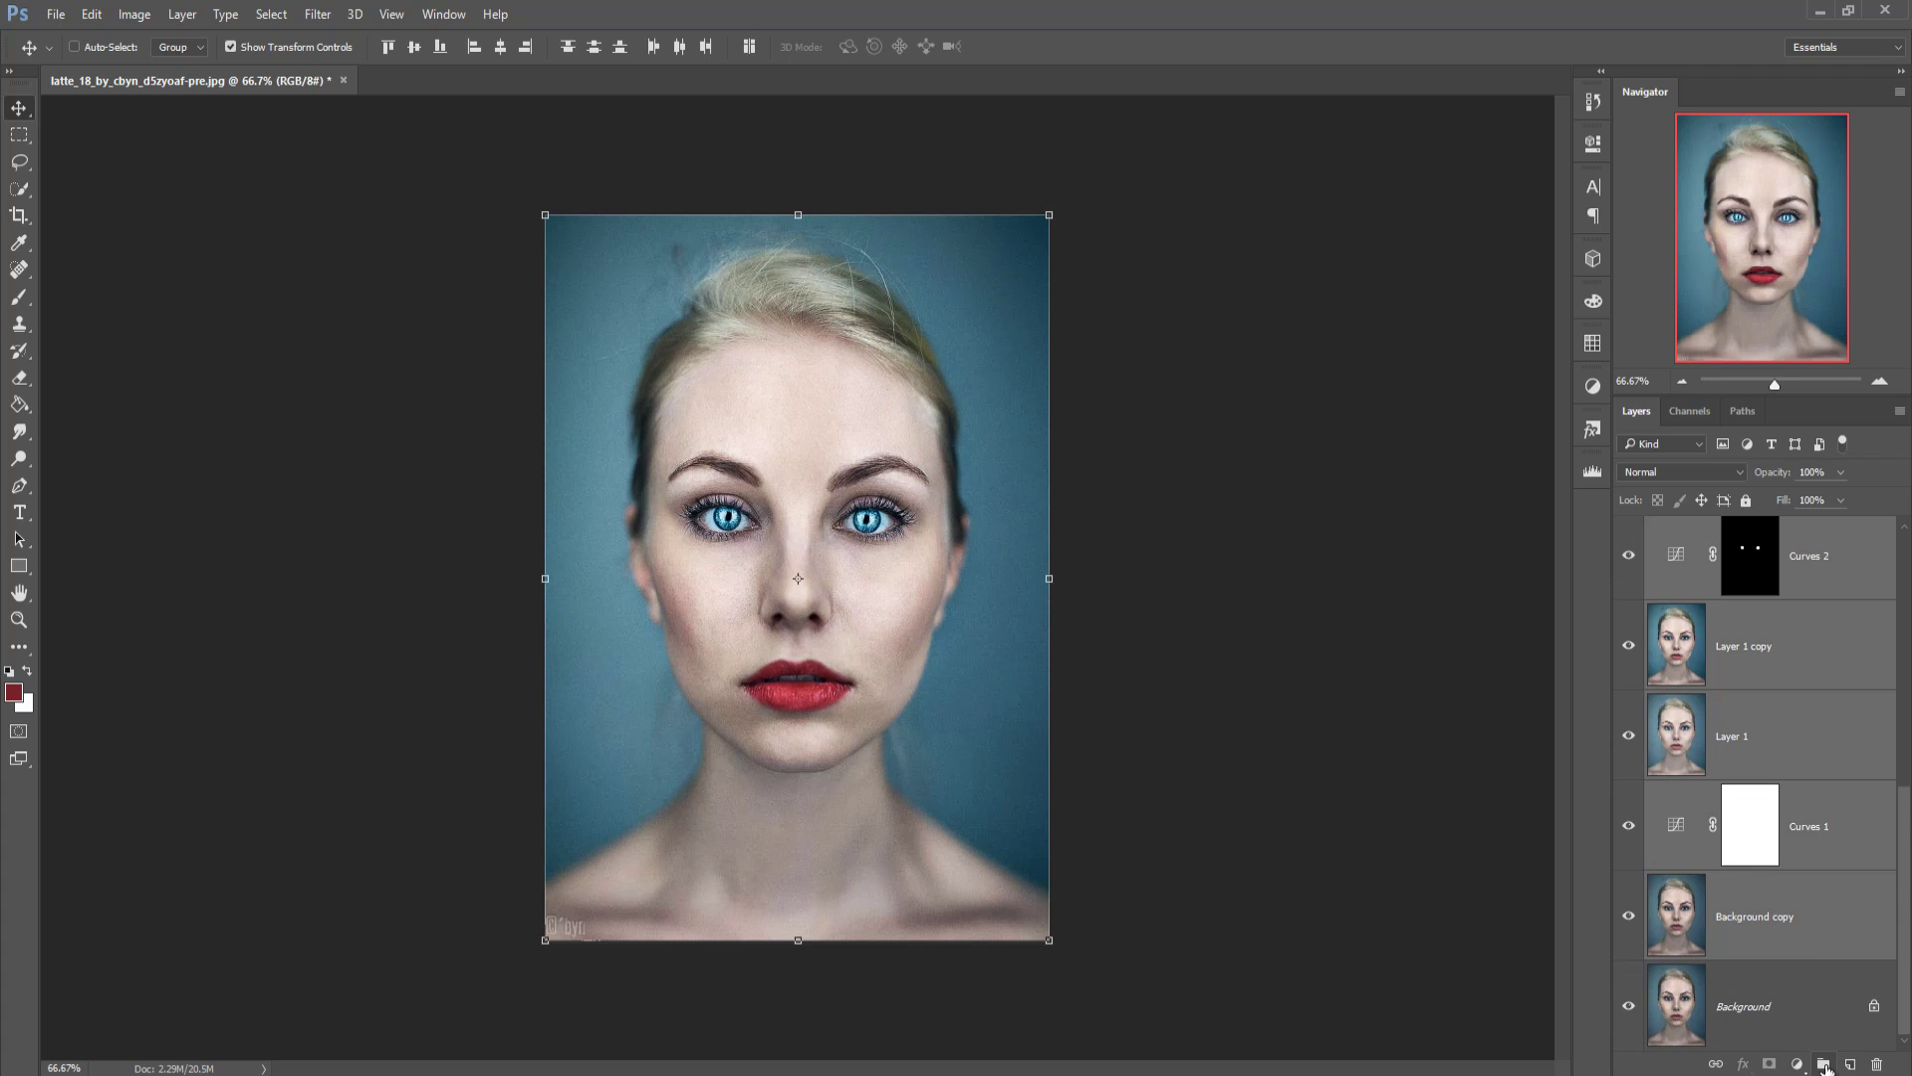
click(1823, 1063)
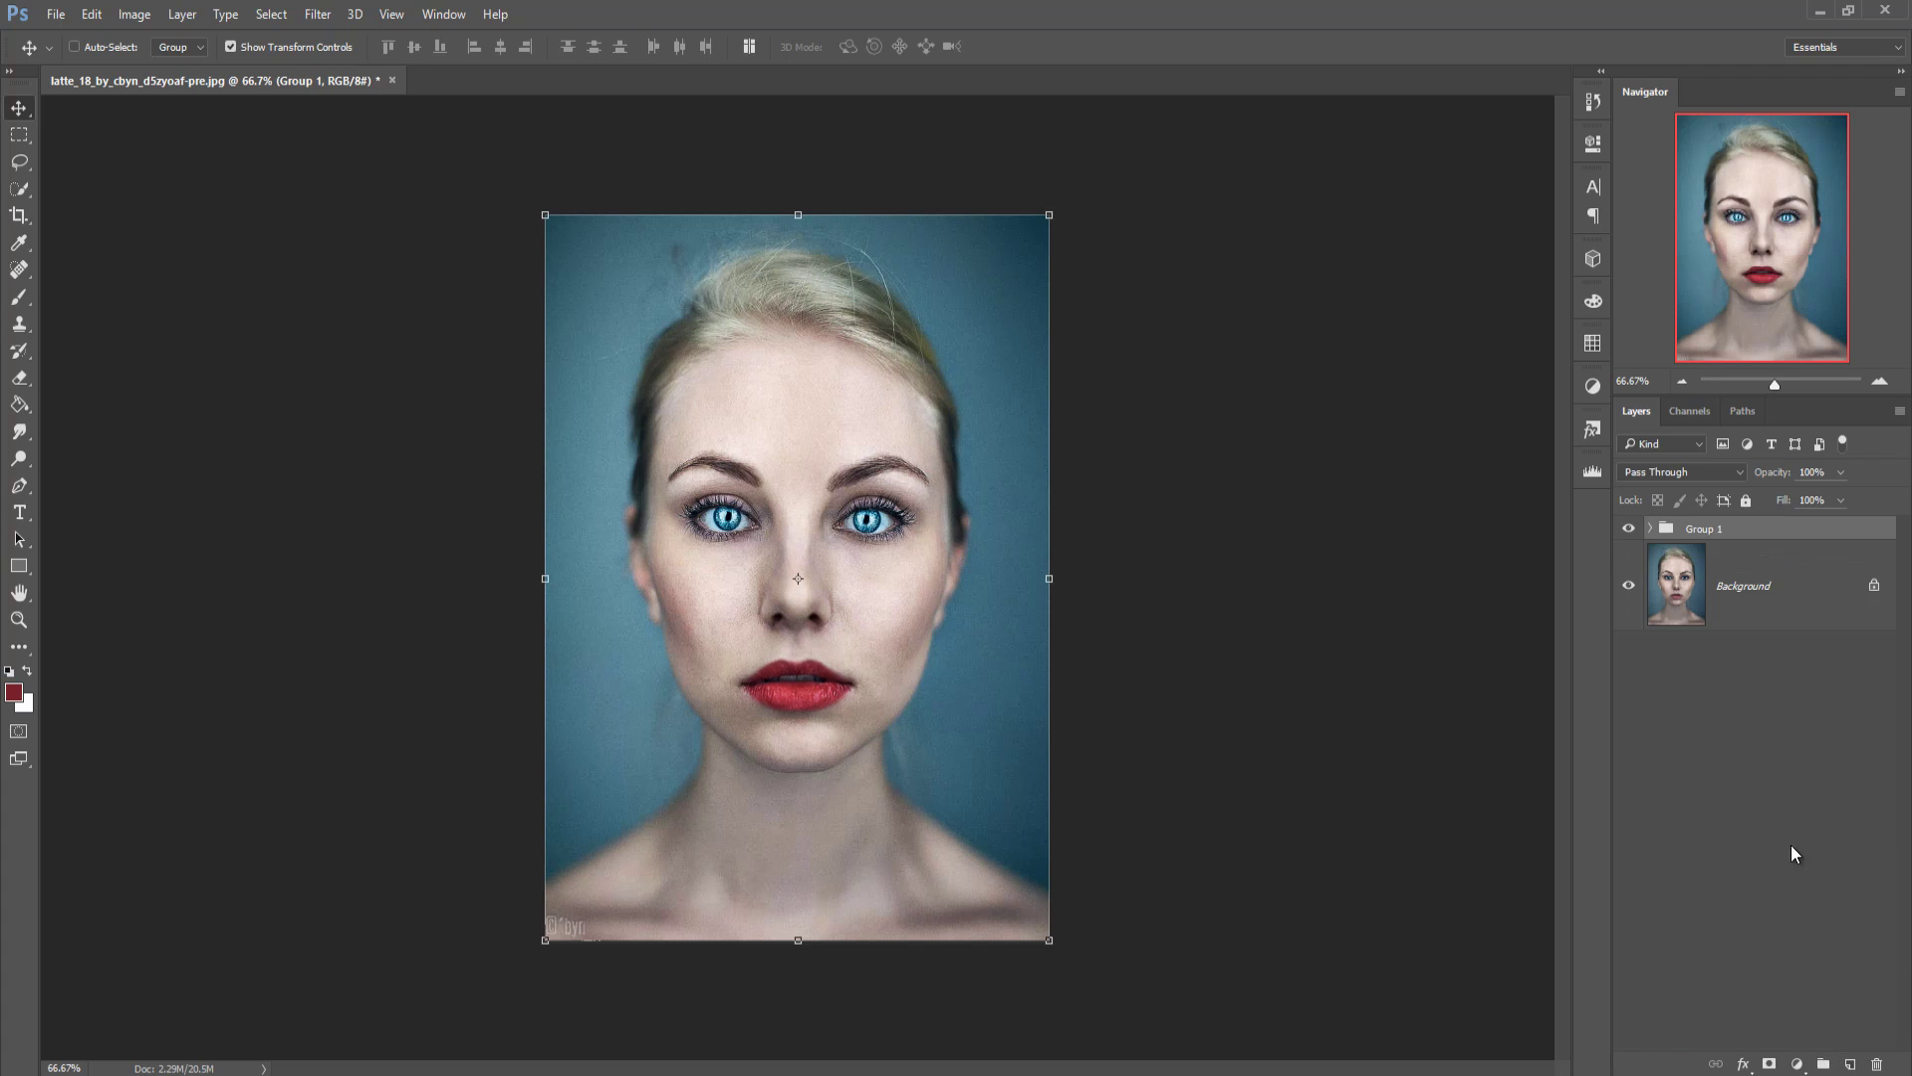
Step: Toggle the visibility of Group 1 repeatedly to compare the portrait before and after retouching, leaving the group shown
click(1628, 531)
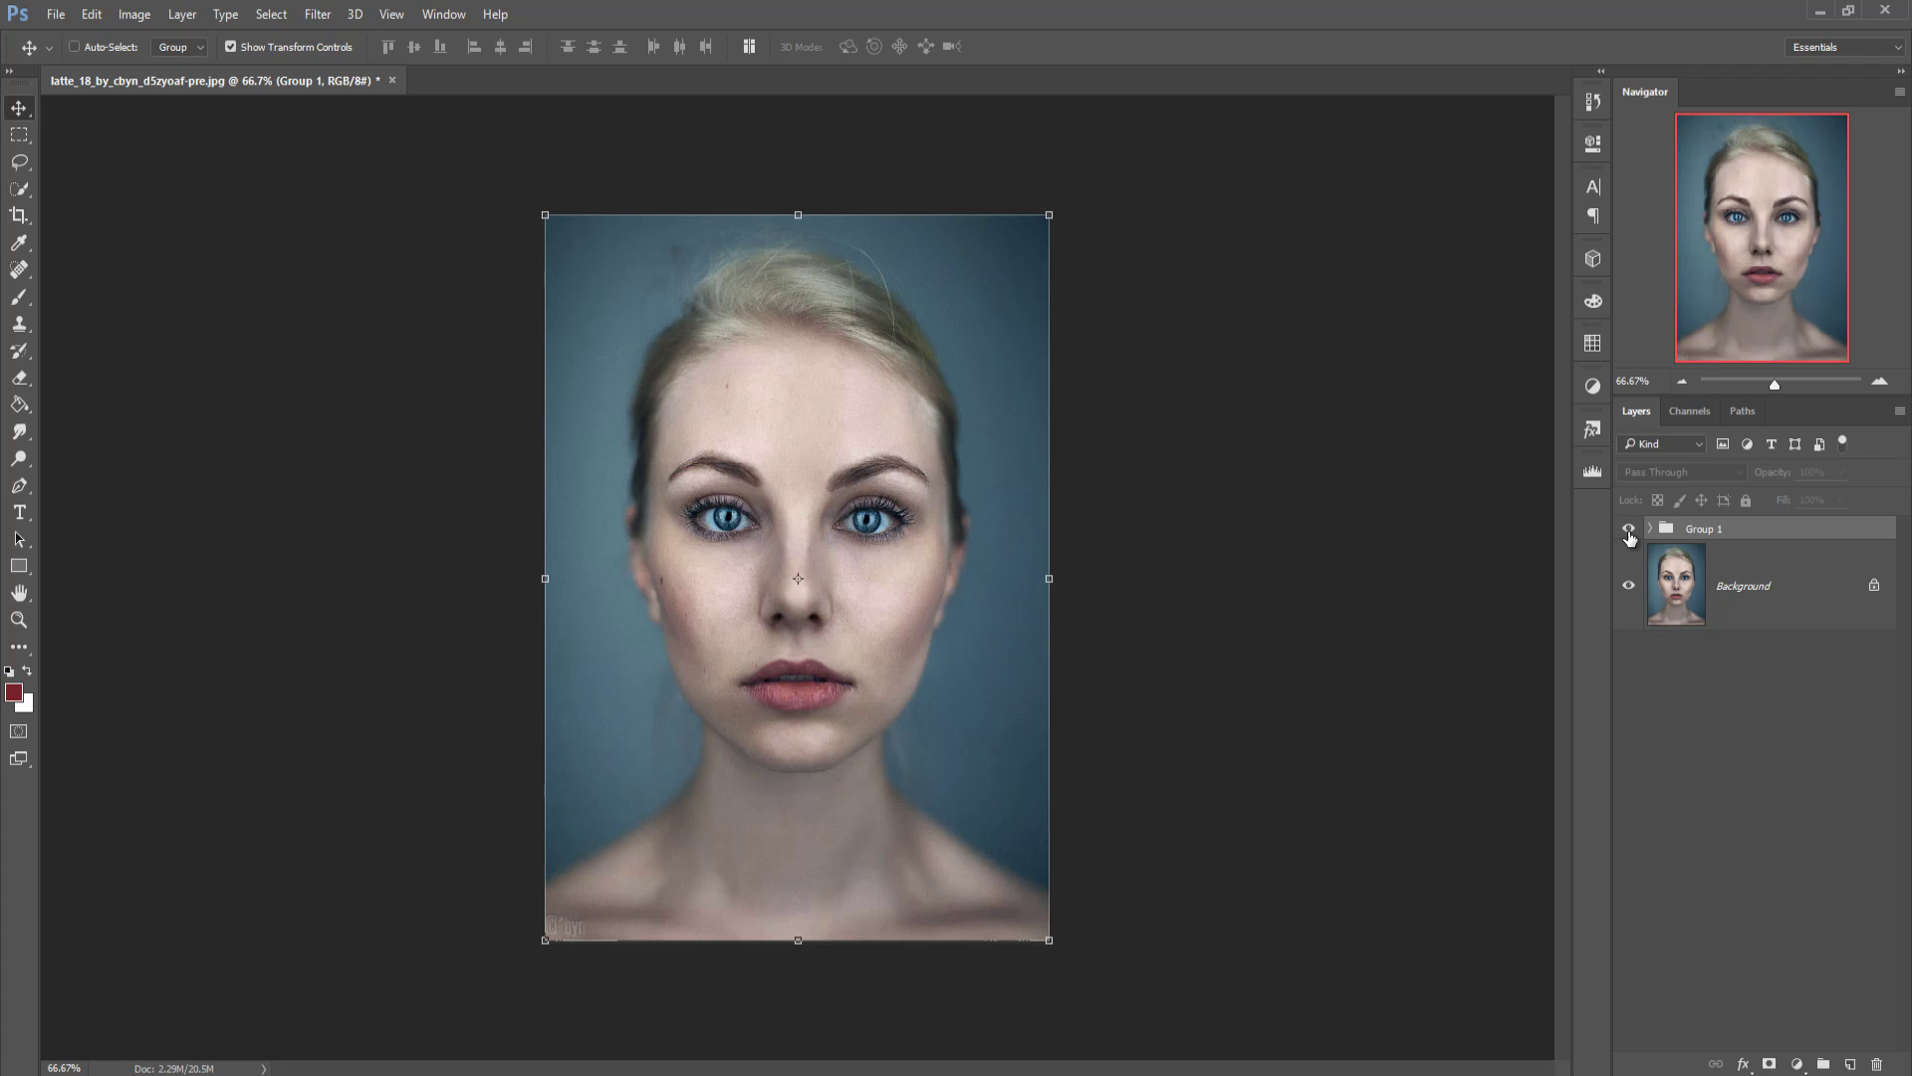
click(1629, 531)
click(1629, 533)
click(1629, 532)
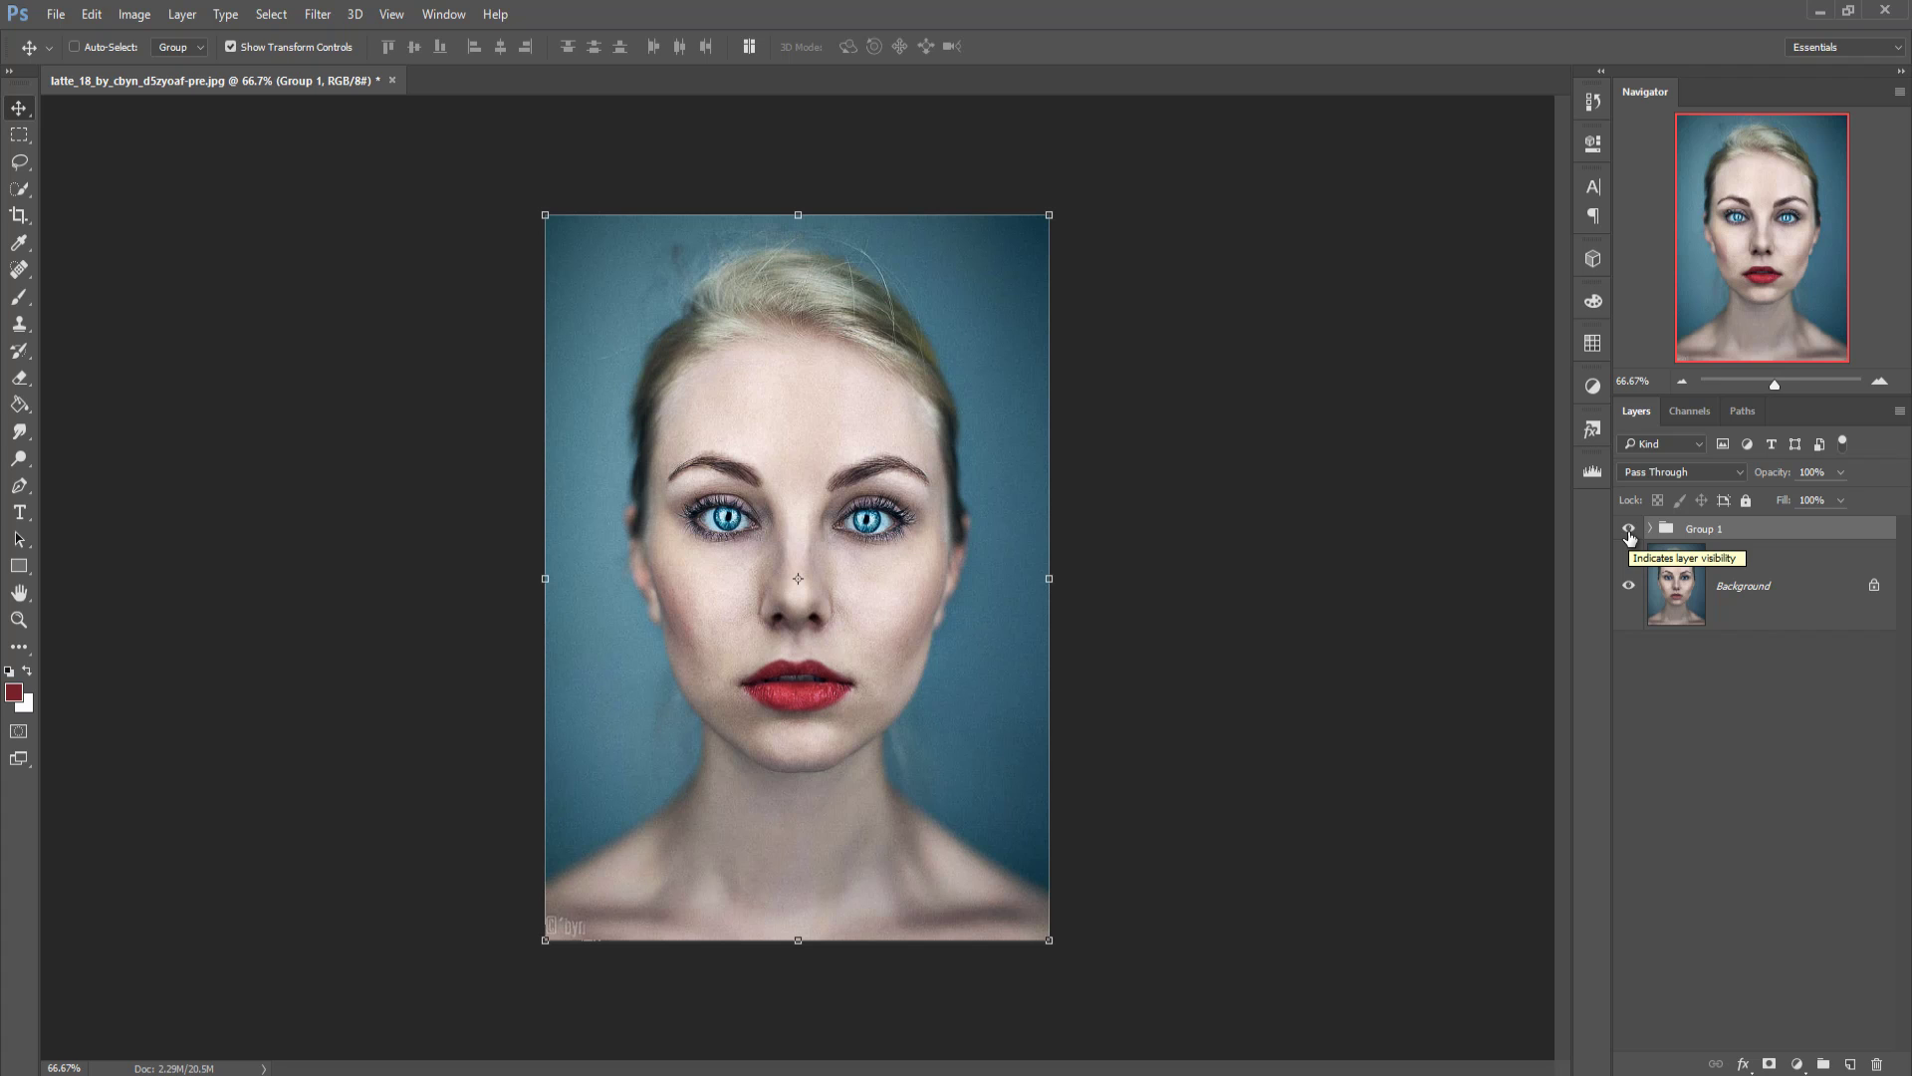
click(1630, 533)
click(1629, 533)
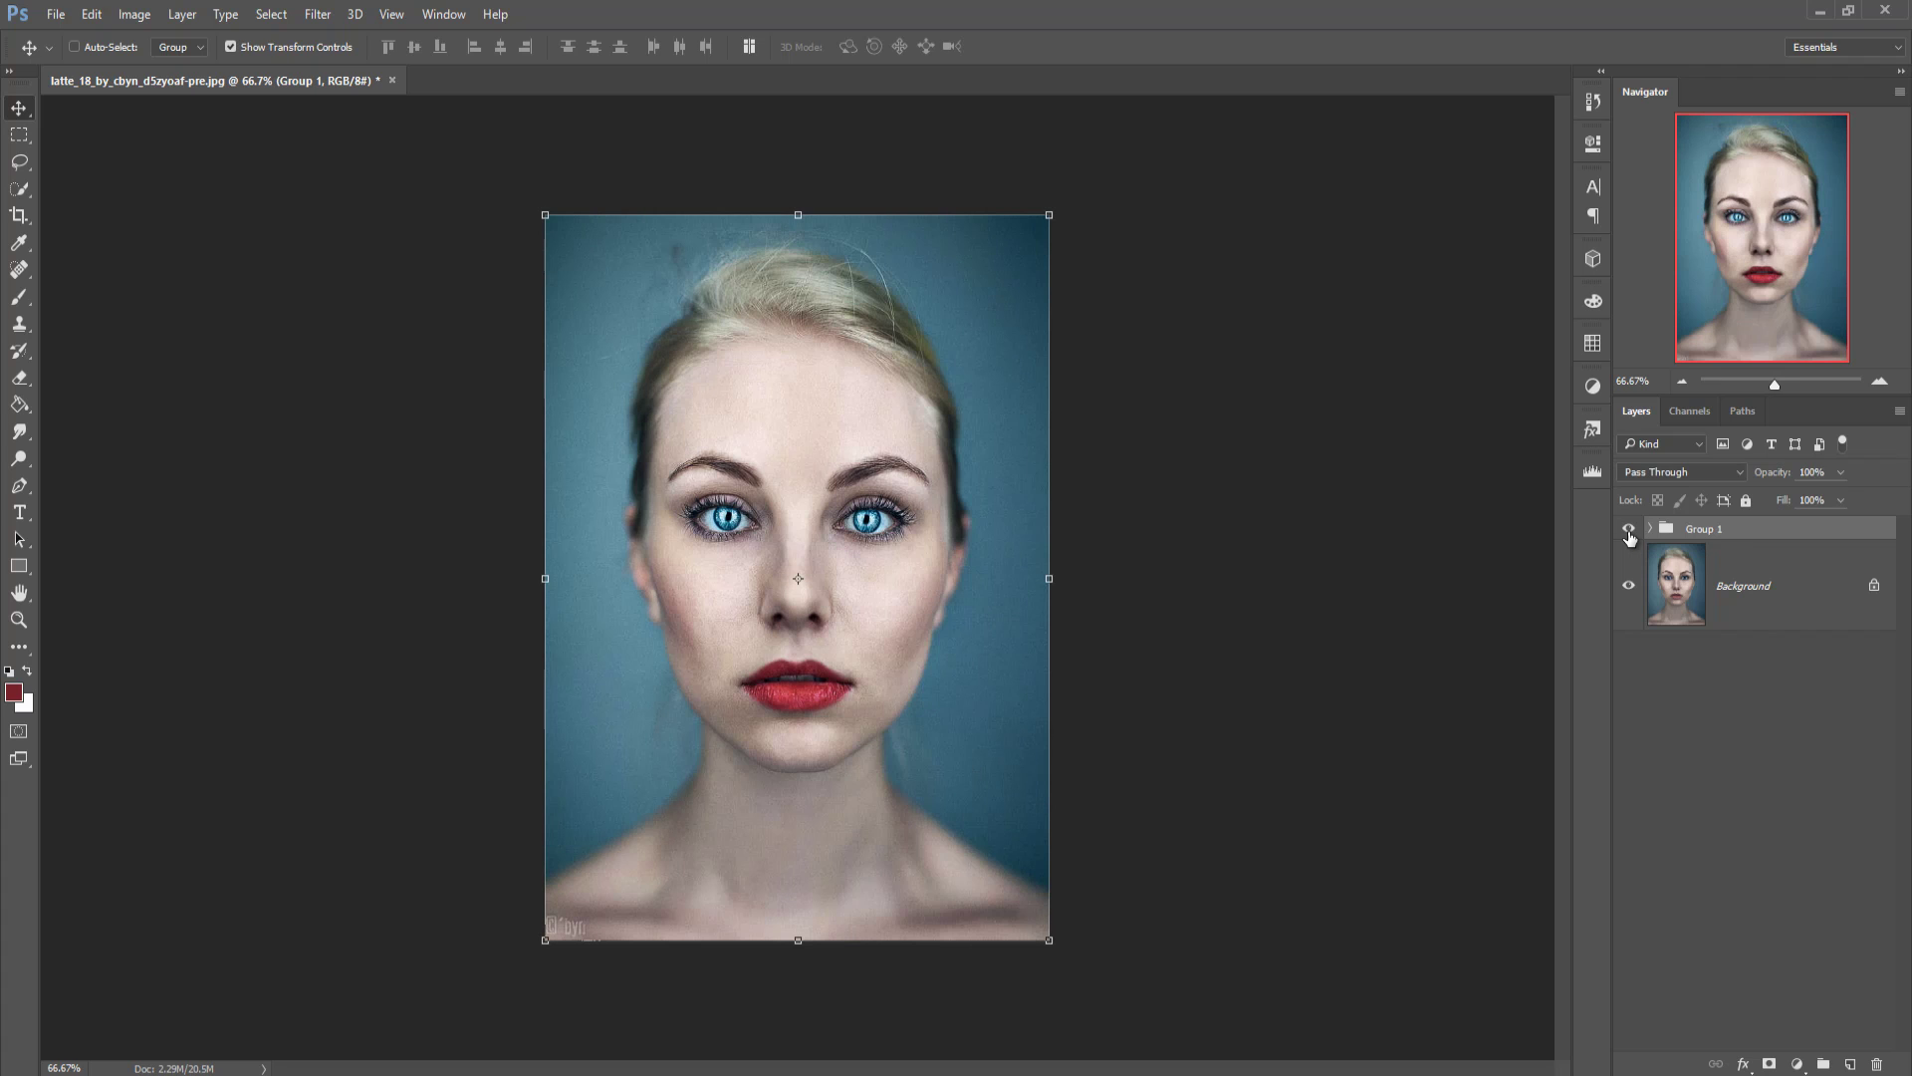
click(1630, 532)
click(1630, 533)
click(1629, 533)
click(1629, 533)
click(1629, 533)
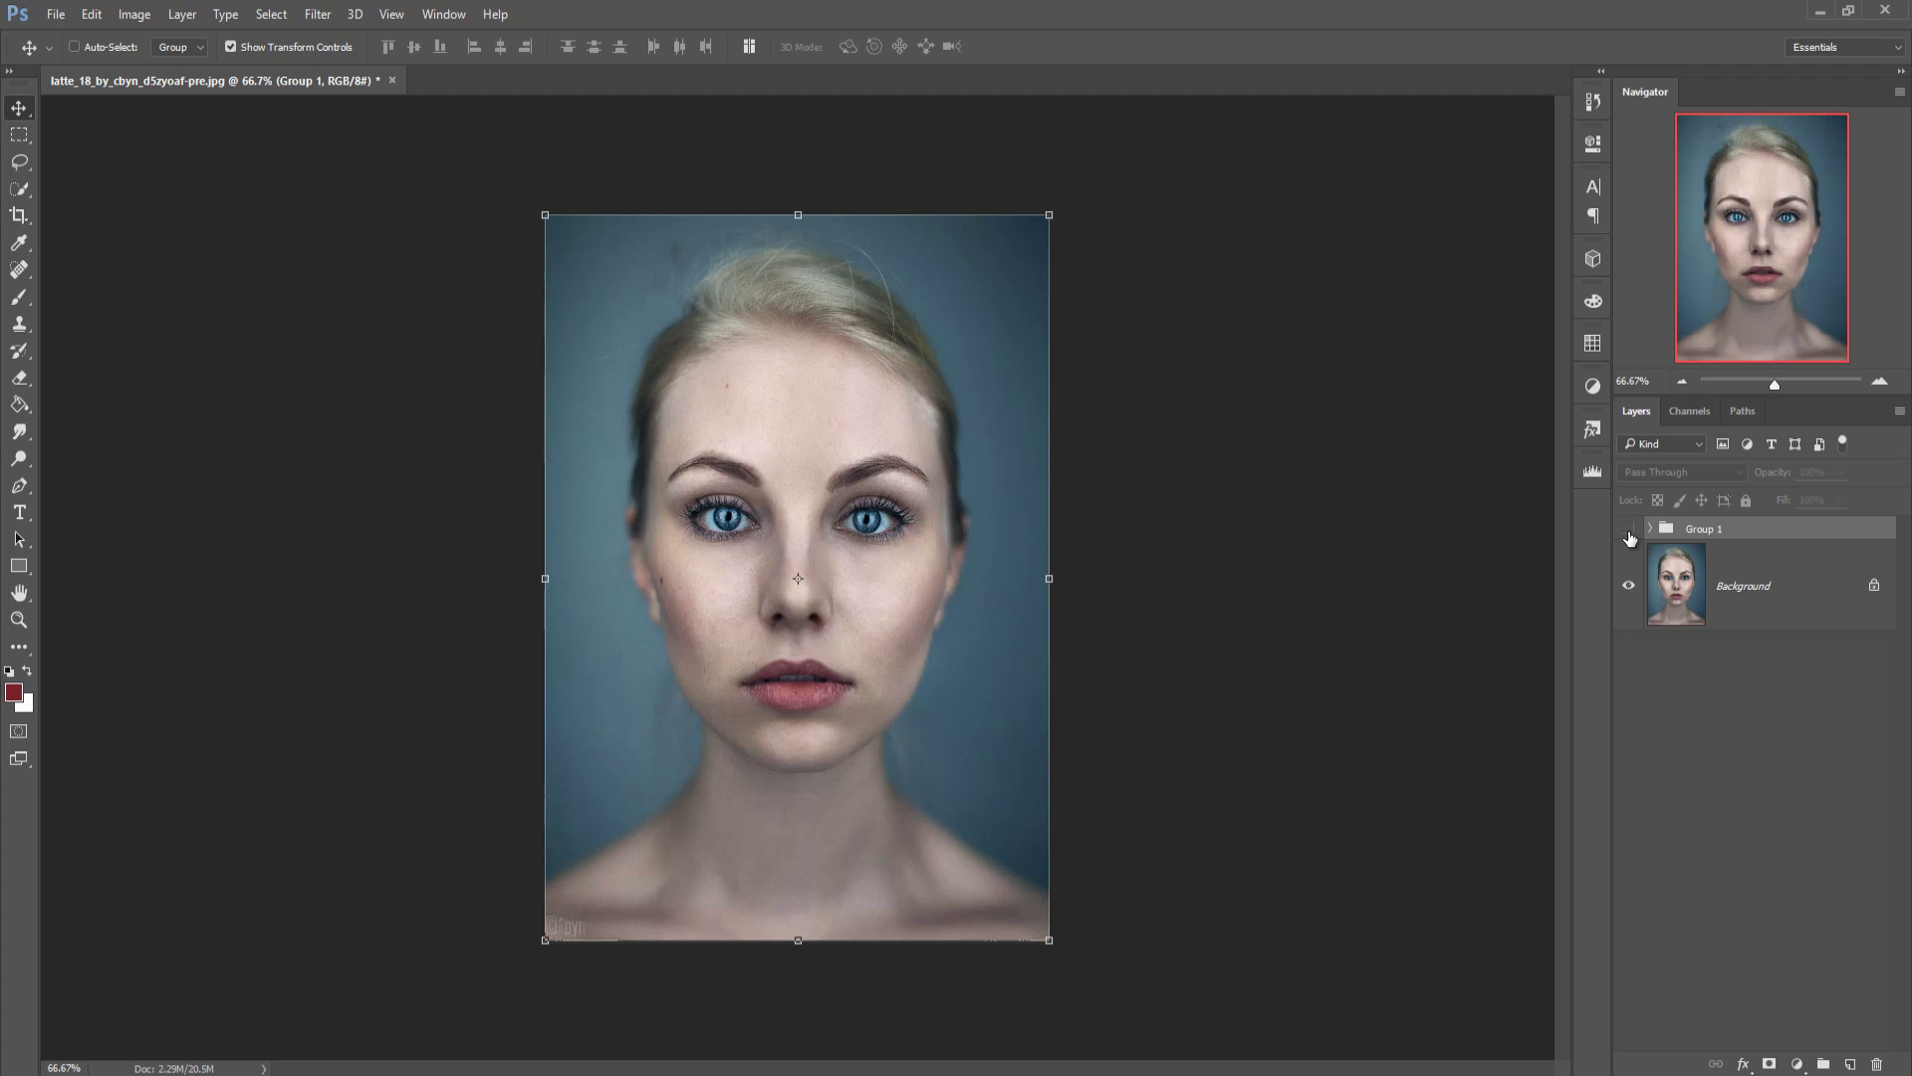
click(1630, 532)
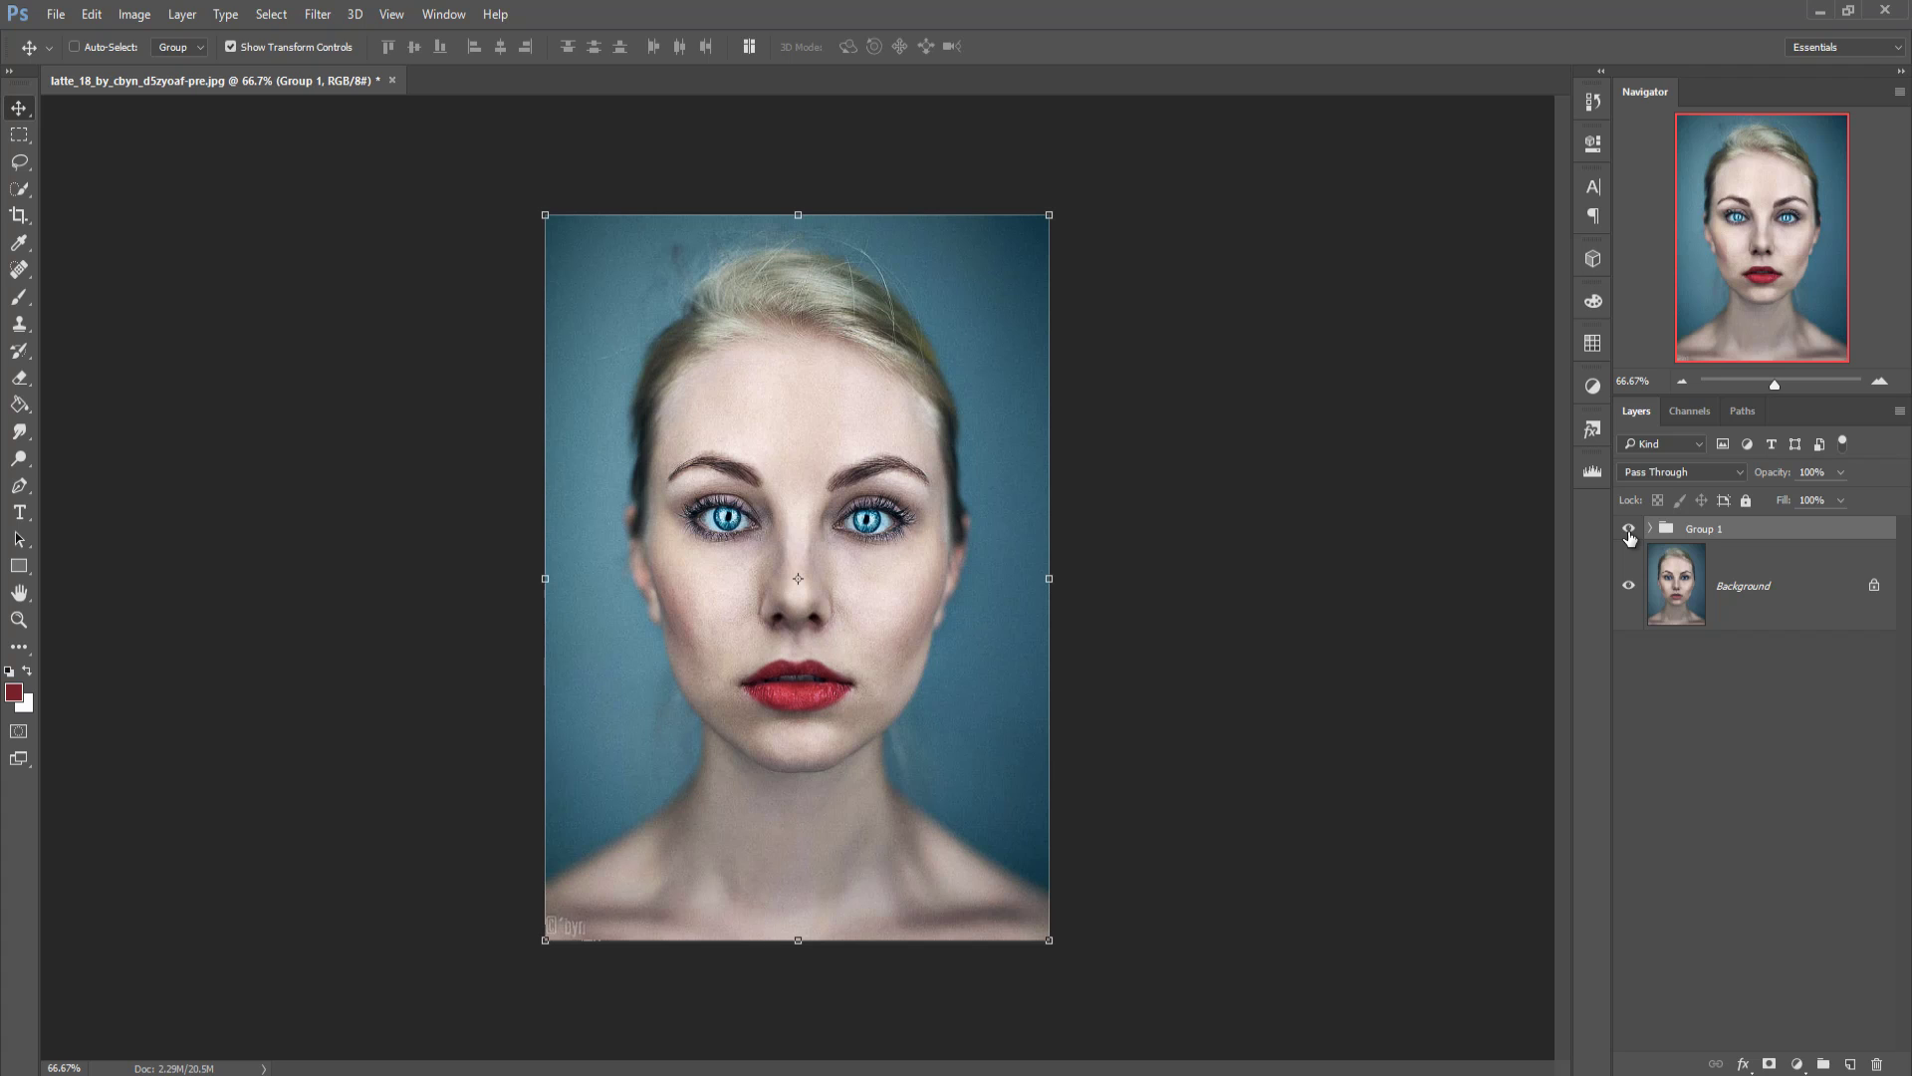